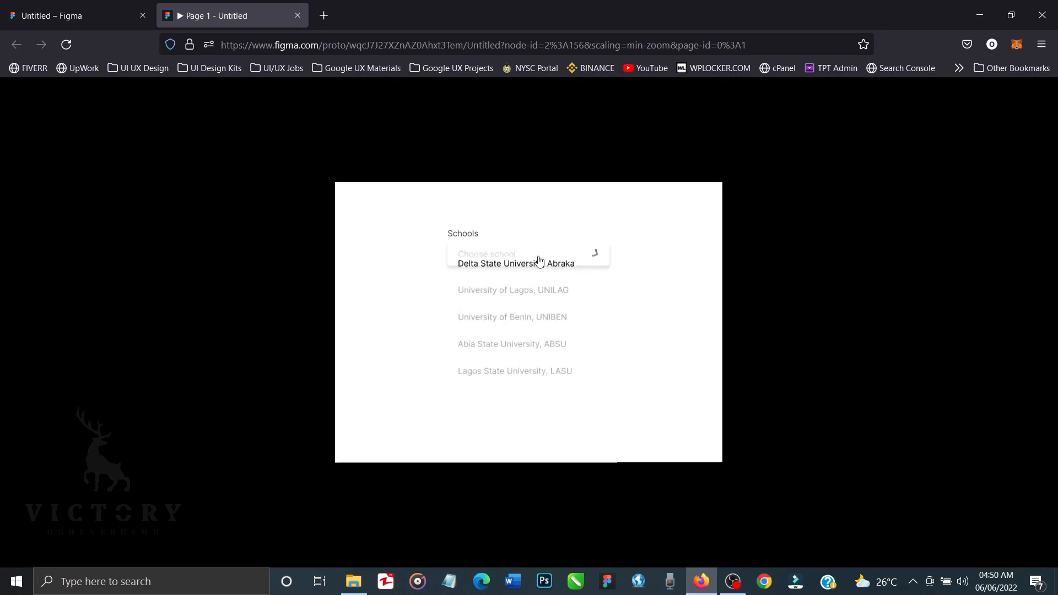
Step: Test the Schools dropdown prototype by choosing UNILAG, UNIBEN, ABSU and LASU in turn
{"action": "left_click", "coordinate": [529, 308]}
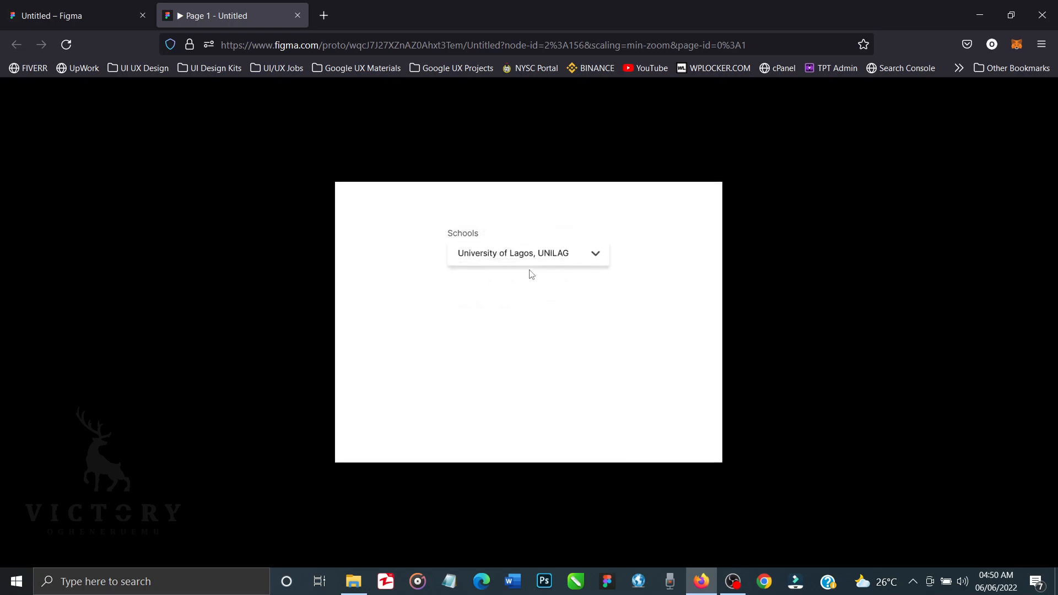
{"action": "left_click", "coordinate": [531, 259]}
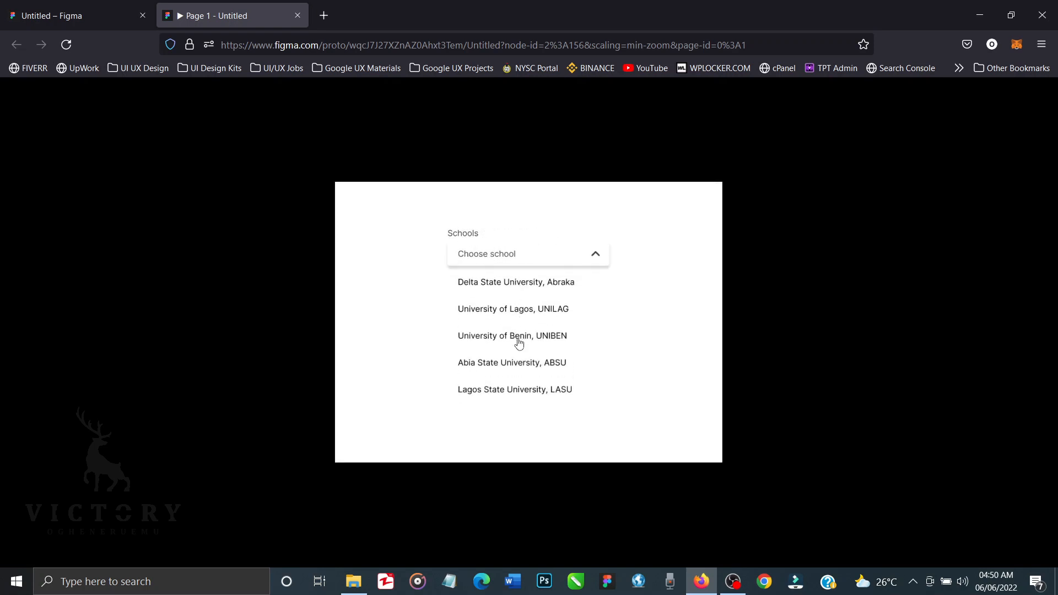
{"action": "left_click", "coordinate": [520, 342]}
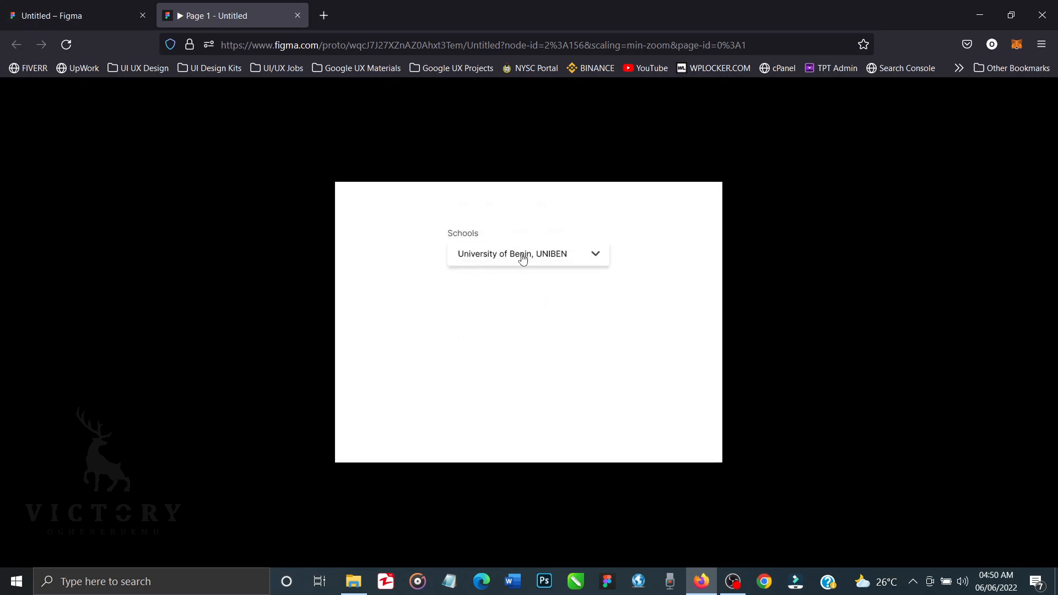
{"action": "left_click", "coordinate": [523, 259]}
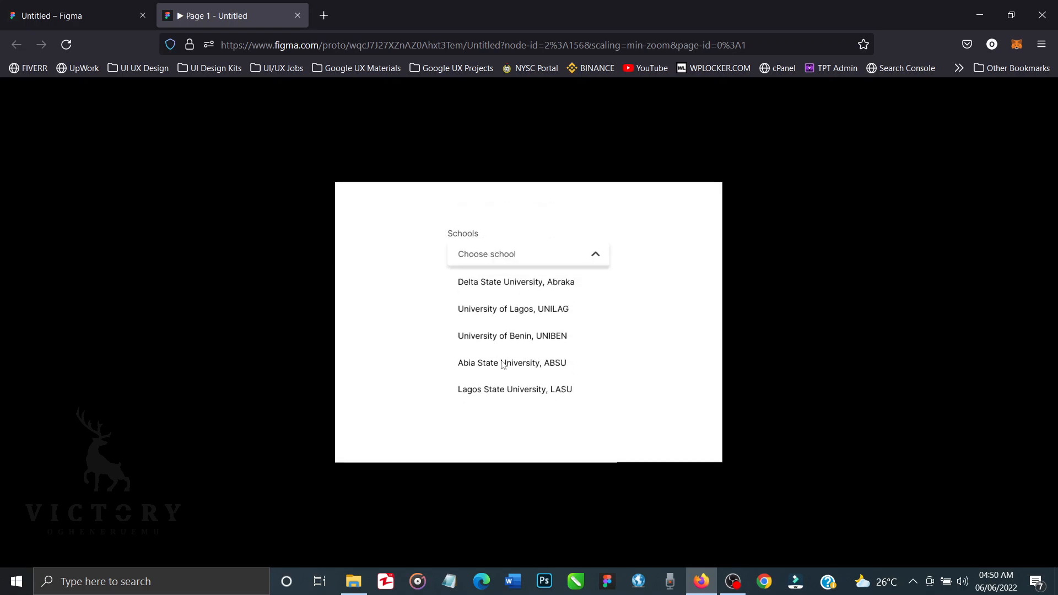
{"action": "left_click", "coordinate": [504, 364]}
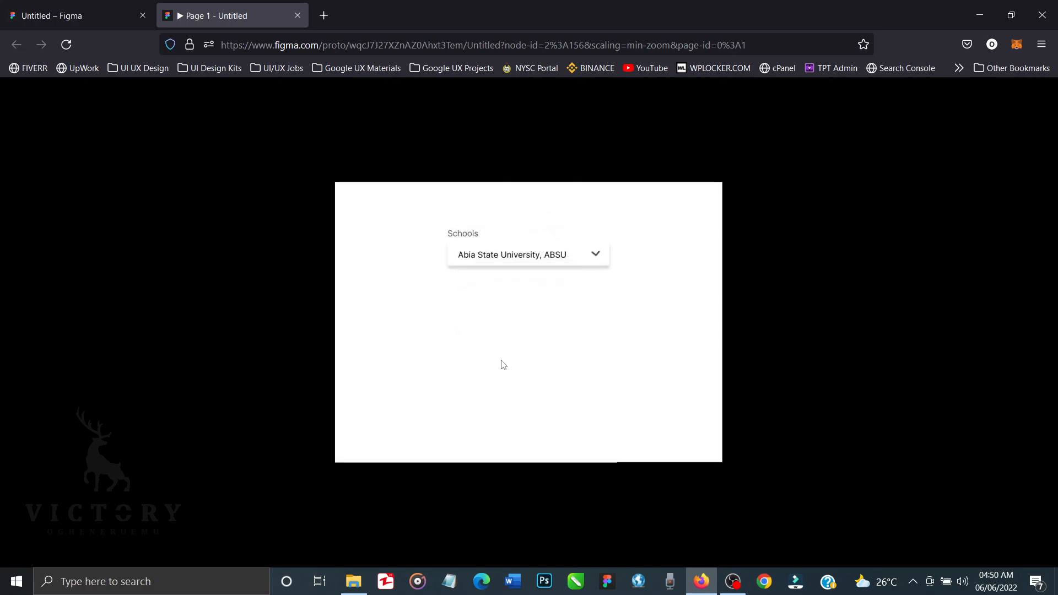
{"action": "left_click", "coordinate": [528, 259]}
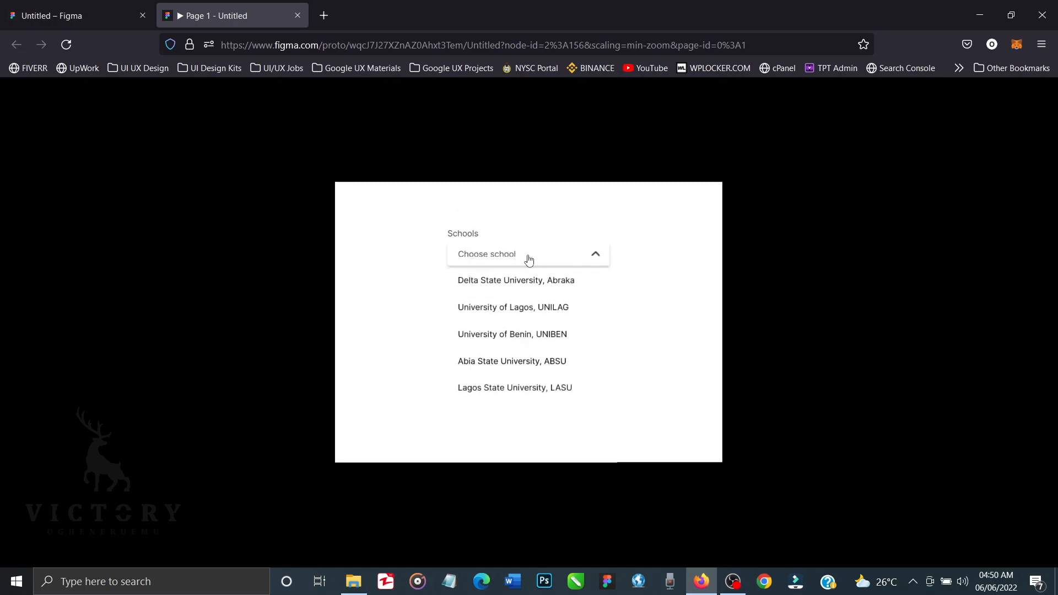
{"action": "left_click", "coordinate": [511, 389]}
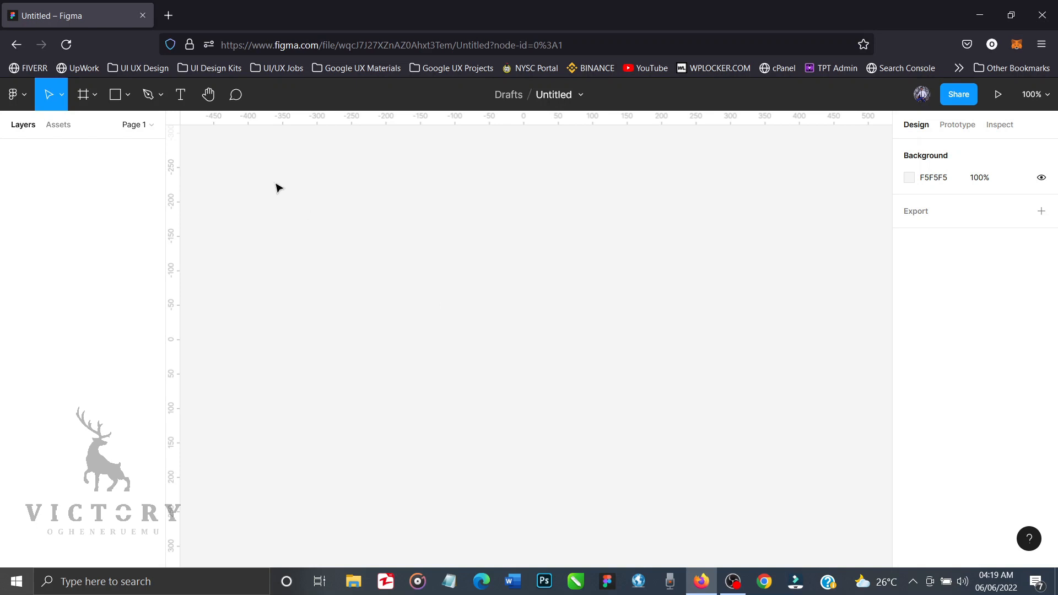
Step: Add a "Schools" text label on the empty canvas at about X -184, Y -49
{"action": "left_click", "coordinate": [180, 100]}
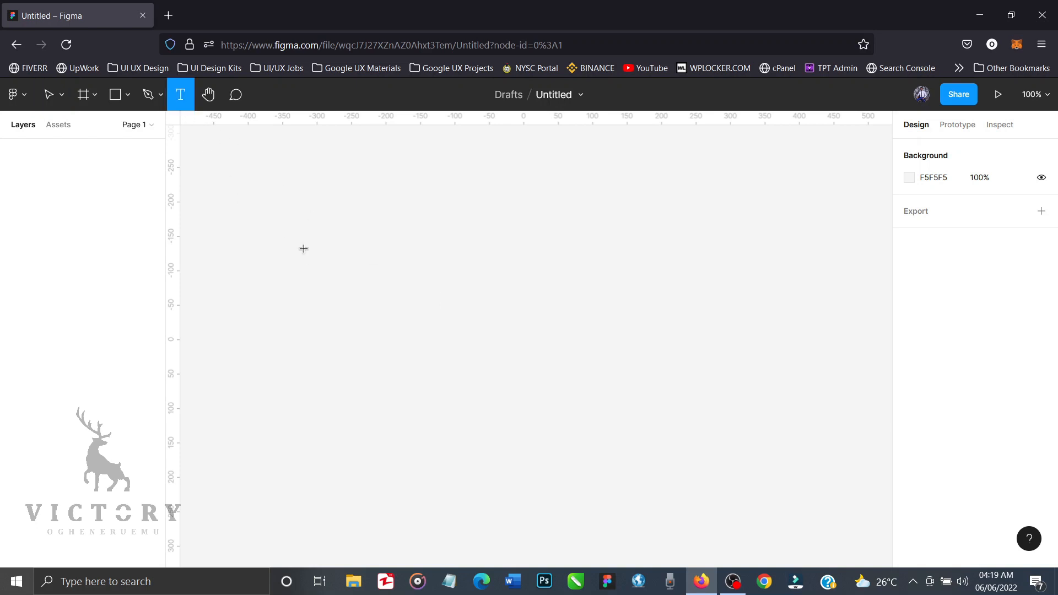
{"action": "left_click", "coordinate": [397, 305]}
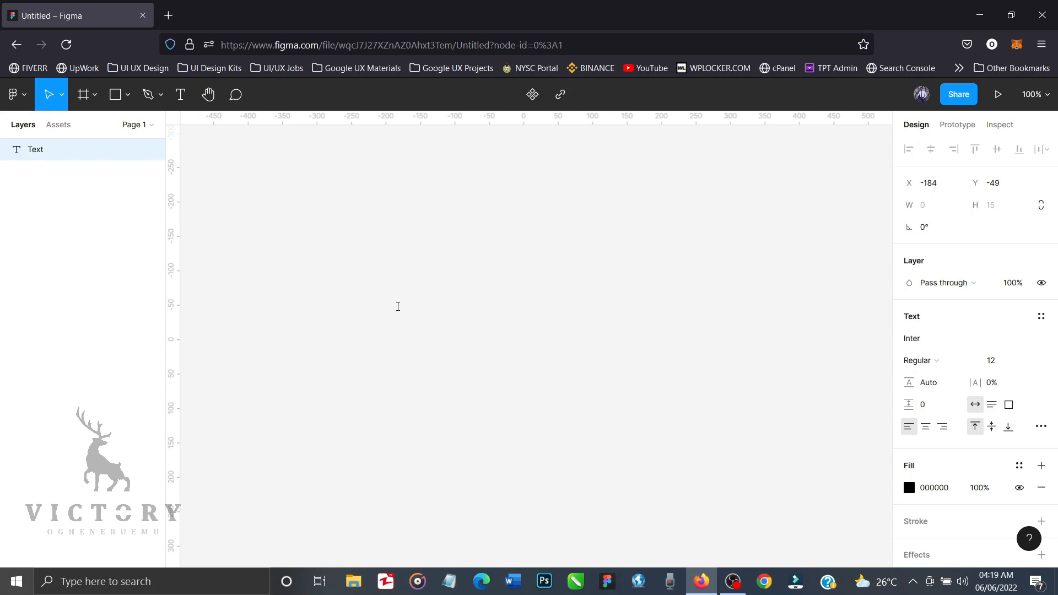
{"action": "type", "text": "Schools"}
{"action": "key", "text": "Escape"}
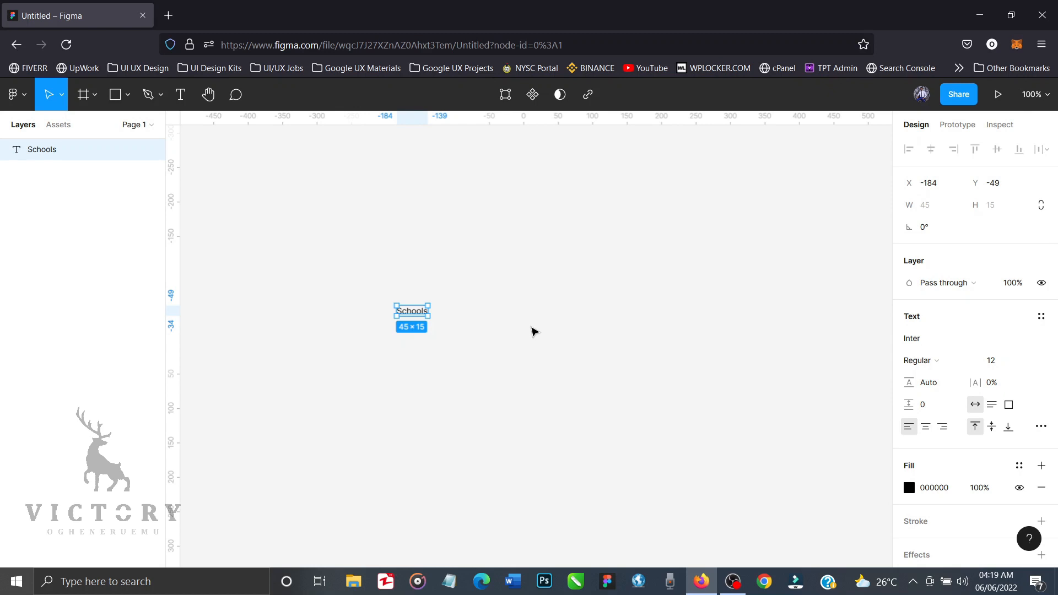
Step: Duplicate the "Schools" label, change the copy's text to "Choose school" and place it below at about X -181, Y 2
{"action": "key", "text": "ctrl+d"}
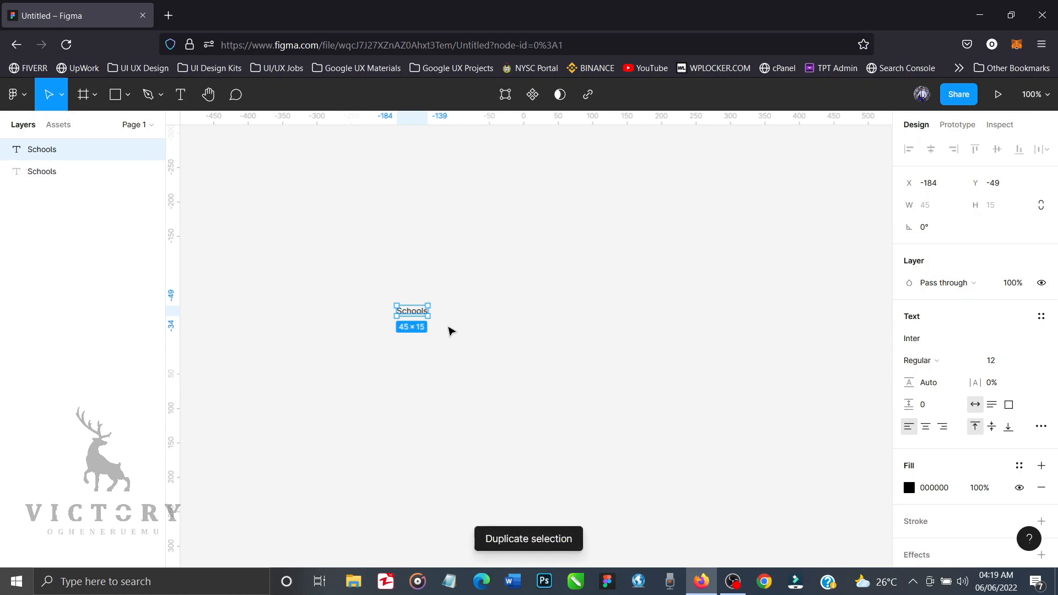
{"action": "left_click_drag", "start_coordinate": [420, 320], "coordinate": [422, 333]}
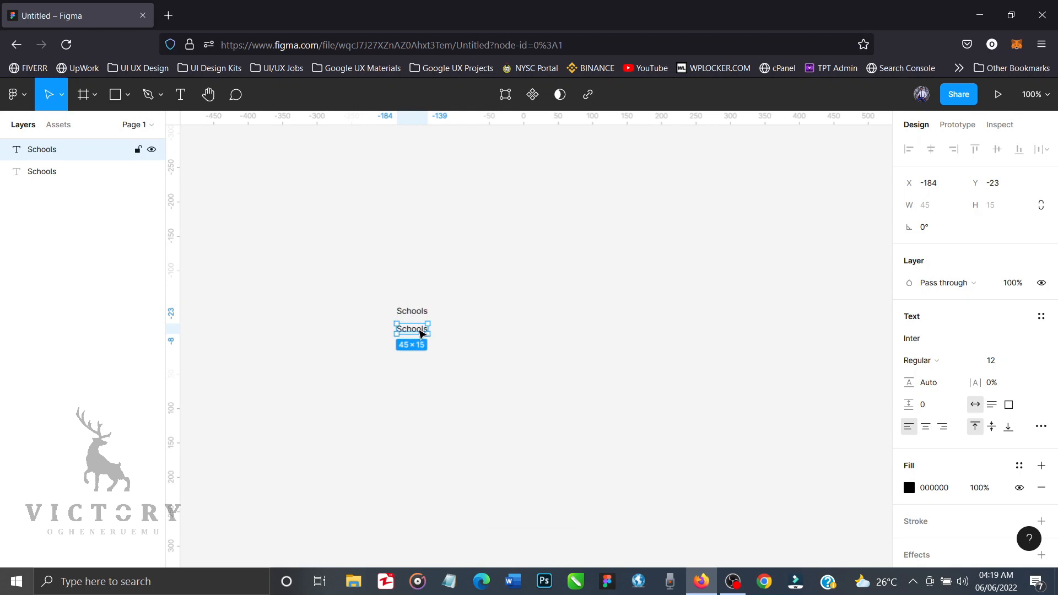
{"action": "double_click", "coordinate": [420, 330]}
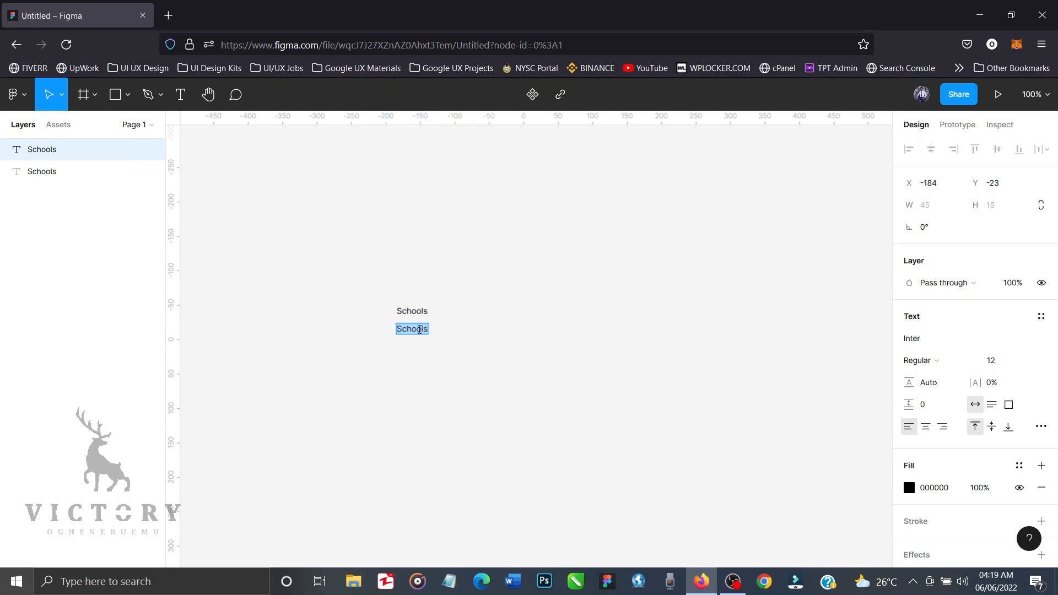
{"action": "type", "text": "Choose scho"}
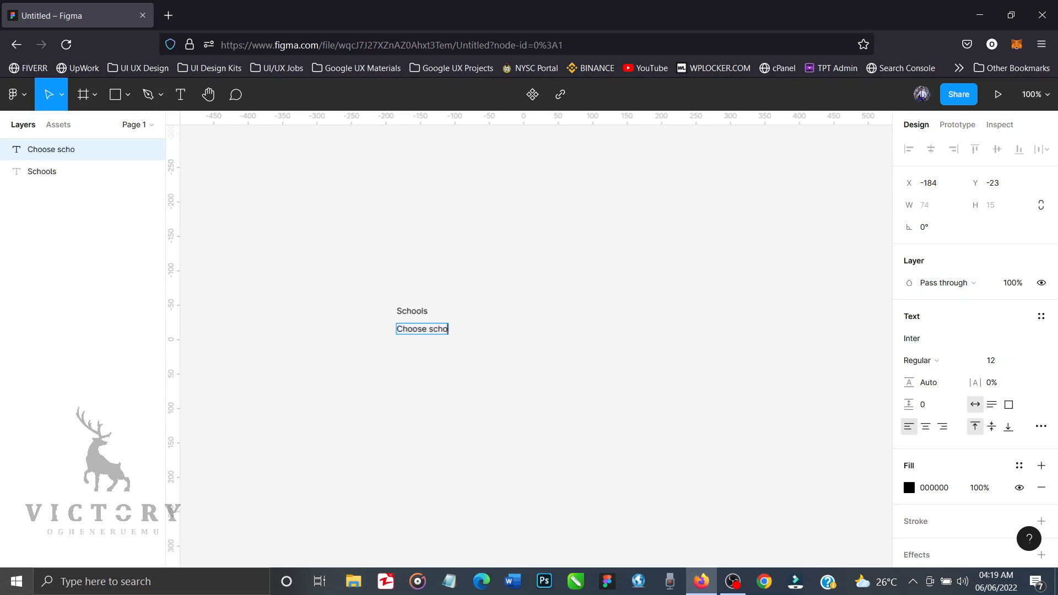
{"action": "type", "text": "ol"}
{"action": "key", "text": "Escape"}
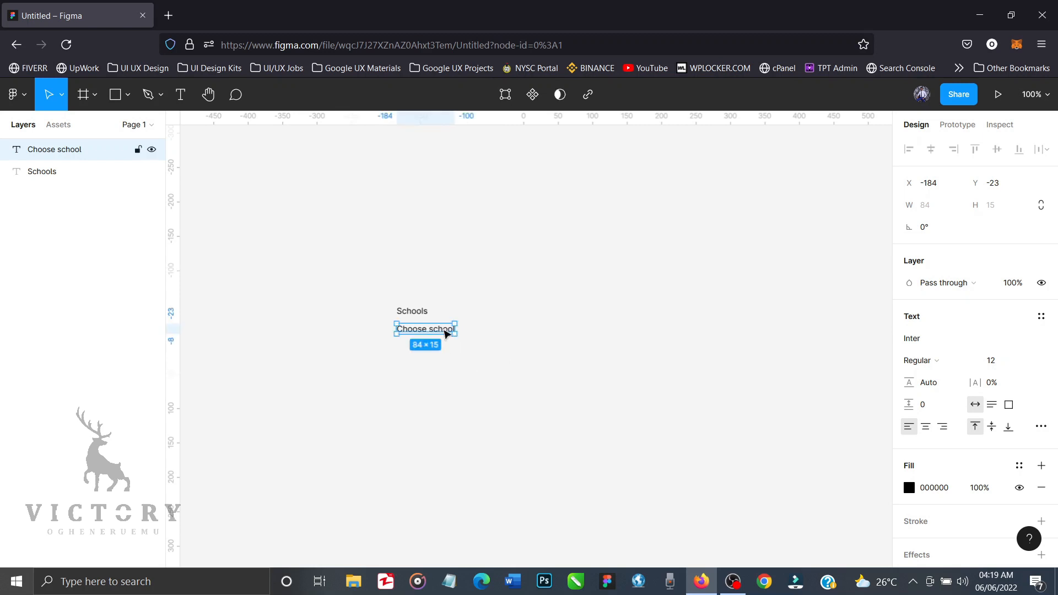
{"action": "left_click_drag", "start_coordinate": [445, 333], "coordinate": [447, 347]}
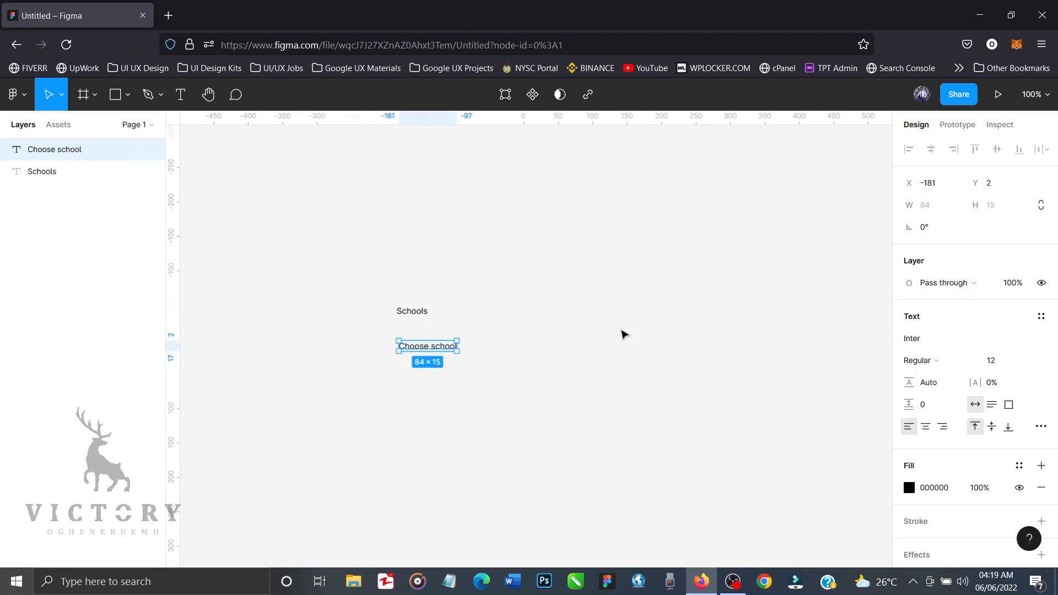
Step: Insert the chevron-down icon from the Feather Icons plugin and close the plugin
{"action": "left_click", "coordinate": [623, 333]}
{"action": "right_click", "coordinate": [619, 330]}
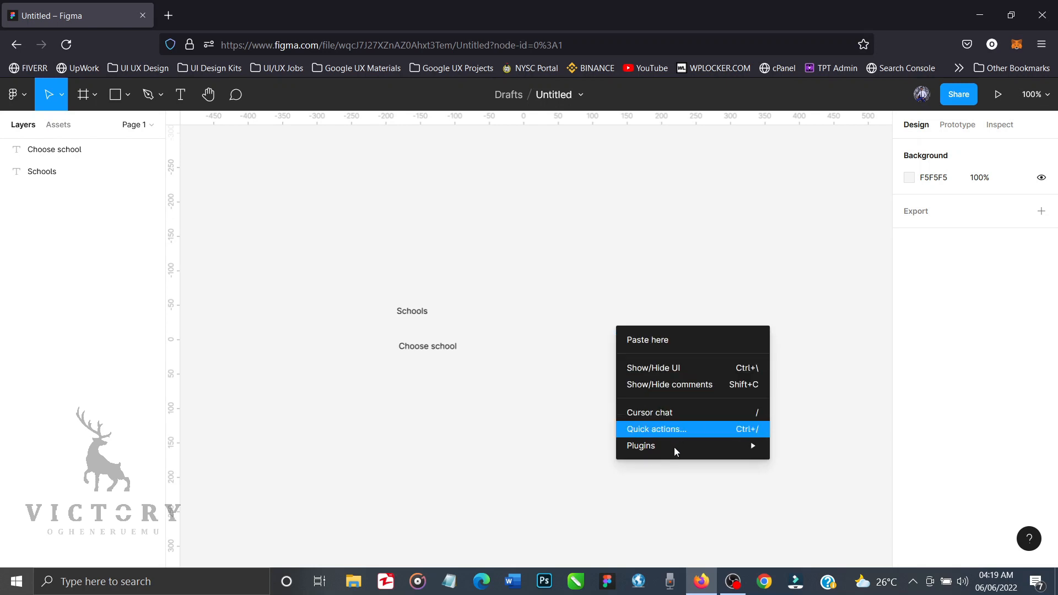
{"action": "mouse_move", "coordinate": [676, 448]}
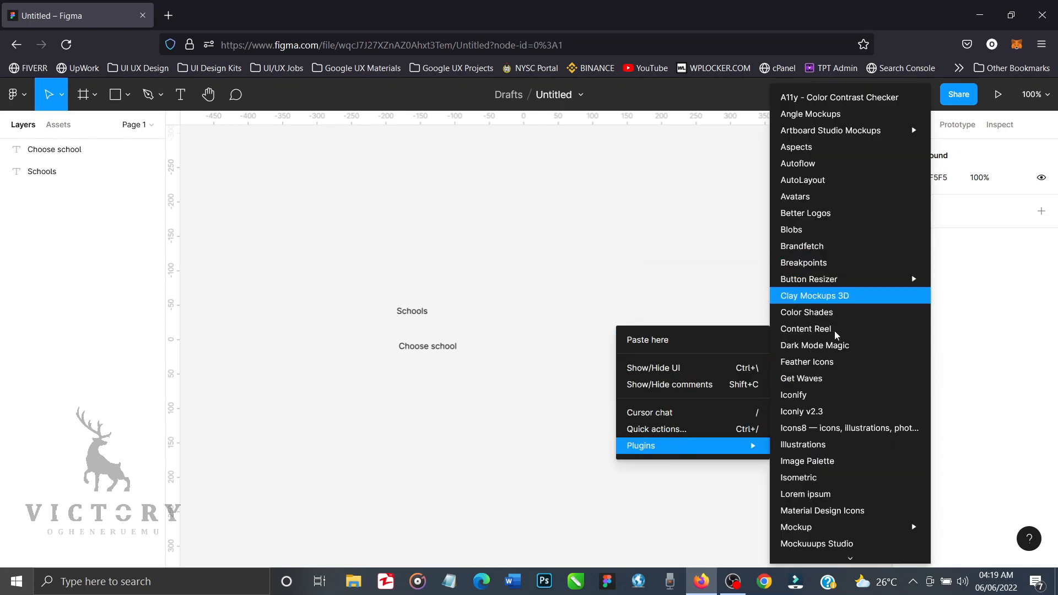
{"action": "left_click", "coordinate": [834, 362]}
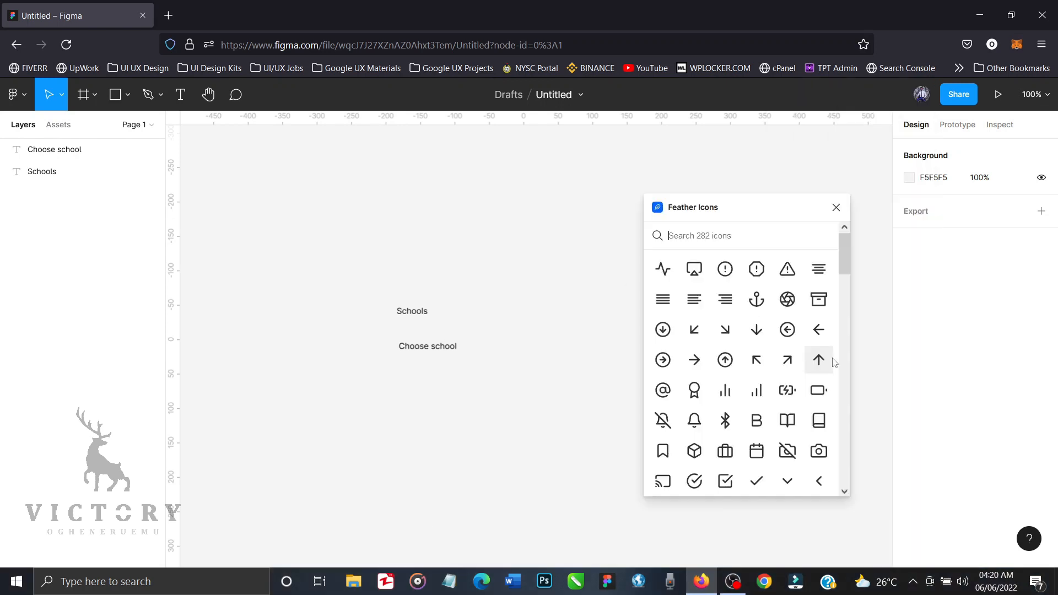
{"action": "left_click", "coordinate": [787, 484]}
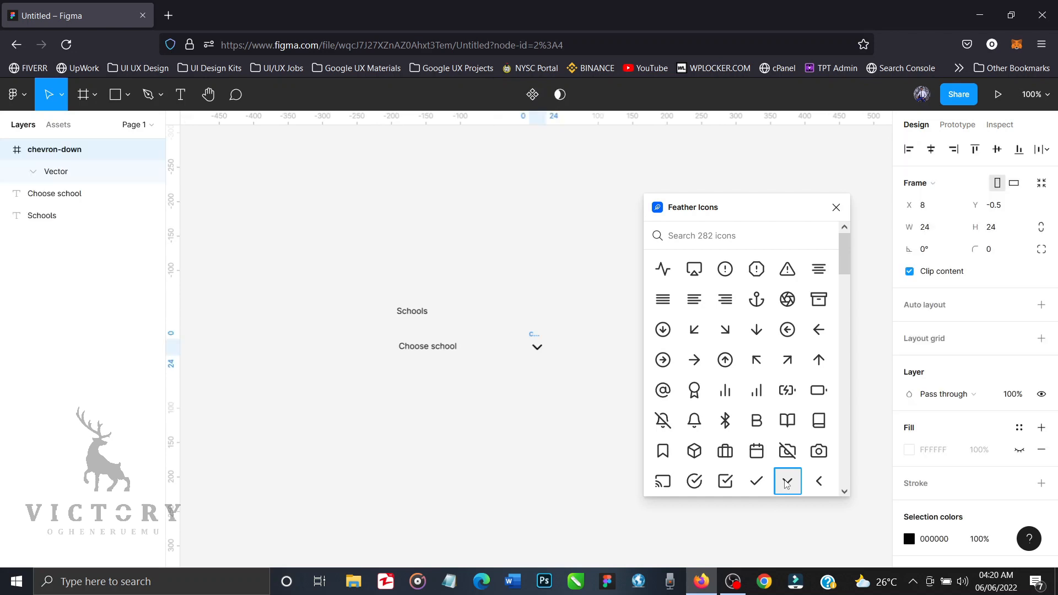
{"action": "left_click", "coordinate": [836, 207]}
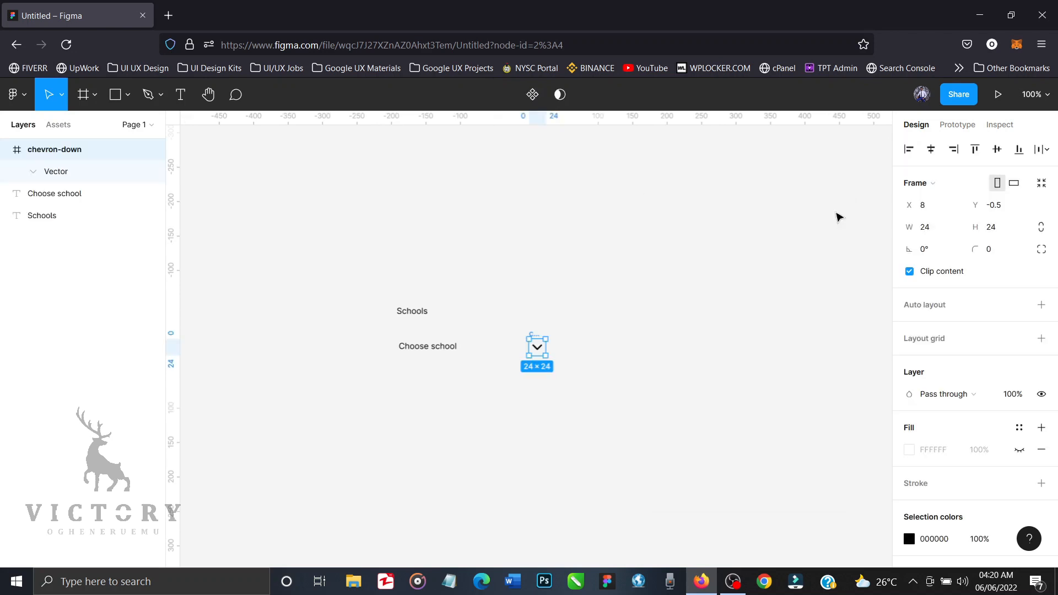
Step: Move the chevron's Vector layer out of the chevron-down frame and delete the empty frame
{"action": "left_click", "coordinate": [102, 175]}
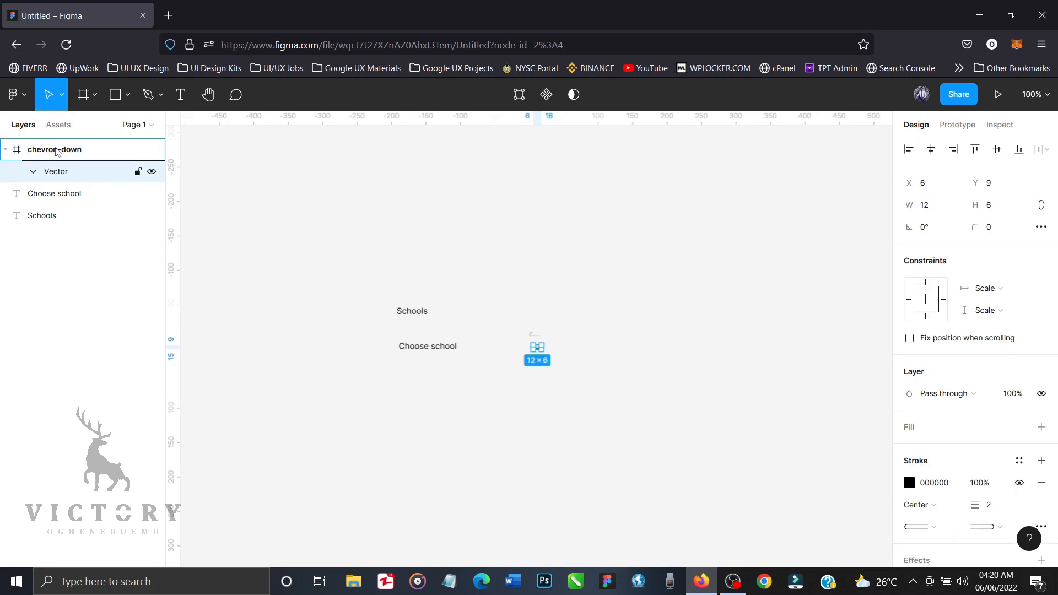
{"action": "left_click_drag", "start_coordinate": [52, 143], "coordinate": [53, 143]}
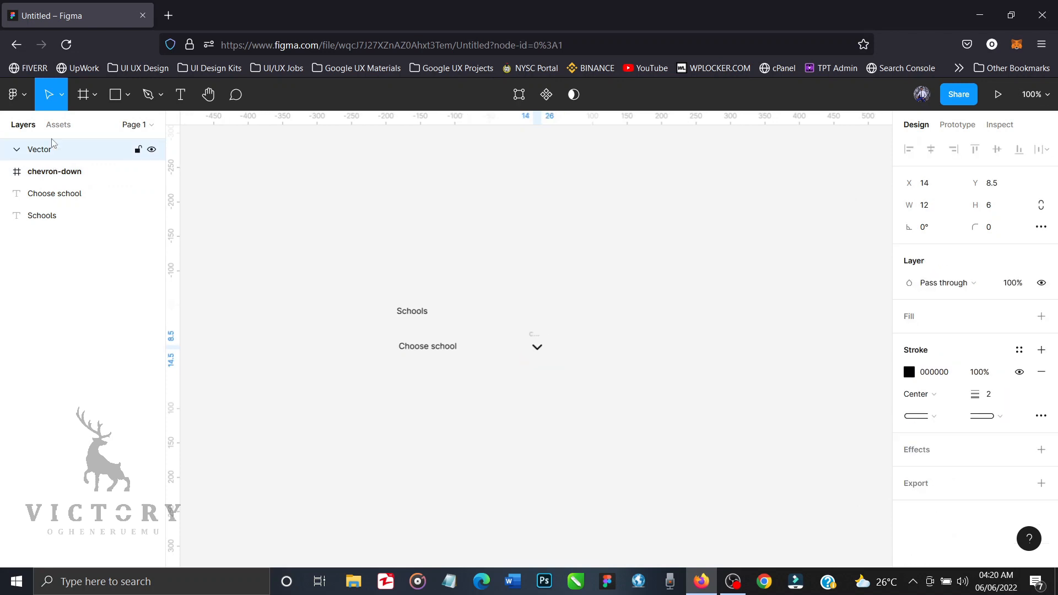
{"action": "left_click", "coordinate": [73, 175]}
{"action": "key", "text": "Delete"}
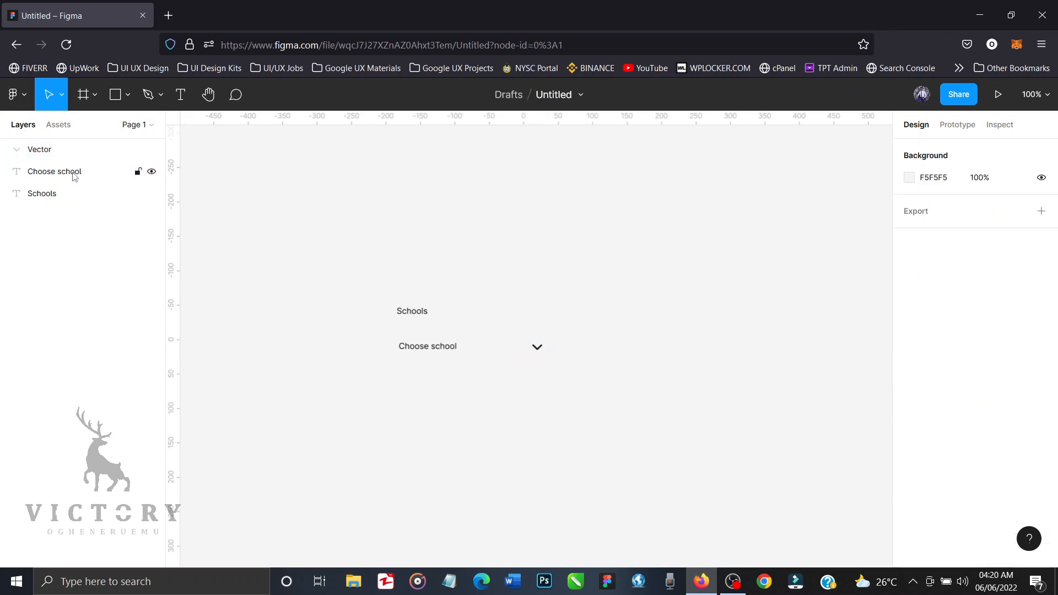
Step: Change the "Schools" label's fill to the dark grey 443E3E
{"action": "left_click", "coordinate": [417, 315]}
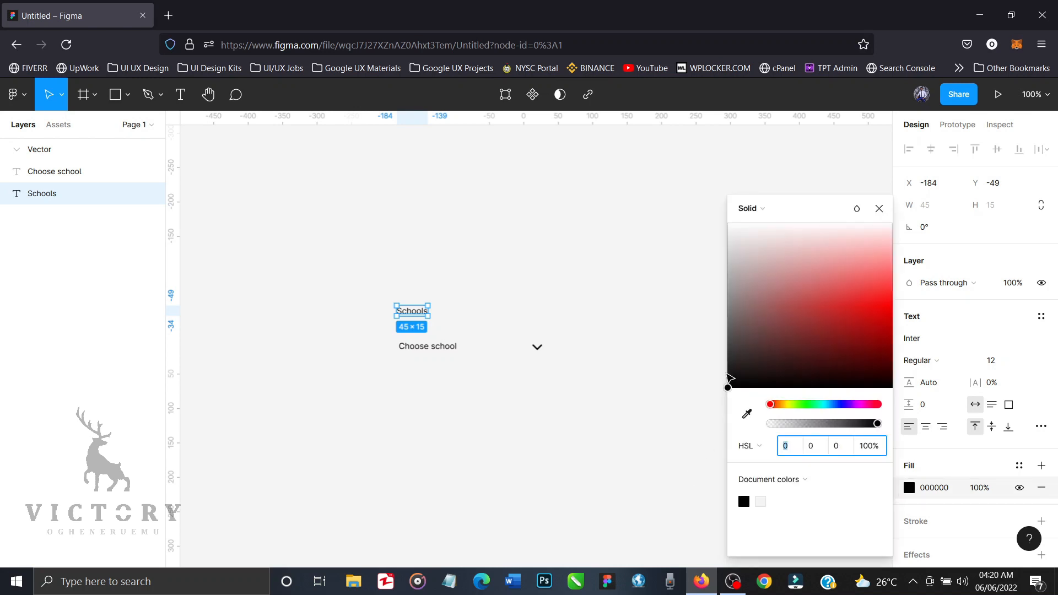
{"action": "left_click", "coordinate": [734, 364]}
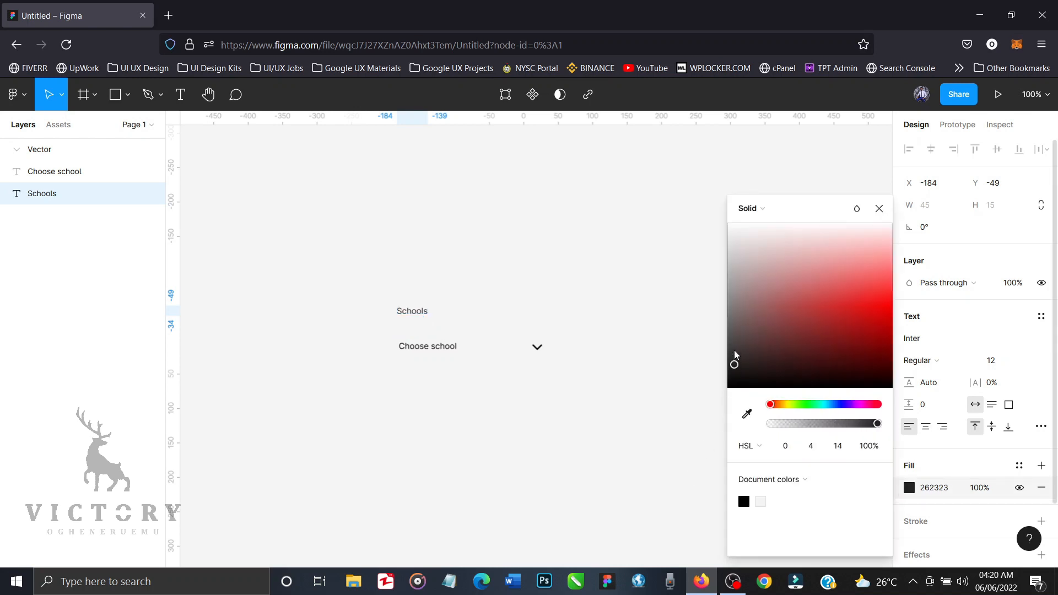
{"action": "left_click_drag", "start_coordinate": [735, 355], "coordinate": [735, 345]}
{"action": "left_click", "coordinate": [880, 209]}
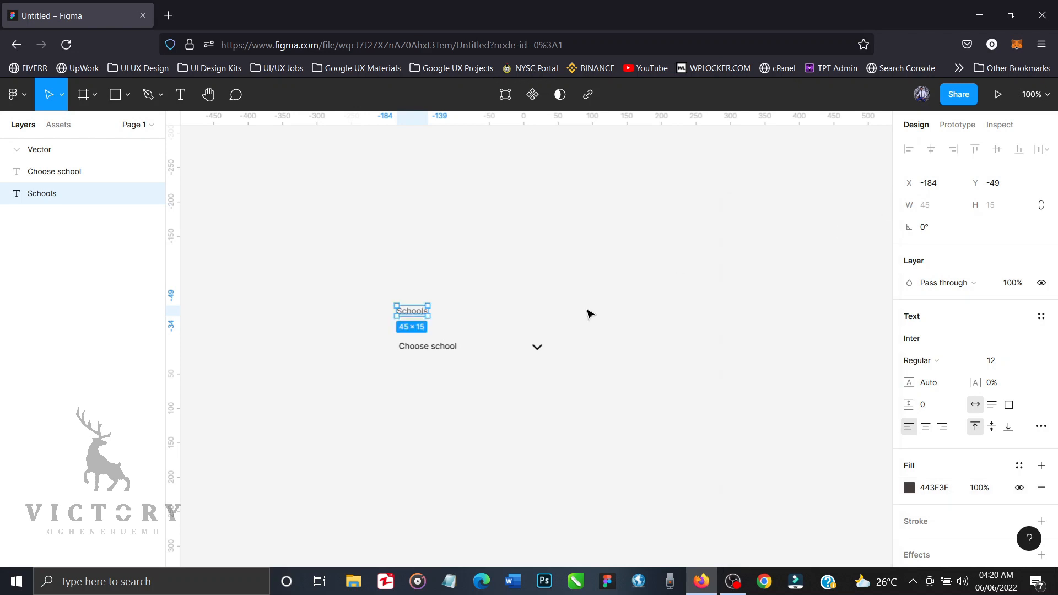
Step: Try to apply the document colour 443E3E to the "Choose school" text and the chevron together
{"action": "left_click", "coordinate": [455, 349]}
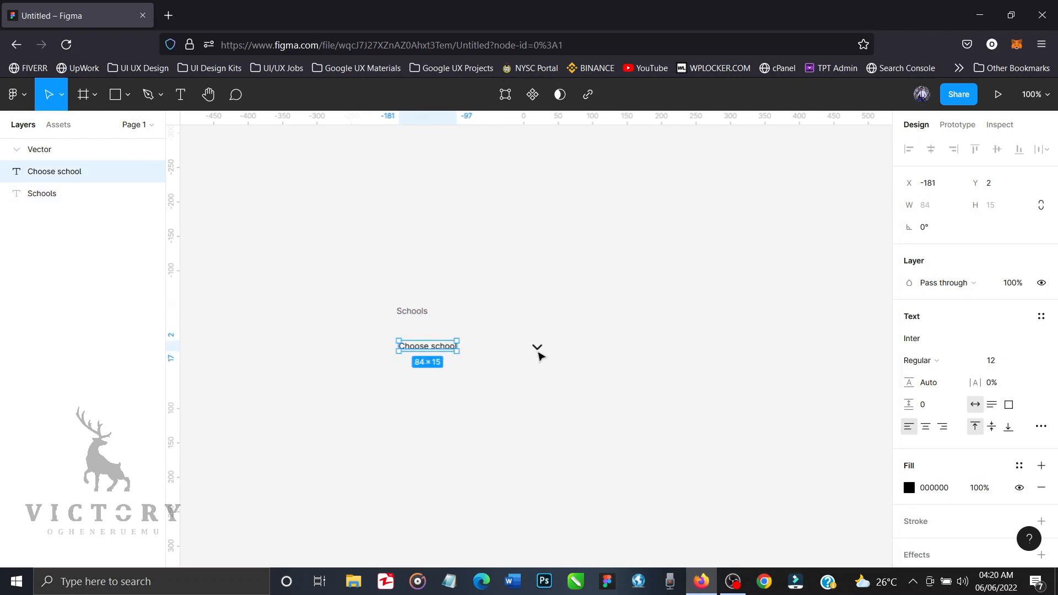
{"action": "left_click", "coordinate": [539, 351], "text": "shift"}
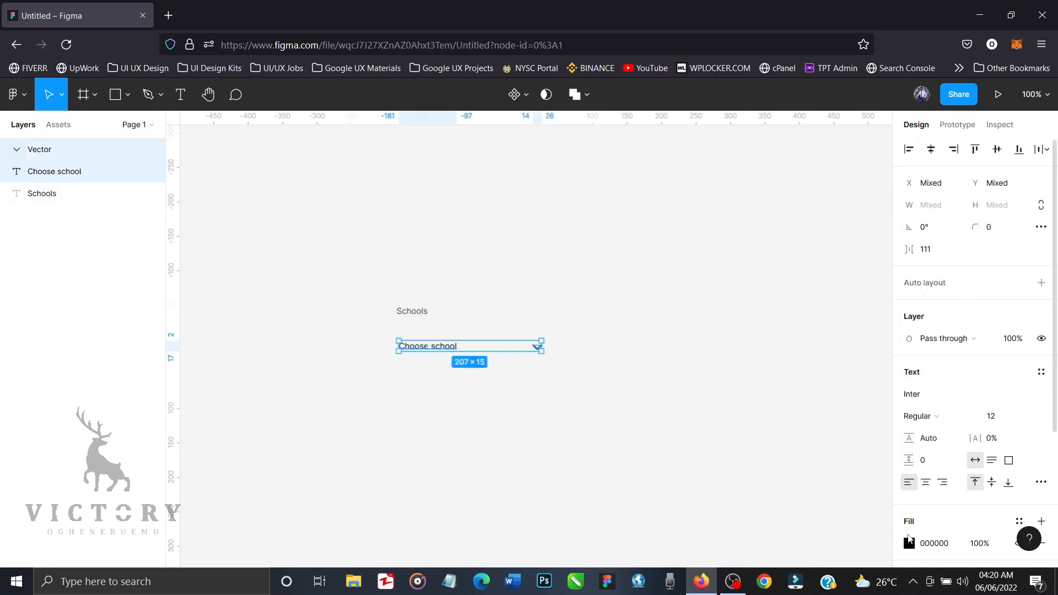
{"action": "left_click", "coordinate": [910, 543]}
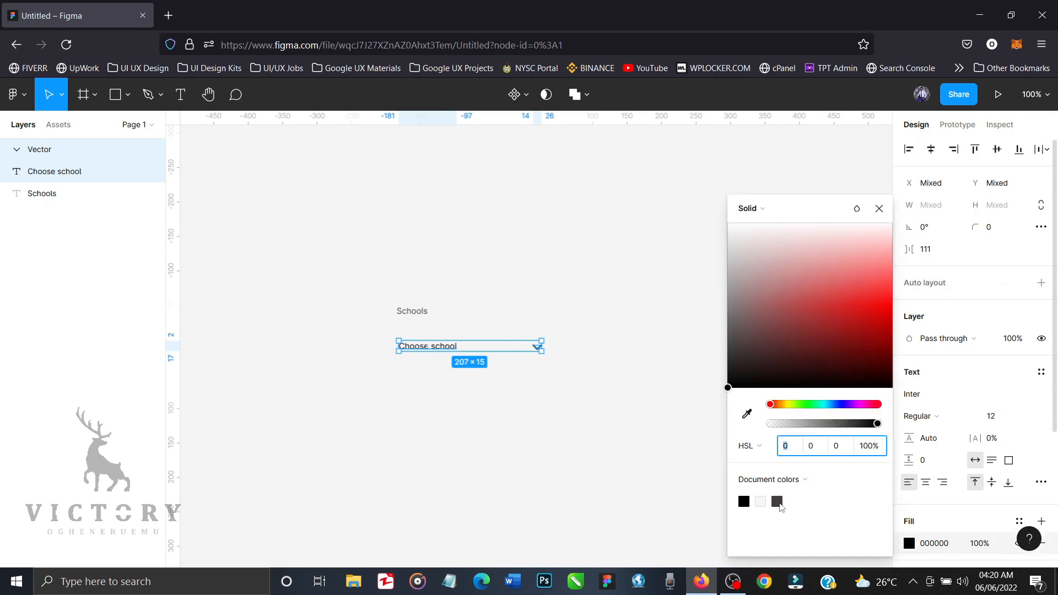
{"action": "left_click", "coordinate": [779, 503]}
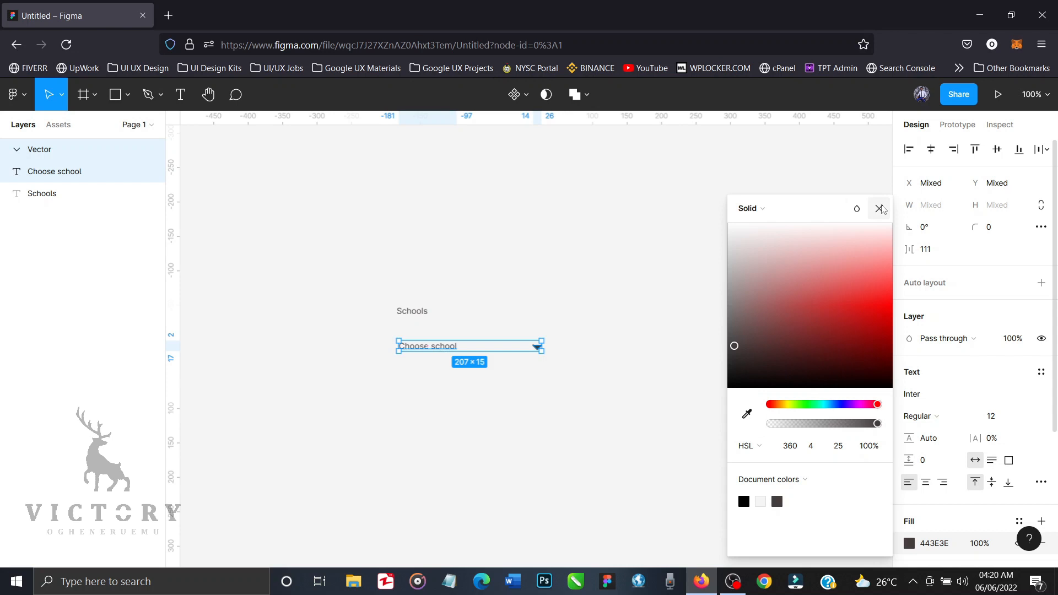
{"action": "key", "text": "ctrl+z"}
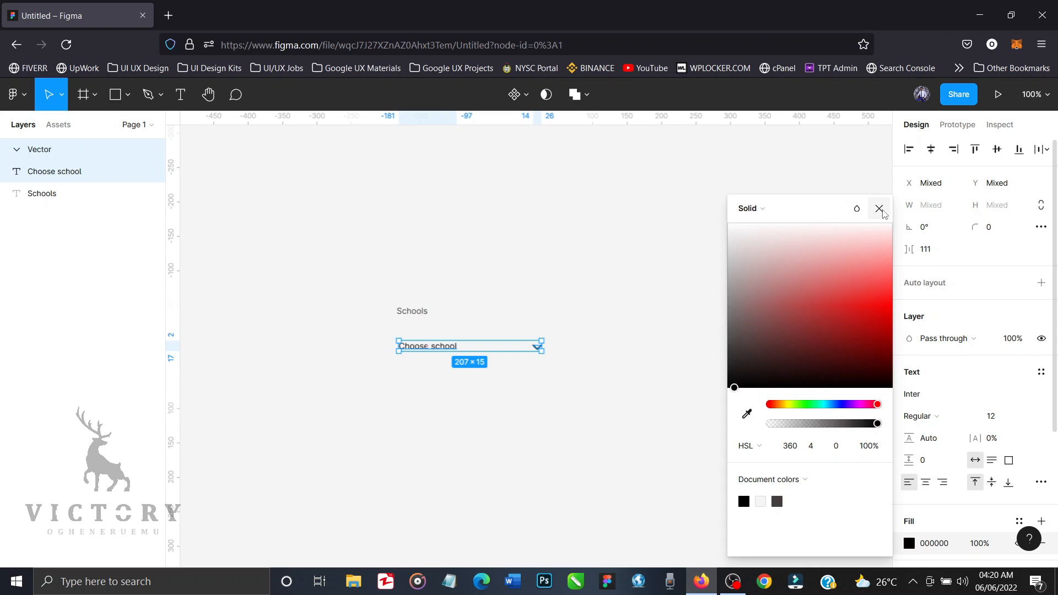
{"action": "left_click", "coordinate": [880, 209]}
{"action": "left_click", "coordinate": [623, 354]}
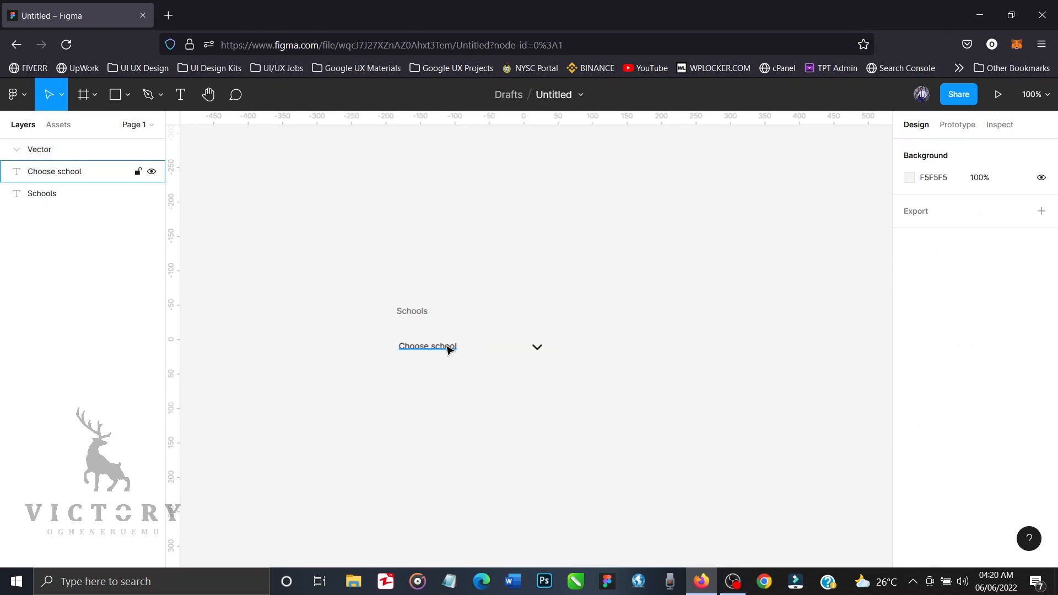
Step: Change the "Choose school" text's fill to the document colour 443E3E
{"action": "left_click", "coordinate": [448, 349]}
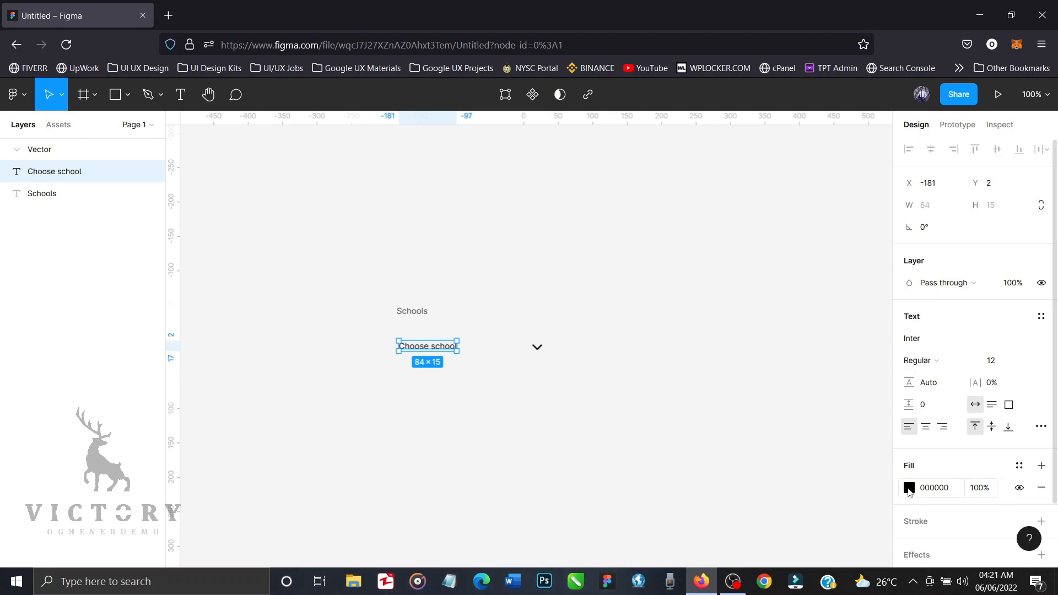
{"action": "left_click", "coordinate": [910, 489]}
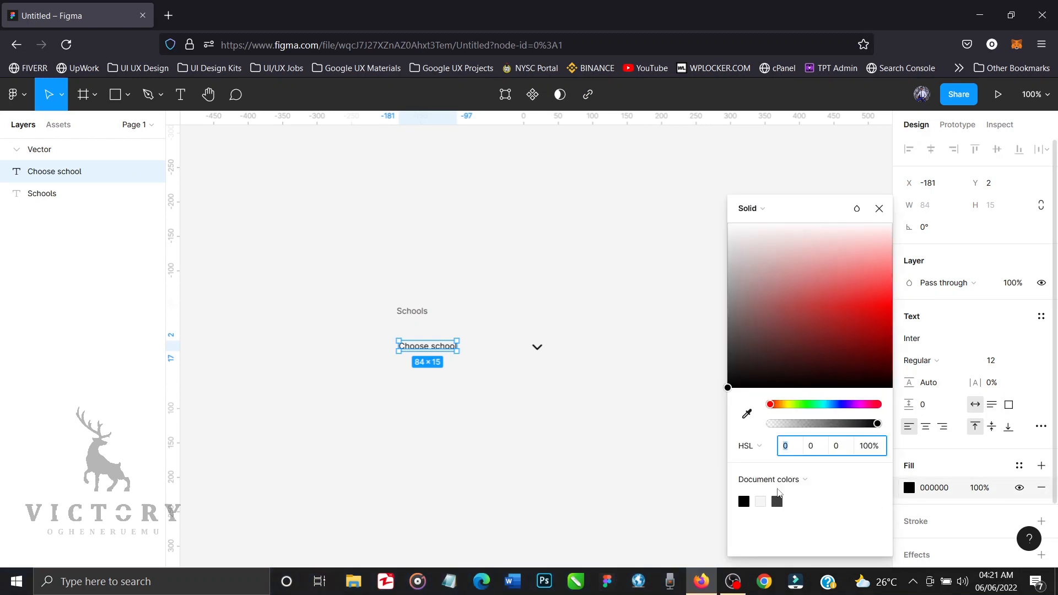
{"action": "left_click", "coordinate": [777, 501]}
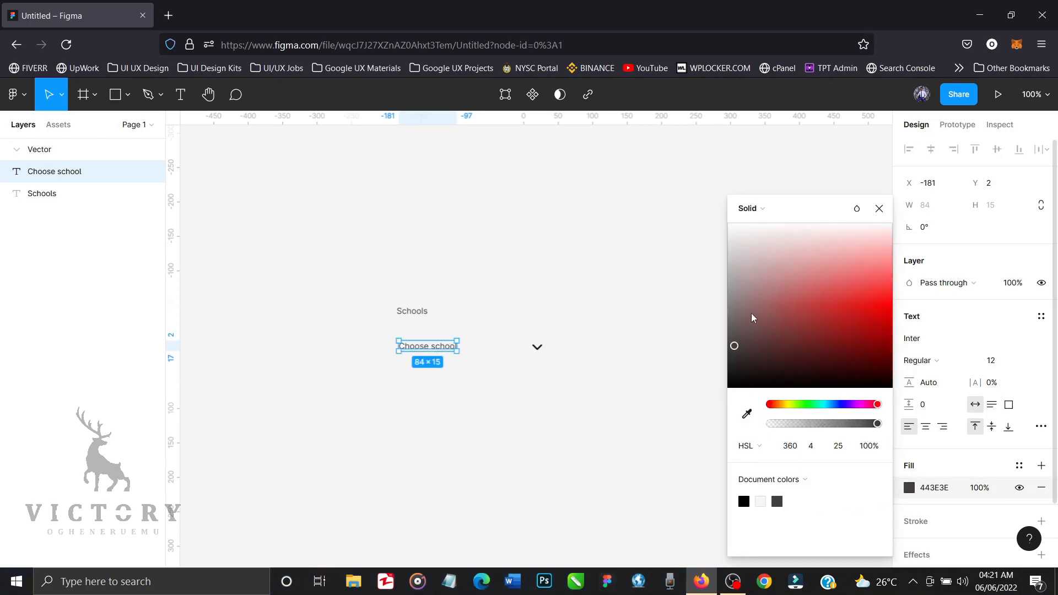
{"action": "left_click", "coordinate": [879, 208]}
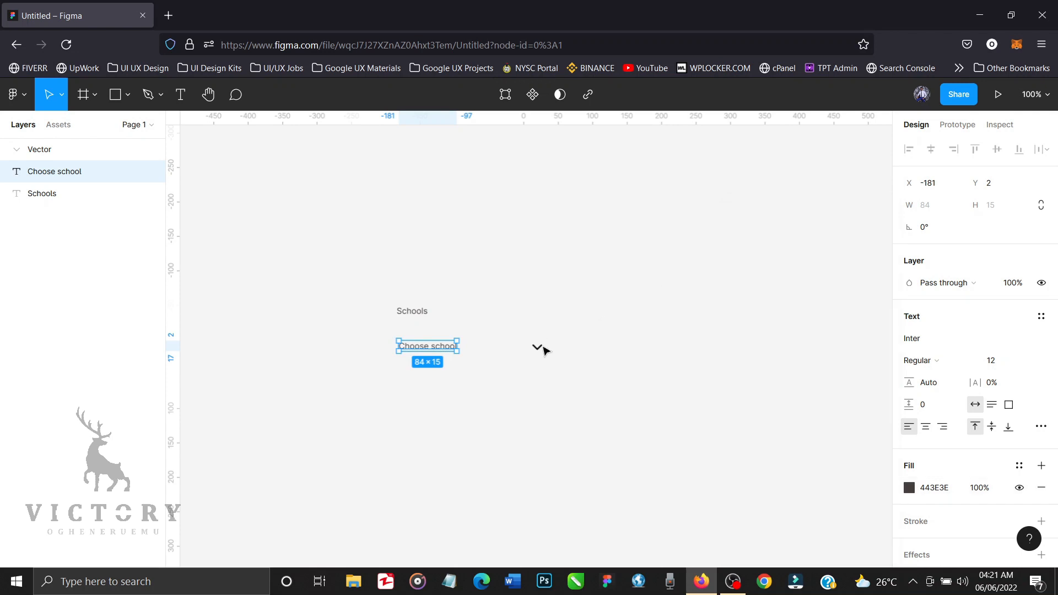
Step: Set the chevron's stroke to the document colour 443E3E and scale it proportionally to a width of 10
{"action": "left_click", "coordinate": [538, 348]}
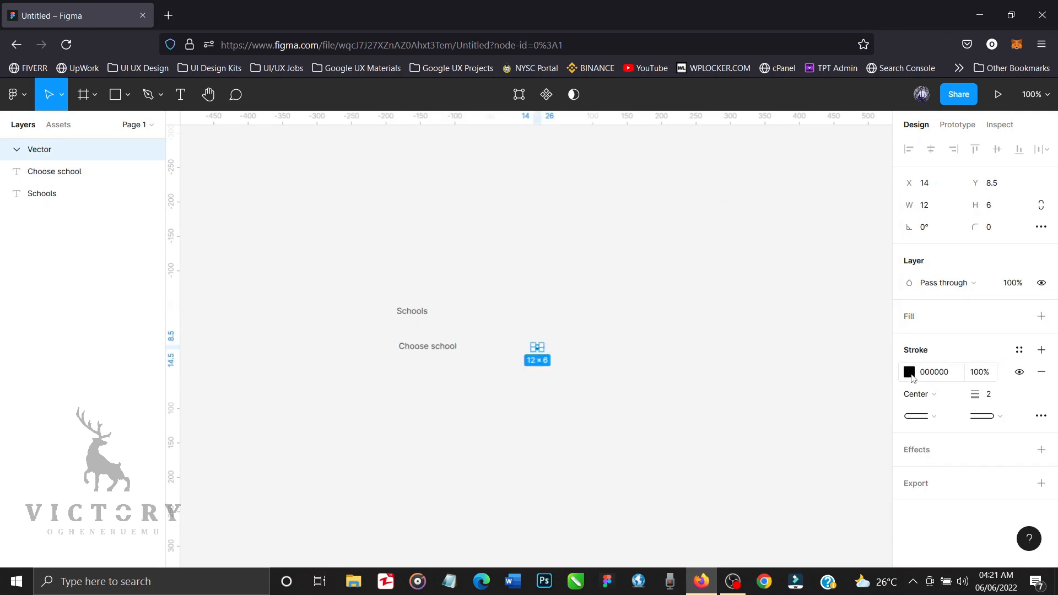
{"action": "left_click", "coordinate": [910, 373]}
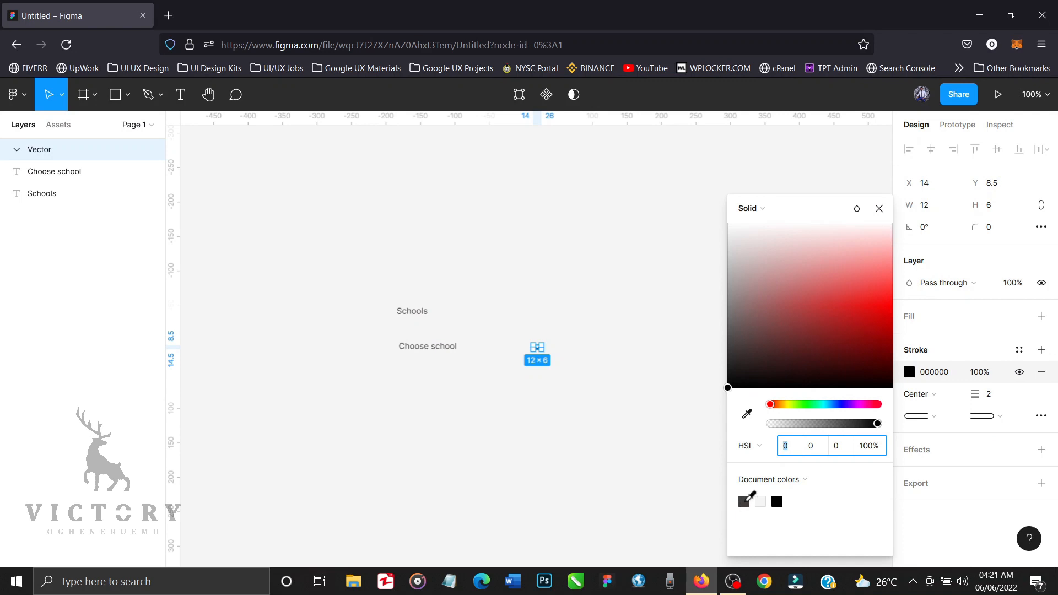
{"action": "left_click", "coordinate": [744, 501]}
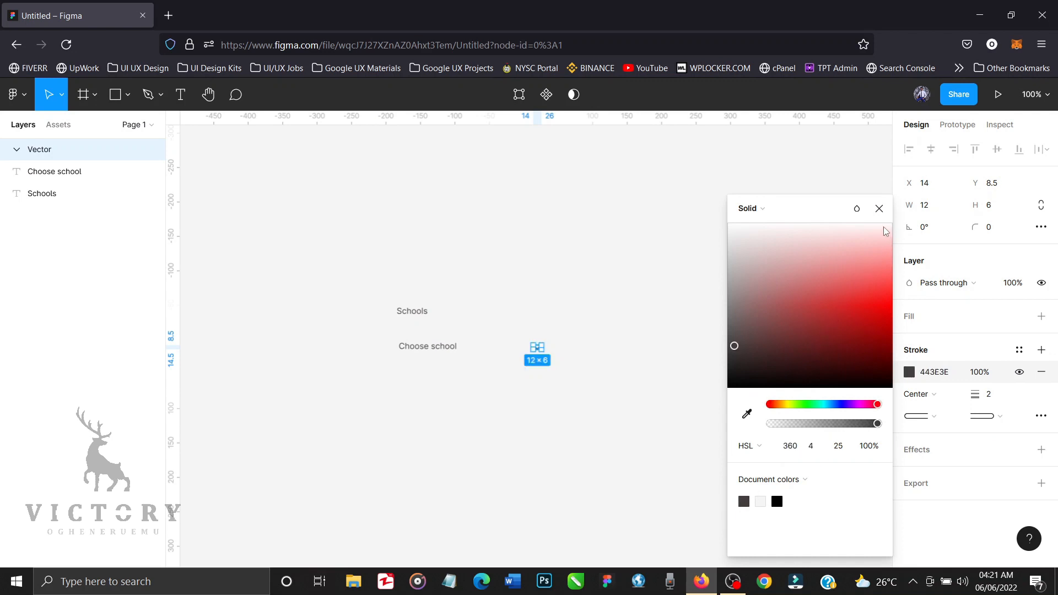
{"action": "left_click", "coordinate": [879, 209]}
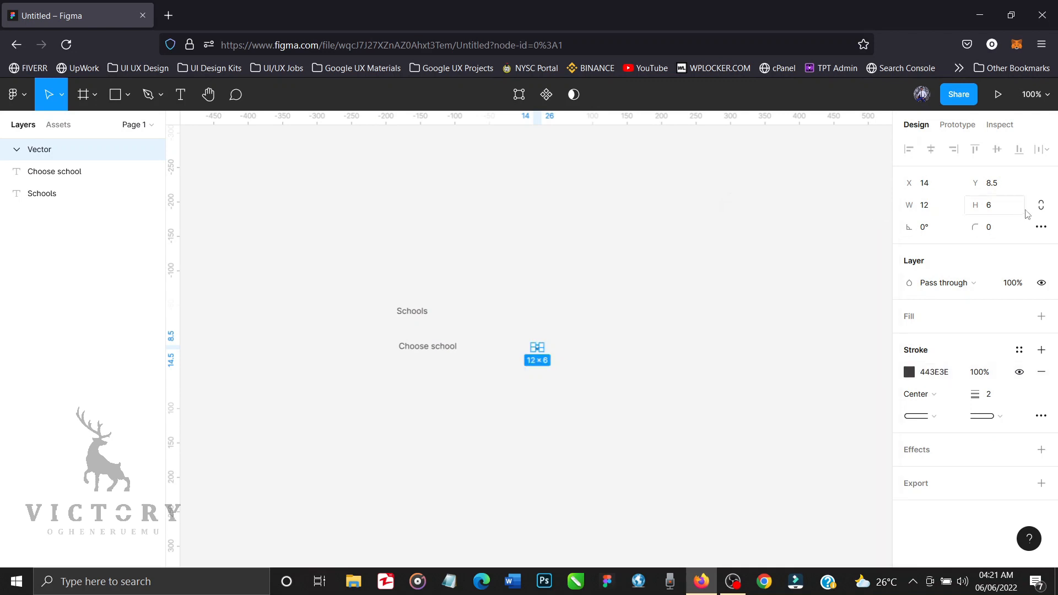
{"action": "left_click", "coordinate": [931, 209]}
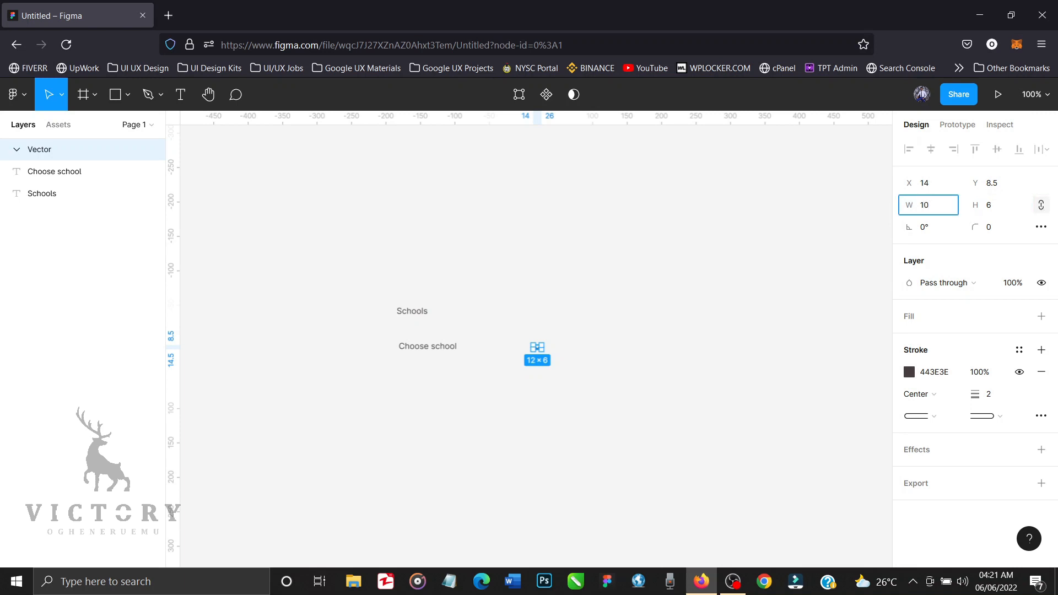
{"action": "key", "text": "Return"}
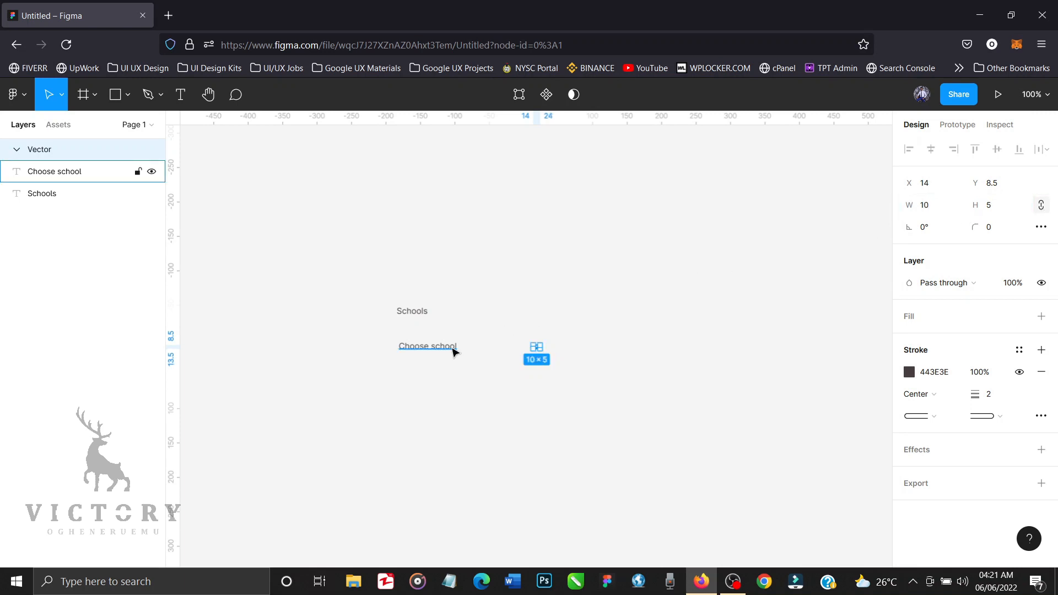
Step: Wrap the "Choose school" text and chevron in a horizontal auto layout frame with 15 horizontal and 10 vertical padding
{"action": "left_click", "coordinate": [453, 352], "text": "shift"}
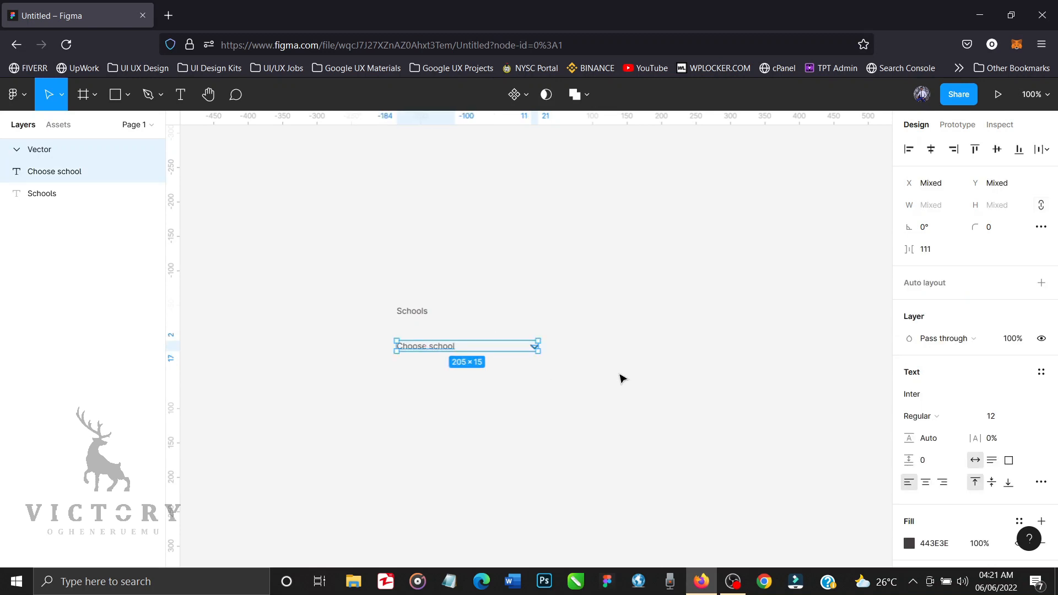
{"action": "key", "text": "shift+a"}
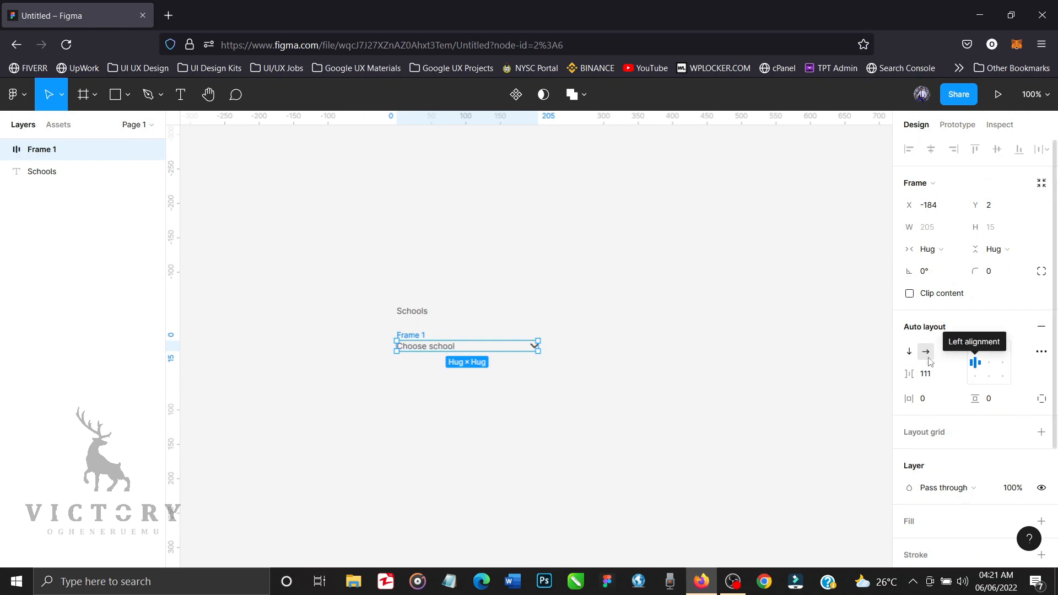
{"action": "left_click", "coordinate": [930, 401]}
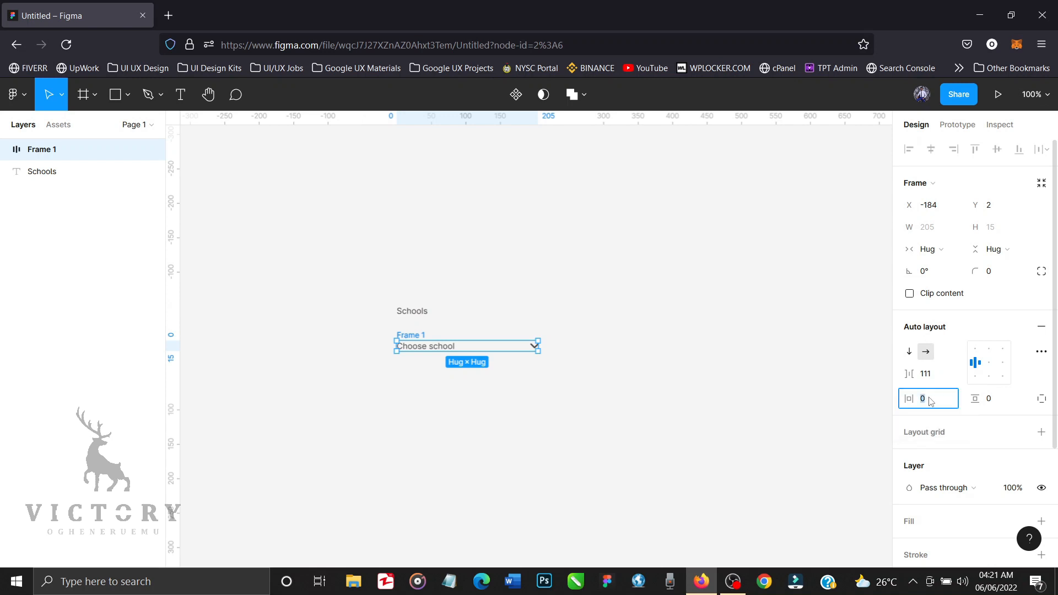
{"action": "type", "text": "15"}
{"action": "key", "text": "Return"}
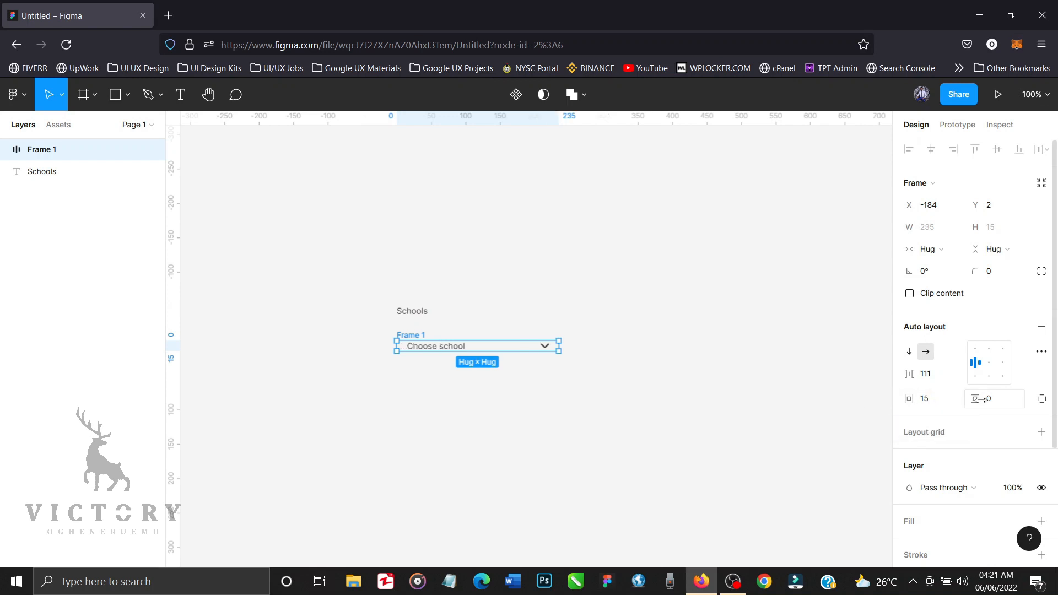
{"action": "left_click", "coordinate": [992, 403]}
{"action": "key", "text": "Return"}
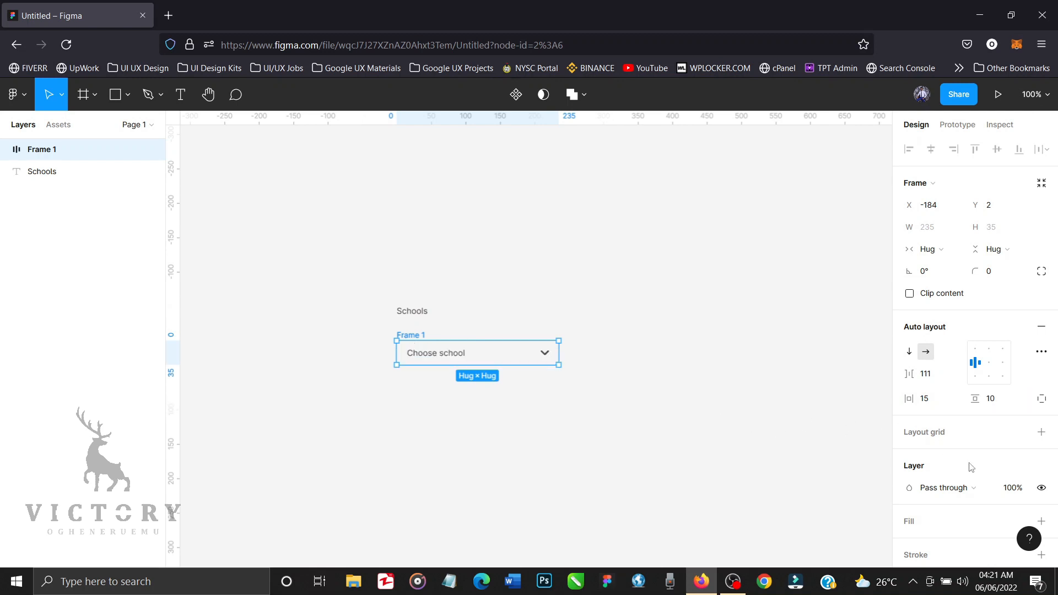
Step: Add a white FFFFFF fill to the dropdown's auto layout frame
{"action": "scroll", "coordinate": [981, 473], "scroll_direction": "down", "scroll_amount": 1}
{"action": "scroll", "coordinate": [982, 472], "scroll_direction": "down", "scroll_amount": 1}
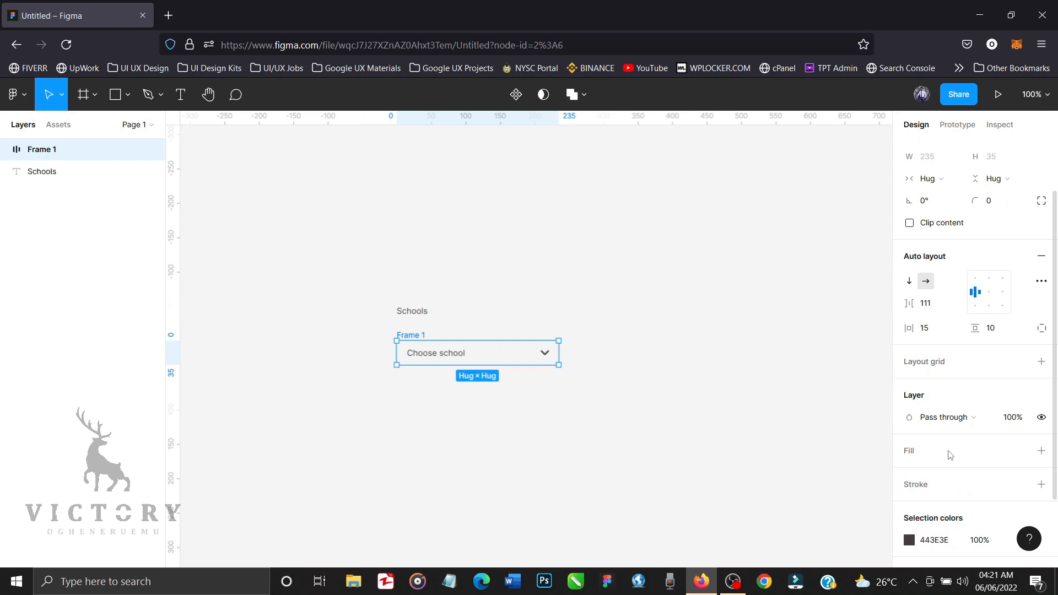
{"action": "left_click", "coordinate": [1042, 452]}
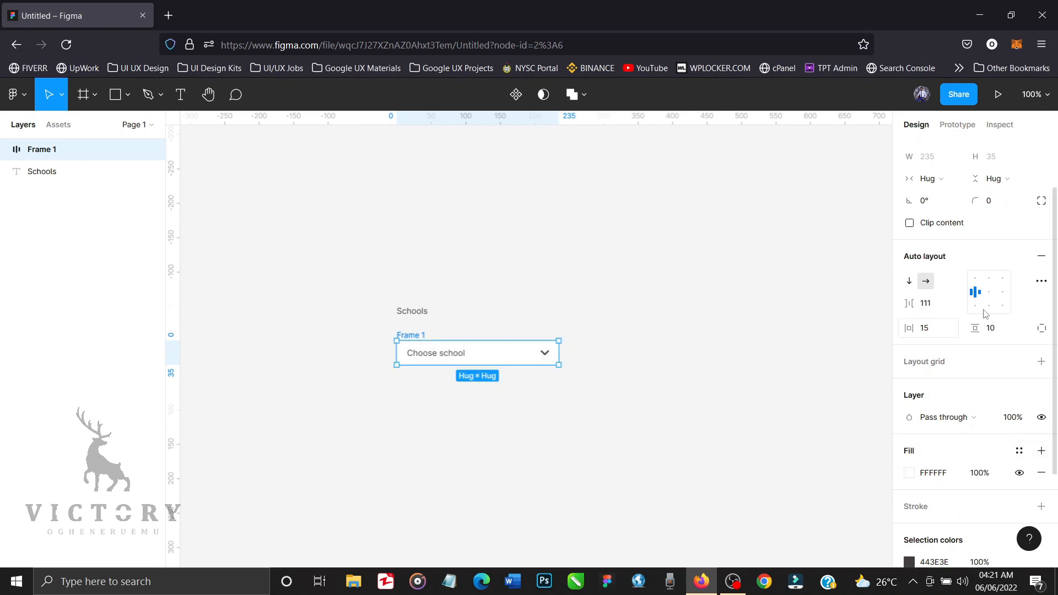
Step: Set the dropdown frame's auto layout spacing mode to Space between and its corner radius to 4
{"action": "left_click", "coordinate": [1041, 282]}
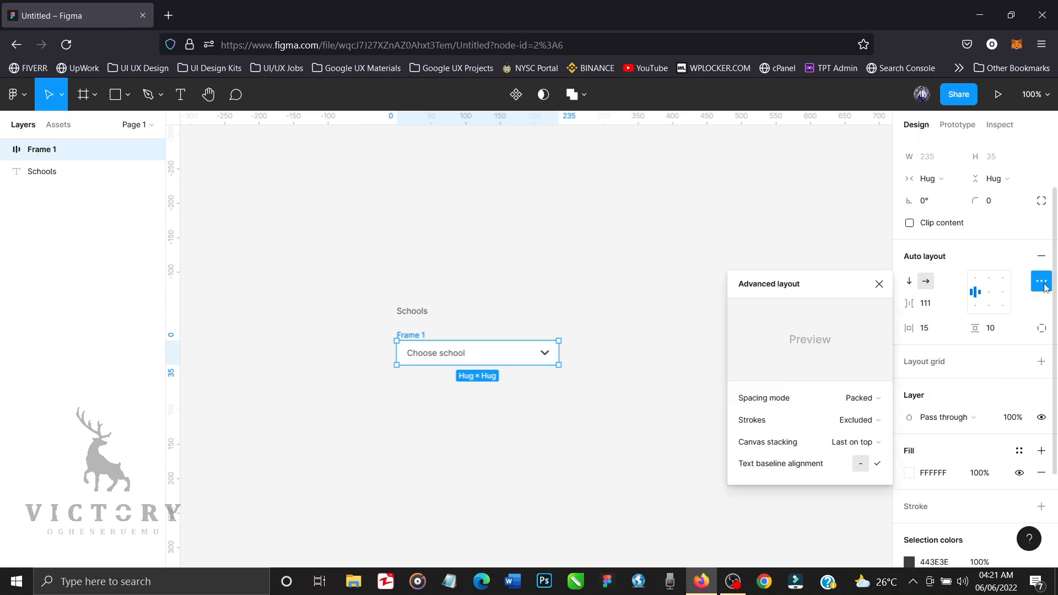
{"action": "left_click", "coordinate": [873, 400]}
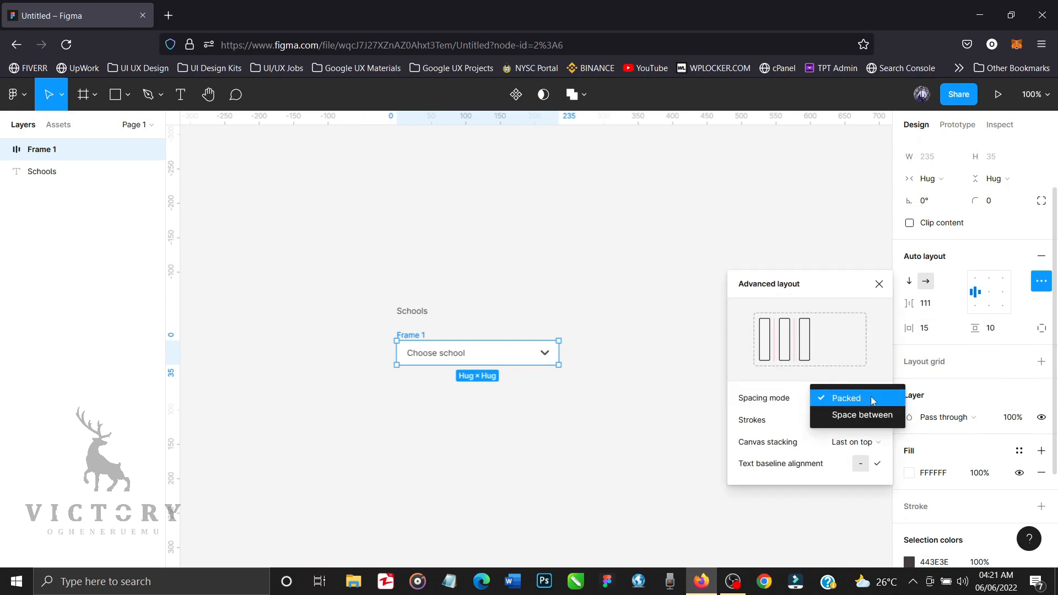
{"action": "left_click", "coordinate": [871, 415]}
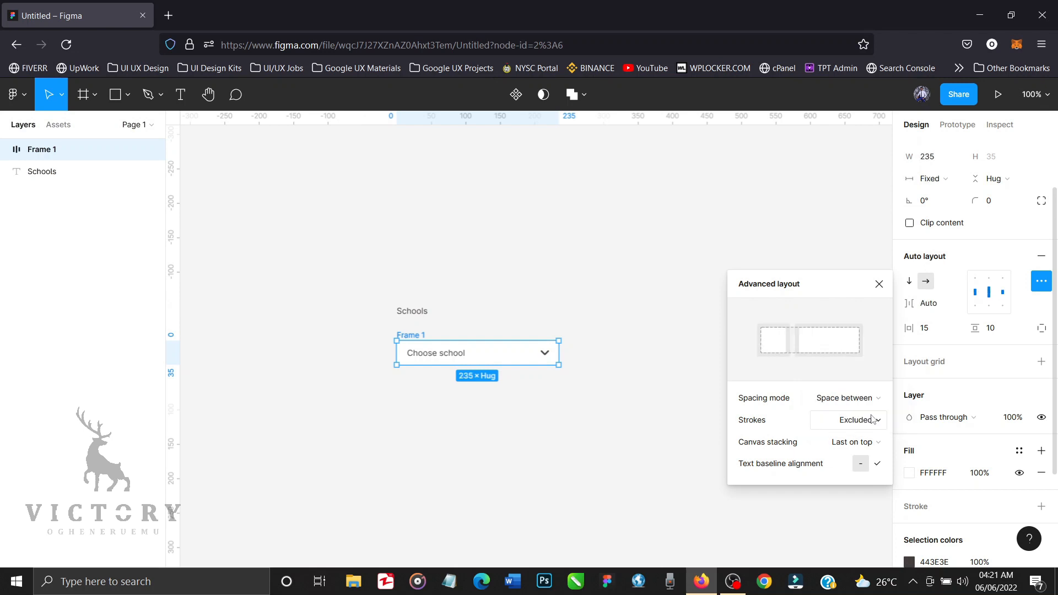
{"action": "left_click", "coordinate": [879, 284]}
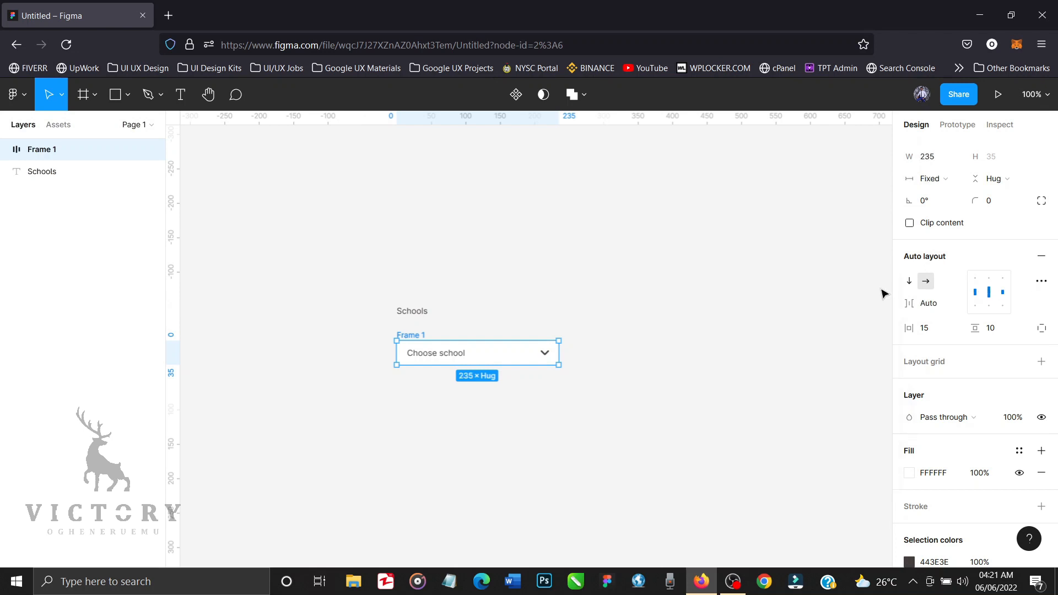
{"action": "left_click", "coordinate": [990, 205]}
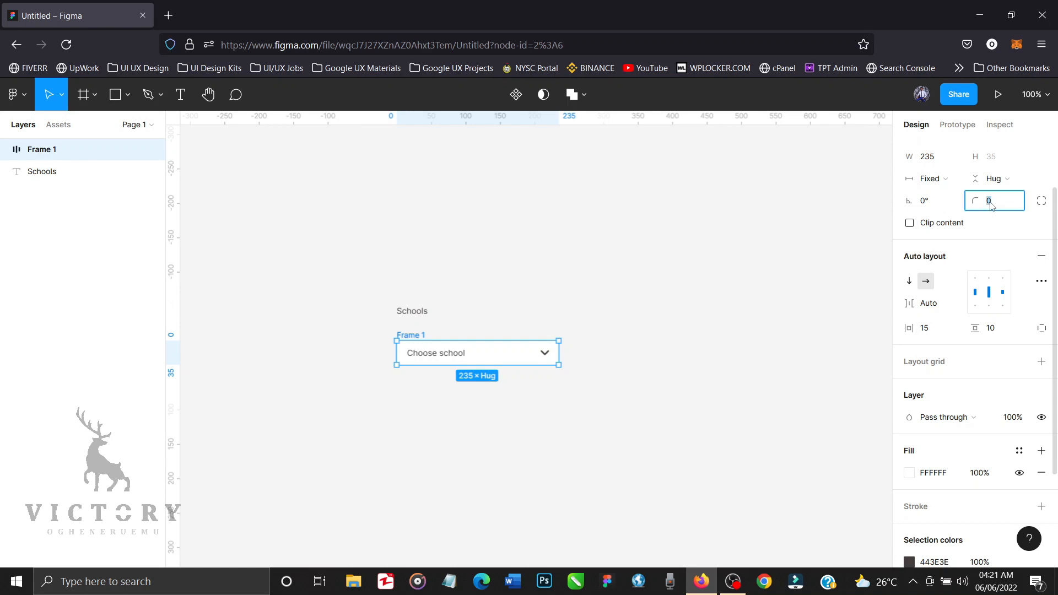
{"action": "key", "text": "Return"}
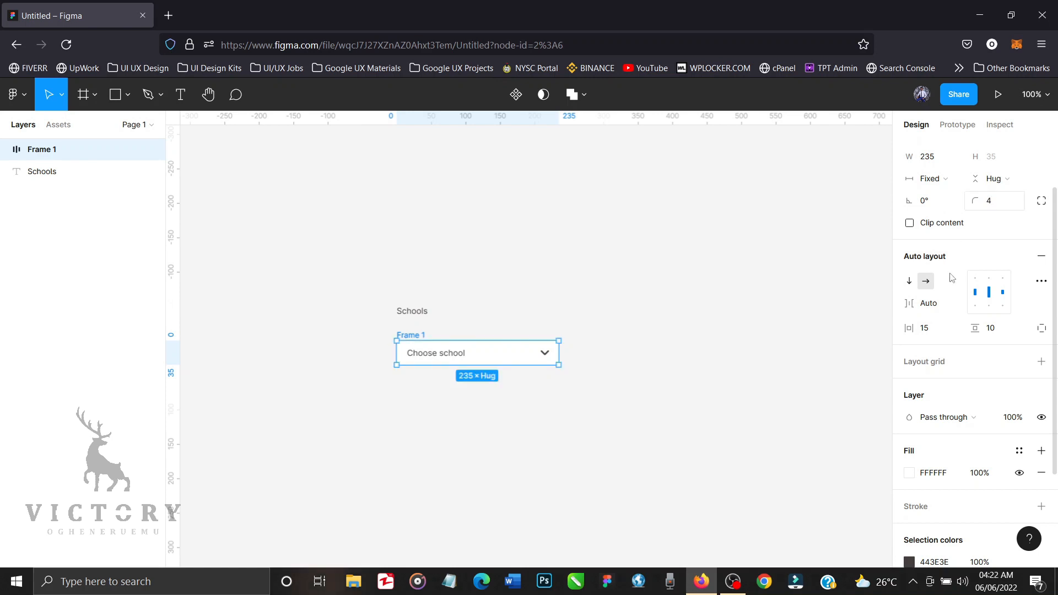
Step: Add a drop shadow to the dropdown frame with its black colour at 15% opacity, then deselect the frame
{"action": "scroll", "coordinate": [976, 439], "scroll_direction": "down", "scroll_amount": 3}
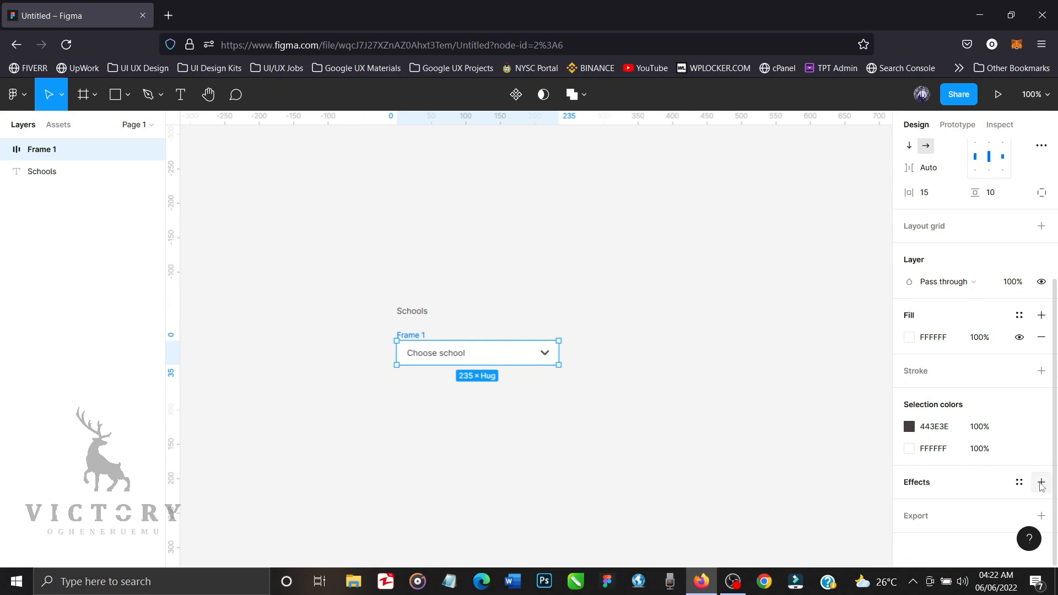
{"action": "left_click", "coordinate": [1041, 483]}
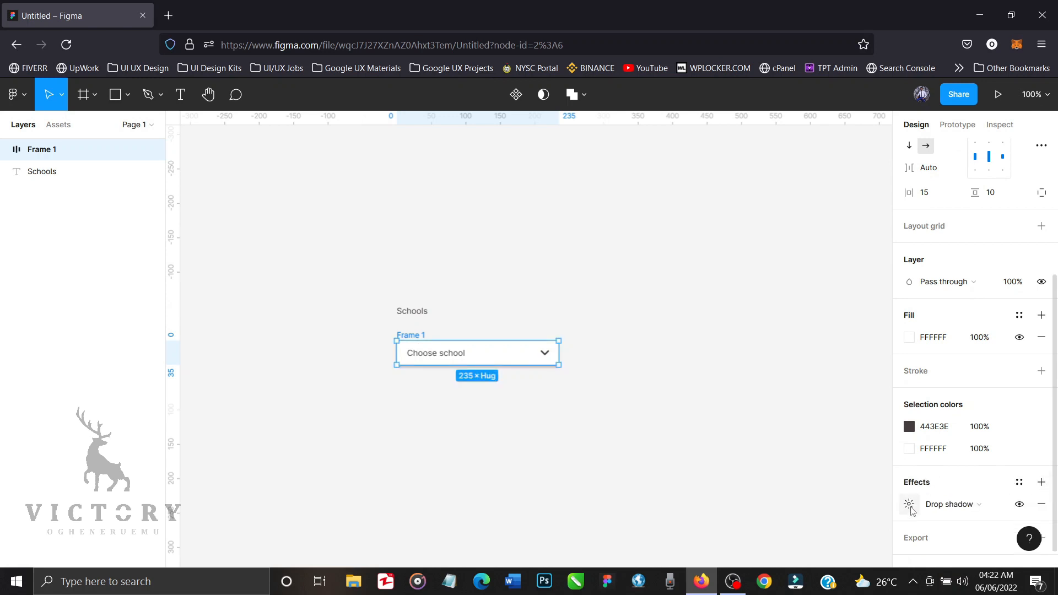
{"action": "left_click", "coordinate": [910, 508]}
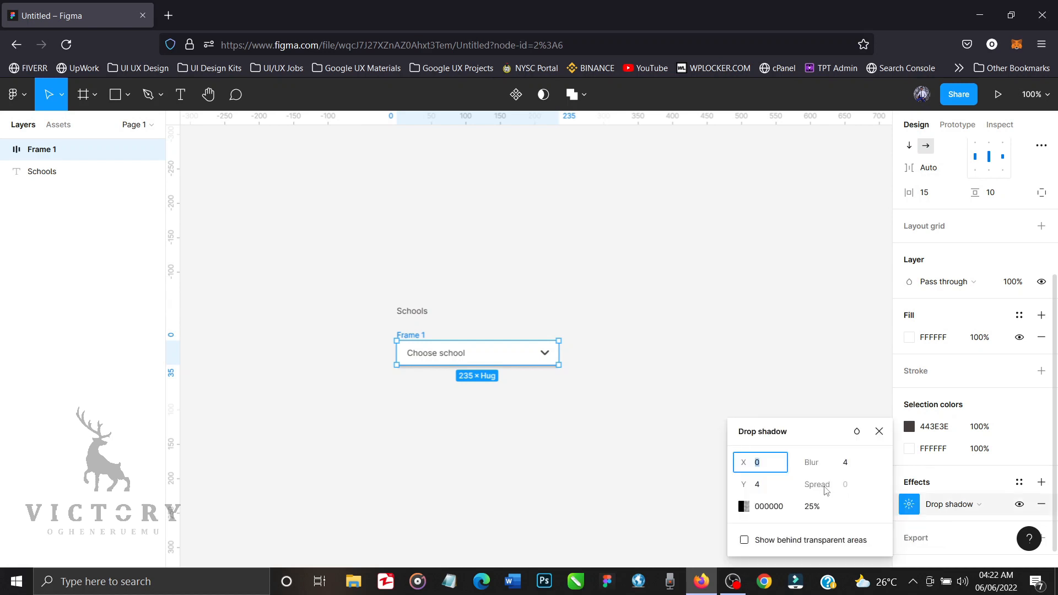
{"action": "left_click", "coordinate": [816, 507]}
{"action": "type", "text": "1"}
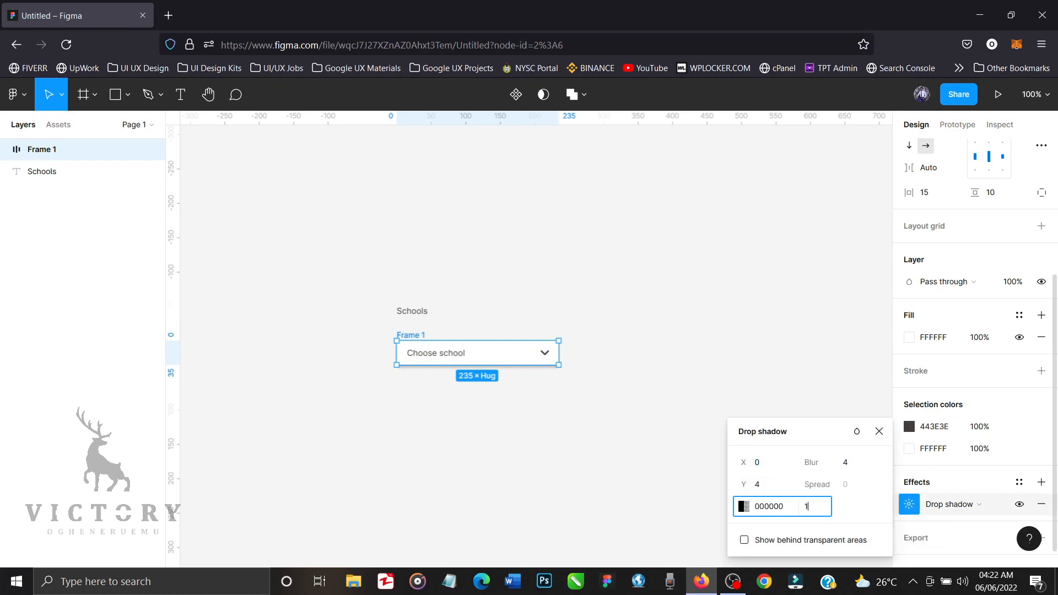
{"action": "type", "text": "5"}
{"action": "key", "text": "Return"}
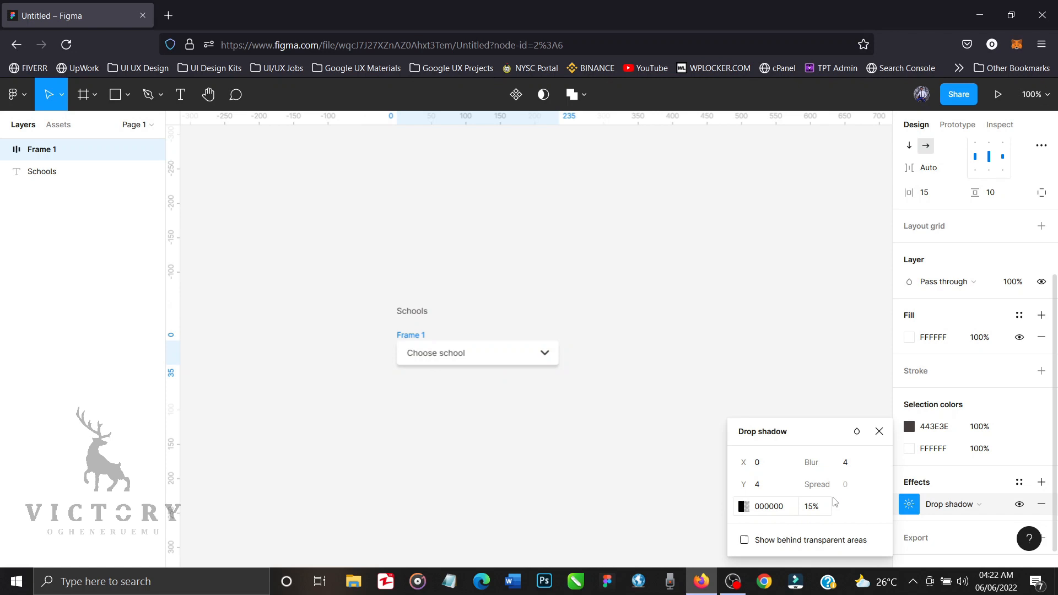
{"action": "left_click", "coordinate": [879, 431]}
{"action": "left_click", "coordinate": [731, 424]}
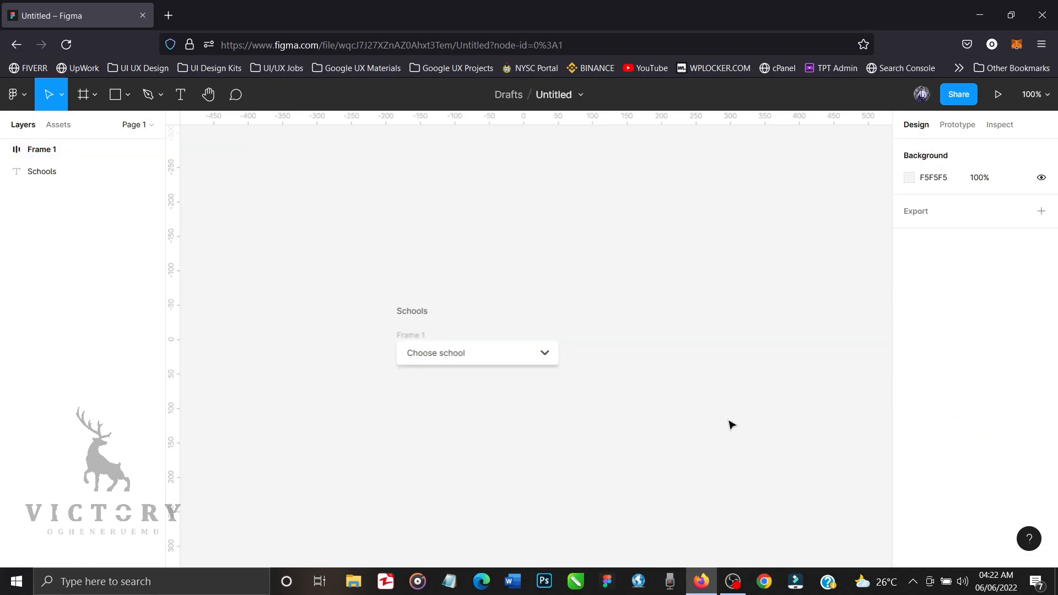
Step: Duplicate the "Schools" label below the dropdown frame and change the copy's text to "Delta State University, Abraka"
{"action": "scroll", "coordinate": [661, 410], "scroll_direction": "down", "scroll_amount": 3}
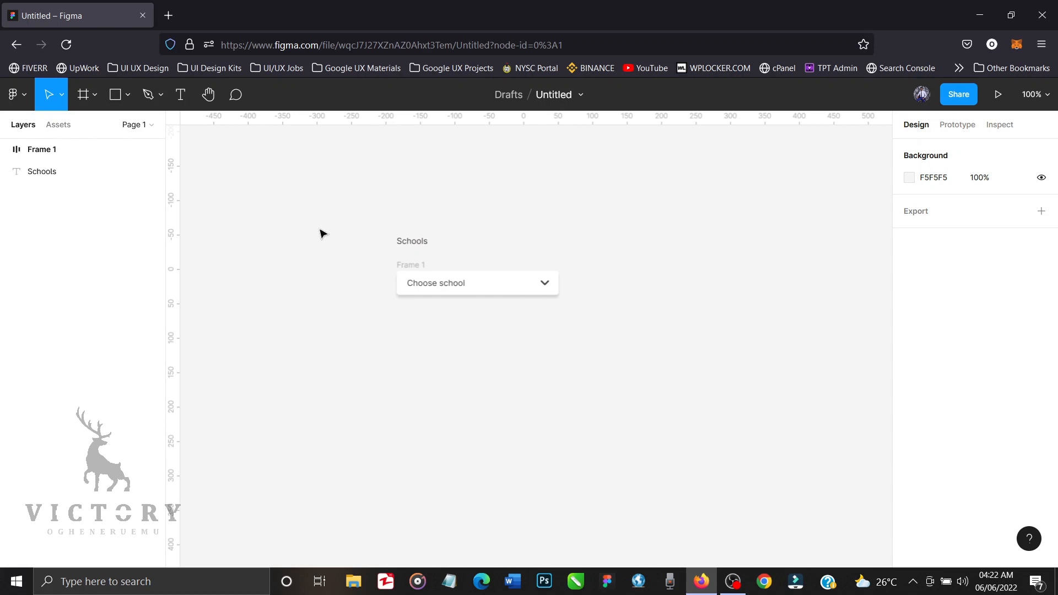
{"action": "left_click", "coordinate": [401, 243]}
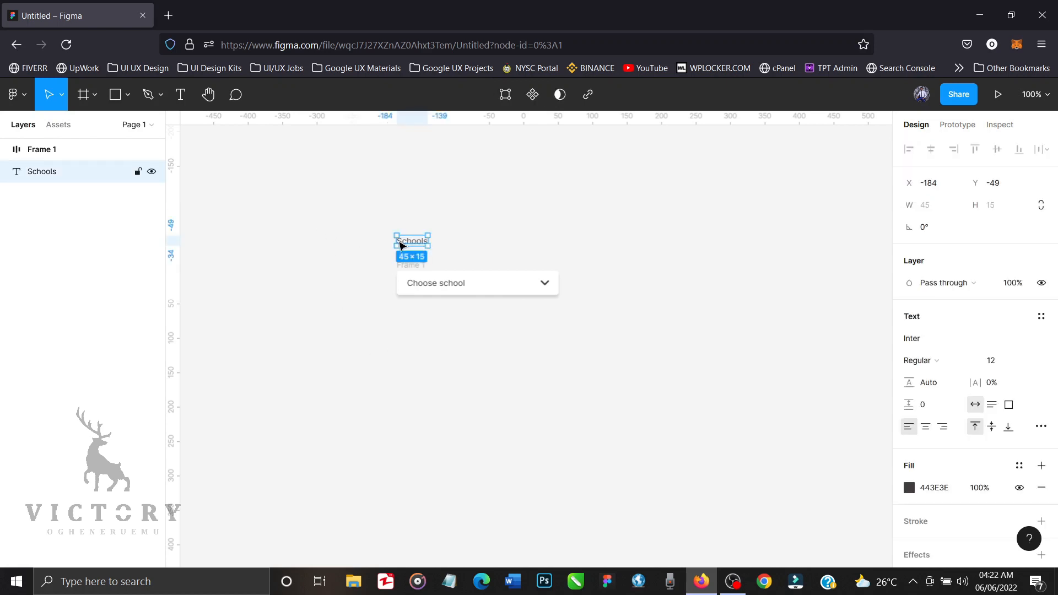
{"action": "key", "text": "ctrl+d"}
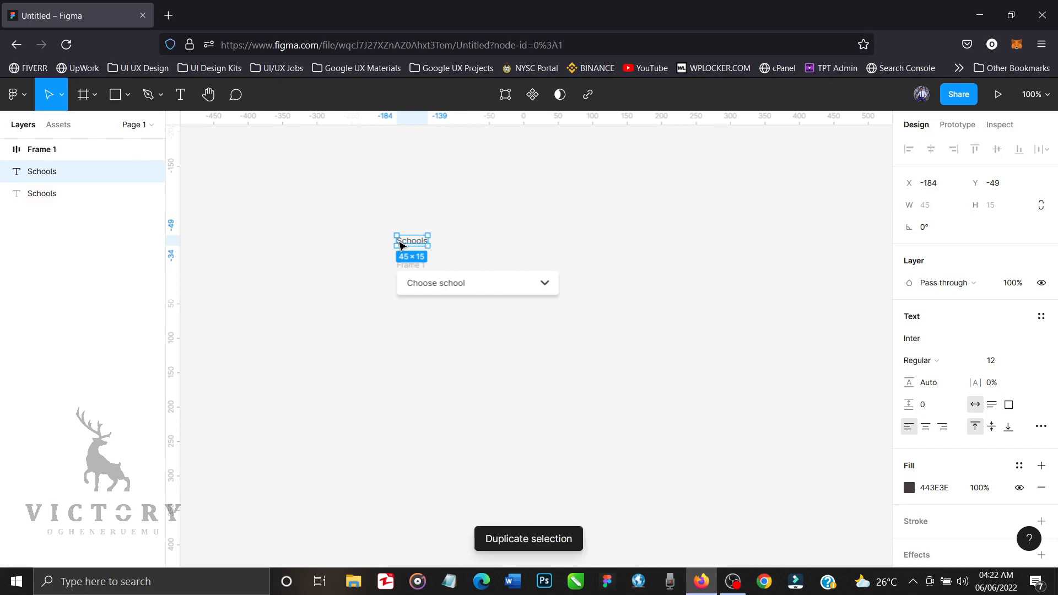
{"action": "left_click_drag", "start_coordinate": [401, 243], "coordinate": [417, 333]}
{"action": "double_click", "coordinate": [416, 332]}
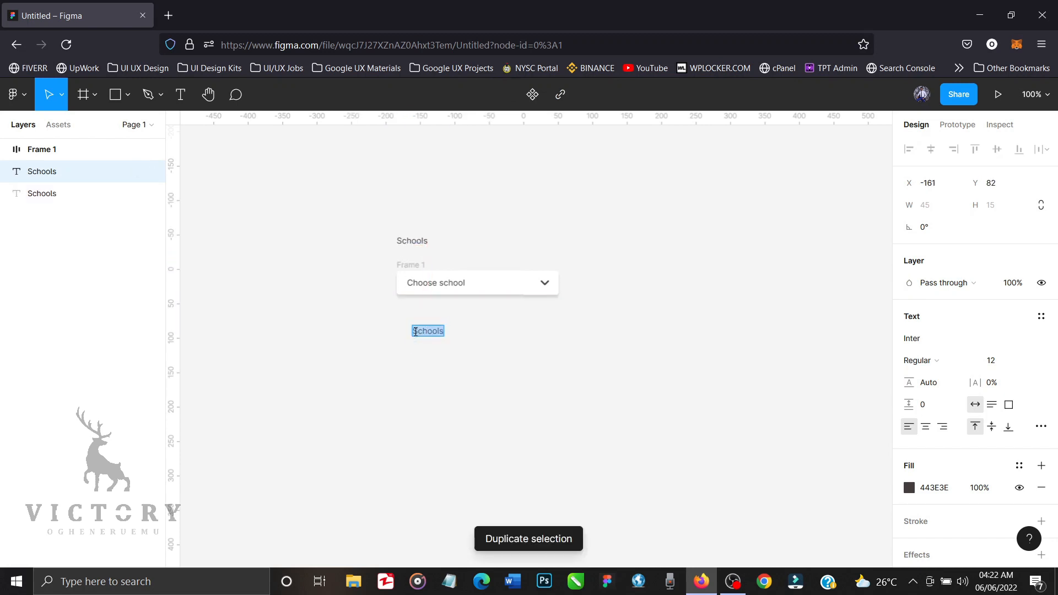
{"action": "type", "text": "De"}
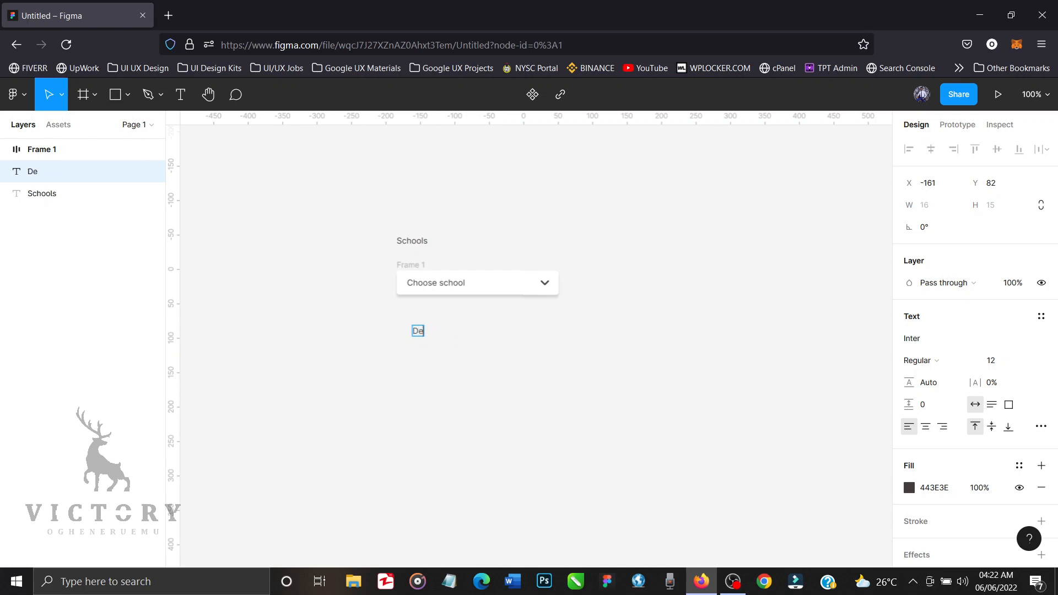
{"action": "type", "text": "lta State University,"}
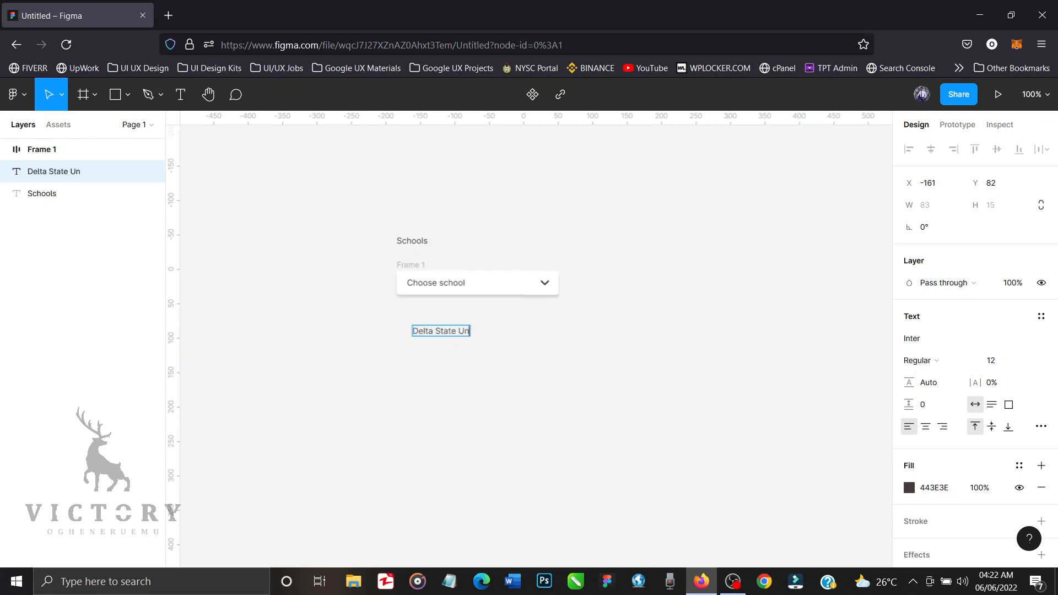
{"action": "key", "text": "Return"}
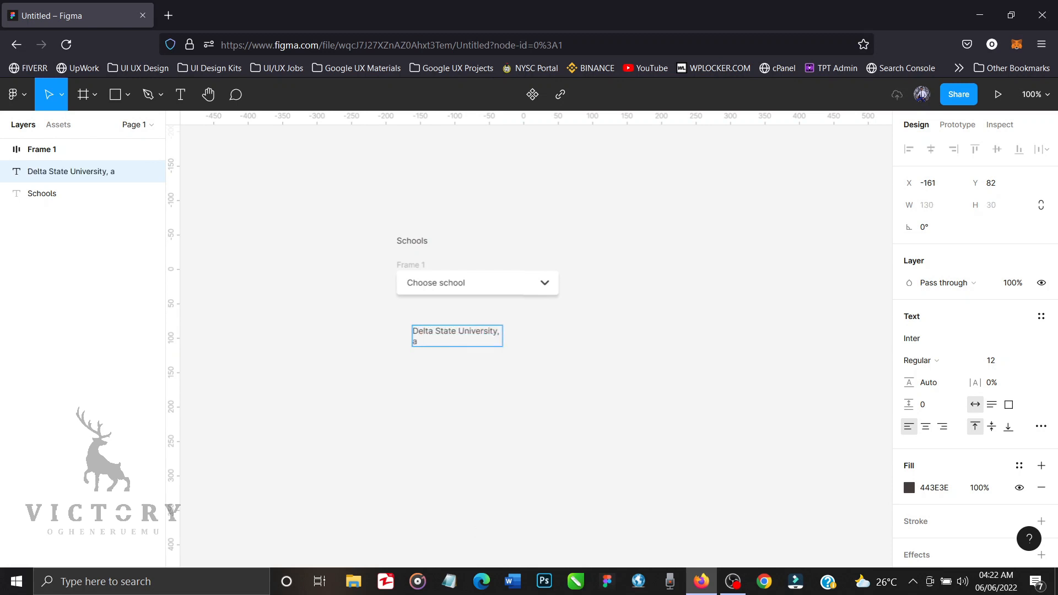
{"action": "key", "text": "BackSpace"}
{"action": "type", "text": "Abraka"}
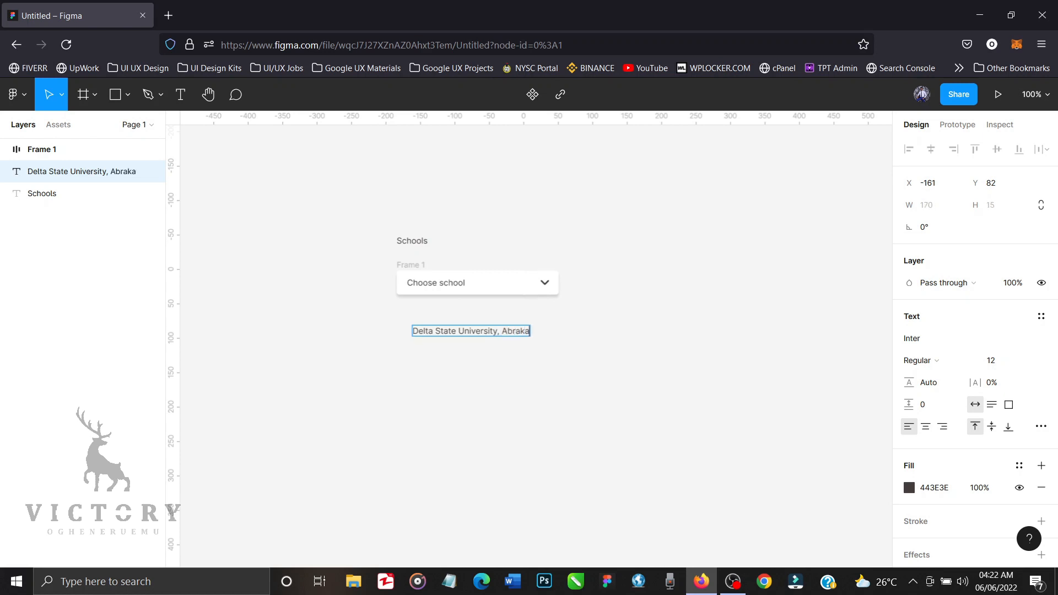
{"action": "key", "text": "Escape"}
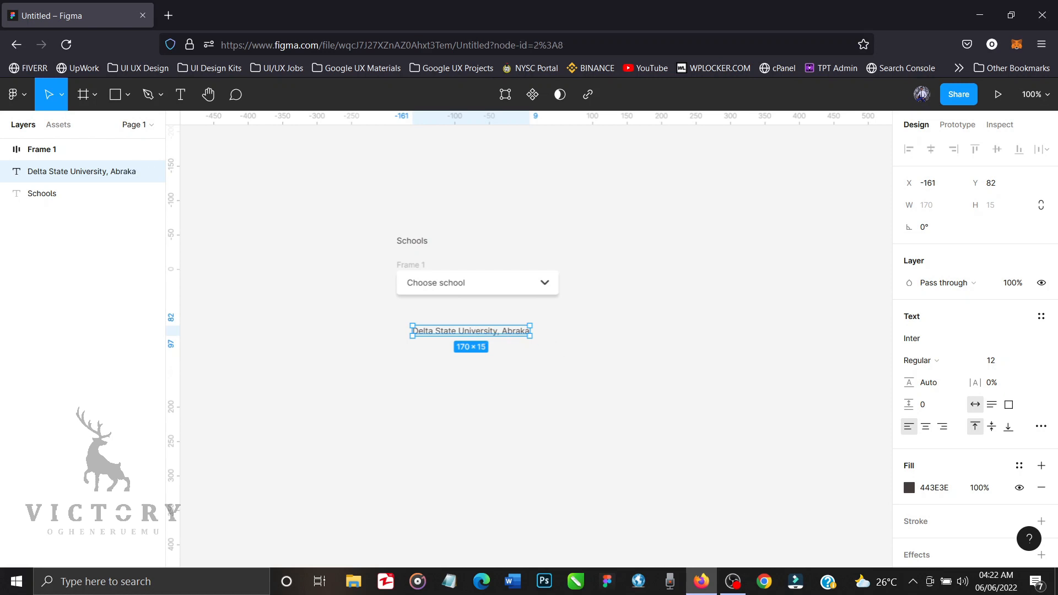
Step: Wrap the "Delta State University, Abraka" text in an auto layout frame with 15 horizontal padding
{"action": "key", "text": "shift+a"}
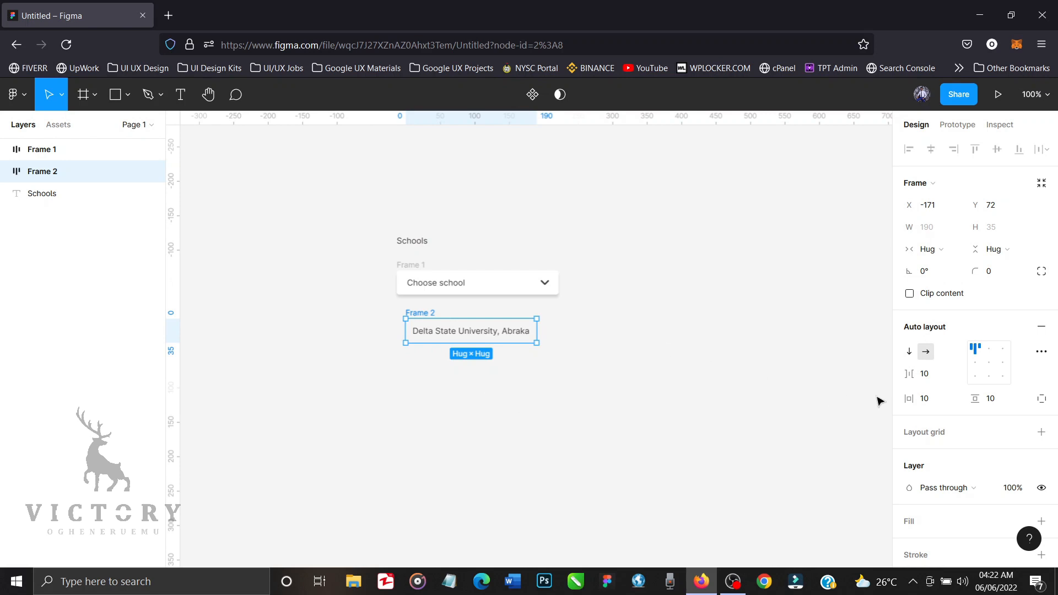
{"action": "left_click", "coordinate": [927, 400]}
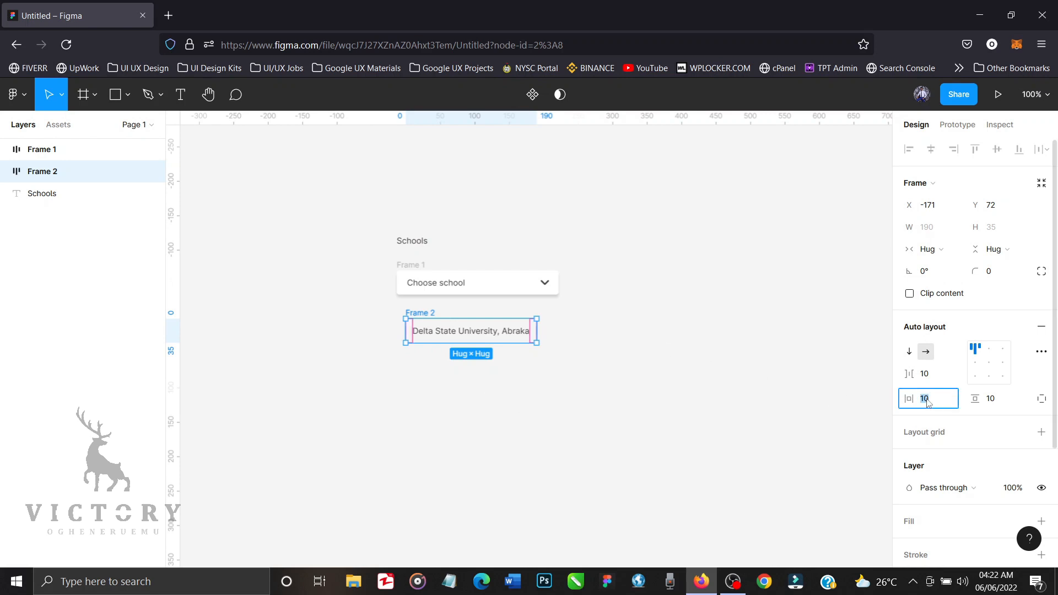
{"action": "type", "text": "15"}
{"action": "key", "text": "Return"}
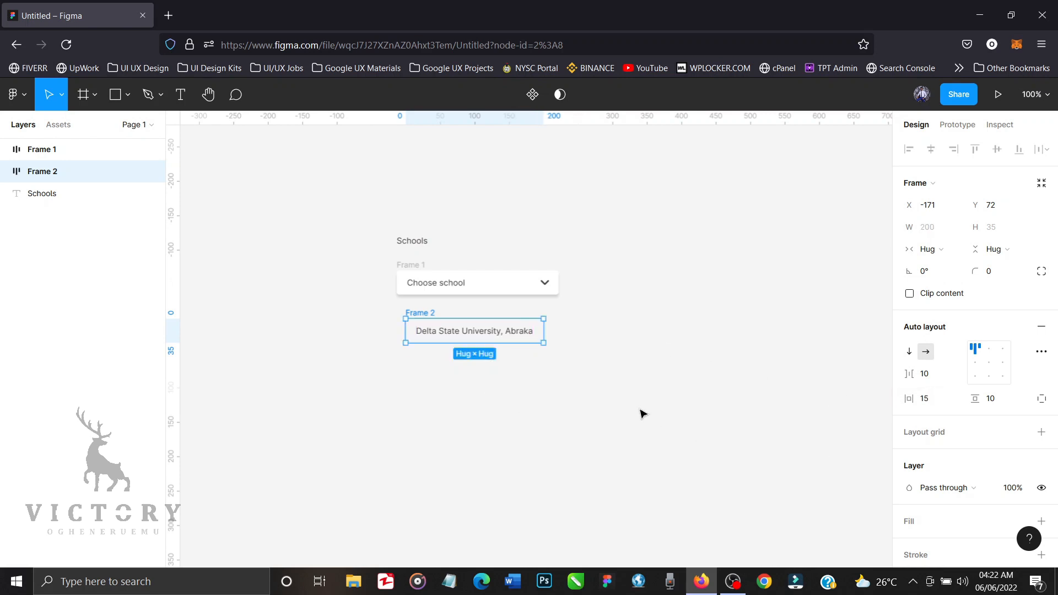
Step: Align the option frame with the dropdown's left edge, widen it to 235, and set its content alignment to left-centre
{"action": "left_click_drag", "start_coordinate": [474, 338], "coordinate": [464, 337]}
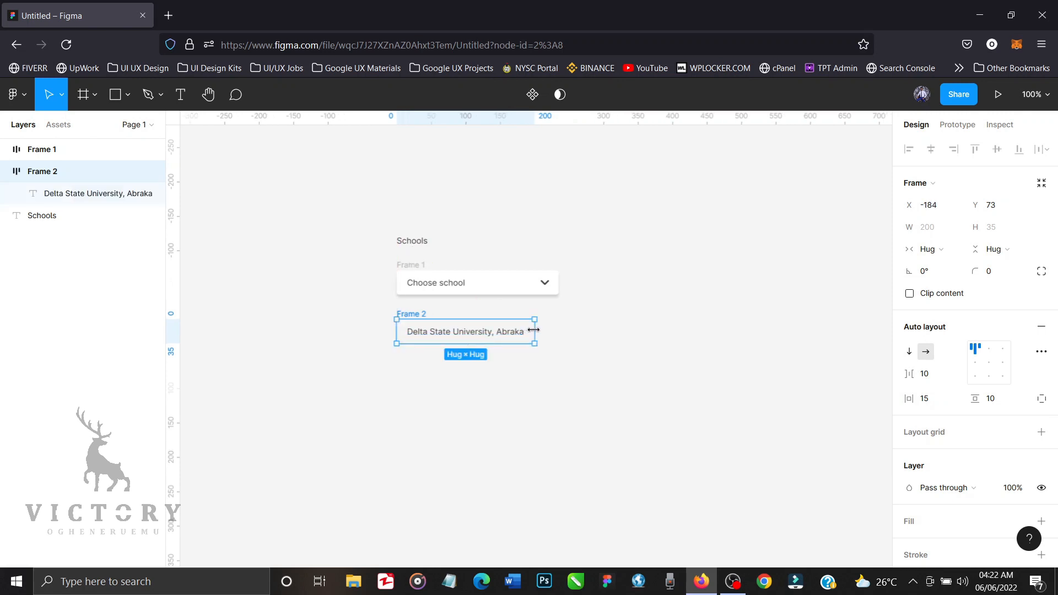
{"action": "left_click_drag", "start_coordinate": [533, 330], "coordinate": [554, 328]}
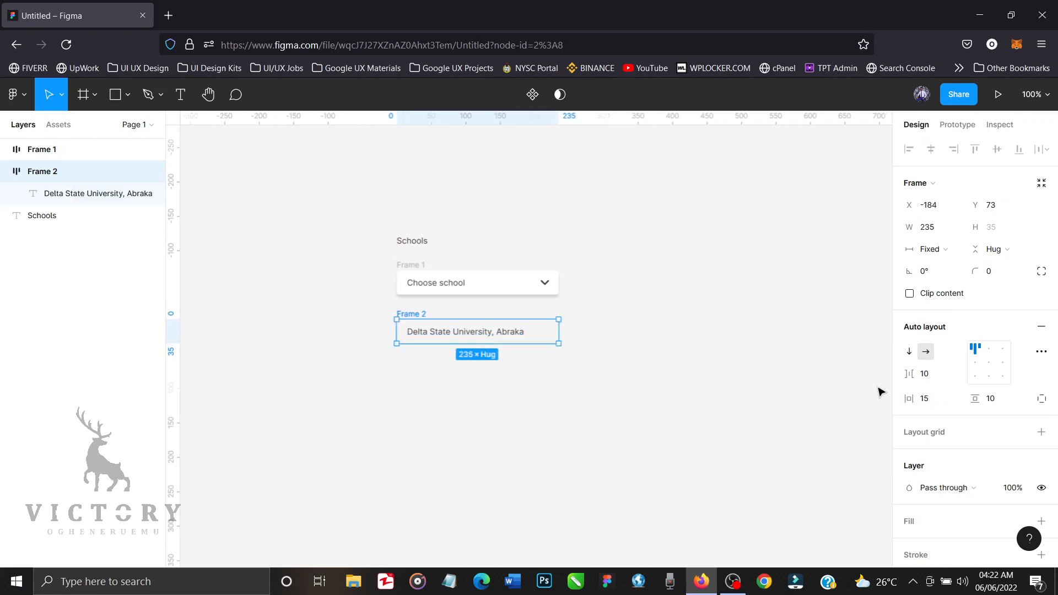
{"action": "left_click", "coordinate": [975, 363]}
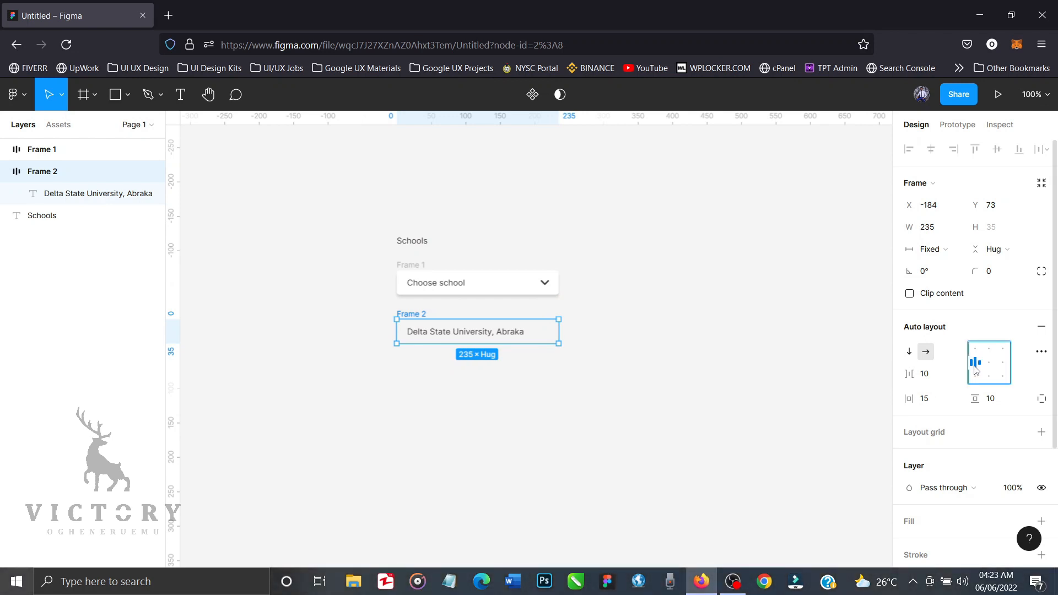
Step: Give the option frame a corner radius of 4 and a white FFFFFF fill
{"action": "left_click", "coordinate": [993, 279]}
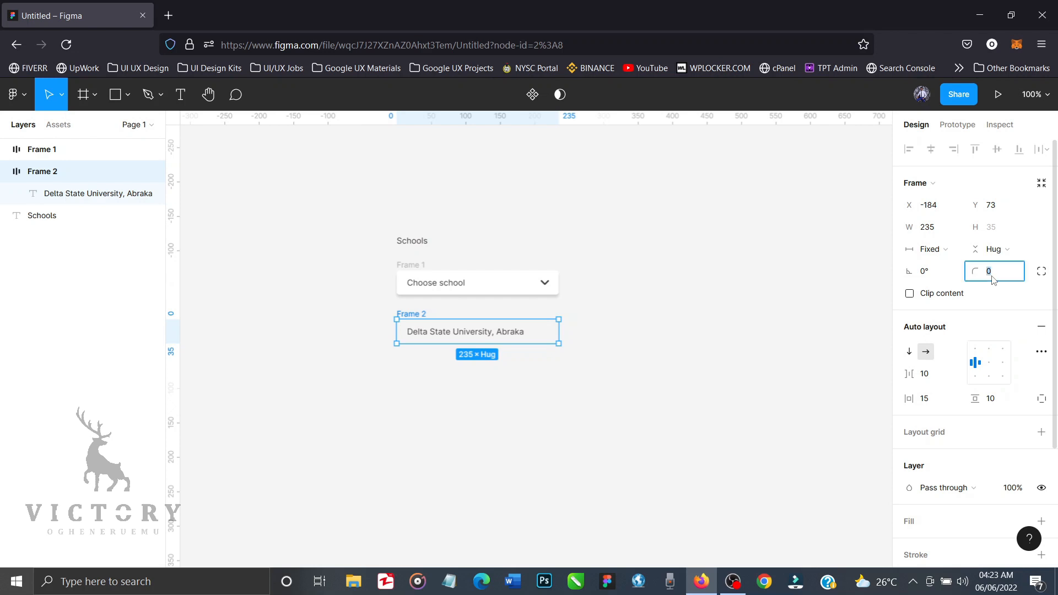
{"action": "type", "text": "4"}
{"action": "key", "text": "Return"}
{"action": "scroll", "coordinate": [1003, 489], "scroll_direction": "down", "scroll_amount": 2}
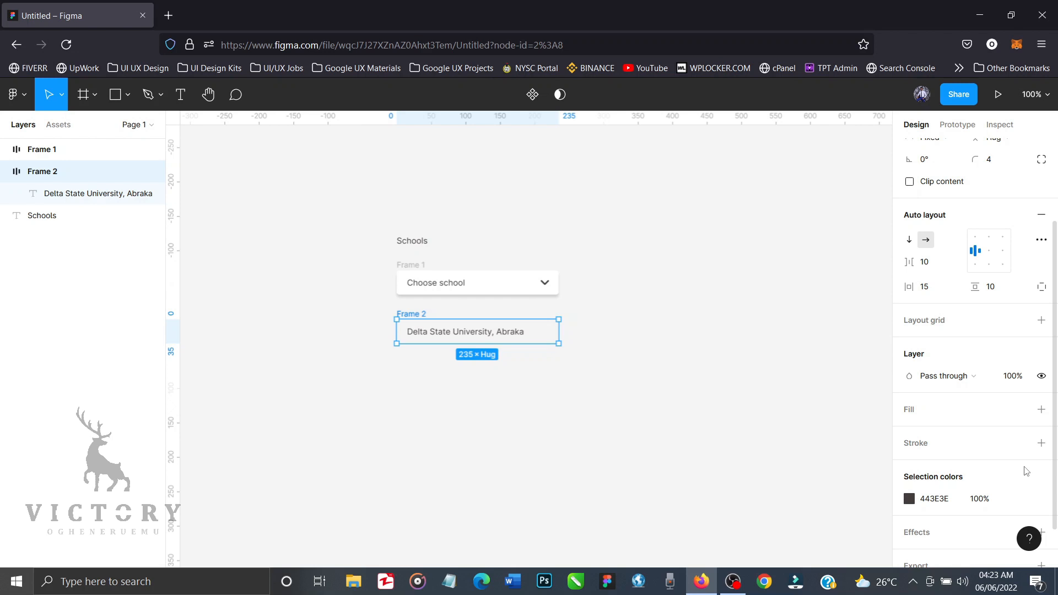
{"action": "left_click", "coordinate": [1041, 410]}
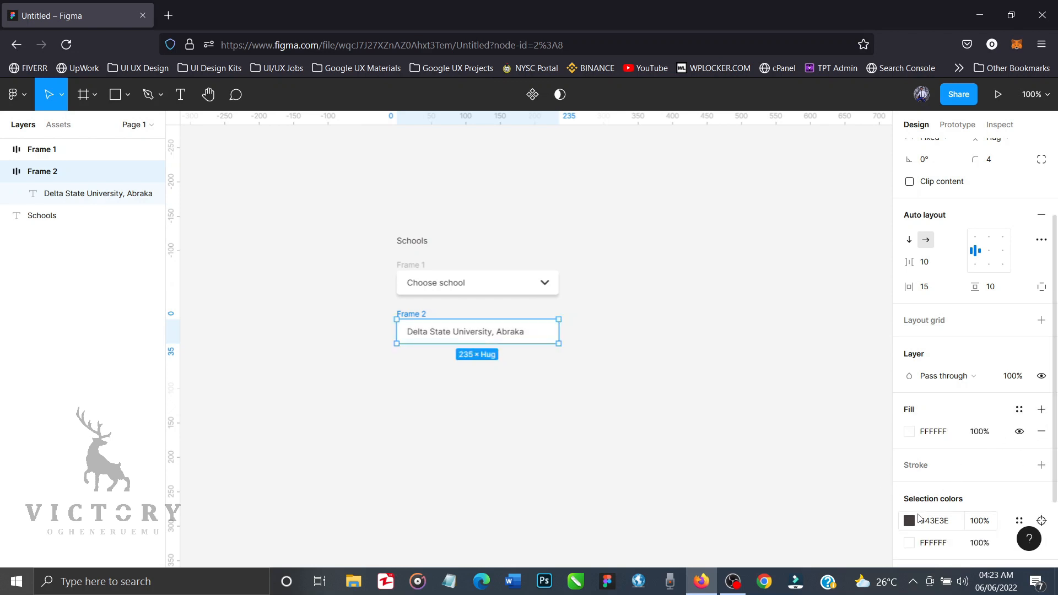
Step: Change the option frame's 443E3E text colour to black 000000
{"action": "scroll", "coordinate": [919, 518], "scroll_direction": "down", "scroll_amount": 2}
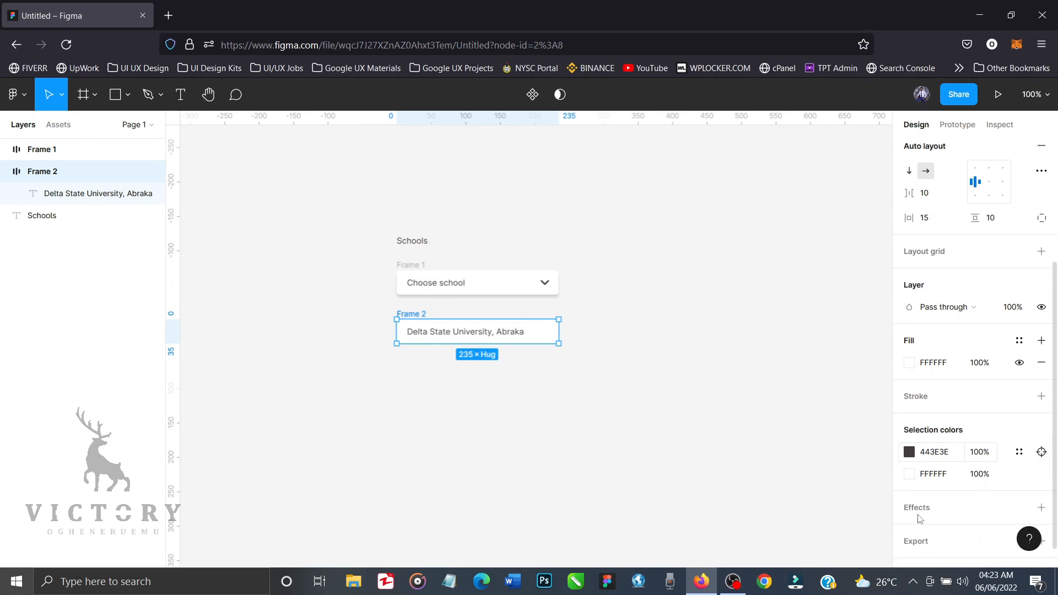
{"action": "left_click", "coordinate": [909, 452]}
{"action": "left_click", "coordinate": [893, 387]}
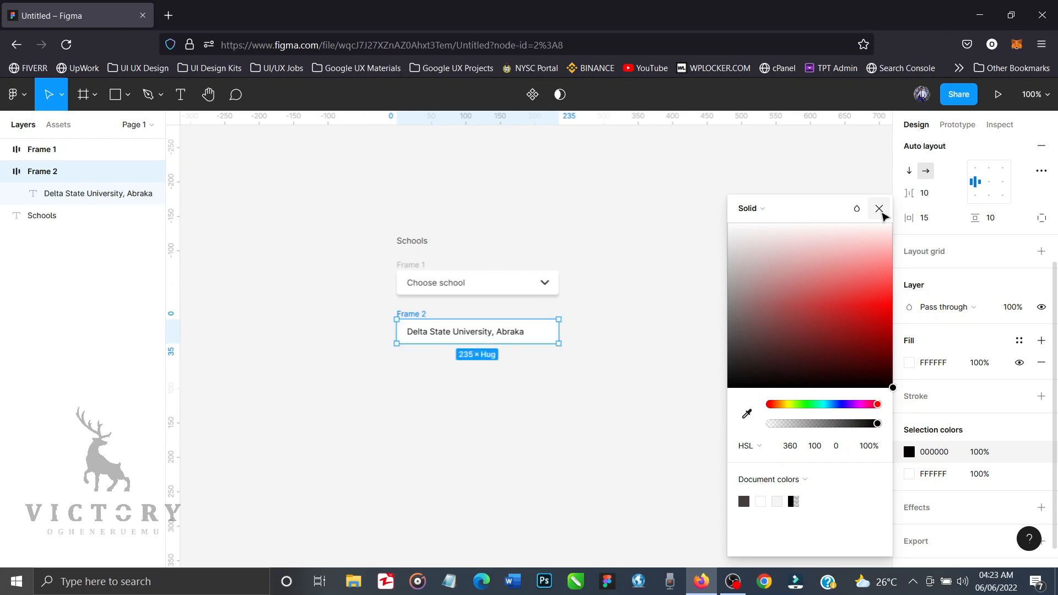
{"action": "left_click", "coordinate": [881, 212]}
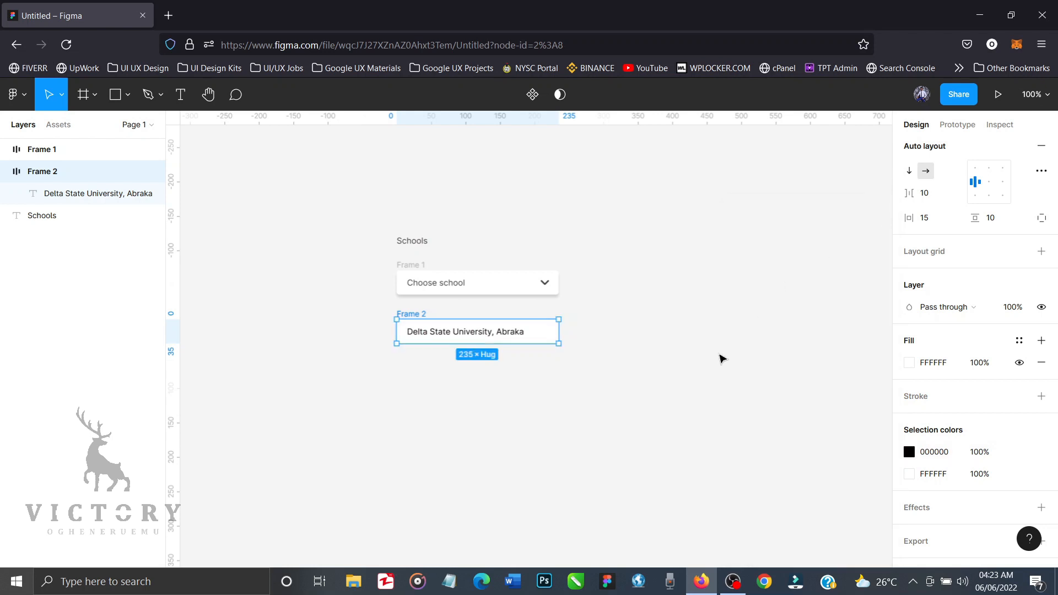
Step: Duplicate the "Delta State University, Abraka" option frame four times in an evenly spaced column beneath it, then deselect
{"action": "scroll", "coordinate": [627, 389], "scroll_direction": "down", "scroll_amount": 2}
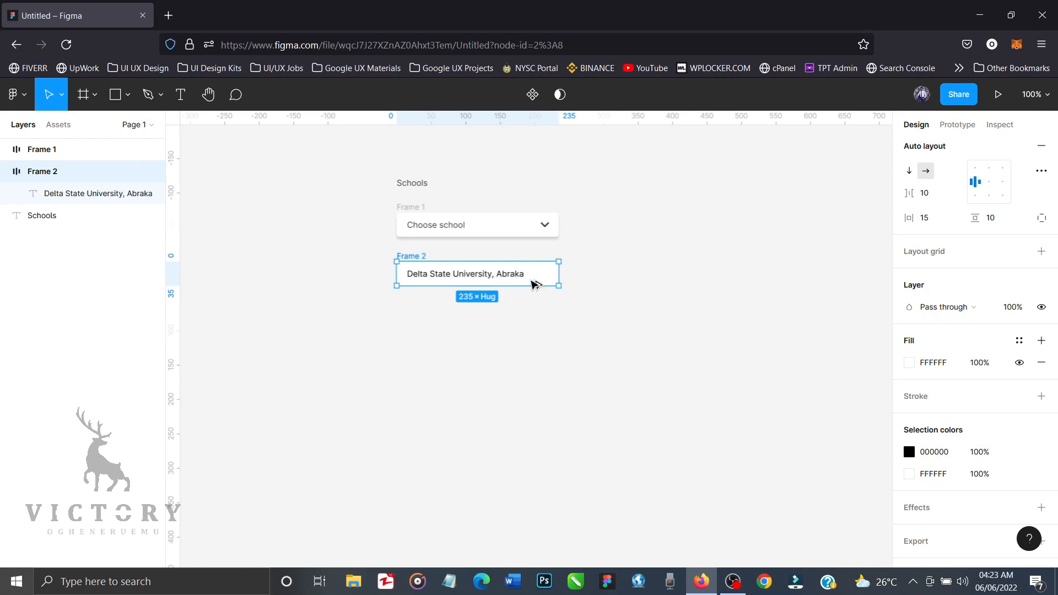
{"action": "left_click_drag", "start_coordinate": [531, 281], "coordinate": [531, 312], "text": "alt"}
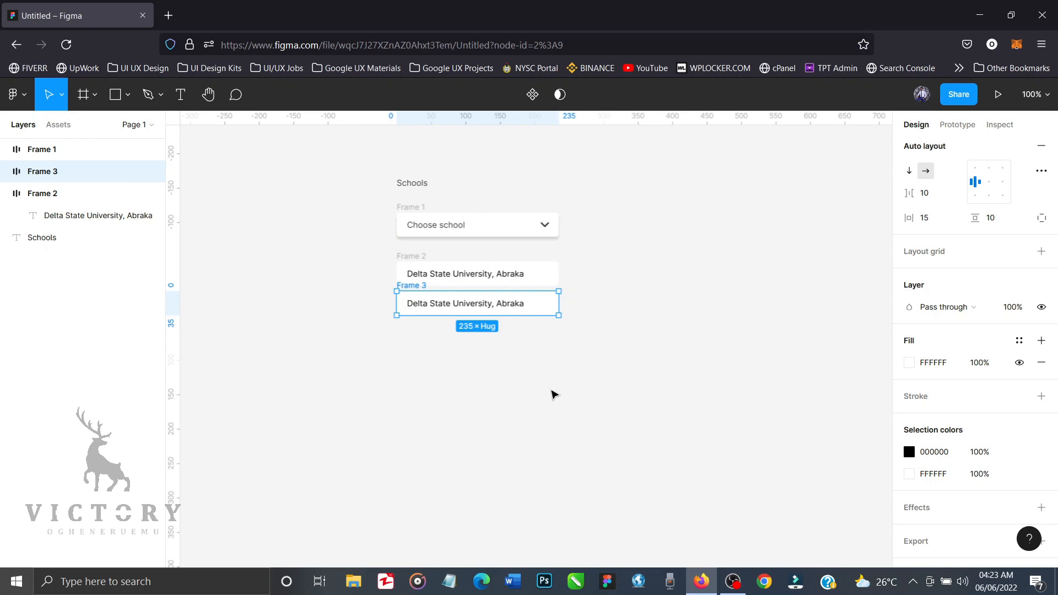
{"action": "key", "text": "ctrl+d"}
{"action": "key", "text": "ctrl+d"}
{"action": "key", "text": "ctrl+d"}
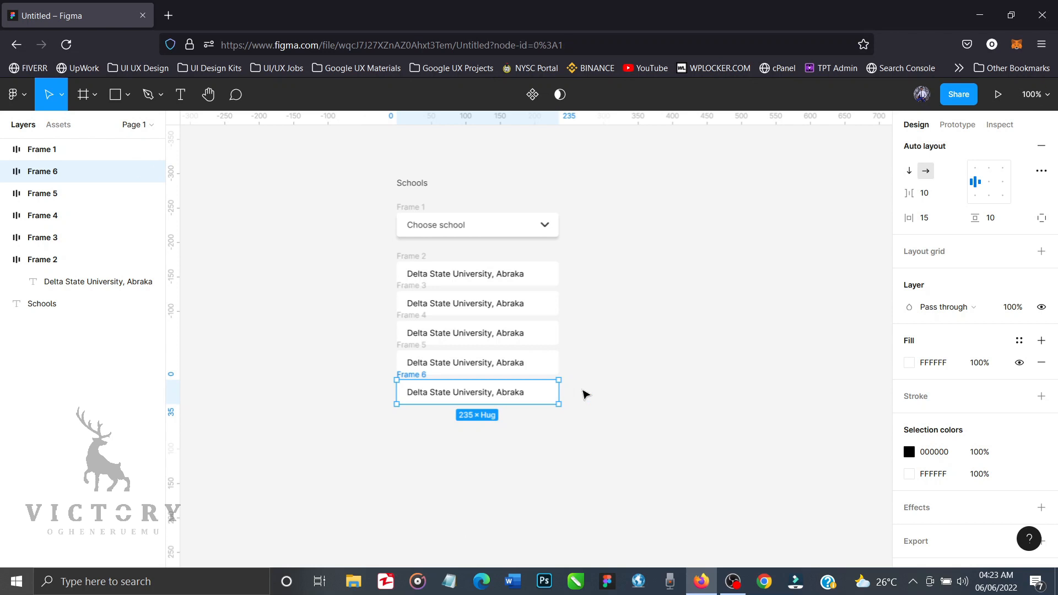
{"action": "left_click", "coordinate": [585, 395]}
Step: Change the second school option's text to "University of Lagos, UNILAG"
{"action": "left_click", "coordinate": [501, 309], "text": "ctrl"}
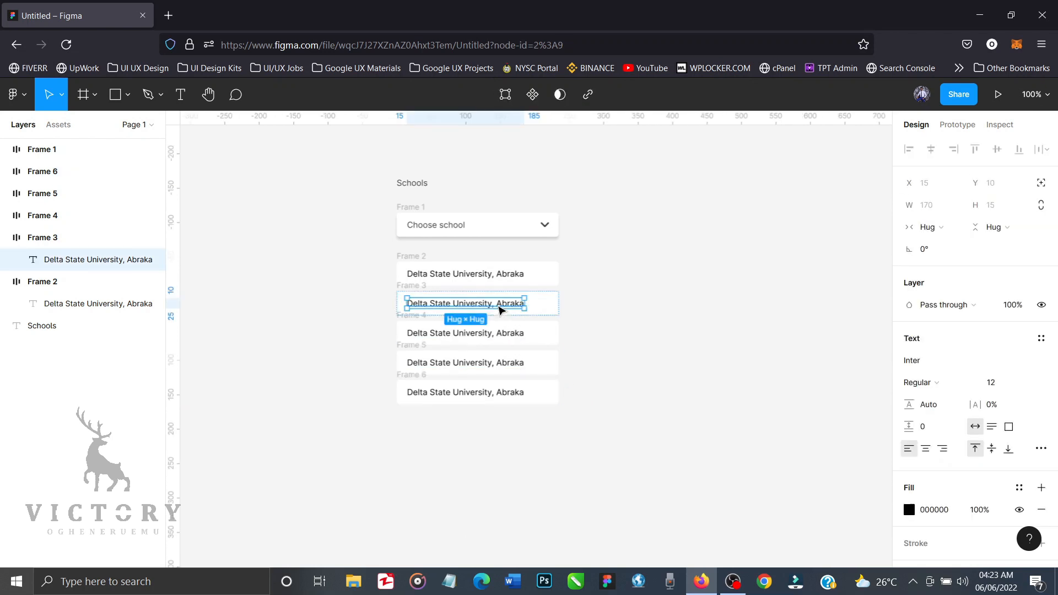
{"action": "double_click", "coordinate": [500, 307]}
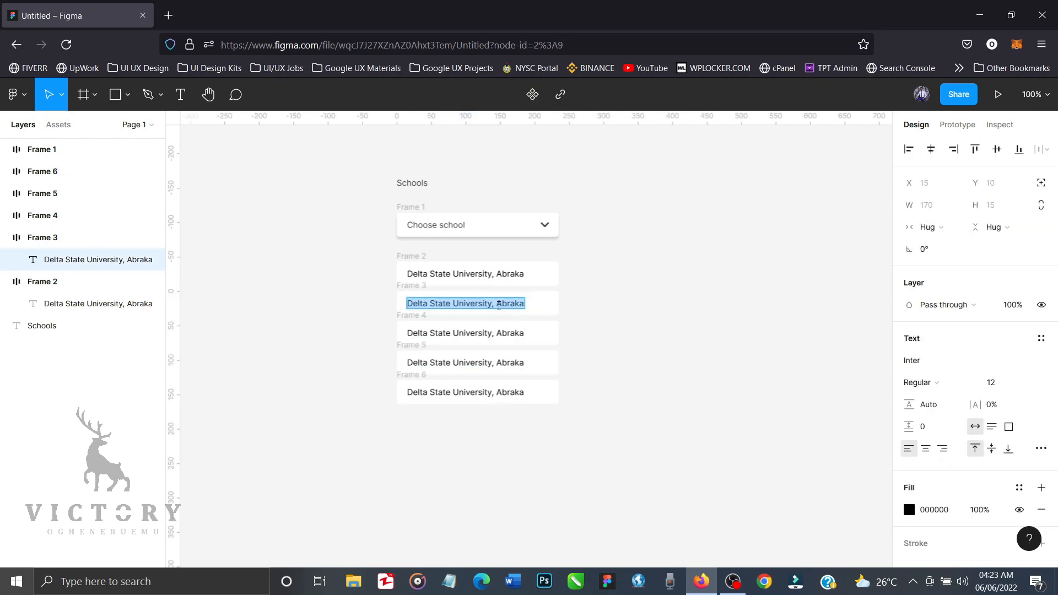
{"action": "type", "text": "University"}
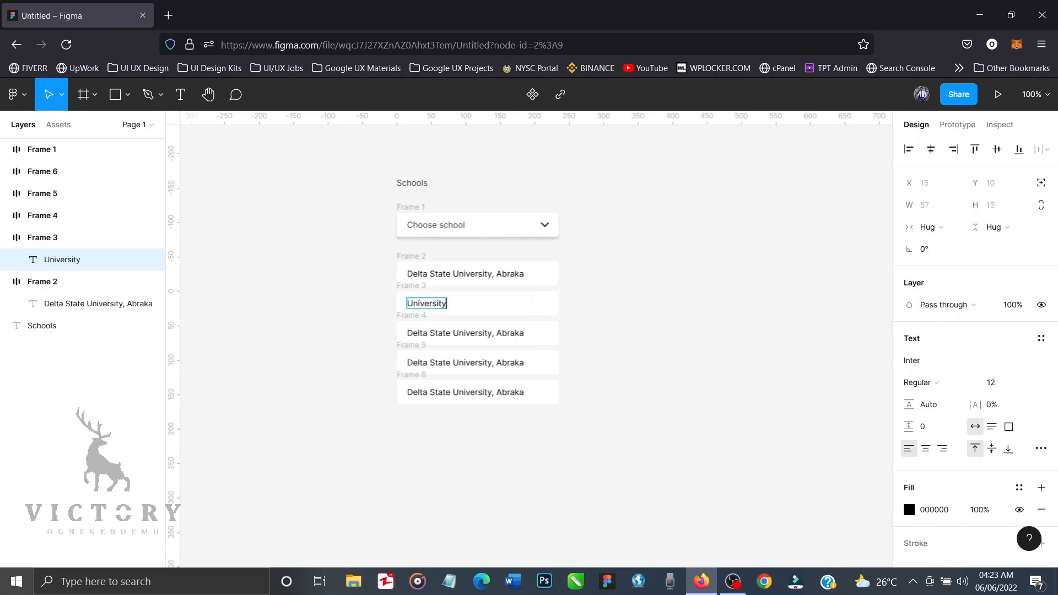
{"action": "type", "text": " of Lagos, UNILAG"}
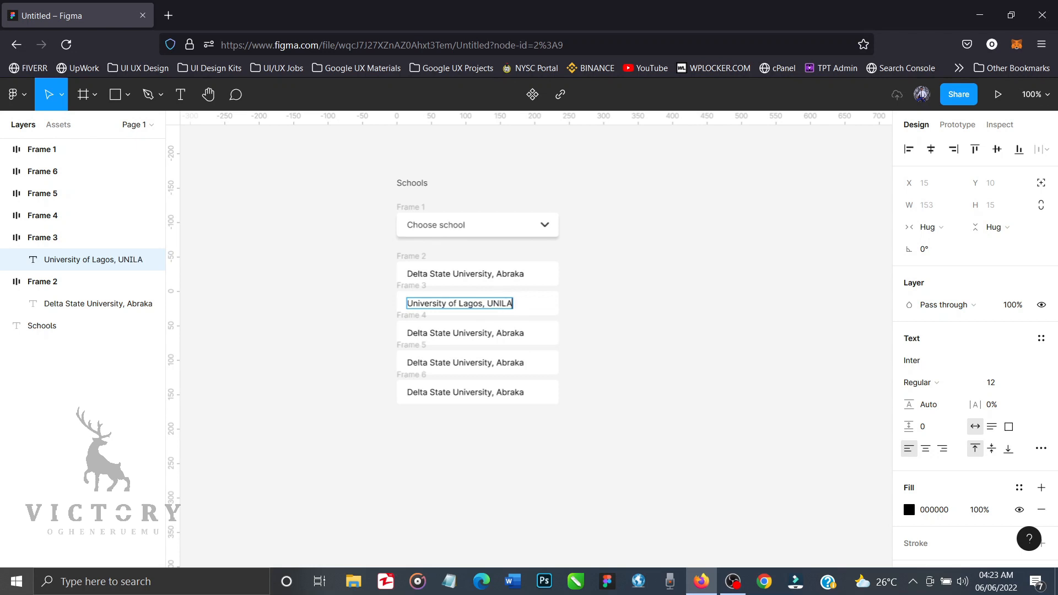
Step: Change the third school option's text to "University of Benin, UNIBEN"
{"action": "triple_click", "coordinate": [501, 333]}
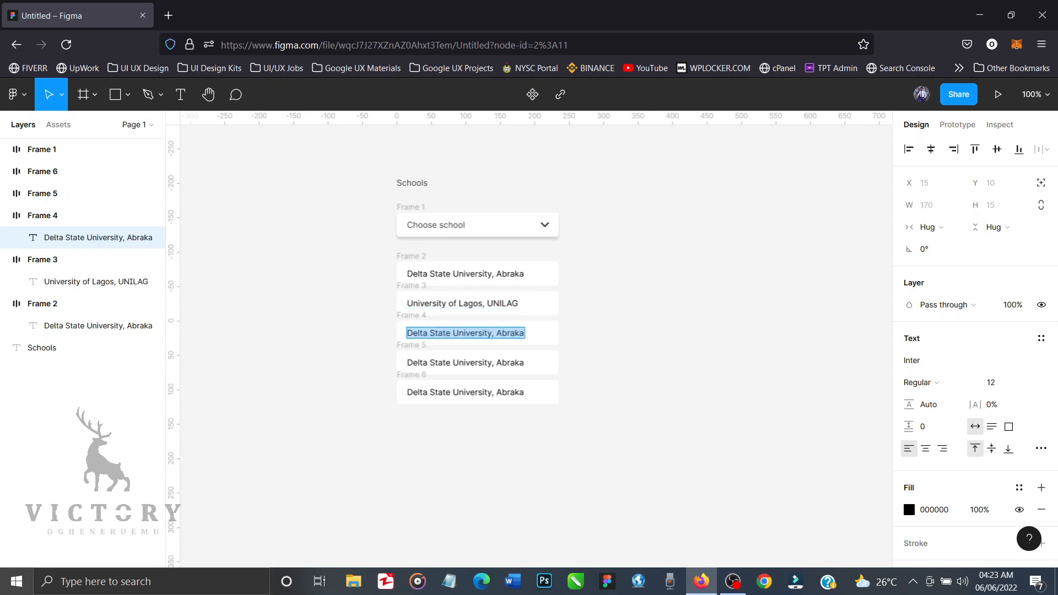
{"action": "type", "text": "University of"}
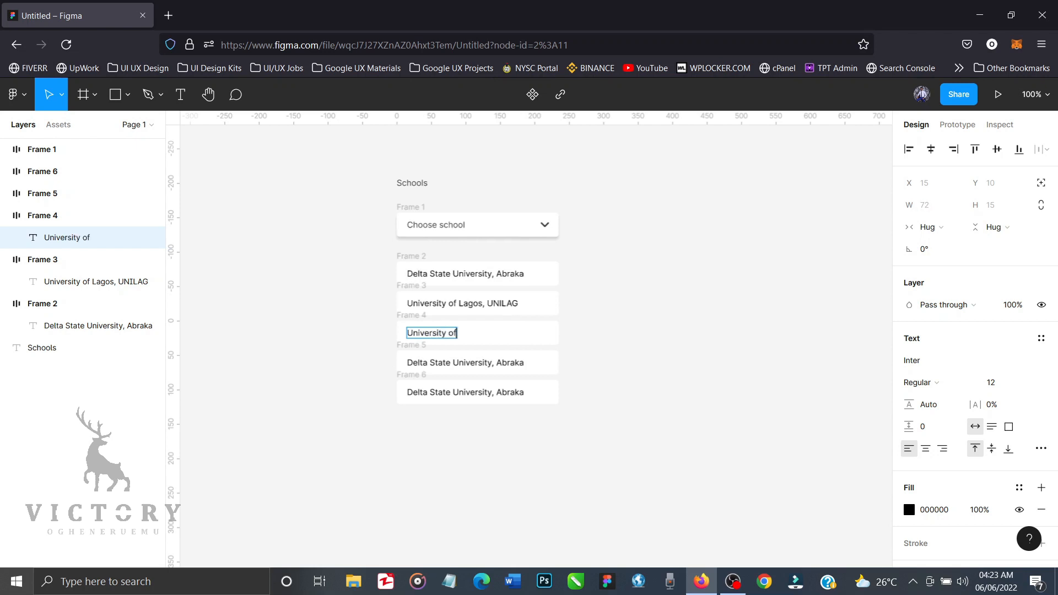
{"action": "type", "text": " Benin, UN"}
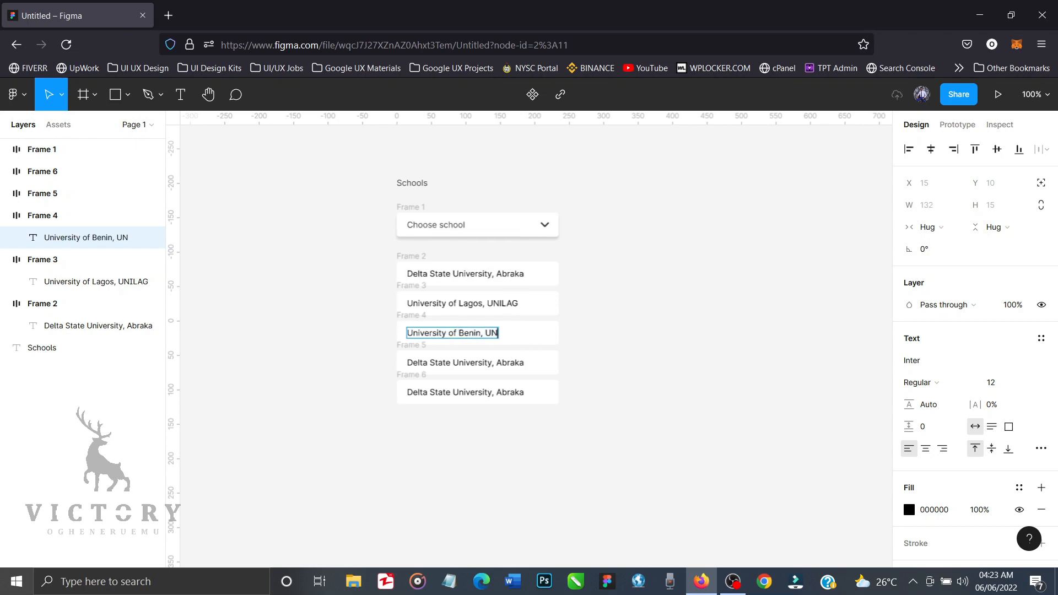
{"action": "type", "text": "IBEN"}
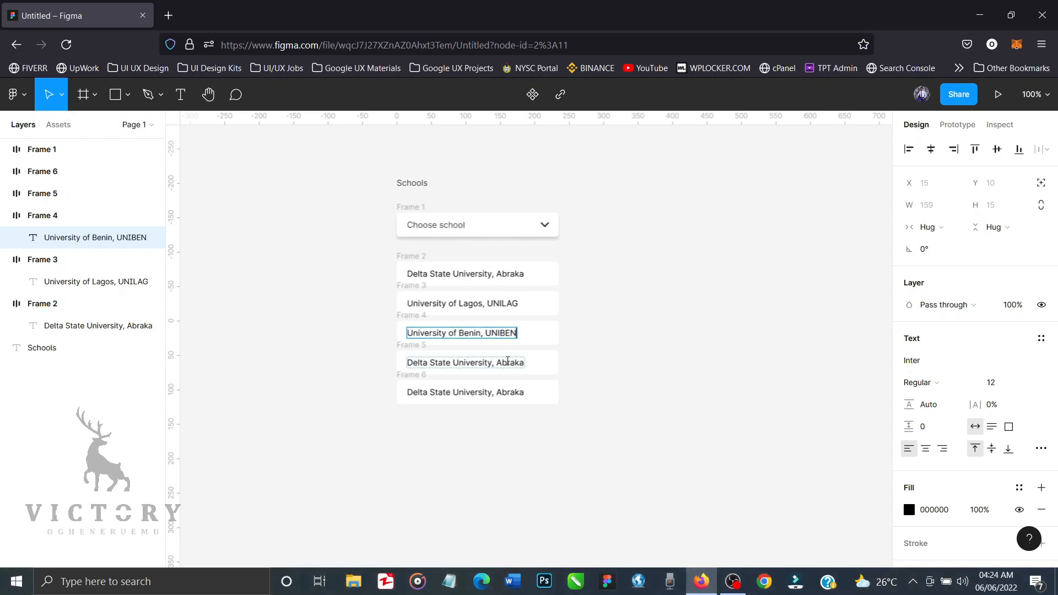
Step: Change the fourth school option's text to "Abia State University, ABSU"
{"action": "left_click", "coordinate": [507, 361]}
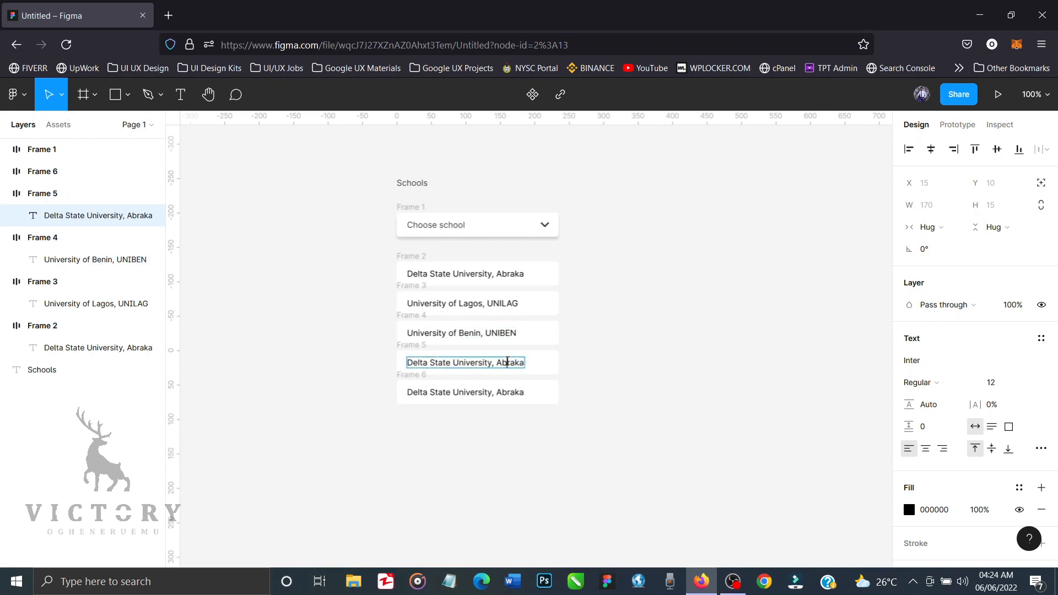
{"action": "double_click", "coordinate": [508, 361]}
{"action": "triple_click", "coordinate": [508, 361]}
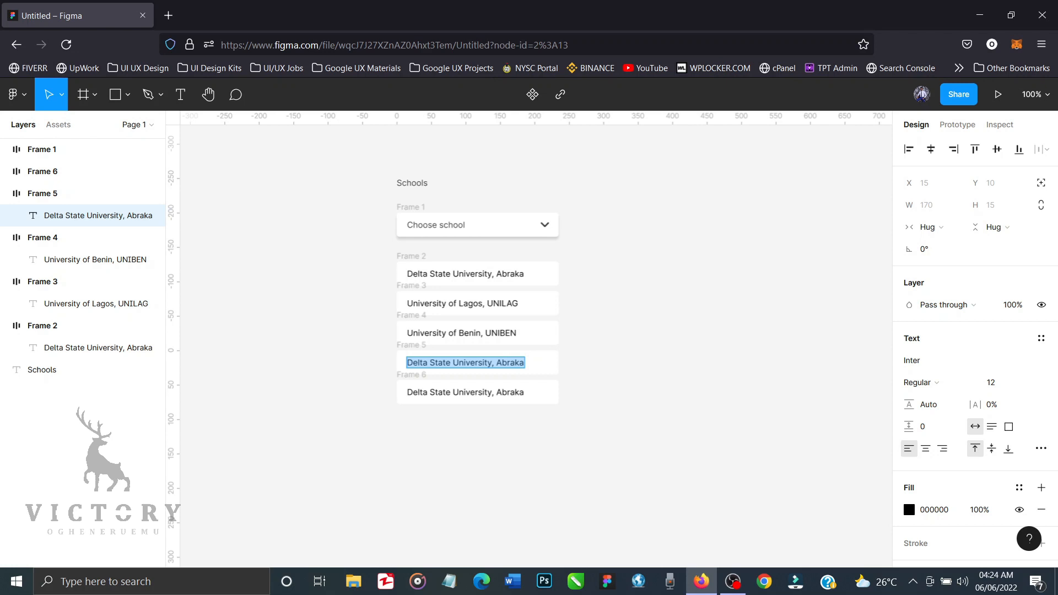
{"action": "type", "text": "E"}
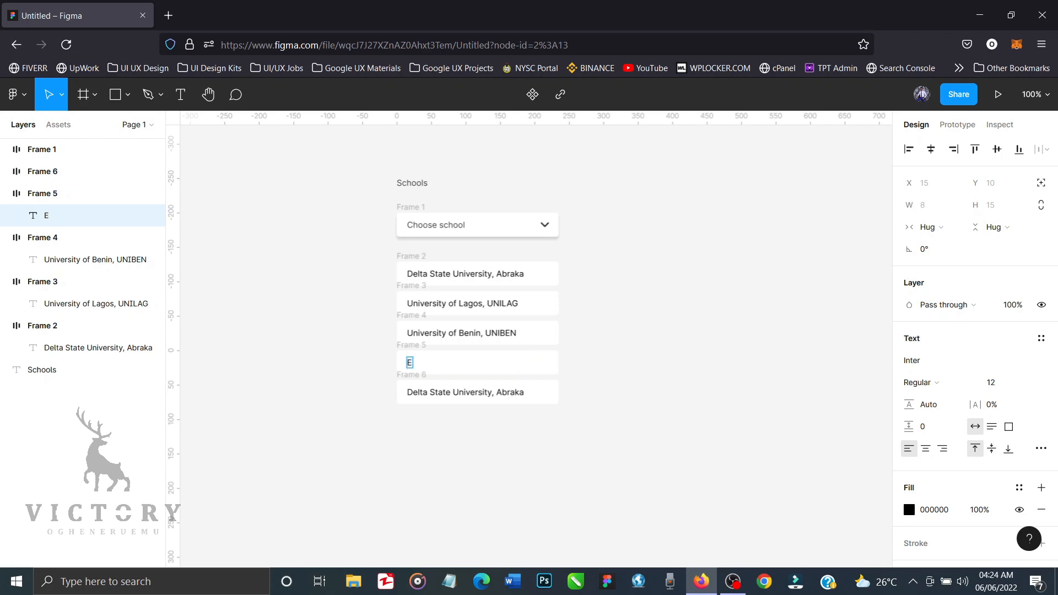
{"action": "type", "text": "bon"}
{"action": "type", "text": "y"}
{"action": "key", "text": "BackSpace"}
{"action": "key", "text": "BackSpace"}
{"action": "key", "text": "BackSpace"}
{"action": "key", "text": "BackSpace"}
{"action": "key", "text": "BackSpace"}
{"action": "key", "text": "BackSpace"}
{"action": "type", "text": "Abia State University,"}
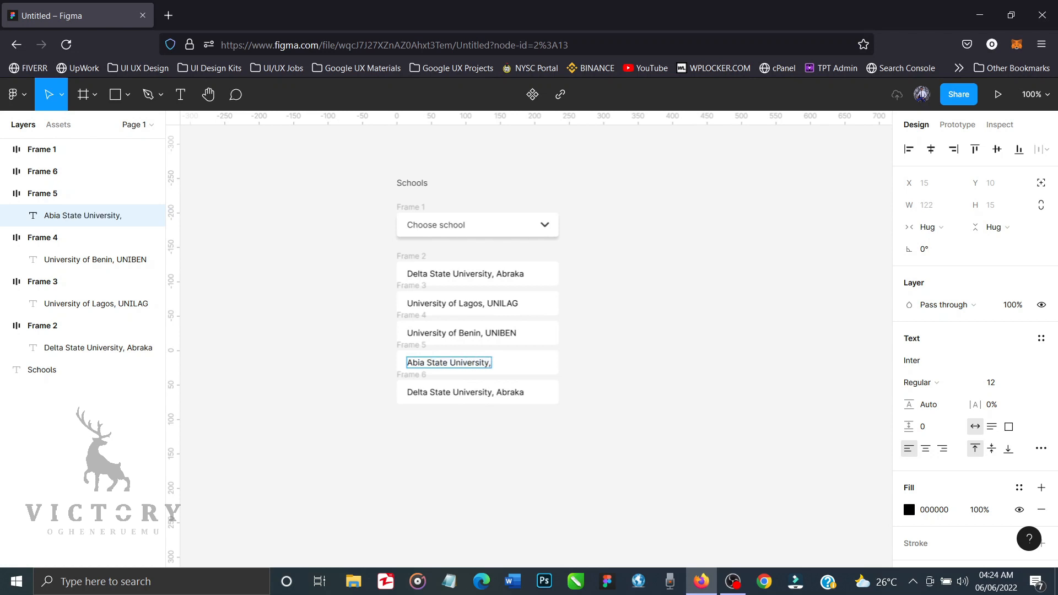
{"action": "type", "text": " ABSU"}
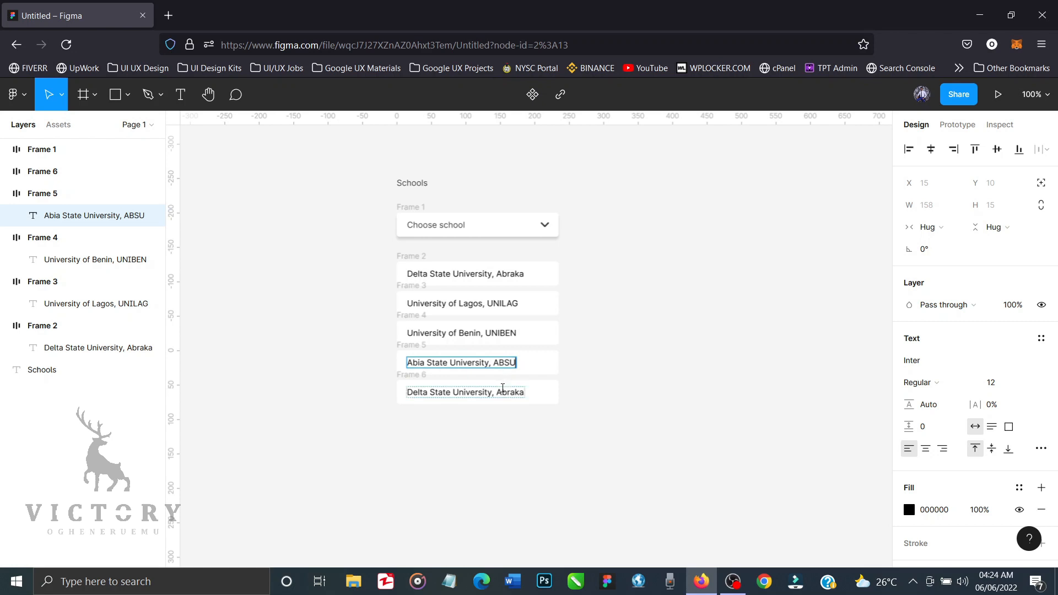
Step: Change the fifth school option's text to "Lagos State University, LASU" and finish editing it
{"action": "double_click", "coordinate": [496, 391]}
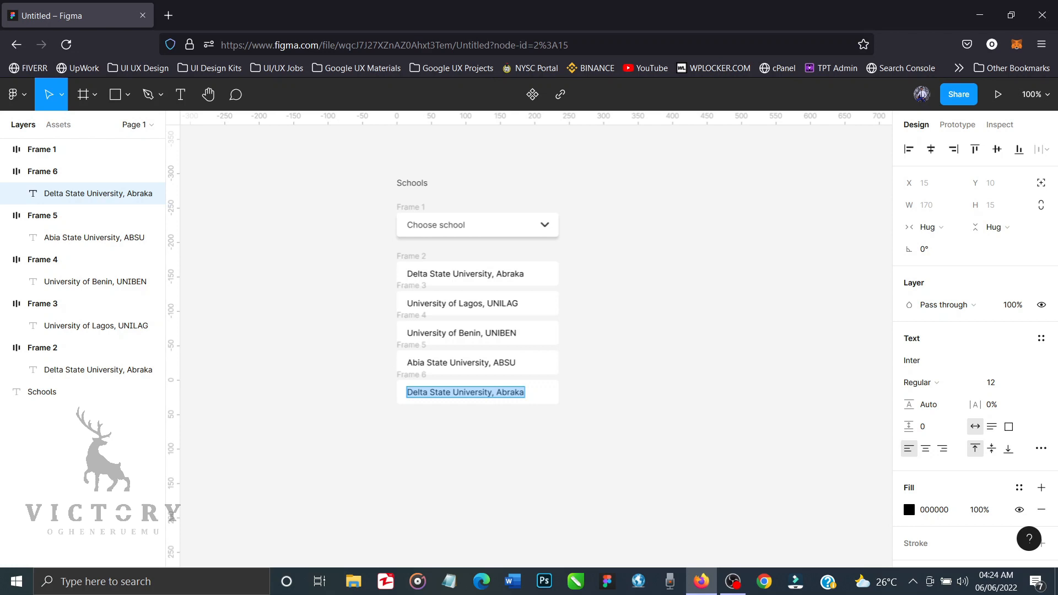
{"action": "type", "text": "Lagos State"}
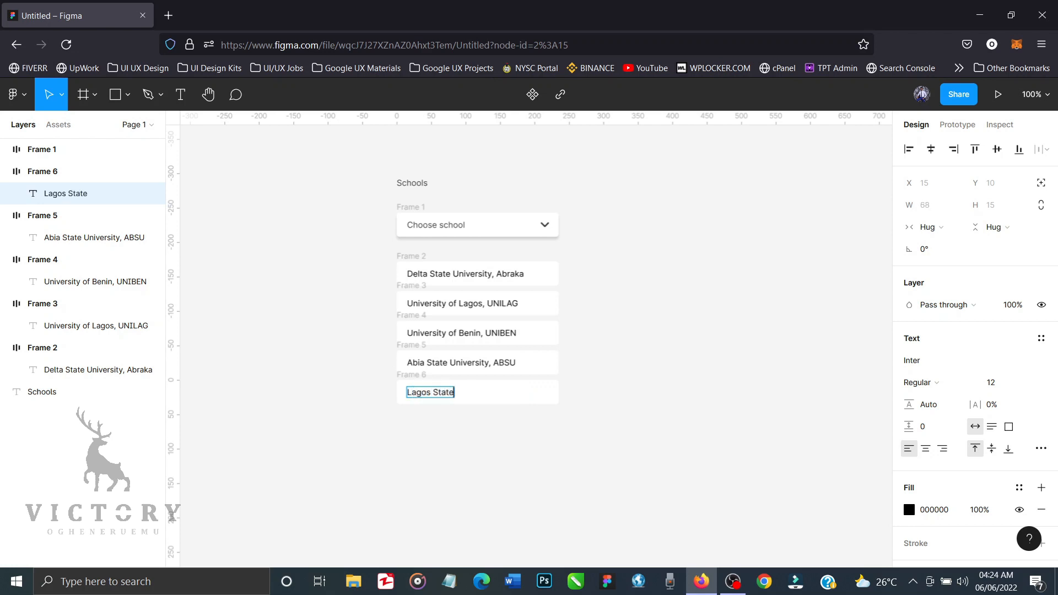
{"action": "type", "text": " Universi"}
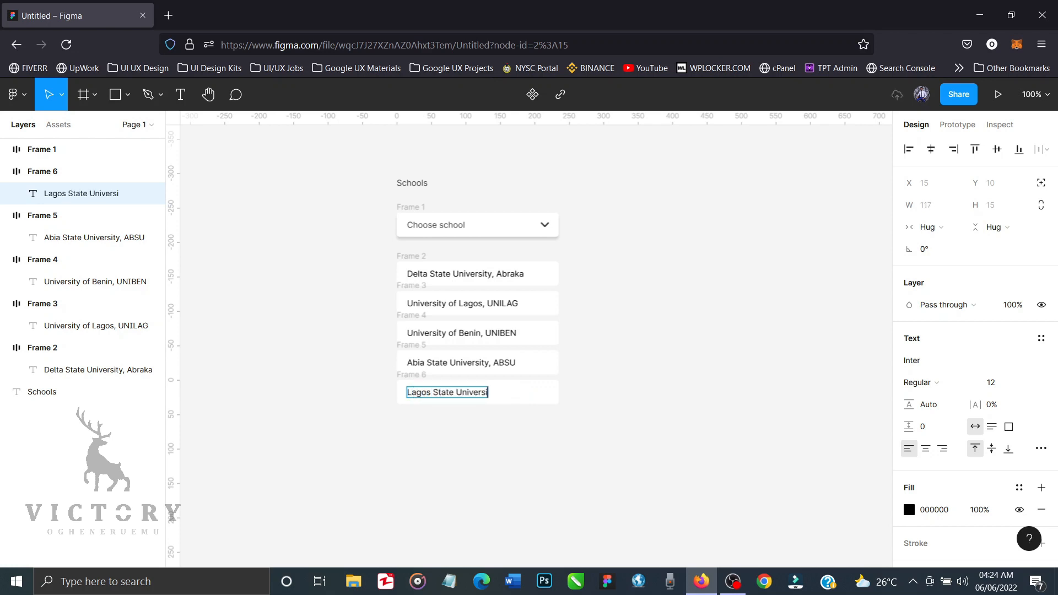
{"action": "type", "text": "ty, LASU"}
{"action": "key", "text": "Escape"}
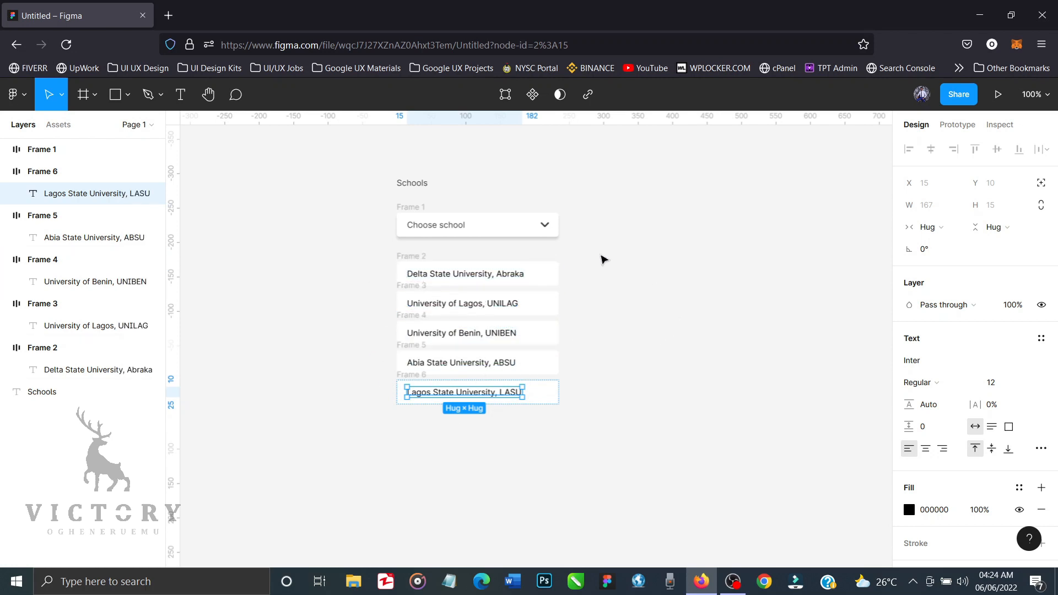
Step: Set the vertical spacing between the five school option frames to 4 and turn them into a single component
{"action": "left_click_drag", "start_coordinate": [589, 252], "coordinate": [388, 446]}
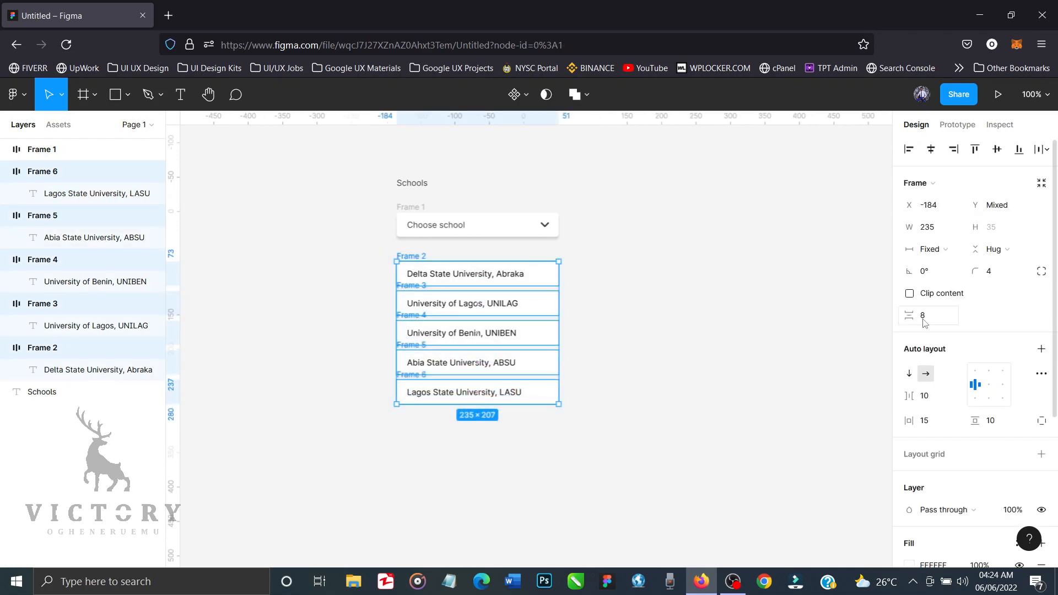
{"action": "left_click", "coordinate": [926, 324]}
{"action": "key", "text": "Return"}
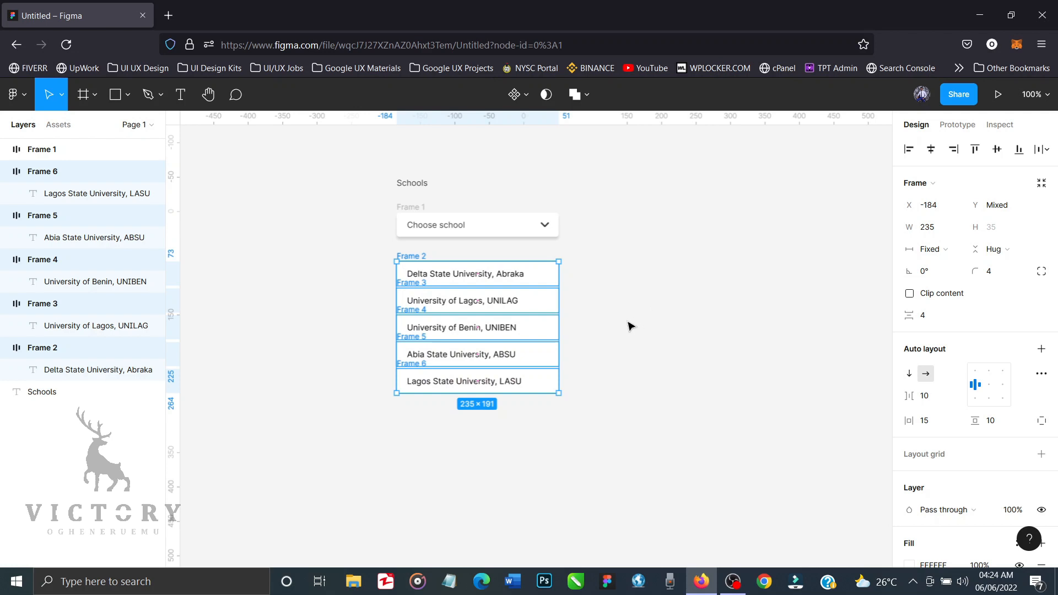
{"action": "left_click", "coordinate": [611, 351]}
{"action": "scroll", "coordinate": [609, 351], "scroll_direction": "right", "scroll_amount": 1}
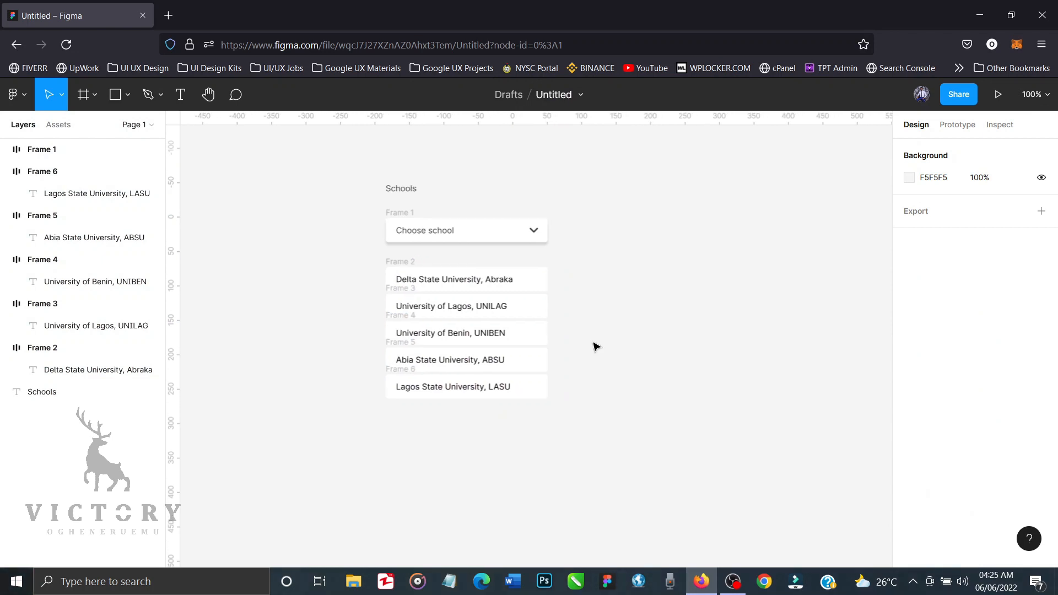
{"action": "left_click_drag", "start_coordinate": [576, 257], "coordinate": [374, 439]}
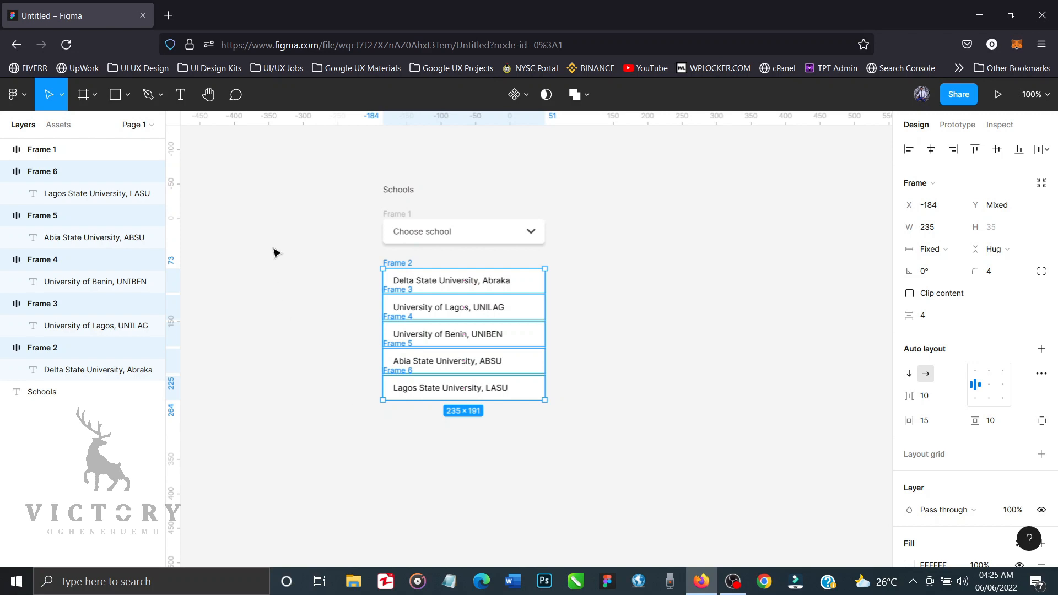
{"action": "key", "text": "ctrl+alt+k"}
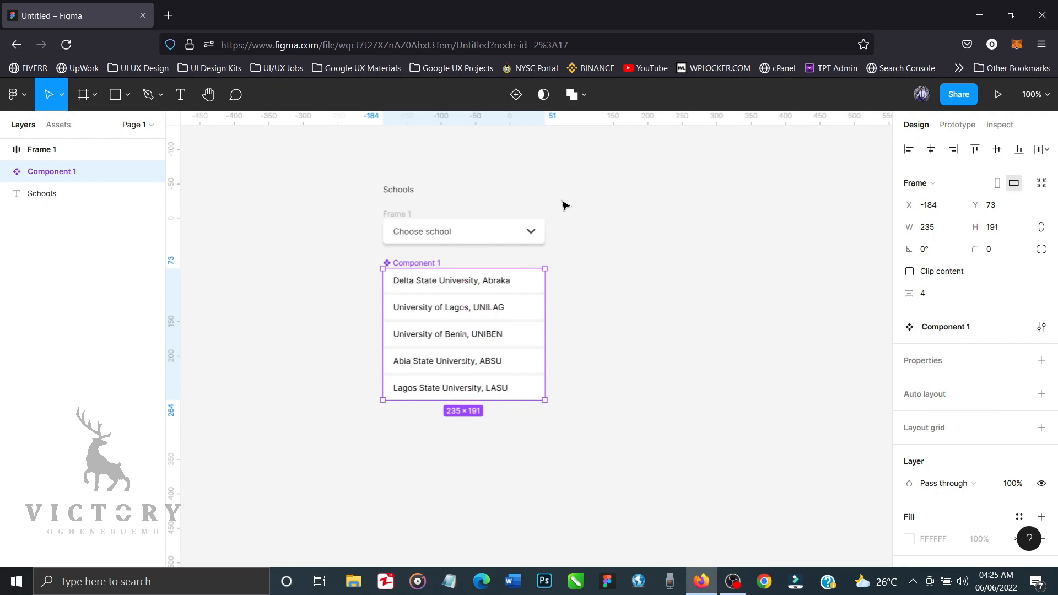
Step: Move the "Schools" label straight down to Y -18, just above the "Choose school" field
{"action": "left_click", "coordinate": [415, 191]}
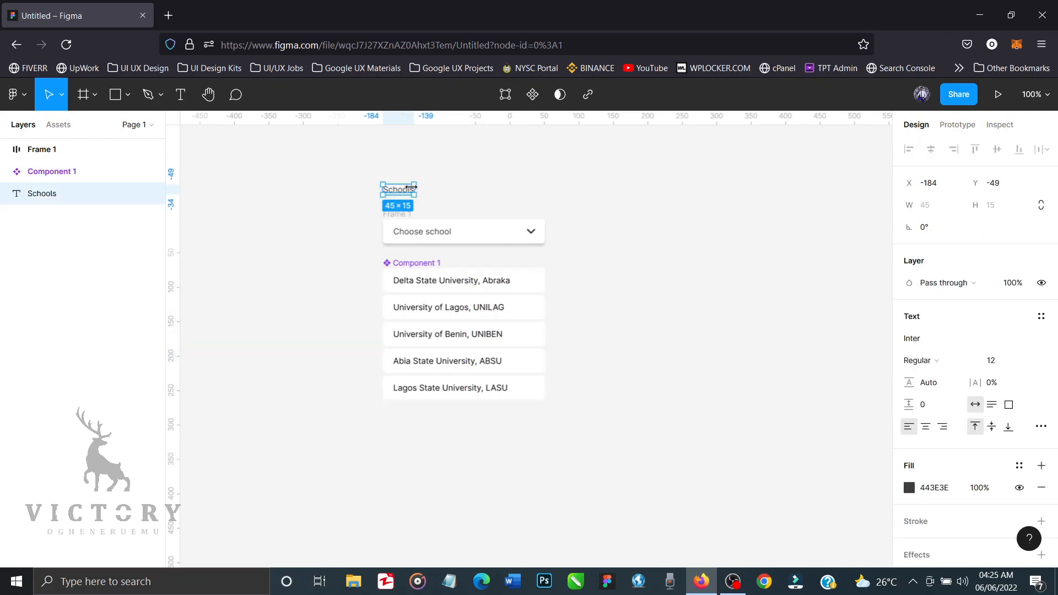
{"action": "key", "text": "shift+Down"}
{"action": "key", "text": "shift+Down"}
{"action": "key", "text": "shift+Down"}
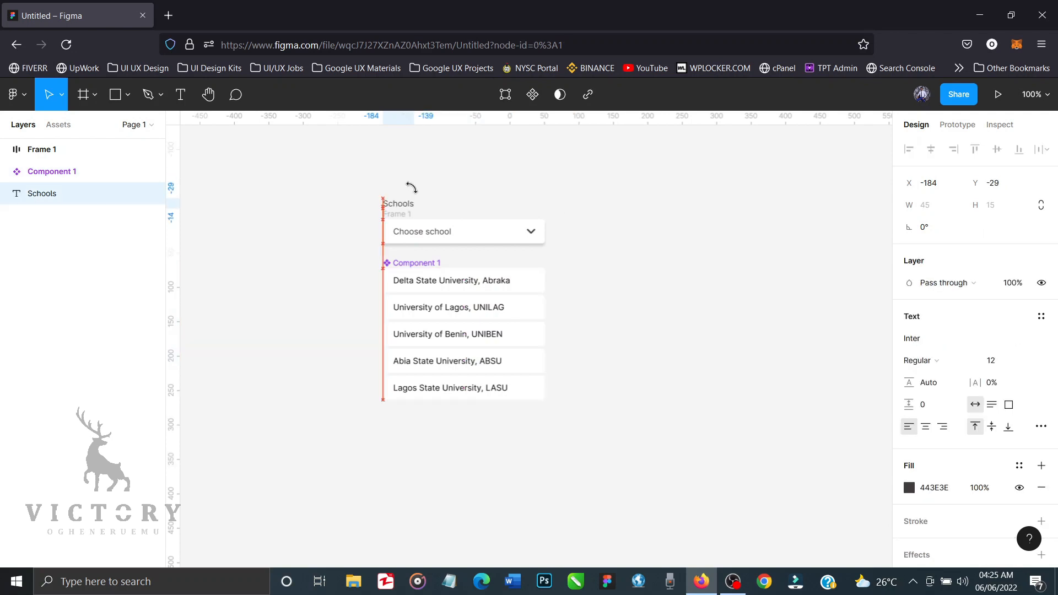
{"action": "key", "text": "Down"}
{"action": "key", "text": "Down"}
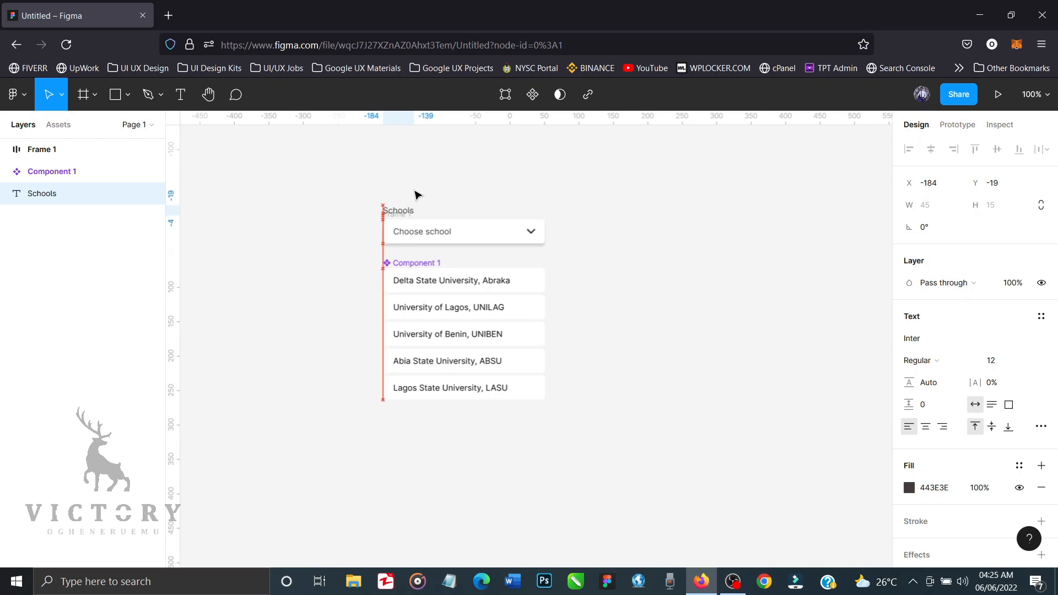
{"action": "key", "text": "Up"}
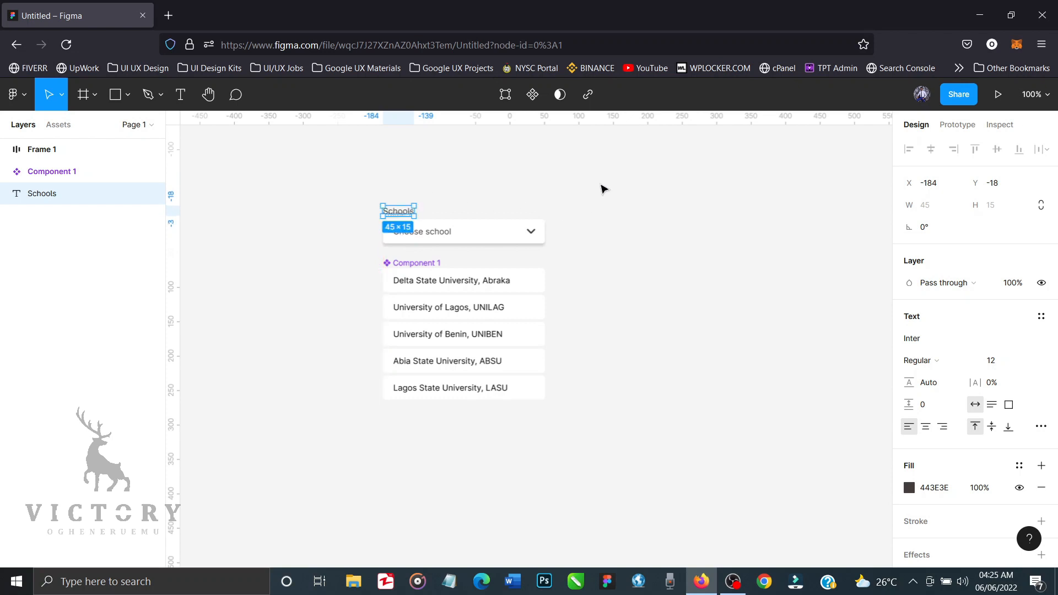
Step: Combine the "Schools" label and the "Choose school" field into one component, then deselect it
{"action": "left_click_drag", "start_coordinate": [601, 184], "coordinate": [355, 257]}
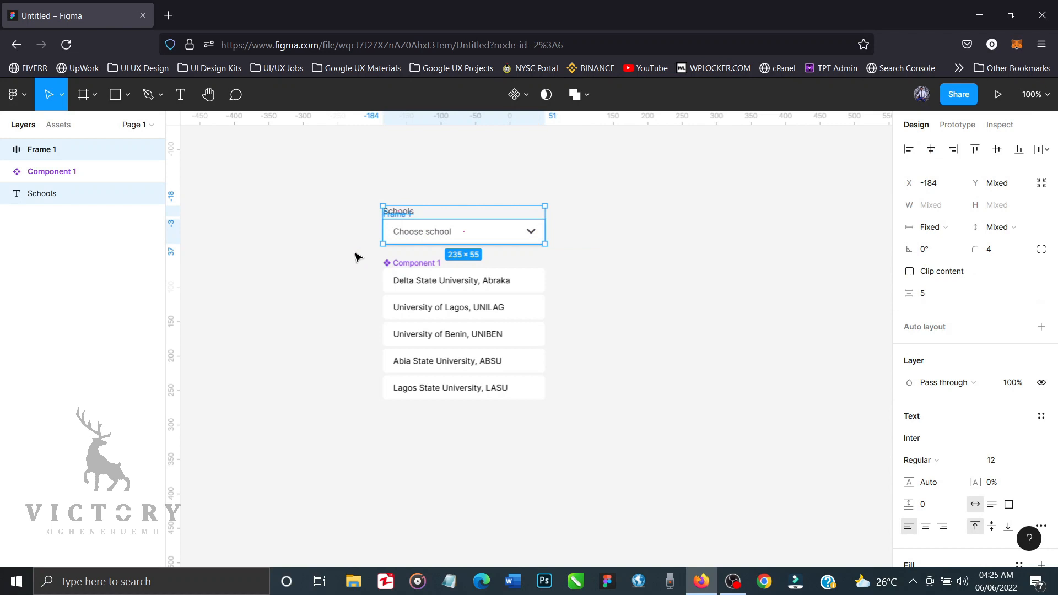
{"action": "key", "text": "ctrl+alt+k"}
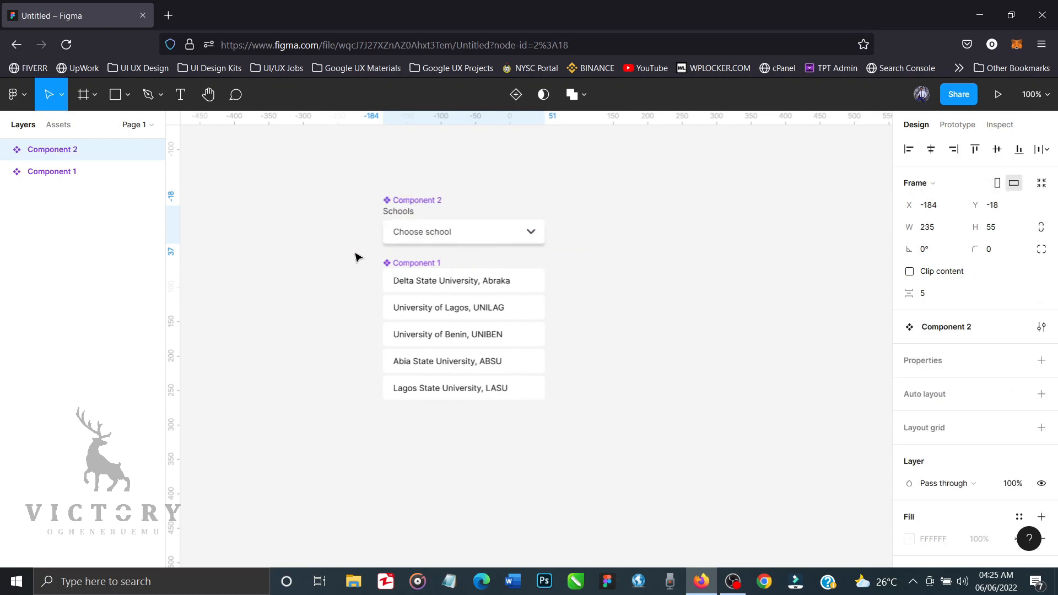
{"action": "left_click", "coordinate": [642, 212]}
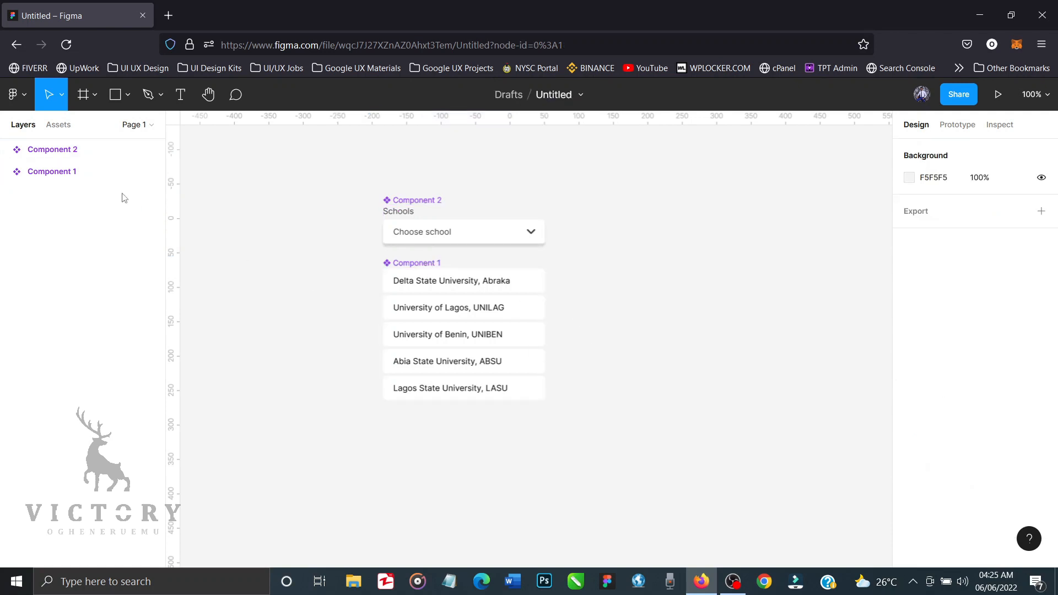
Step: Place an instance of the "Choose school" field component on the empty canvas to the right of the originals
{"action": "scroll", "coordinate": [287, 256], "scroll_direction": "right", "scroll_amount": 3}
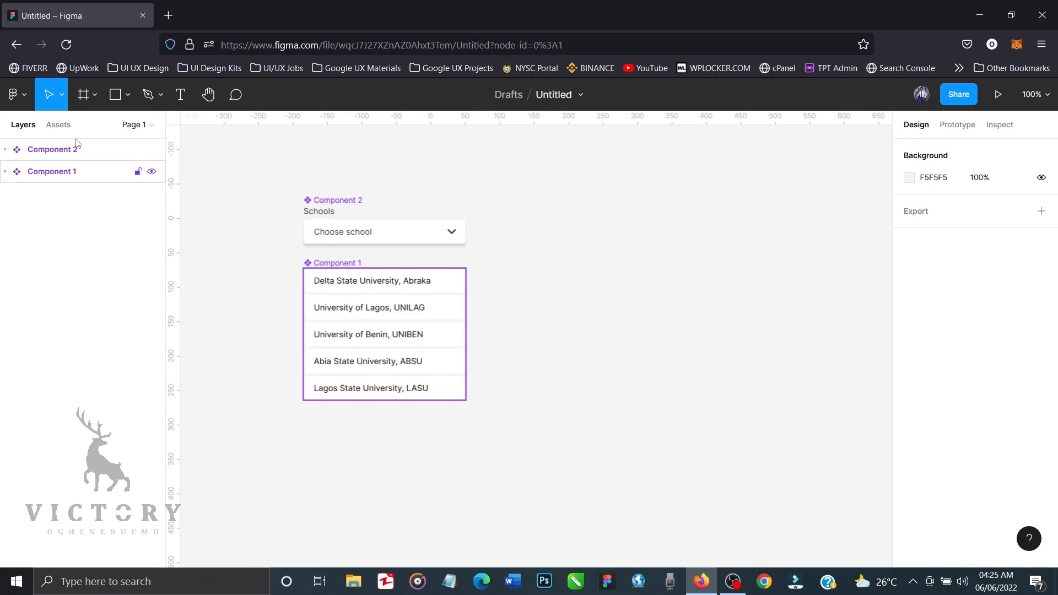
{"action": "left_click", "coordinate": [58, 125]}
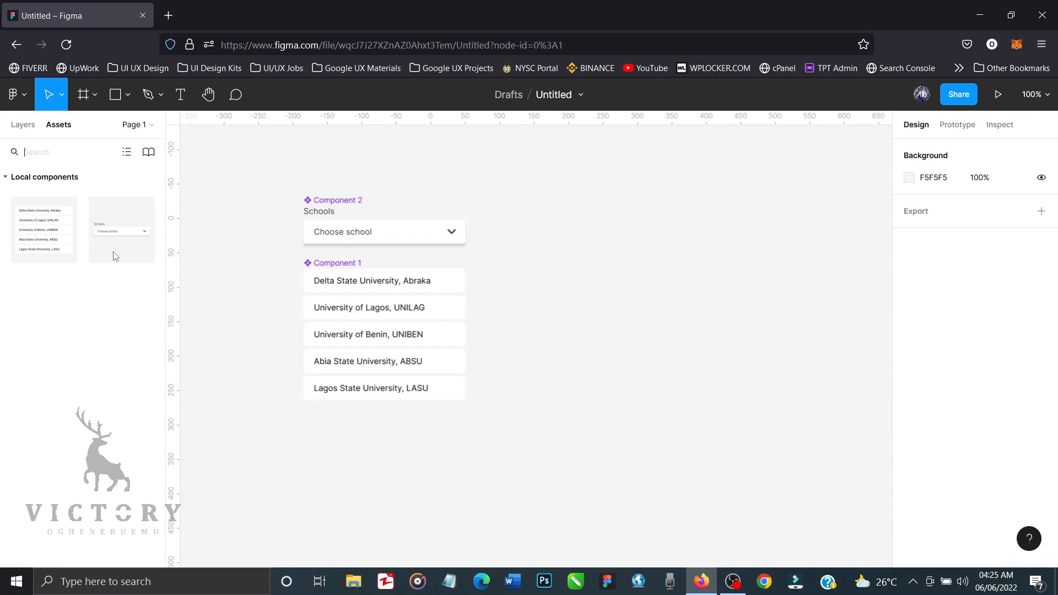
{"action": "left_click_drag", "start_coordinate": [106, 243], "coordinate": [655, 240]}
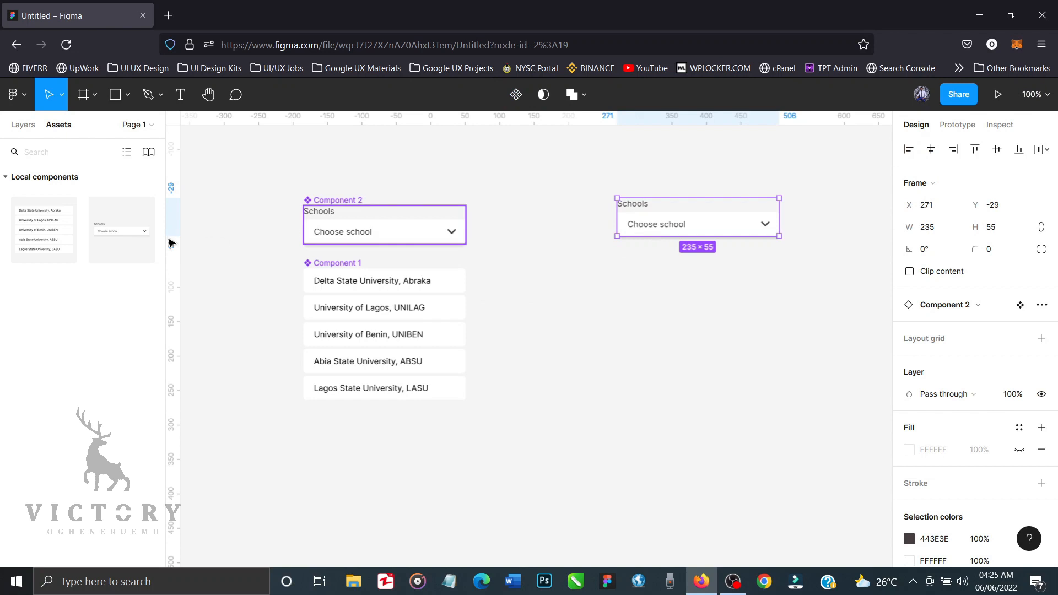
Step: Place an instance of the school list component beneath the new field instance, aligned at X 271 and nudged up to Y 32
{"action": "left_click_drag", "start_coordinate": [50, 234], "coordinate": [724, 314]}
{"action": "key", "text": "shift+Up"}
{"action": "key", "text": "shift+Up"}
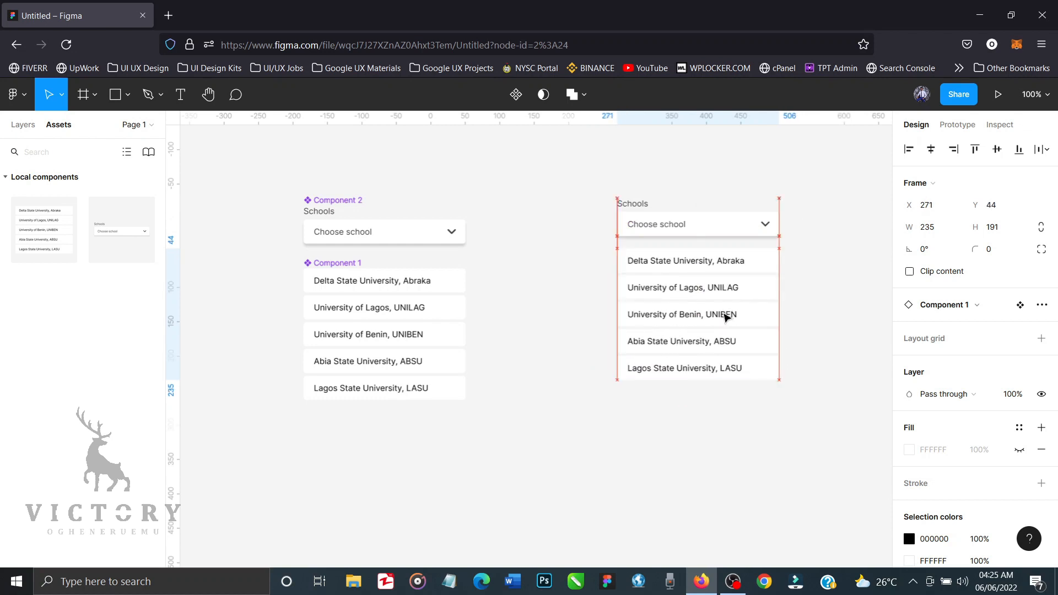
{"action": "key", "text": "Up"}
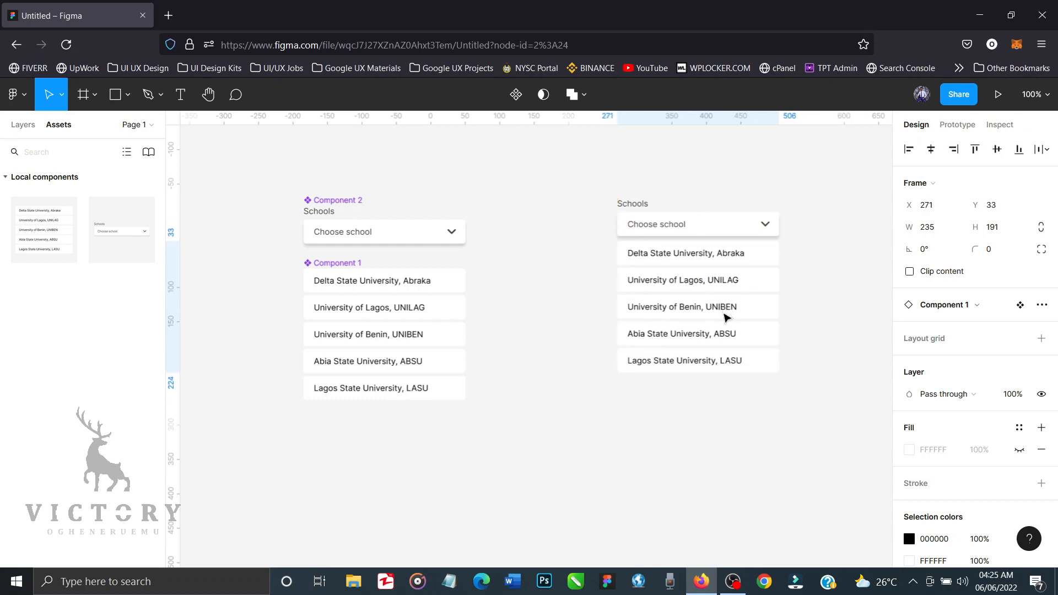
{"action": "key", "text": "Up"}
Step: Combine the field instance and the school list instance into one component
{"action": "scroll", "coordinate": [801, 346], "scroll_direction": "right", "scroll_amount": 6}
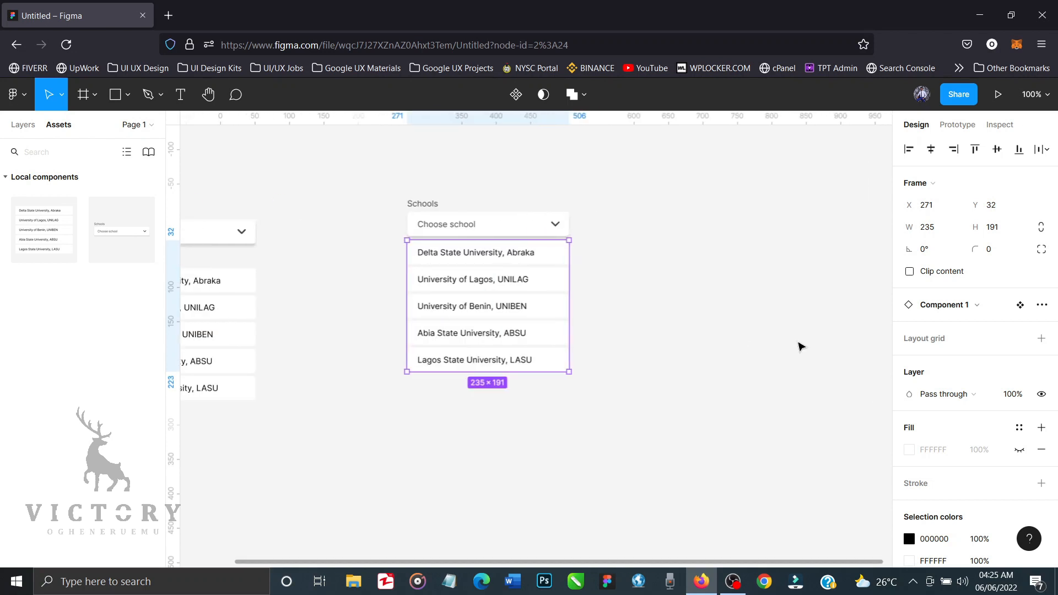
{"action": "scroll", "coordinate": [573, 282], "scroll_direction": "left", "scroll_amount": 4}
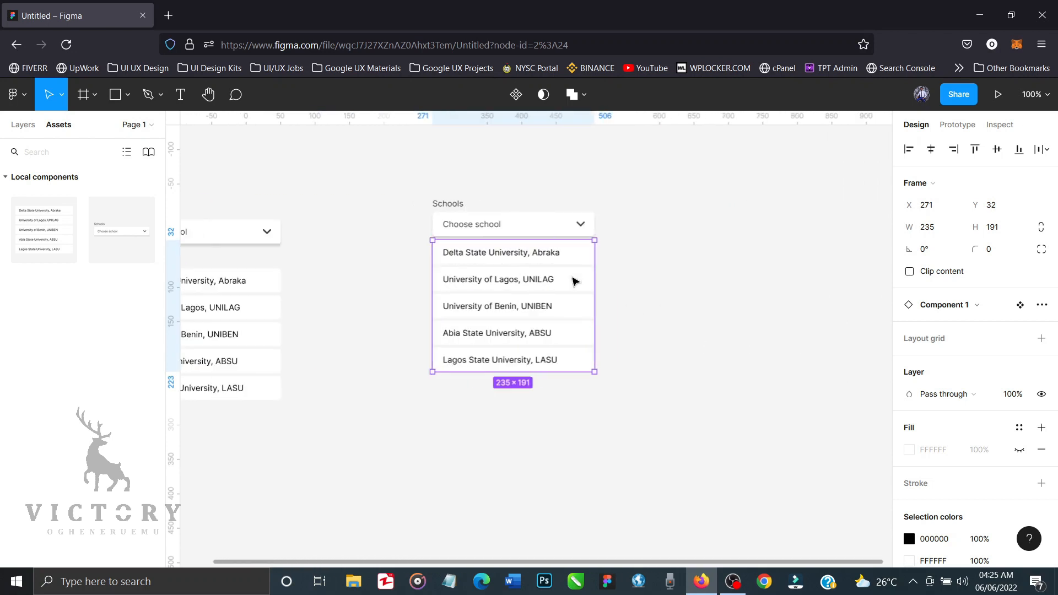
{"action": "scroll", "coordinate": [573, 282], "scroll_direction": "right", "scroll_amount": 1}
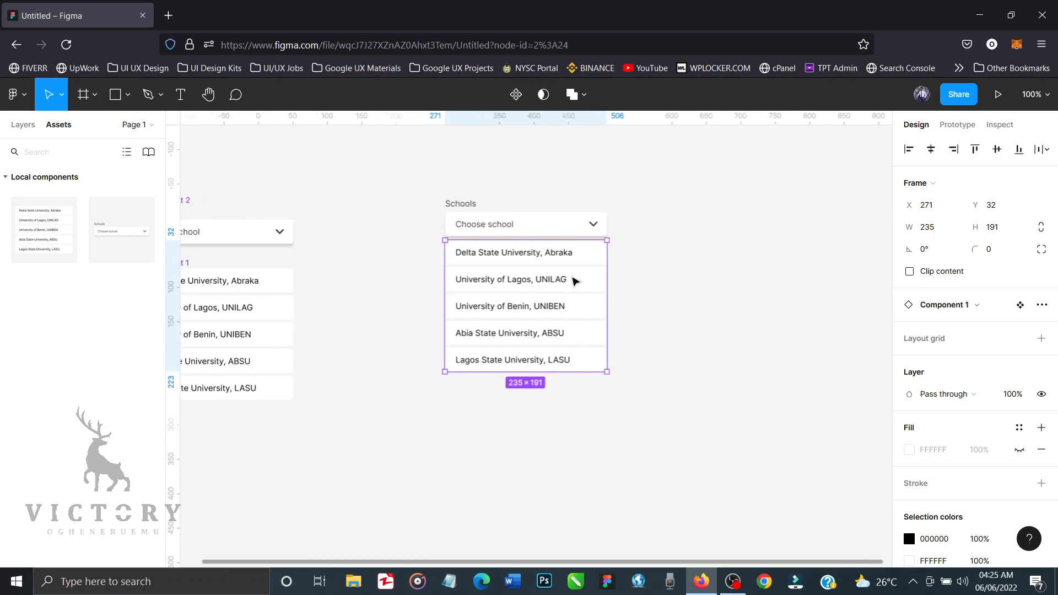
{"action": "scroll", "coordinate": [573, 281], "scroll_direction": "right", "scroll_amount": 1}
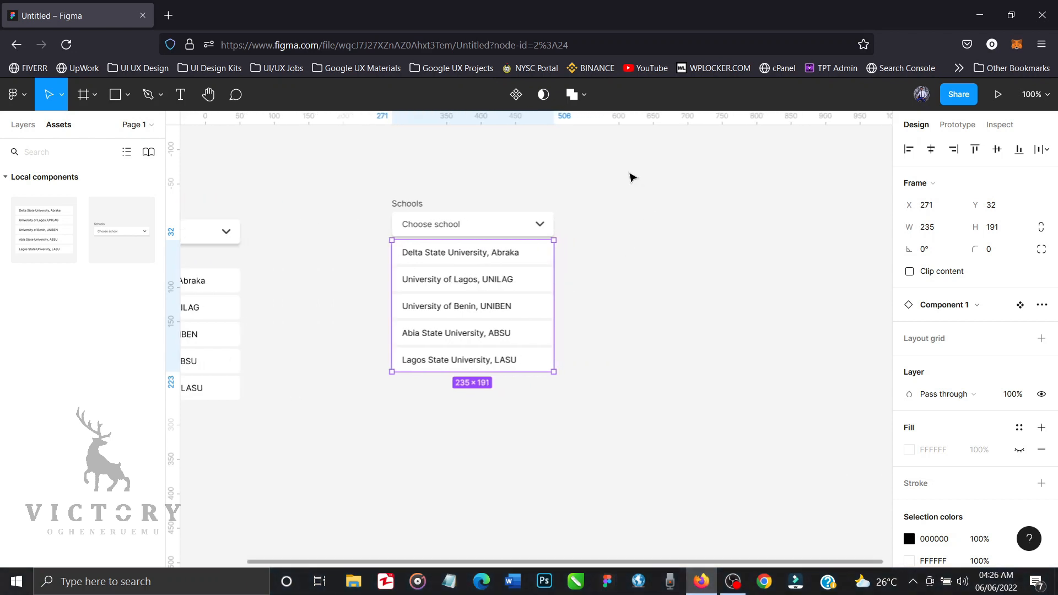
{"action": "left_click_drag", "start_coordinate": [628, 173], "coordinate": [383, 419]}
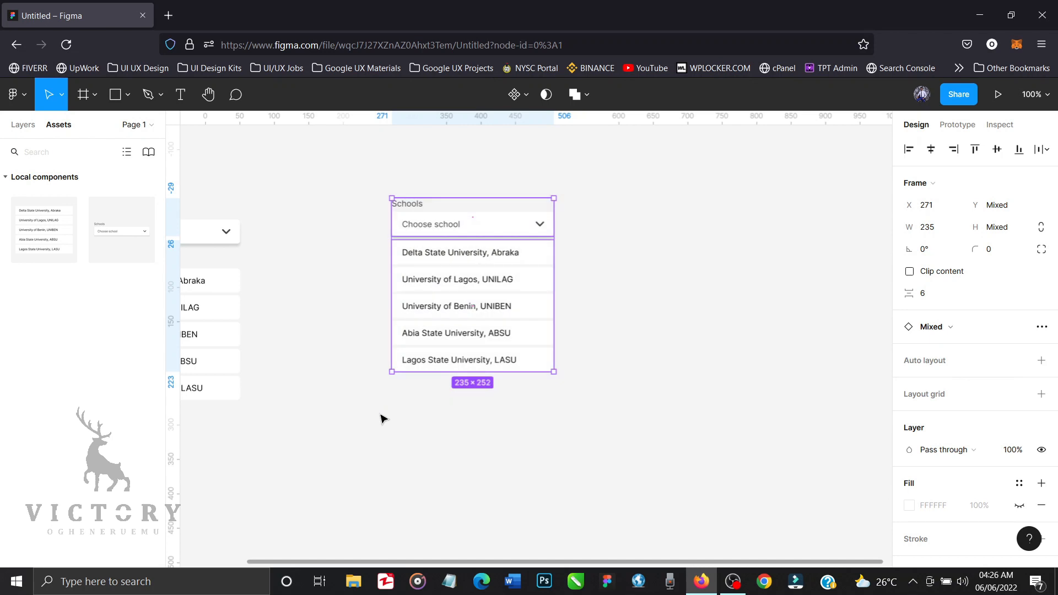
{"action": "key", "text": "ctrl+alt+k"}
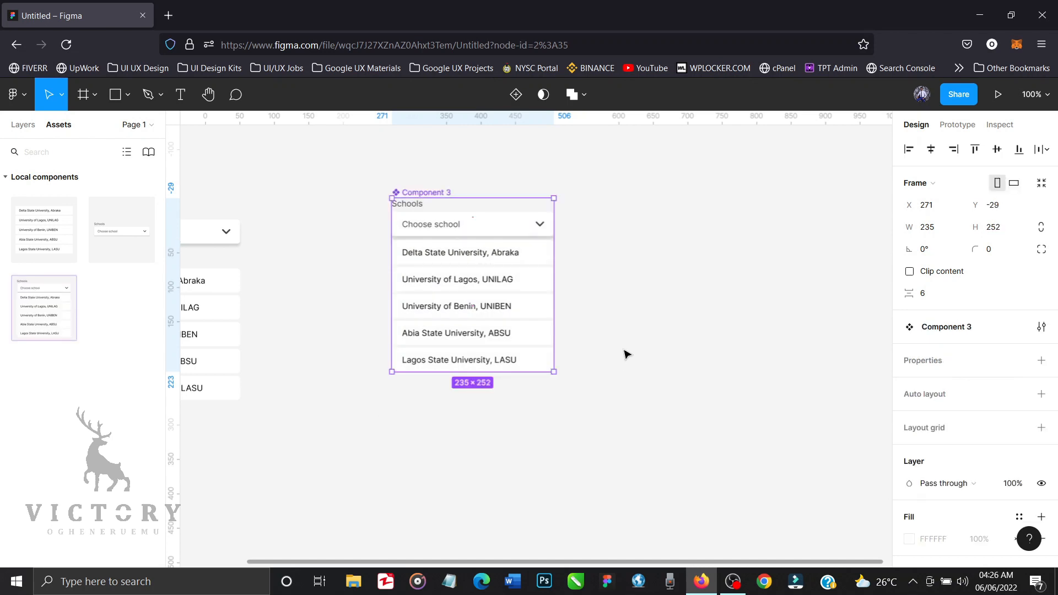
Step: Rename the combined dropdown component as "default" and show the page's layer list
{"action": "double_click", "coordinate": [437, 192]}
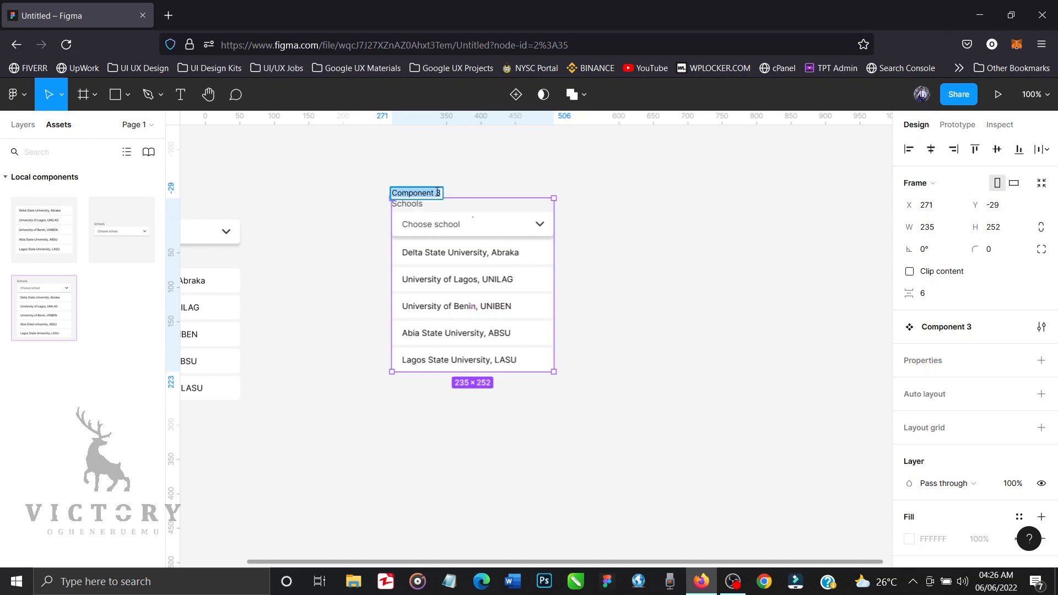
{"action": "type", "text": "default"}
{"action": "key", "text": "Return"}
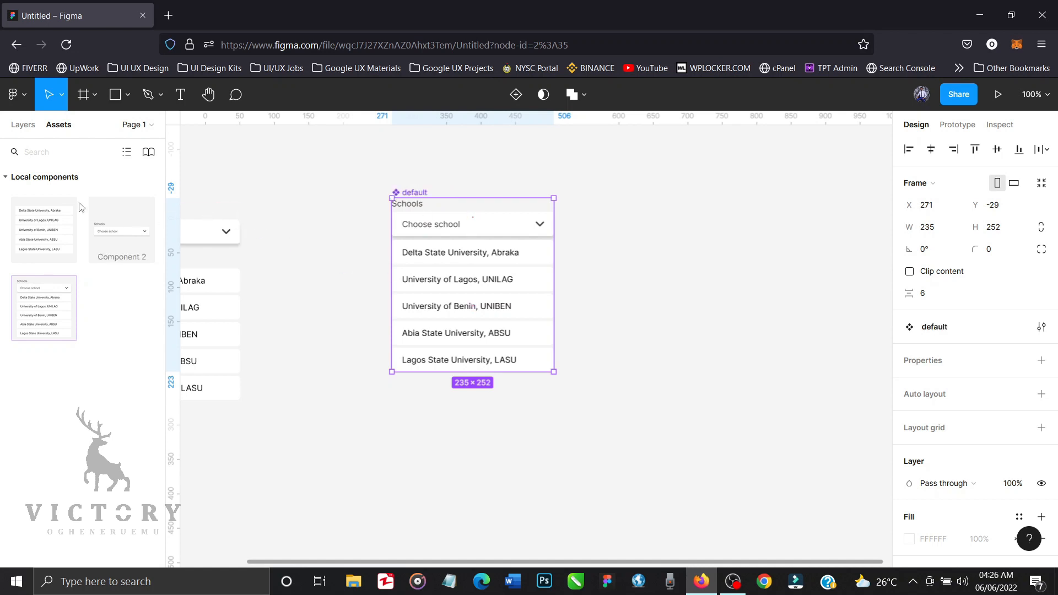
{"action": "left_click", "coordinate": [23, 125]}
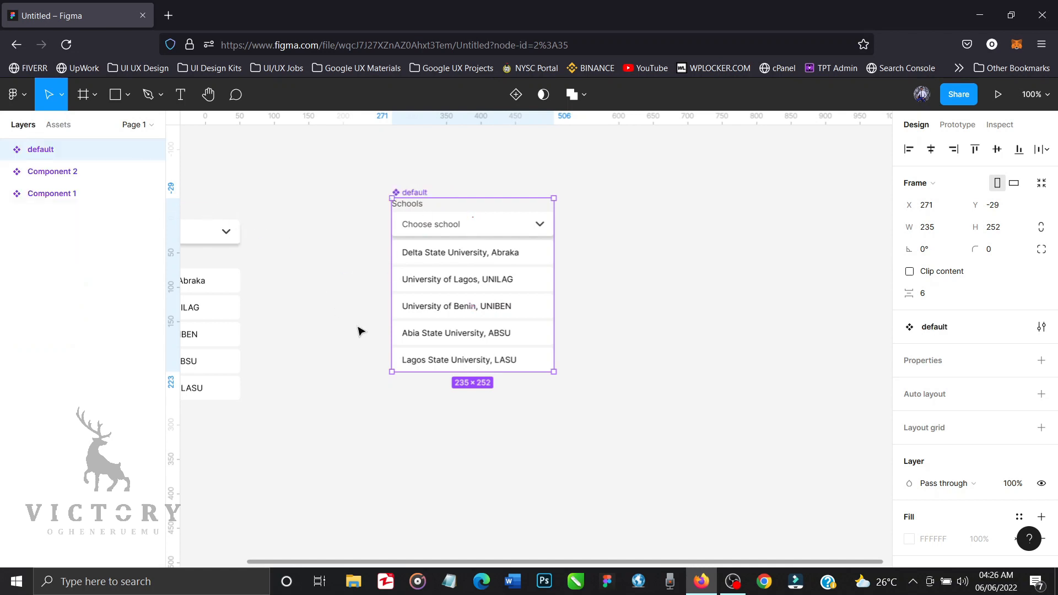
Step: Rename the original school list component as "dropdown items"
{"action": "scroll", "coordinate": [359, 331], "scroll_direction": "left", "scroll_amount": 5}
{"action": "double_click", "coordinate": [278, 264]}
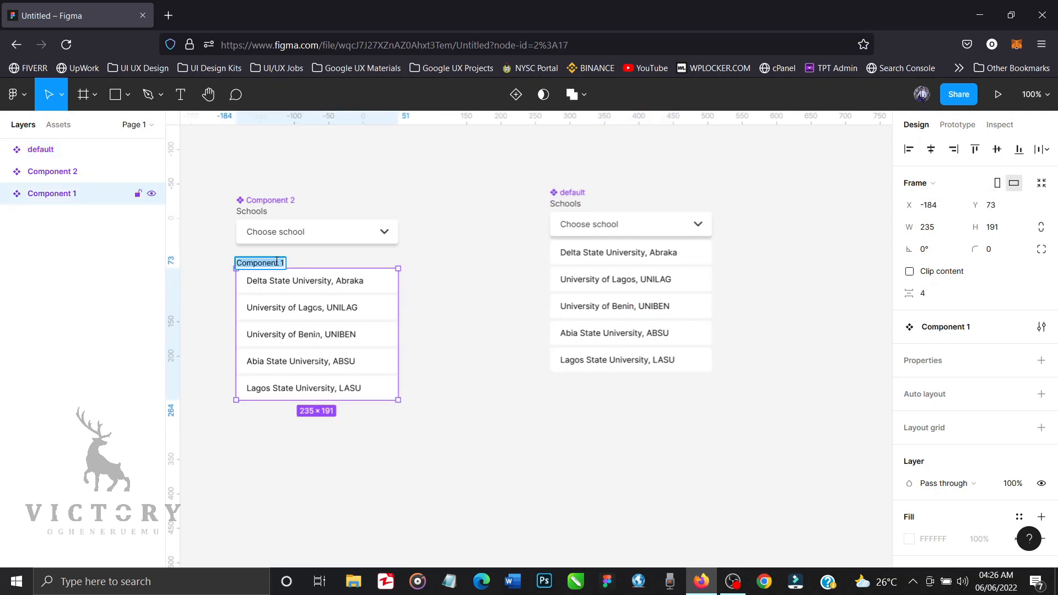
{"action": "type", "text": "dropdown items"}
{"action": "key", "text": "Return"}
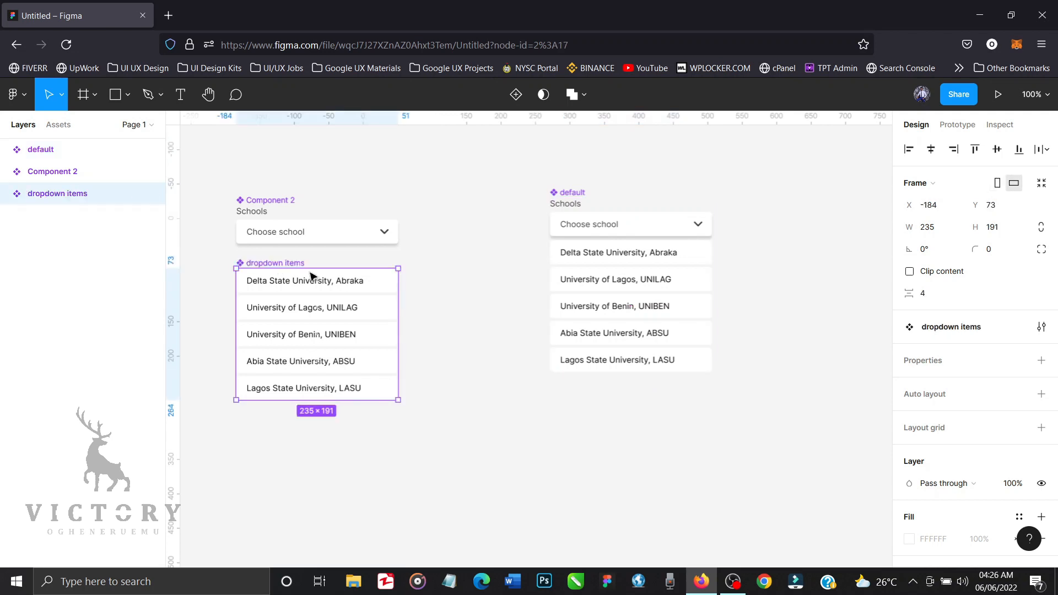
Step: Rename the original "Choose school" field component as "dropdown" and clear the selection
{"action": "double_click", "coordinate": [282, 201]}
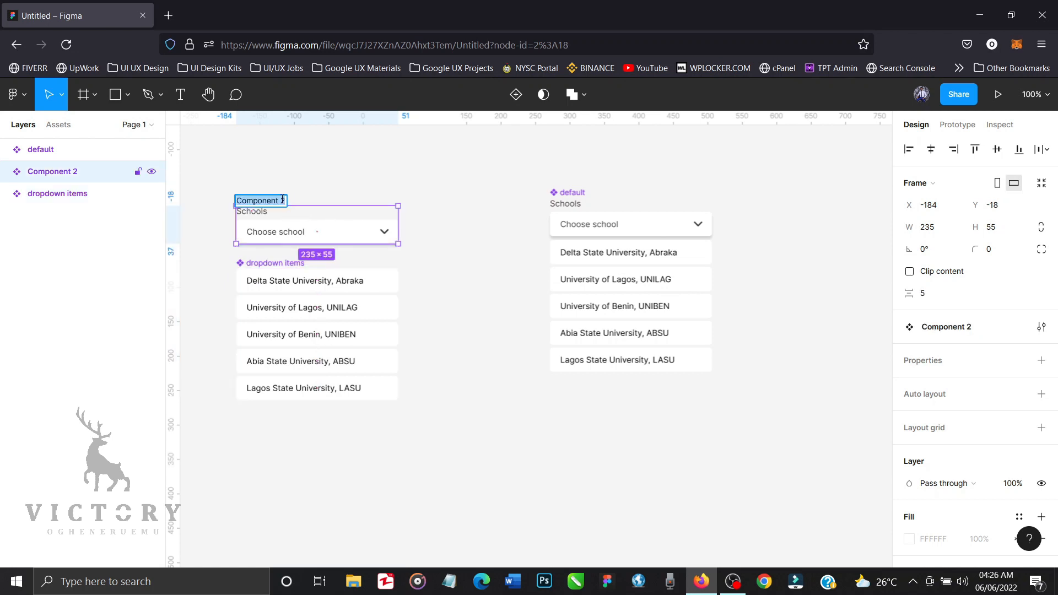
{"action": "type", "text": "drowndown"}
{"action": "key", "text": "BackSpace"}
{"action": "key", "text": "BackSpace"}
{"action": "key", "text": "BackSpace"}
{"action": "key", "text": "BackSpace"}
{"action": "key", "text": "BackSpace"}
{"action": "key", "text": "BackSpace"}
{"action": "type", "text": "pdow"}
{"action": "key", "text": "Return"}
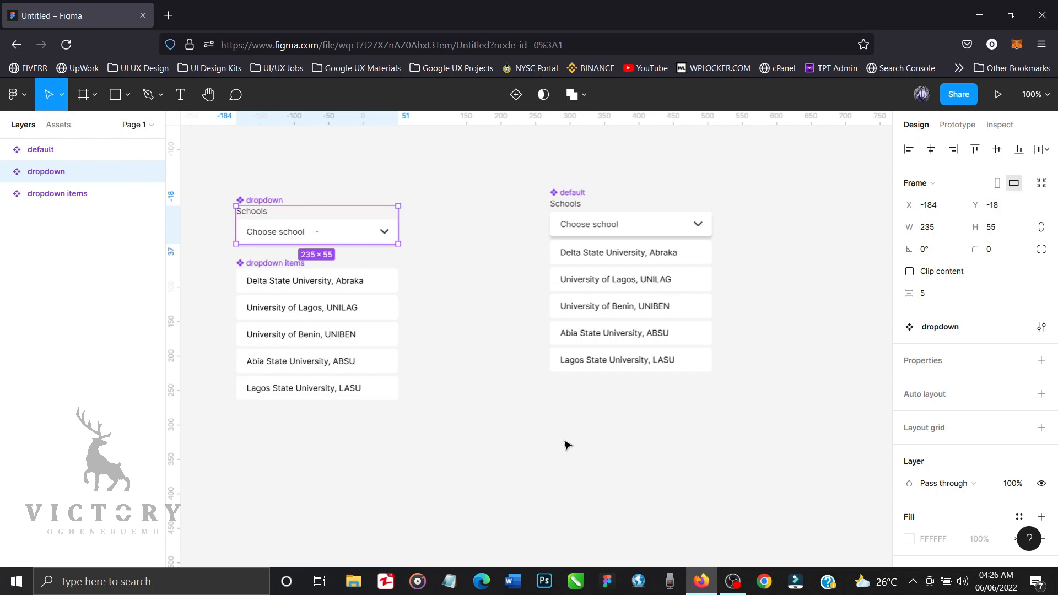
{"action": "left_click", "coordinate": [568, 446]}
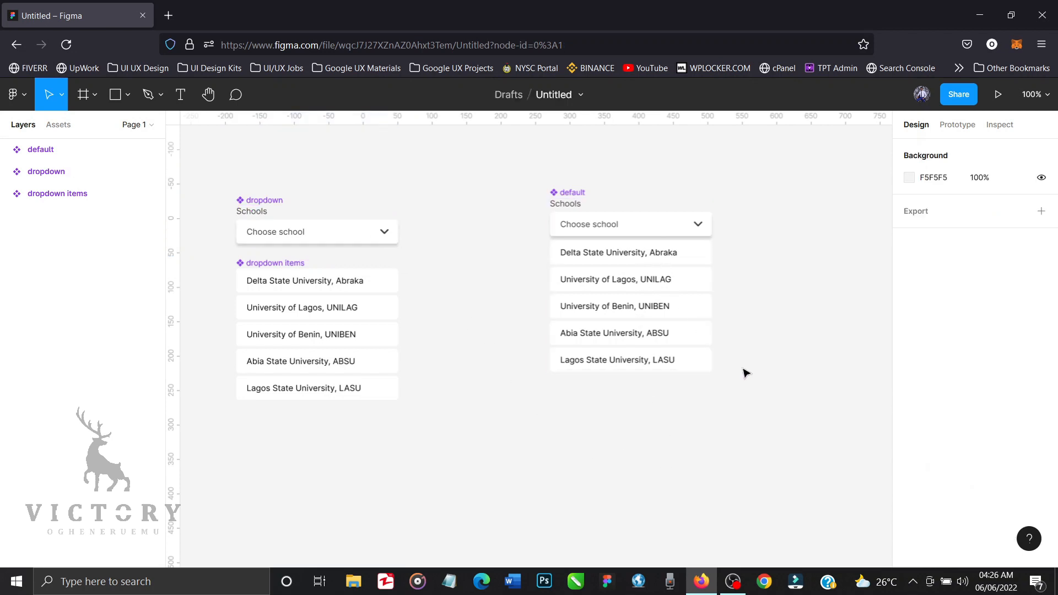
{"action": "left_click", "coordinate": [661, 263], "text": "ctrl"}
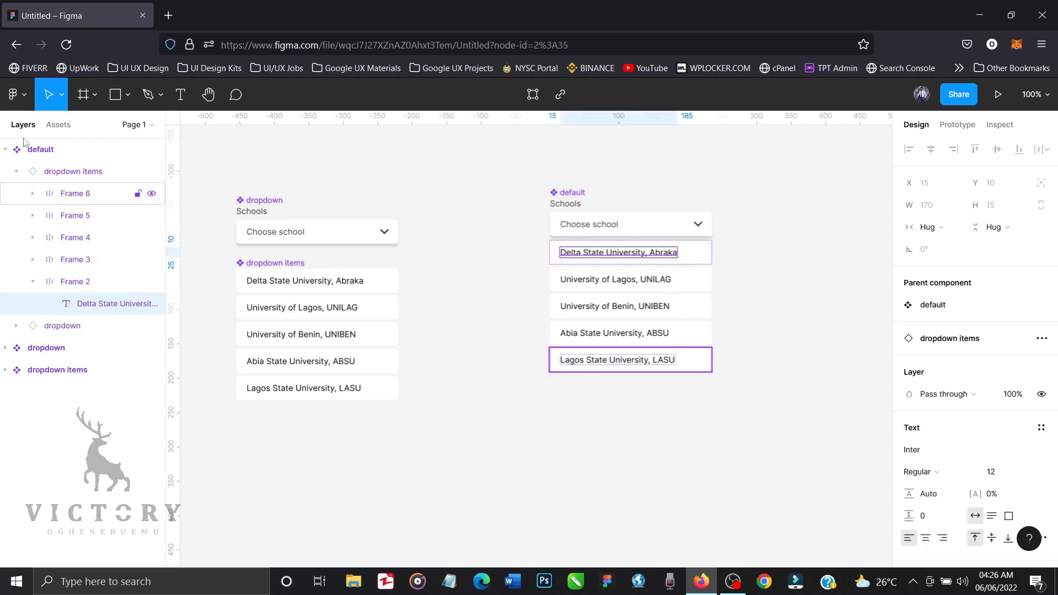
{"action": "left_click", "coordinate": [87, 176]}
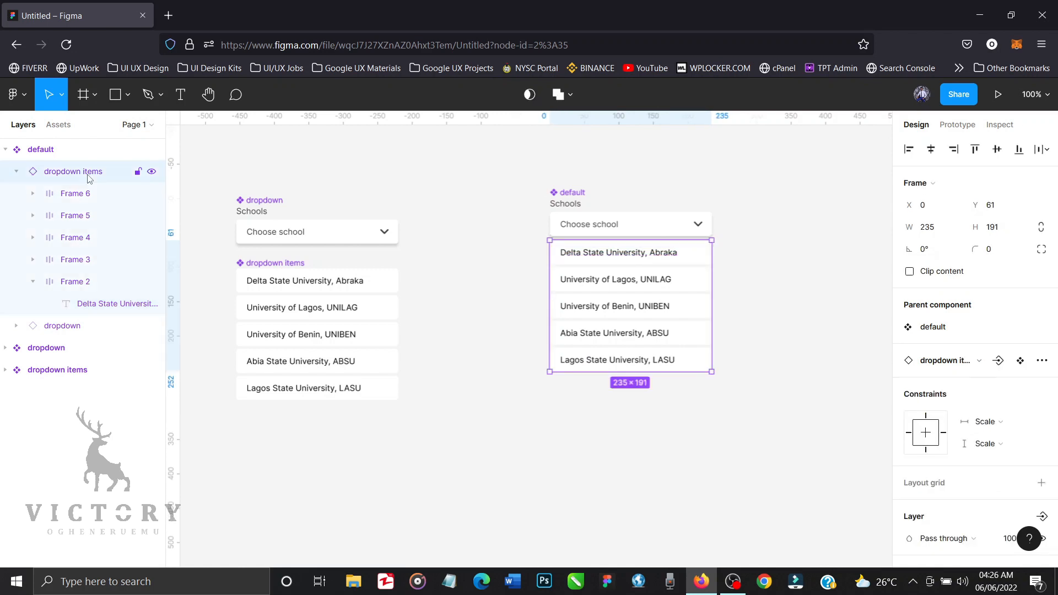
{"action": "left_click", "coordinate": [714, 438]}
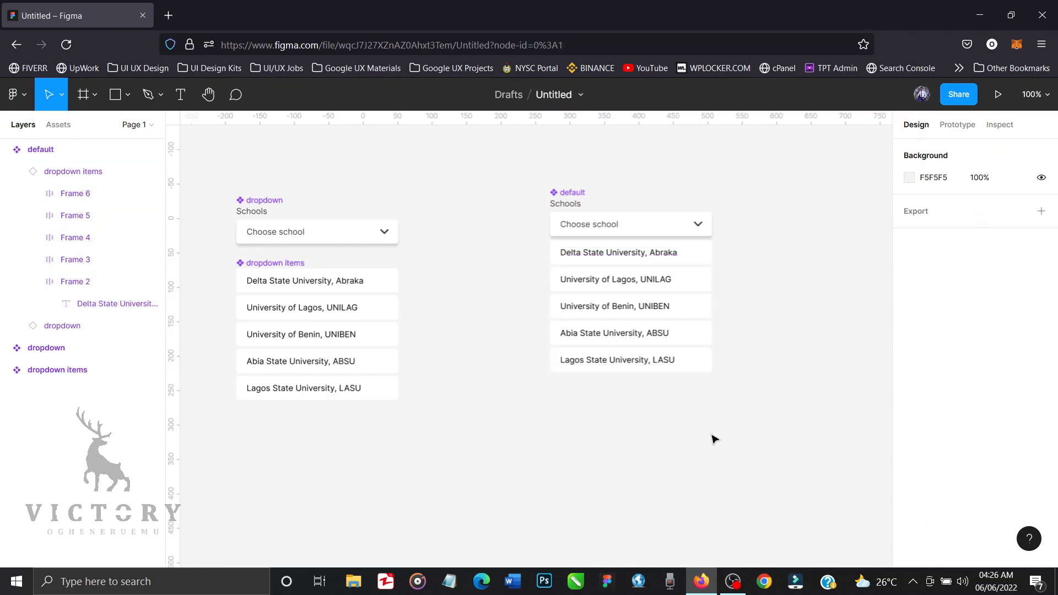
Step: Add a variant property to the "default" component
{"action": "scroll", "coordinate": [715, 439], "scroll_direction": "right", "scroll_amount": 3}
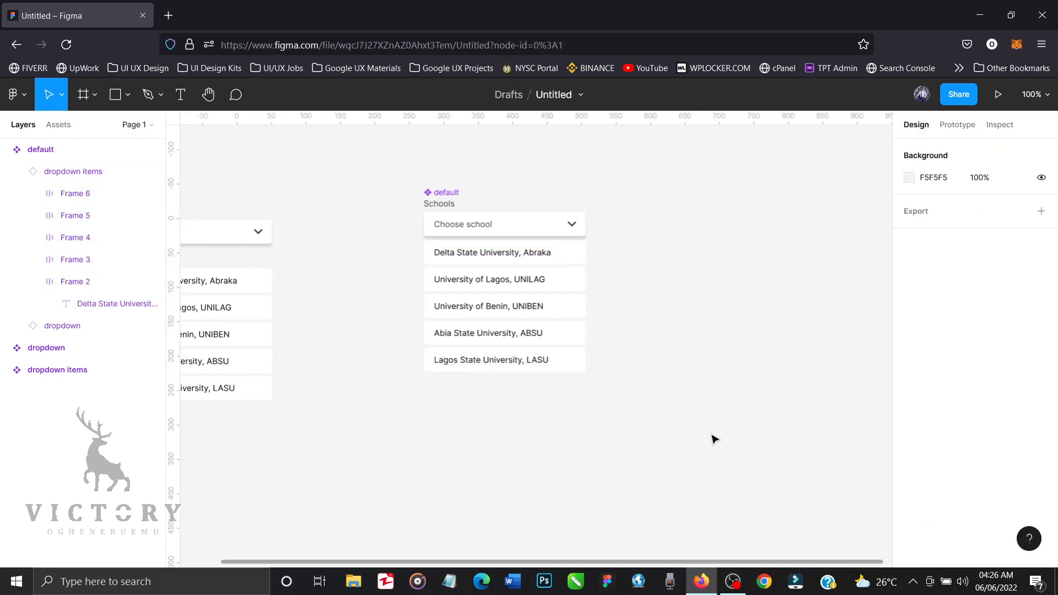
{"action": "left_click", "coordinate": [448, 201]}
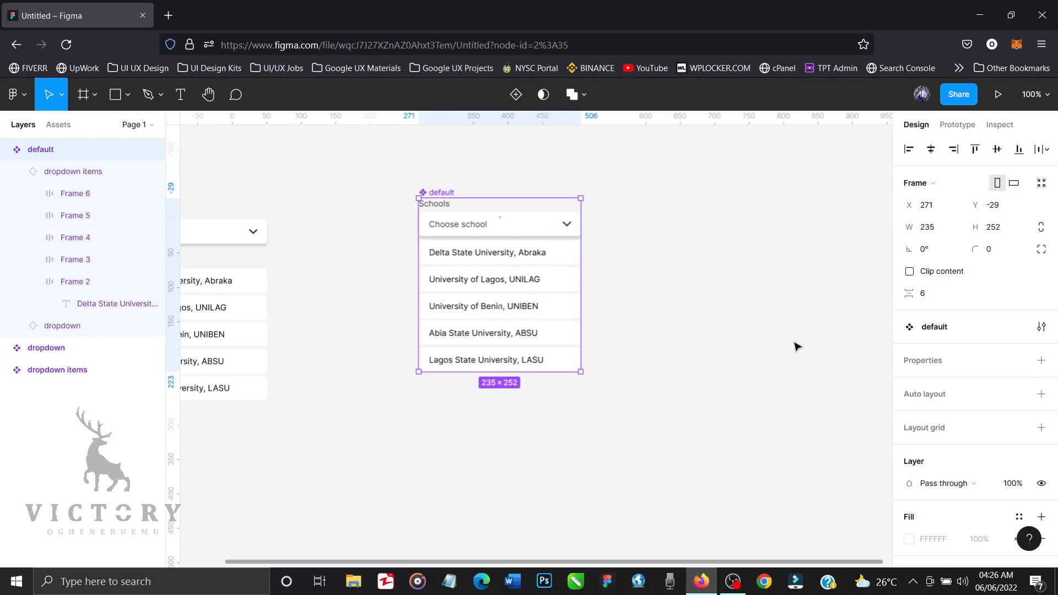
{"action": "left_click", "coordinate": [1041, 361]}
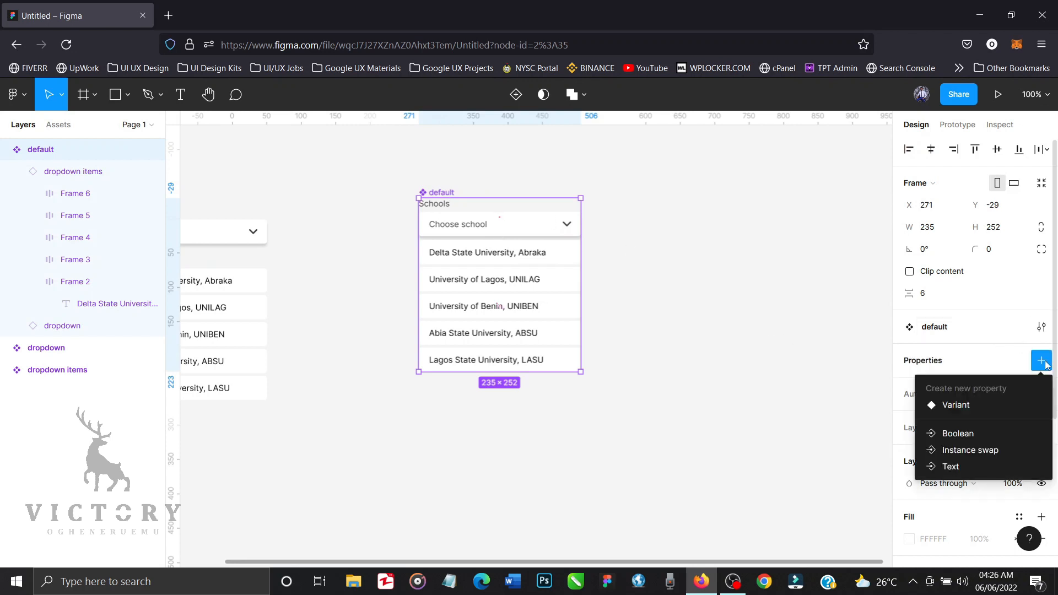
{"action": "left_click", "coordinate": [962, 406]}
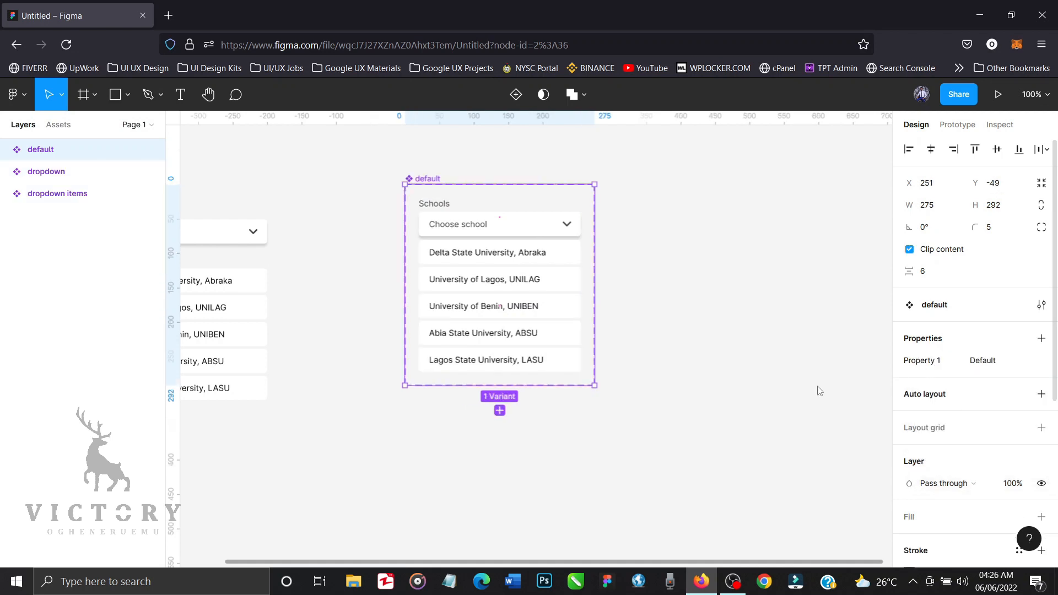
Step: Add five more variants of the dropdown below the first one in the "default" component set
{"action": "left_click", "coordinate": [500, 410]}
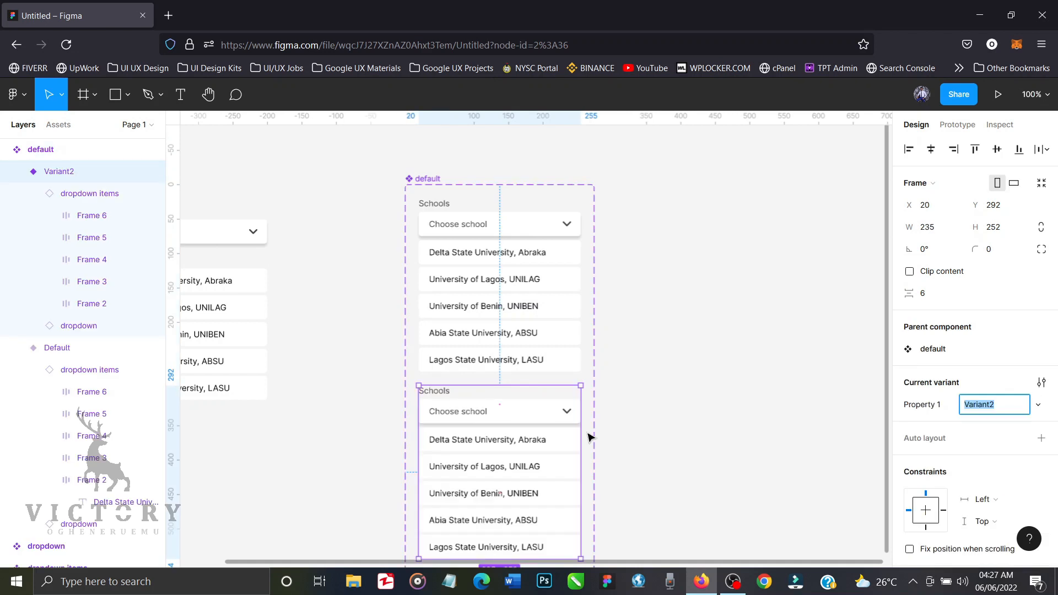
{"action": "scroll", "coordinate": [557, 331], "scroll_direction": "down", "scroll_amount": 2}
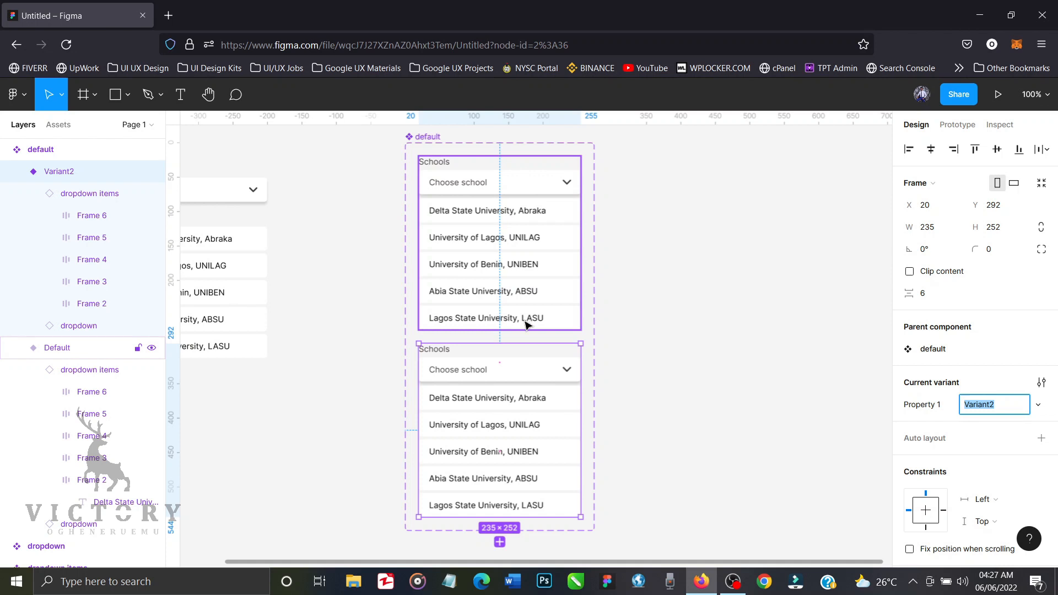
{"action": "scroll", "coordinate": [526, 325], "scroll_direction": "down", "scroll_amount": 5}
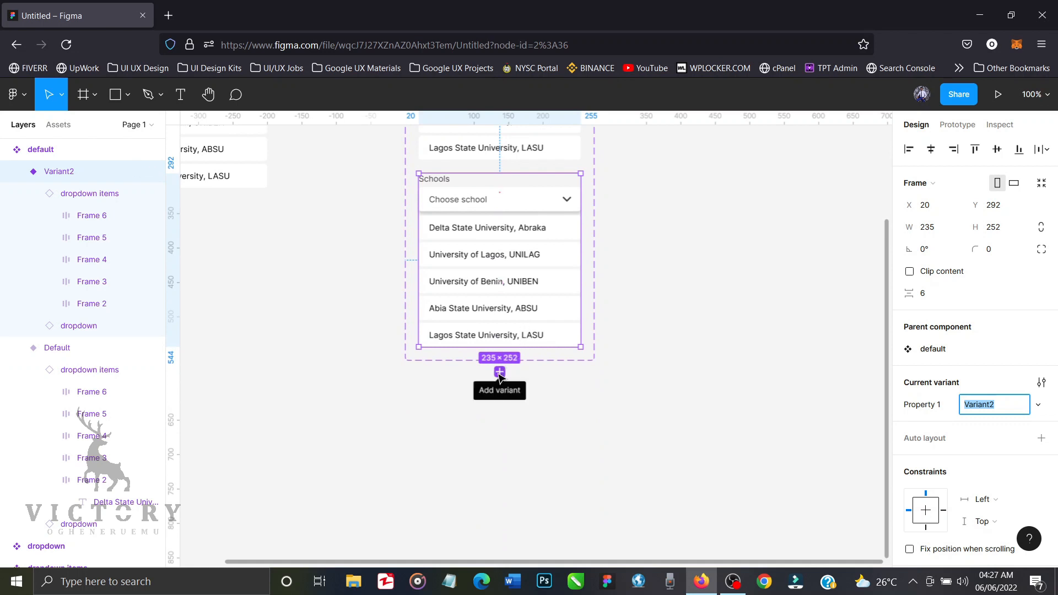
{"action": "left_click", "coordinate": [499, 372]}
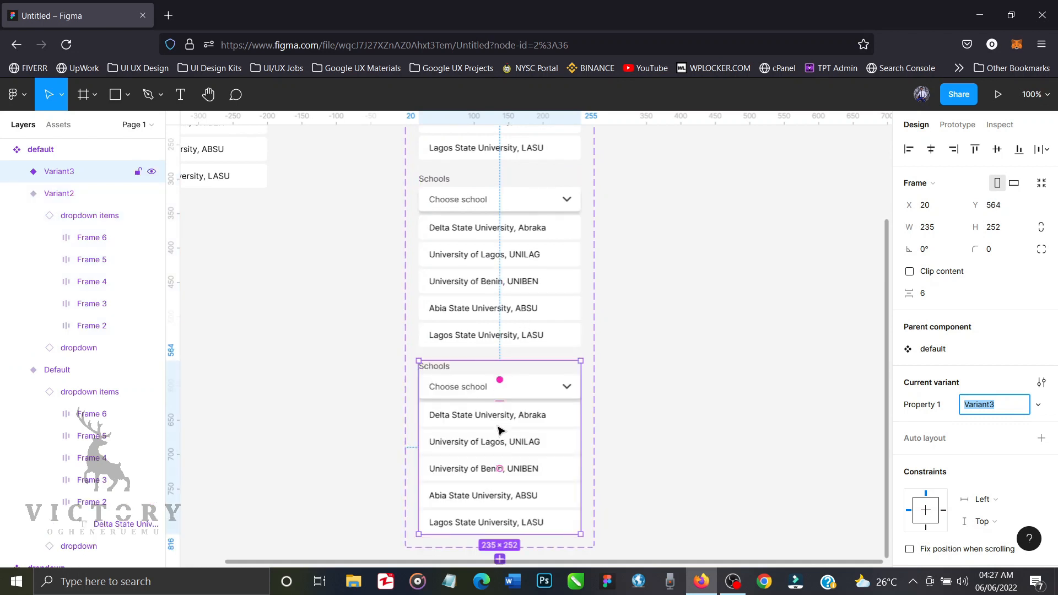
{"action": "scroll", "coordinate": [500, 437], "scroll_direction": "down", "scroll_amount": 4}
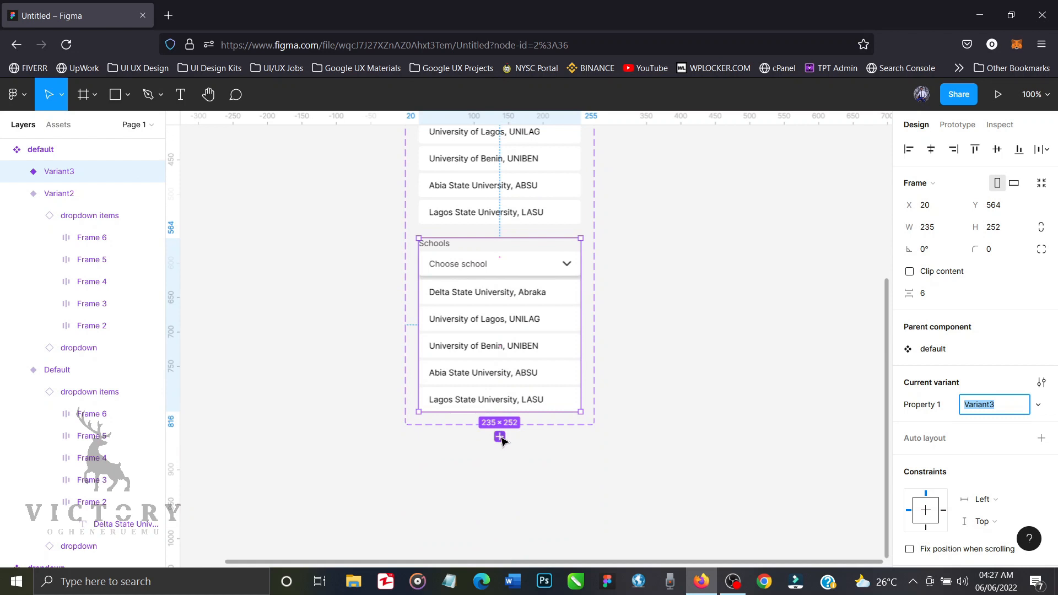
{"action": "left_click", "coordinate": [500, 436]}
{"action": "scroll", "coordinate": [501, 441], "scroll_direction": "down", "scroll_amount": 5}
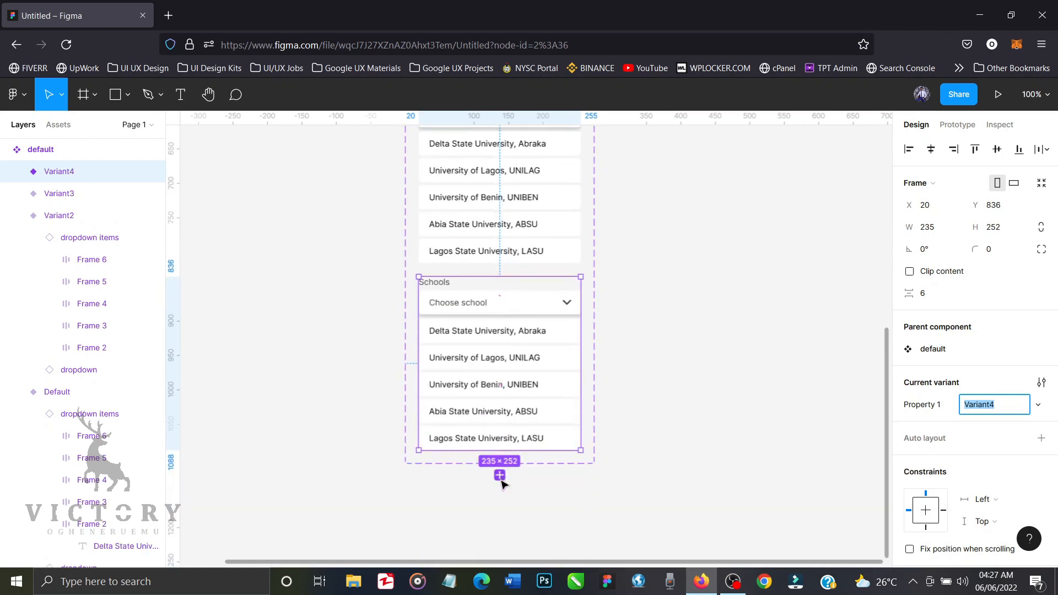
{"action": "left_click", "coordinate": [500, 476]}
{"action": "scroll", "coordinate": [500, 458], "scroll_direction": "down", "scroll_amount": 5}
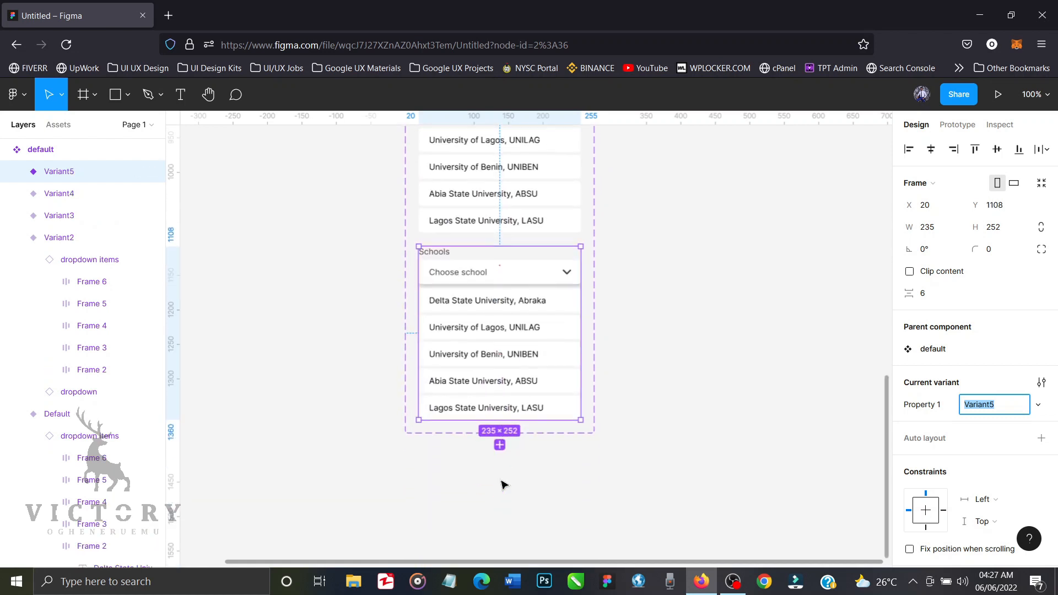
{"action": "left_click", "coordinate": [499, 445]}
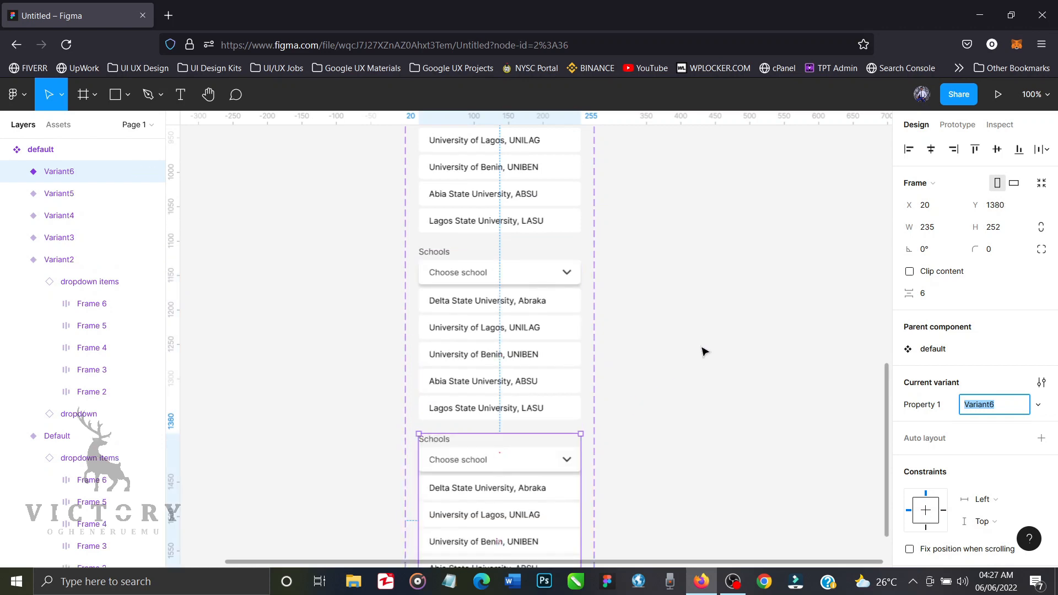
Step: Collapse the "dropdown items" instance in the Default variant upward to a height of 1
{"action": "scroll", "coordinate": [704, 351], "scroll_direction": "up", "scroll_amount": 5}
{"action": "scroll", "coordinate": [704, 351], "scroll_direction": "up", "scroll_amount": 10}
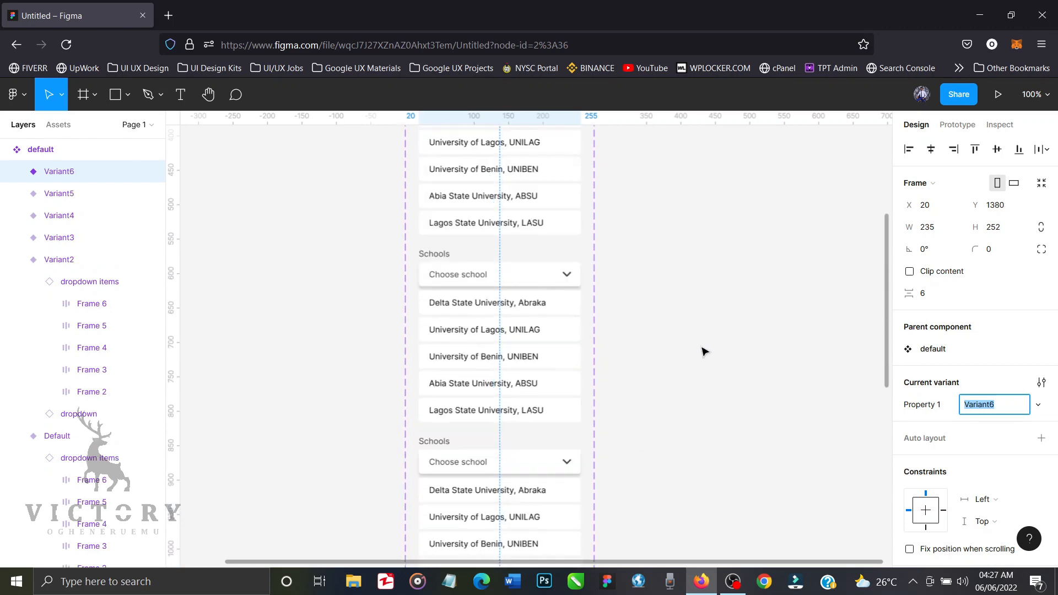
{"action": "scroll", "coordinate": [704, 351], "scroll_direction": "up", "scroll_amount": 7}
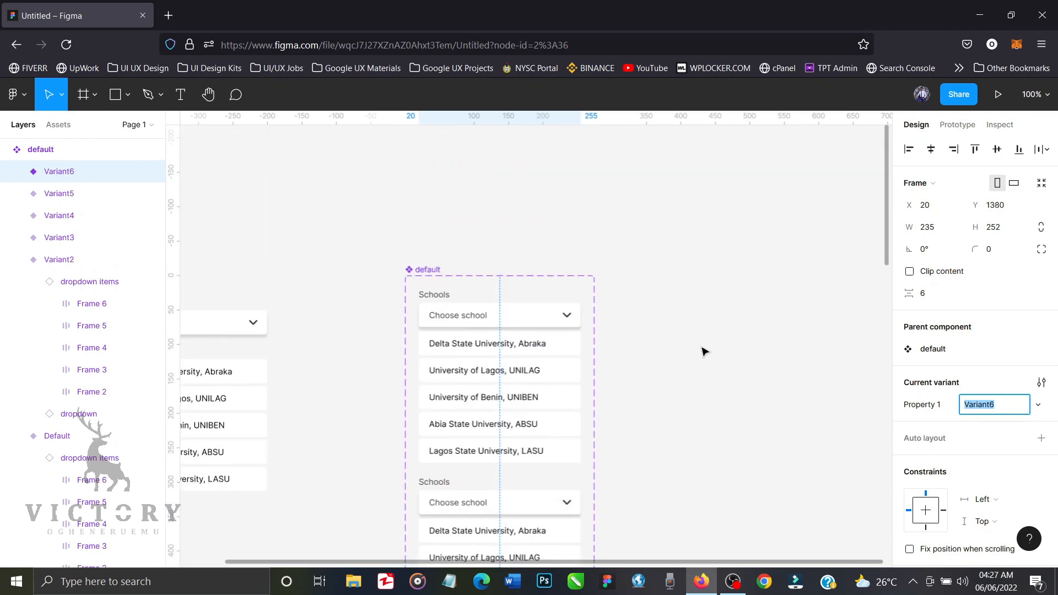
{"action": "left_click", "coordinate": [513, 312]}
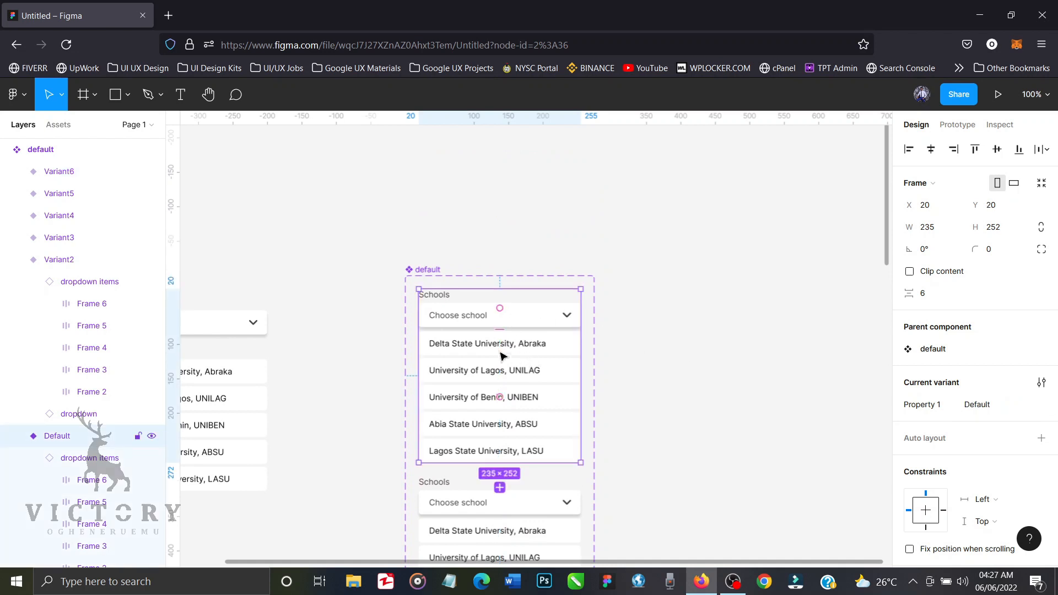
{"action": "left_click", "coordinate": [101, 283]}
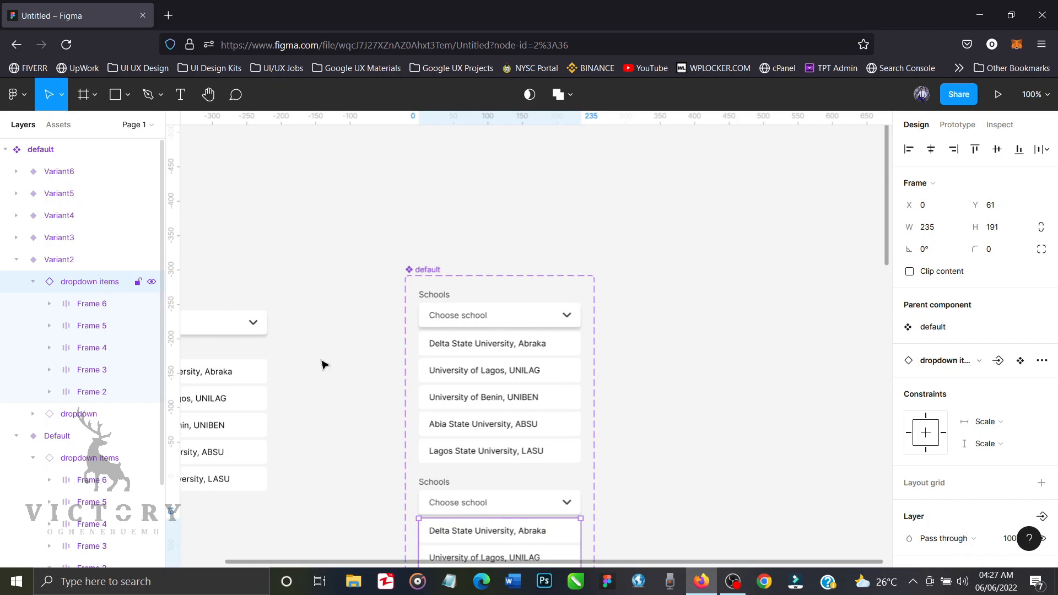
{"action": "left_click", "coordinate": [555, 354]}
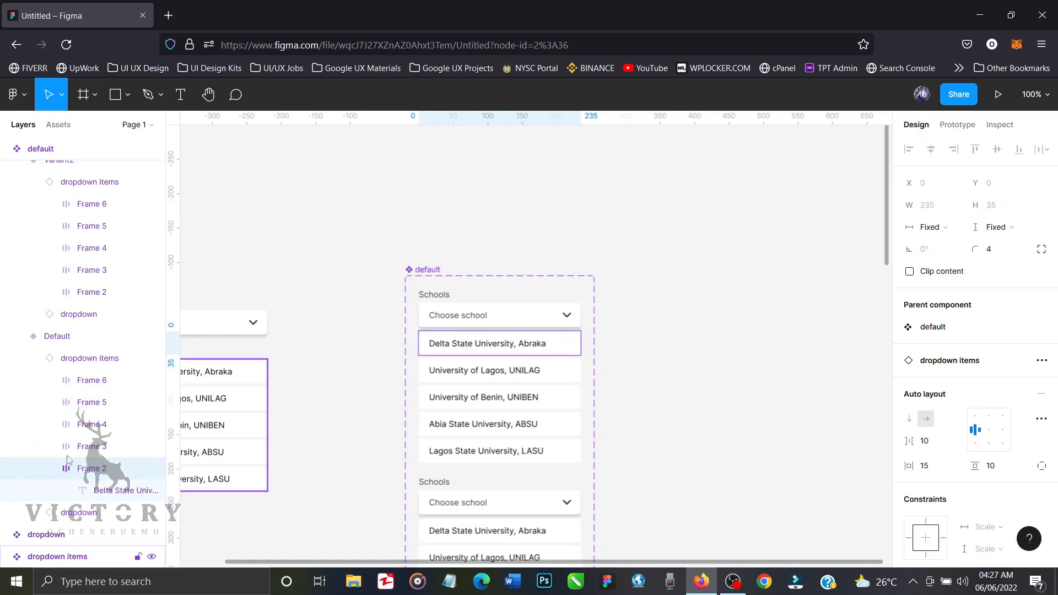
{"action": "left_click", "coordinate": [91, 357]}
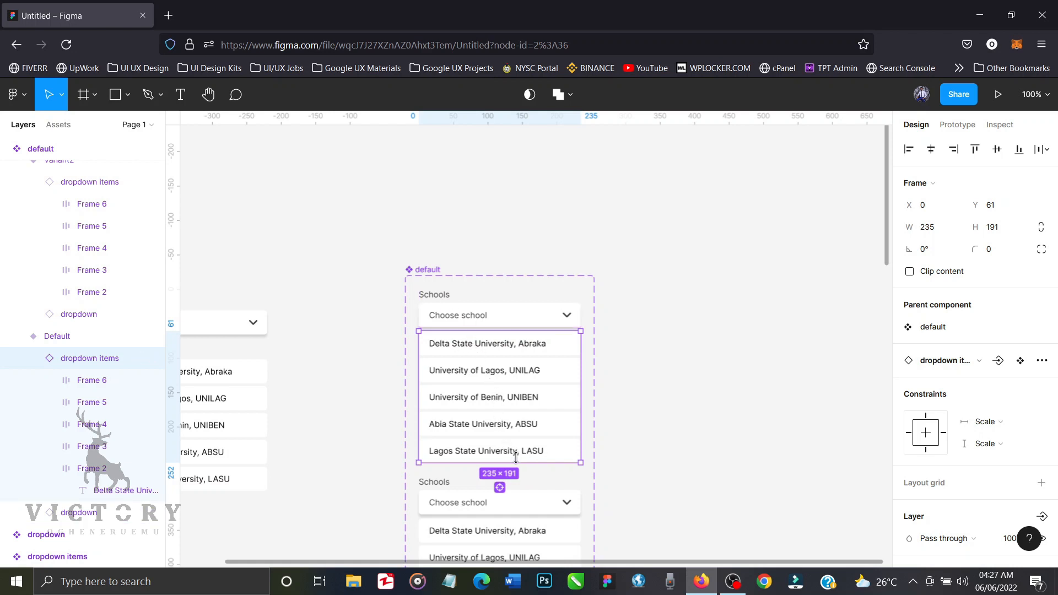
{"action": "left_click_drag", "start_coordinate": [516, 457], "coordinate": [513, 330]}
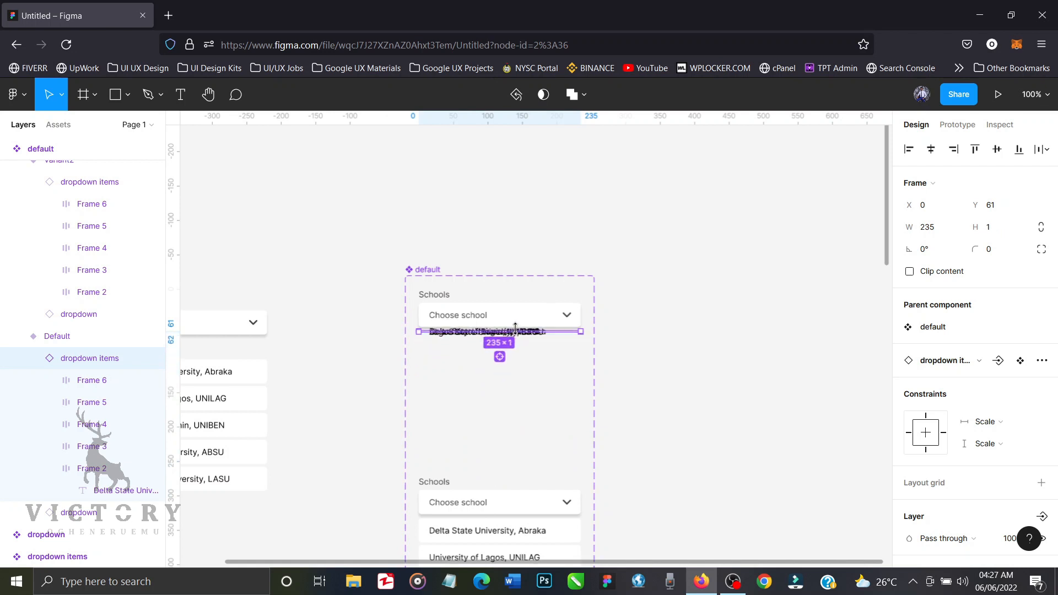
Step: Set the layer opacity of the Default variant's collapsed "dropdown items" instance to 0% and clear the selection
{"action": "scroll", "coordinate": [1005, 423], "scroll_direction": "down", "scroll_amount": 3}
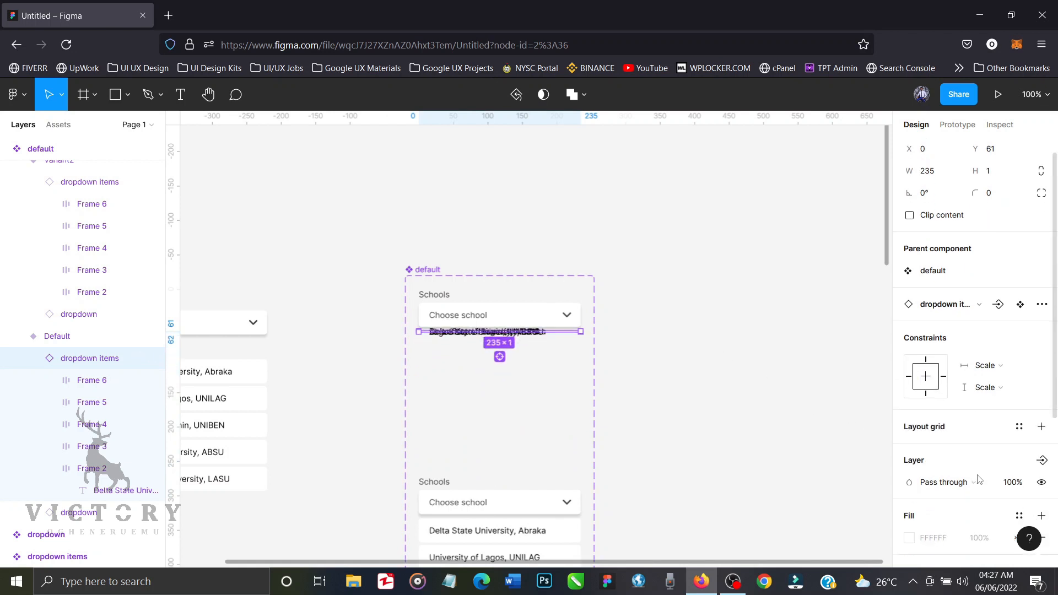
{"action": "left_click", "coordinate": [1011, 413]}
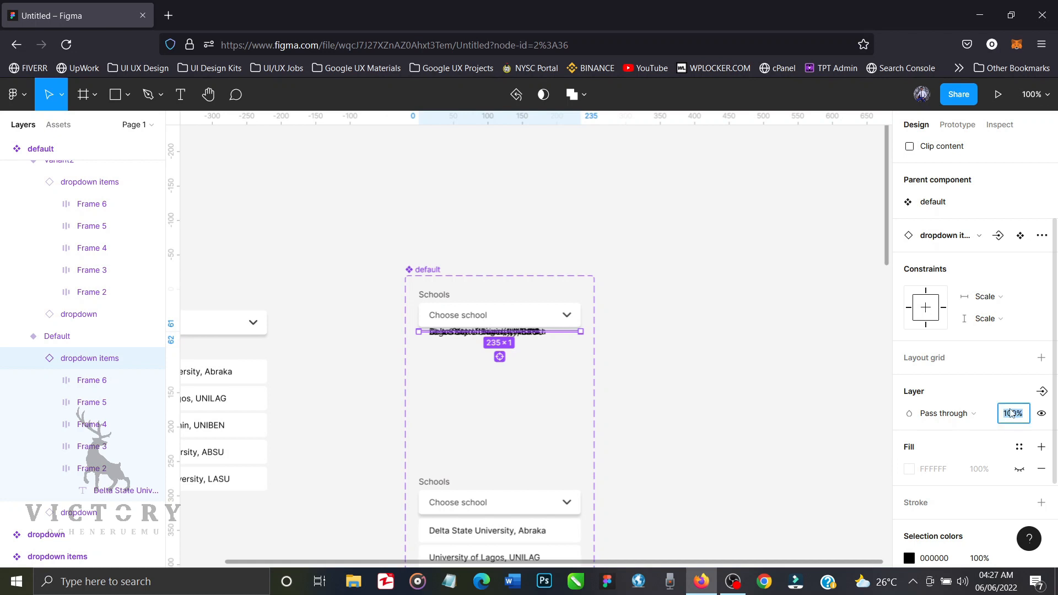
{"action": "type", "text": "0"}
{"action": "key", "text": "Return"}
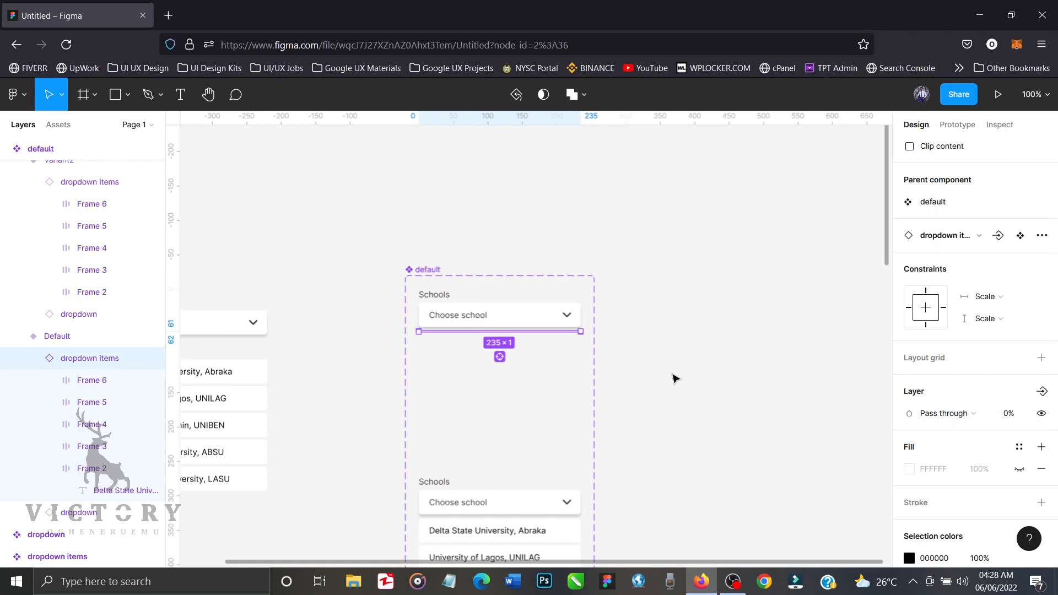
{"action": "left_click", "coordinate": [676, 378]}
Step: Set the layer opacity of the four school rows below Delta State University in Variant2 to 0%
{"action": "scroll", "coordinate": [676, 378], "scroll_direction": "down", "scroll_amount": 5}
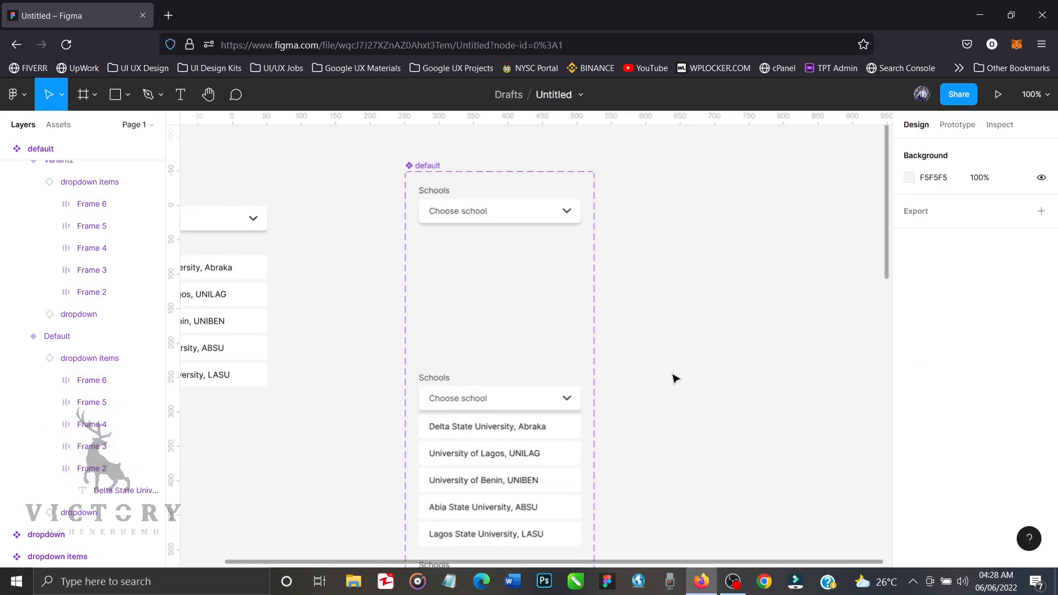
{"action": "scroll", "coordinate": [676, 378], "scroll_direction": "down", "scroll_amount": 3}
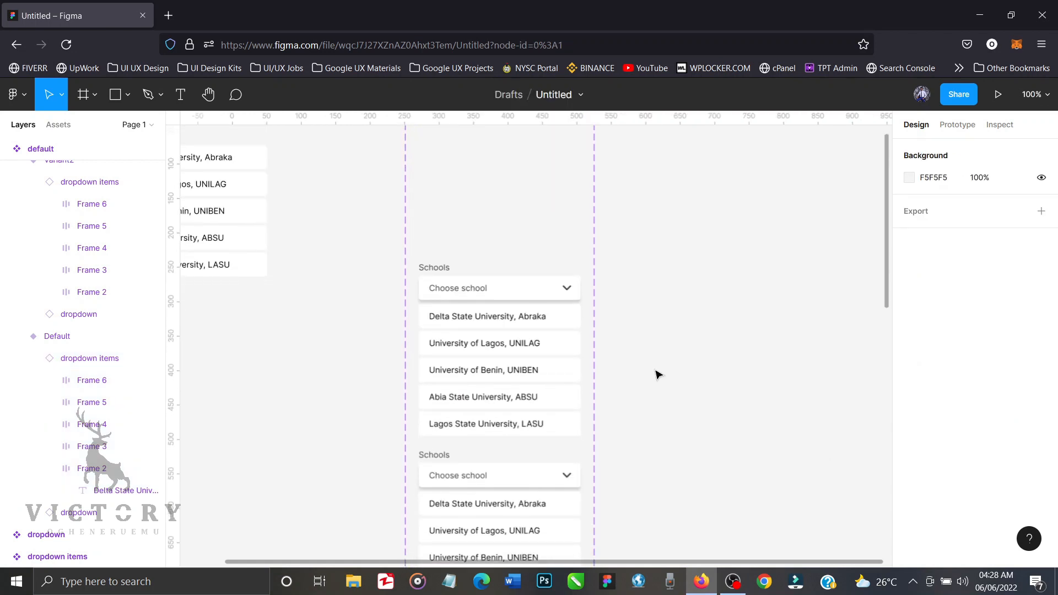
{"action": "left_click", "coordinate": [555, 334]}
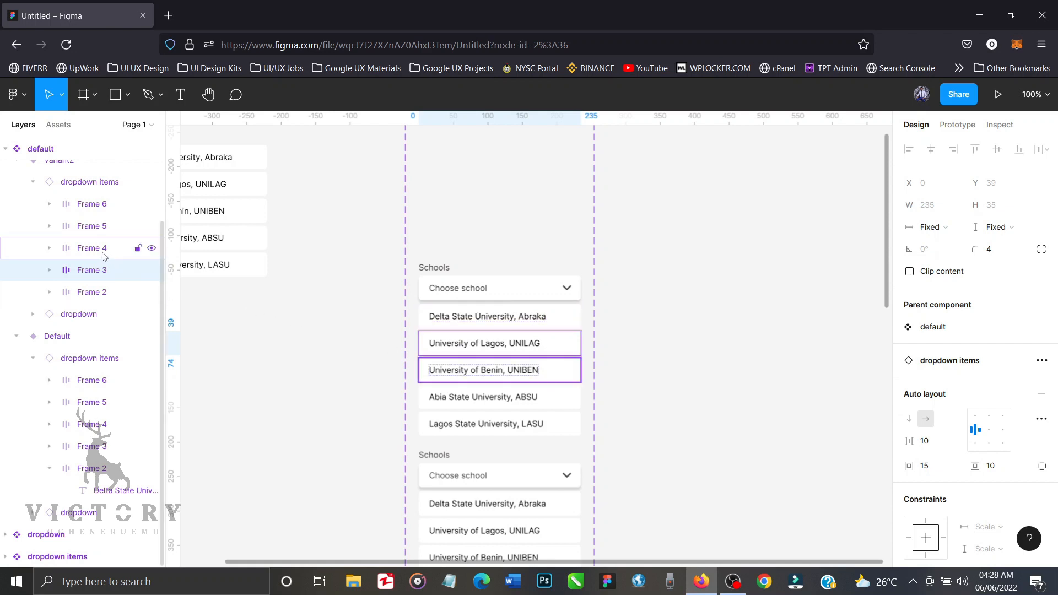
{"action": "left_click", "coordinate": [93, 208], "text": "shift"}
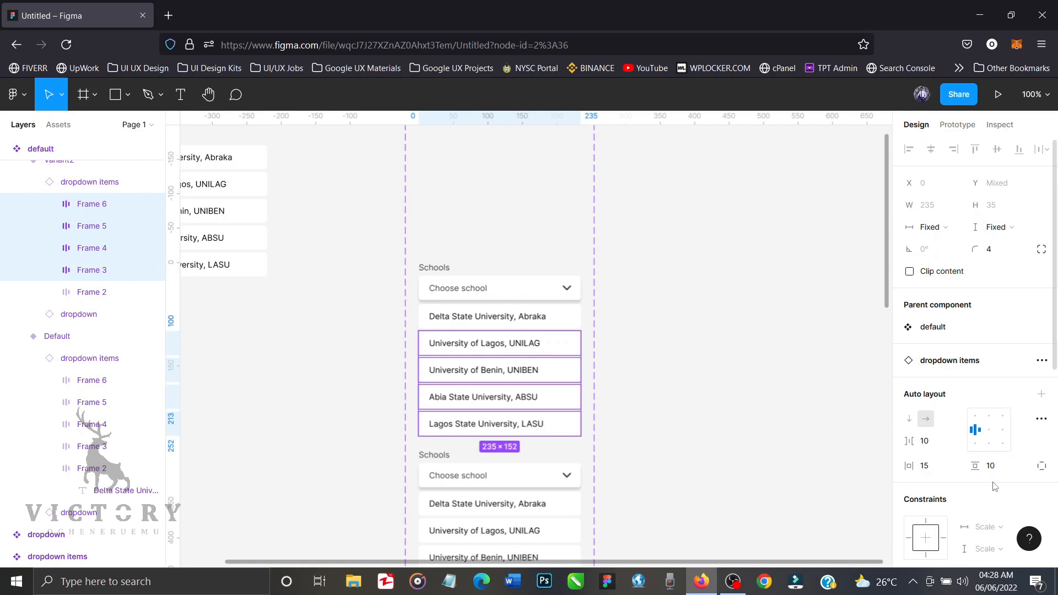
{"action": "scroll", "coordinate": [995, 487], "scroll_direction": "down", "scroll_amount": 3}
{"action": "left_click", "coordinate": [1015, 440]}
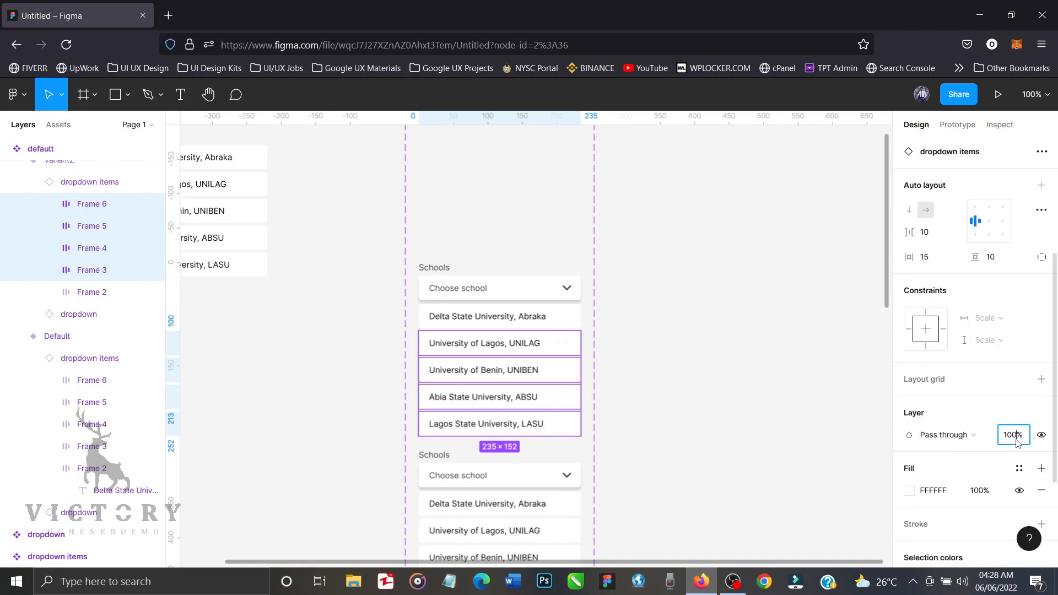
{"action": "type", "text": "0"}
{"action": "key", "text": "Return"}
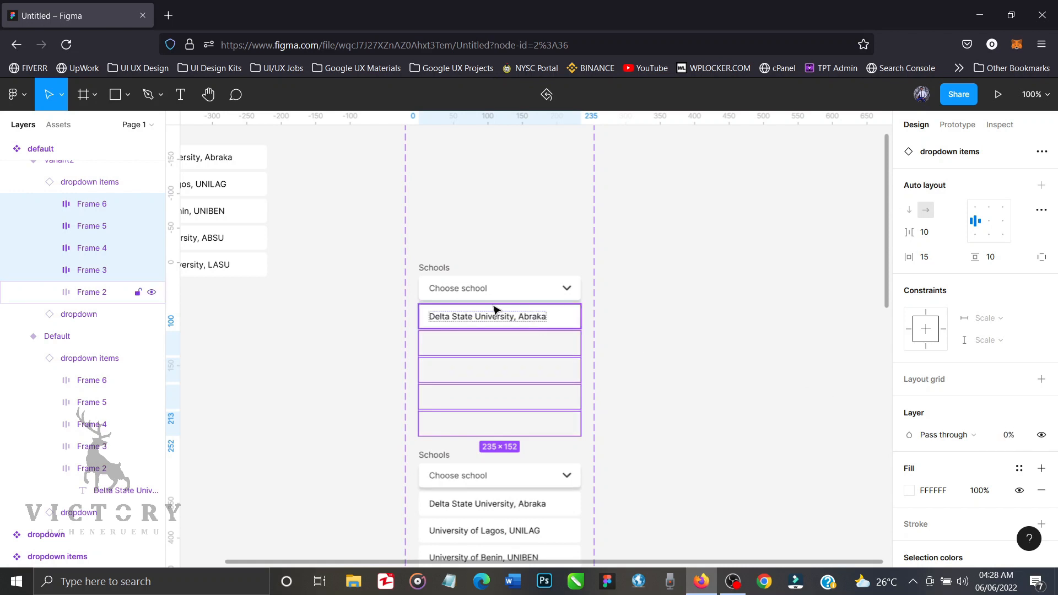
Step: Set the fill opacity of the "Choose school" text in Variant2's dropdown field to 0%
{"action": "double_click", "coordinate": [465, 291]}
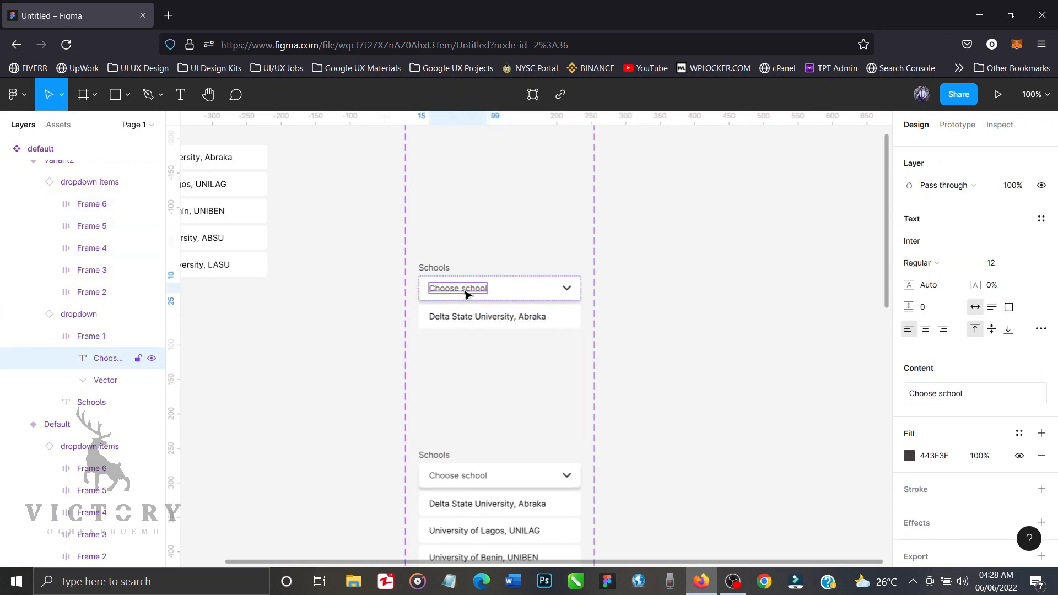
{"action": "left_click", "coordinate": [104, 339]}
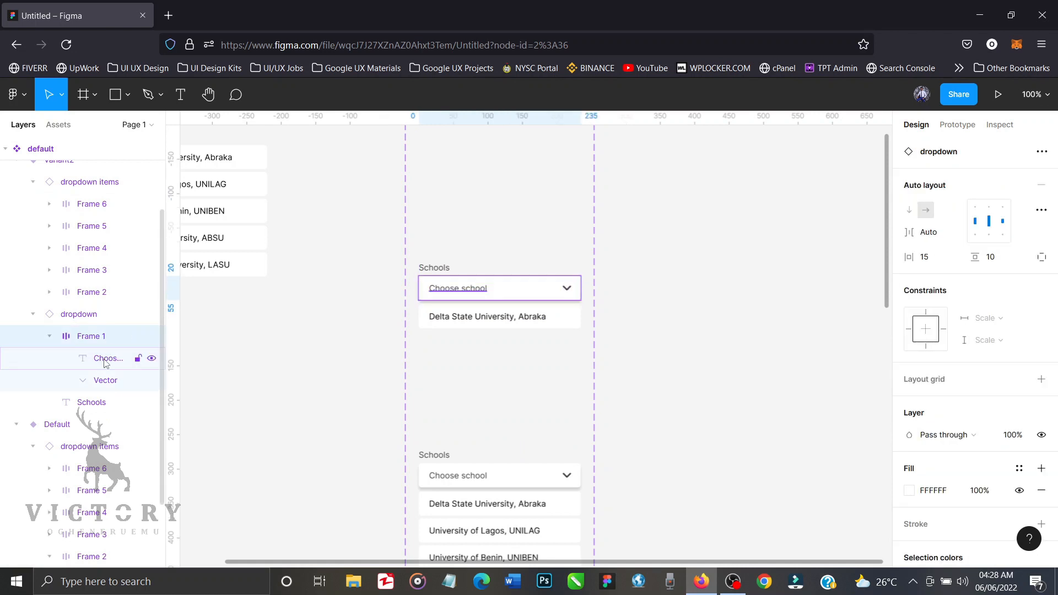
{"action": "left_click", "coordinate": [105, 361]}
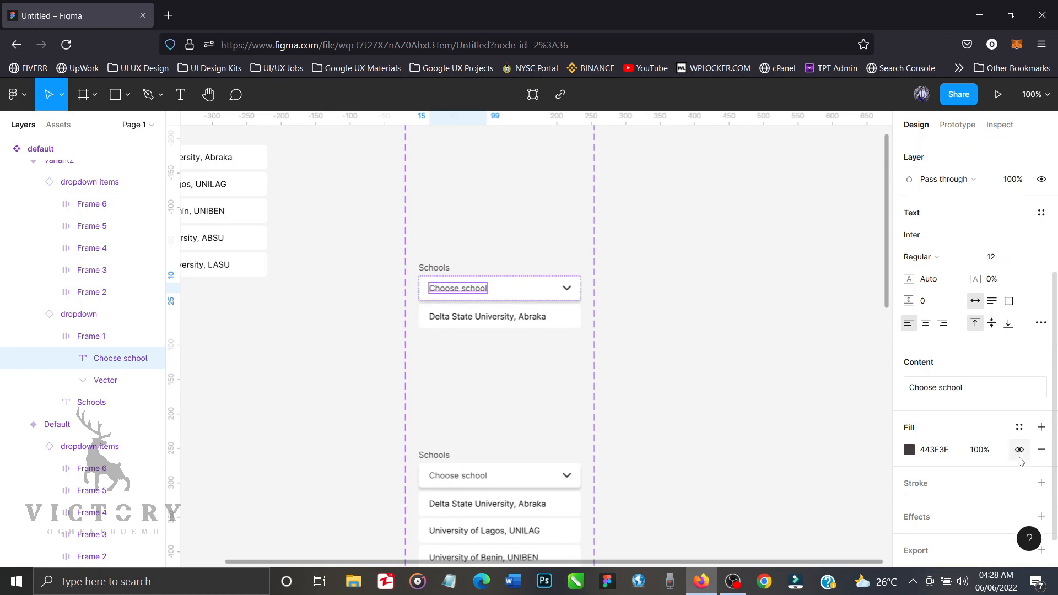
{"action": "scroll", "coordinate": [1019, 449], "scroll_direction": "down", "scroll_amount": 2}
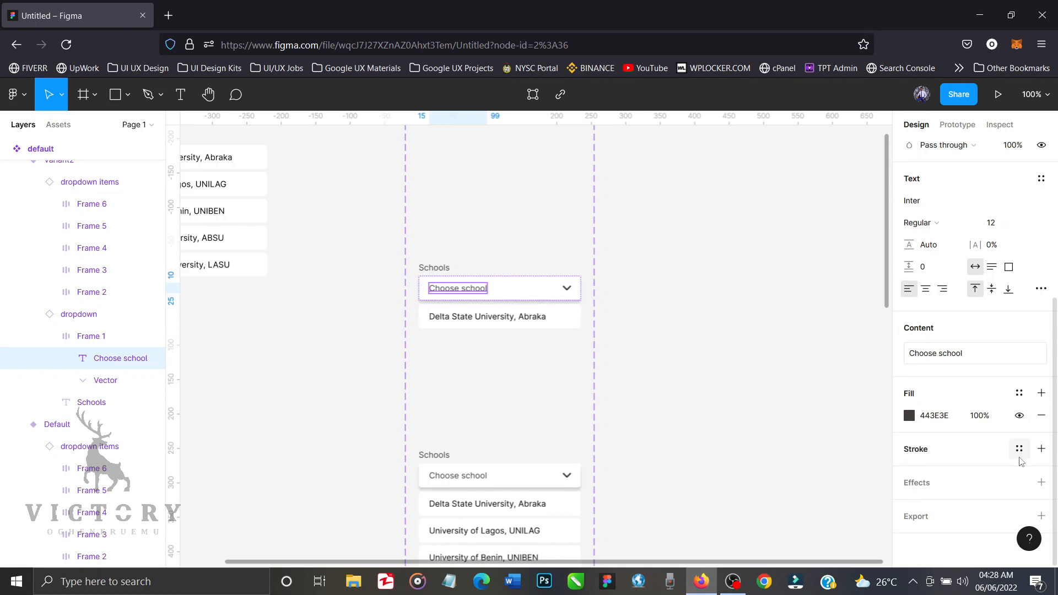
{"action": "left_click", "coordinate": [980, 416]}
{"action": "type", "text": "0"}
{"action": "key", "text": "Return"}
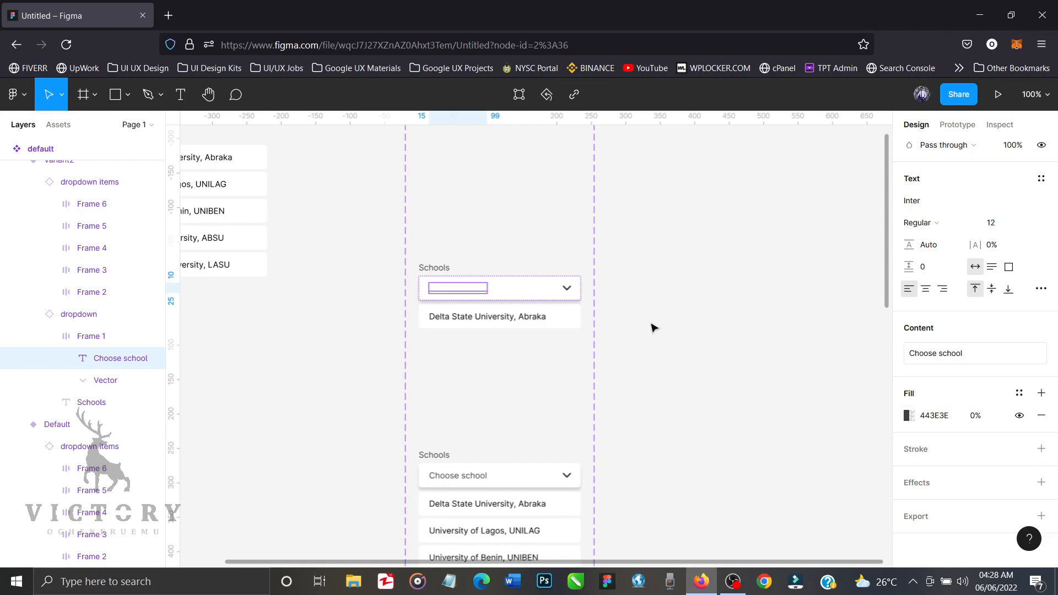
Step: Undo the fill opacity change on Variant2's "Choose school" text and the layer opacity change on its school rows
{"action": "scroll", "coordinate": [624, 285], "scroll_direction": "up", "scroll_amount": 5}
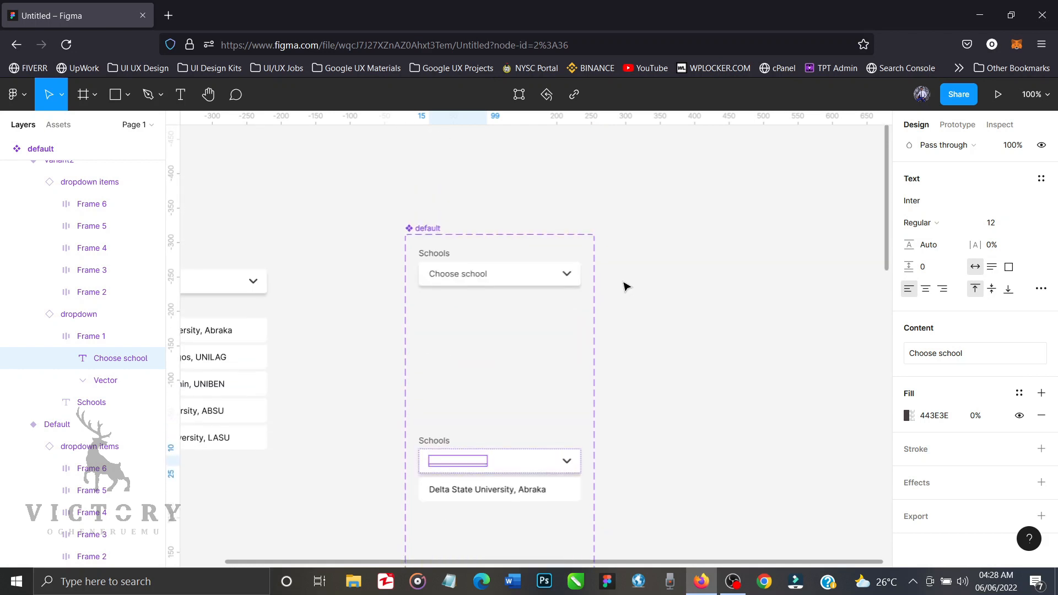
{"action": "scroll", "coordinate": [625, 286], "scroll_direction": "down", "scroll_amount": 3}
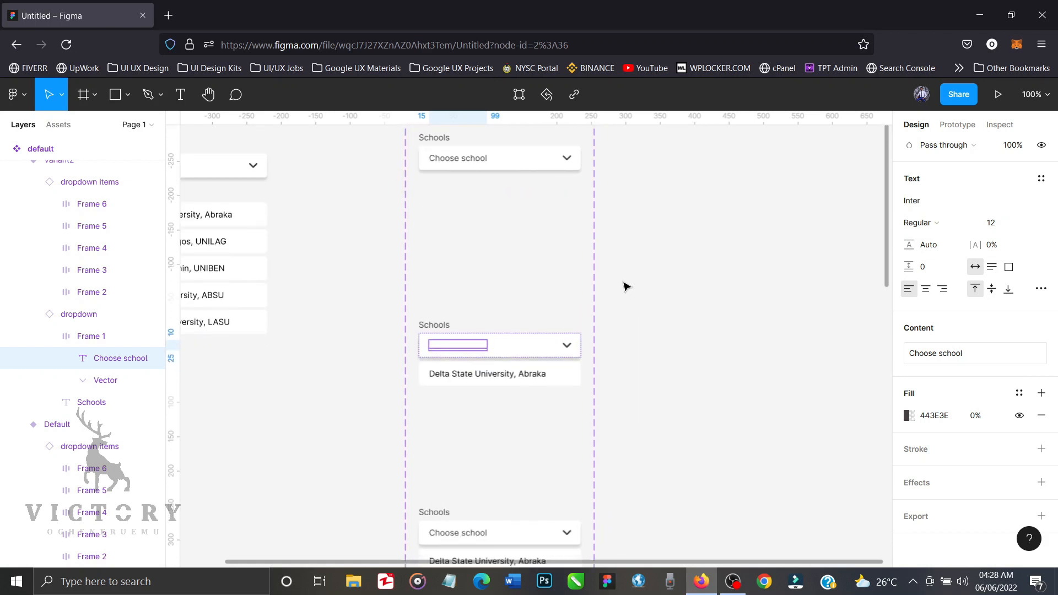
{"action": "scroll", "coordinate": [624, 286], "scroll_direction": "down", "scroll_amount": 2}
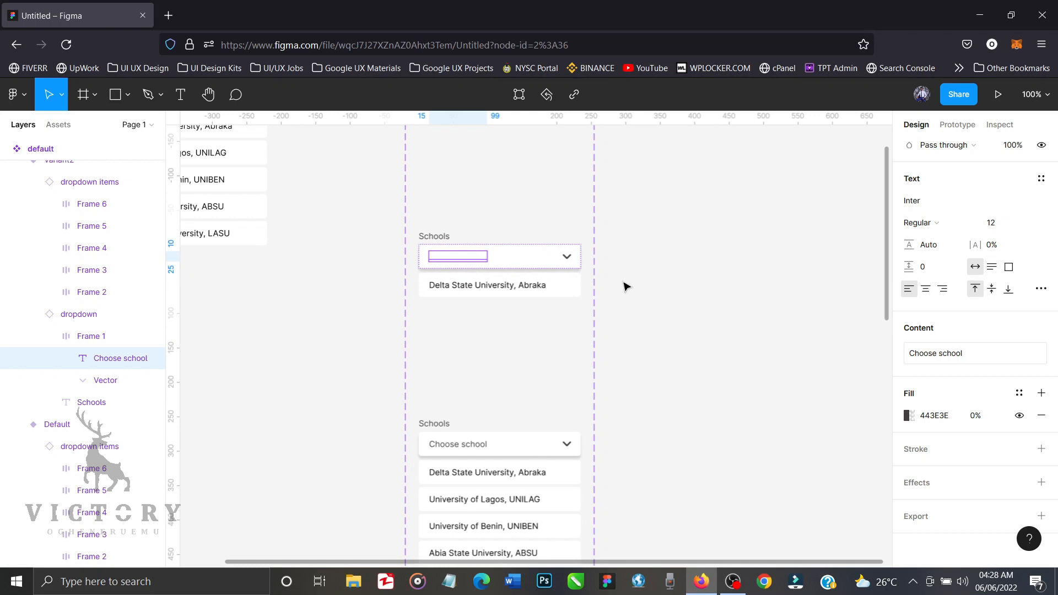
{"action": "scroll", "coordinate": [626, 286], "scroll_direction": "up", "scroll_amount": 4}
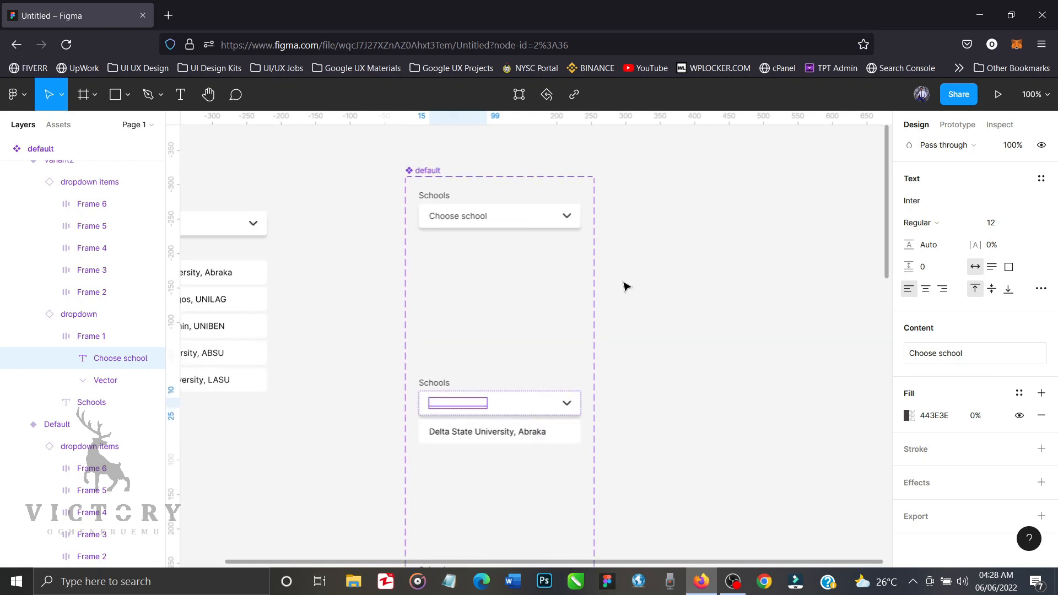
{"action": "scroll", "coordinate": [626, 286], "scroll_direction": "down", "scroll_amount": 2}
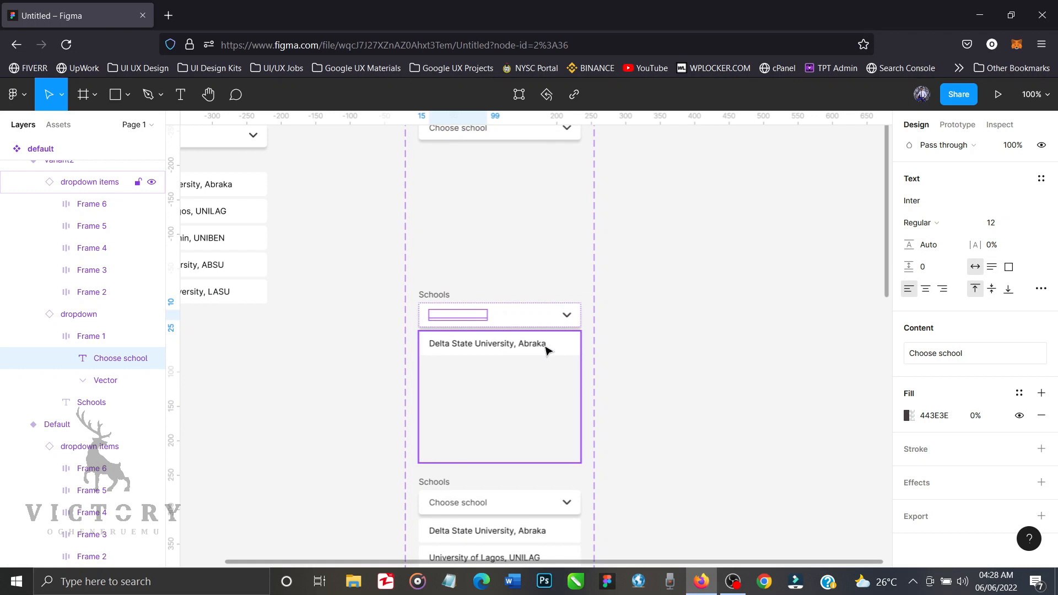
{"action": "scroll", "coordinate": [548, 351], "scroll_direction": "up", "scroll_amount": 3}
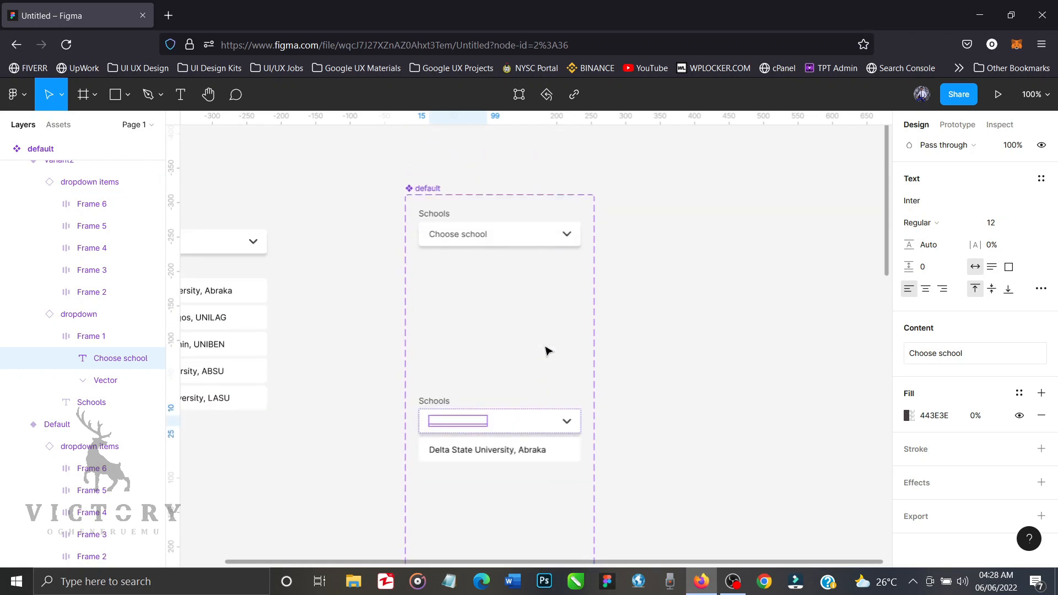
{"action": "key", "text": "ctrl+z"}
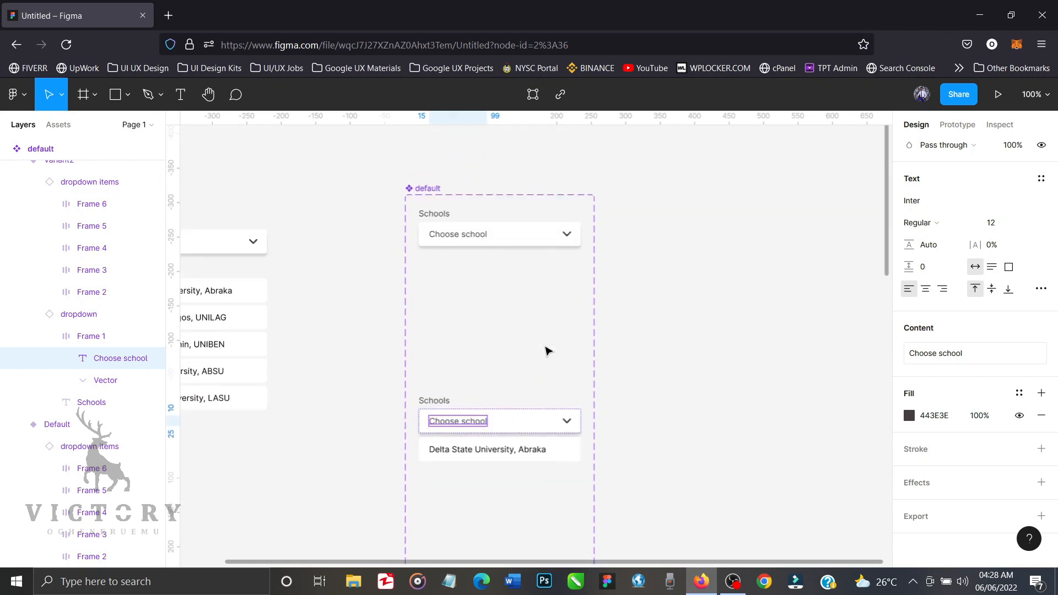
{"action": "key", "text": "ctrl+z"}
{"action": "key", "text": "ctrl+z"}
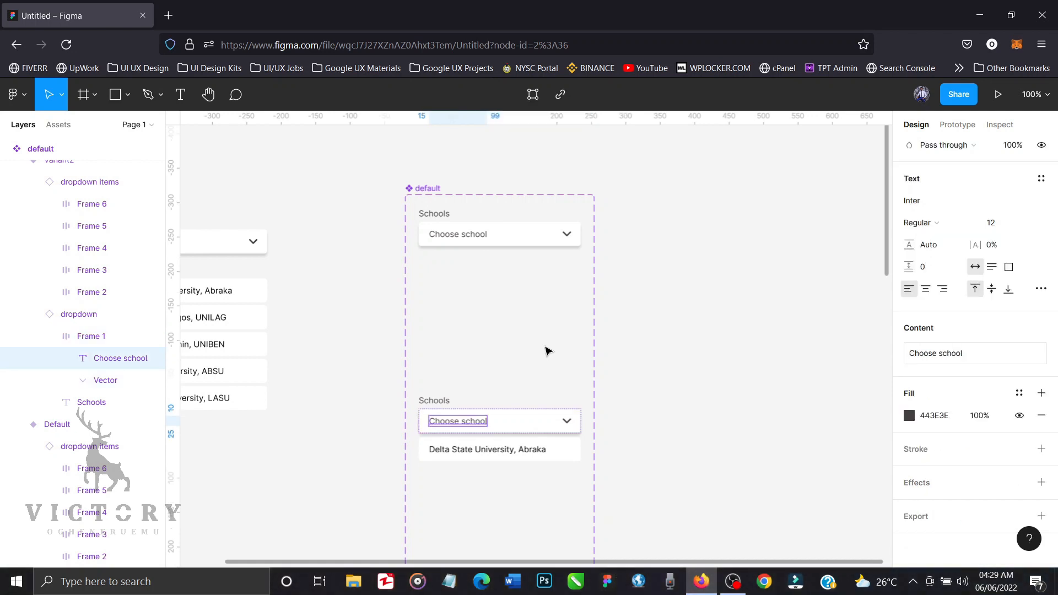
{"action": "key", "text": "ctrl+z"}
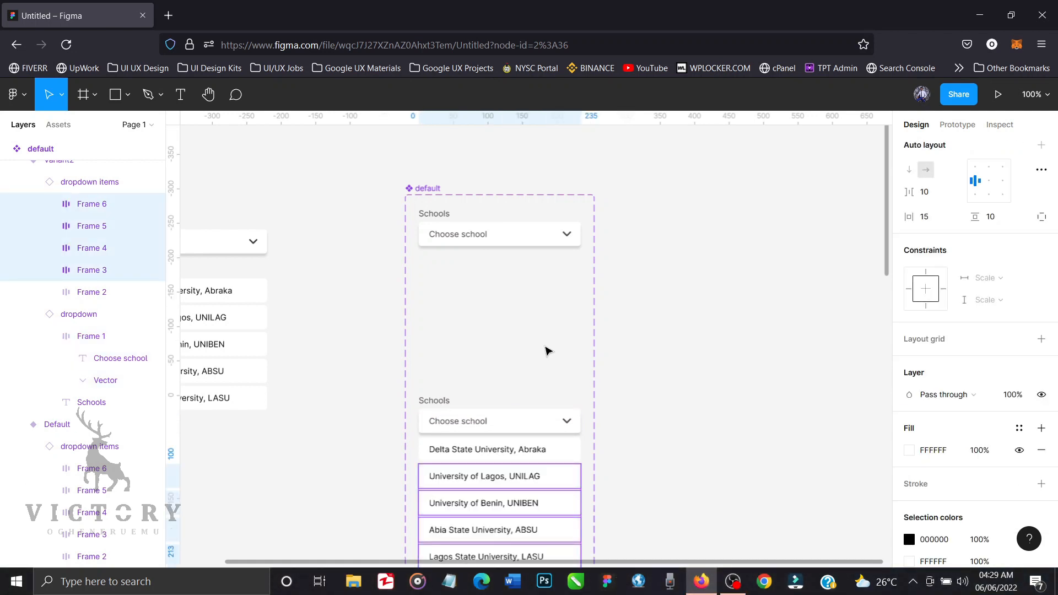
Step: Add one more variant below Variant6 at the end of the "default" component set
{"action": "scroll", "coordinate": [680, 388], "scroll_direction": "down", "scroll_amount": 3}
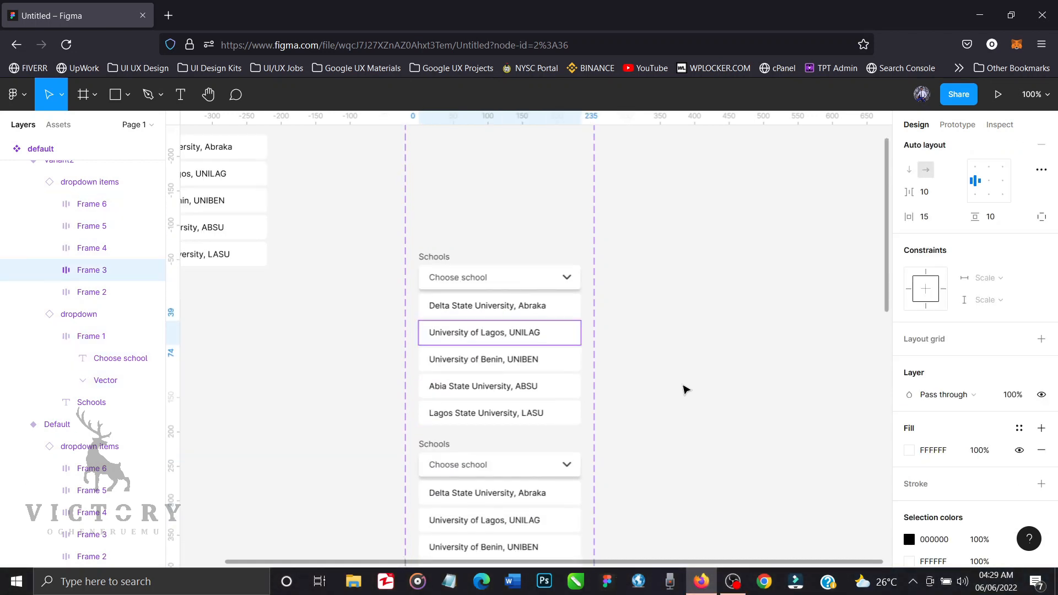
{"action": "scroll", "coordinate": [640, 373], "scroll_direction": "down", "scroll_amount": 3}
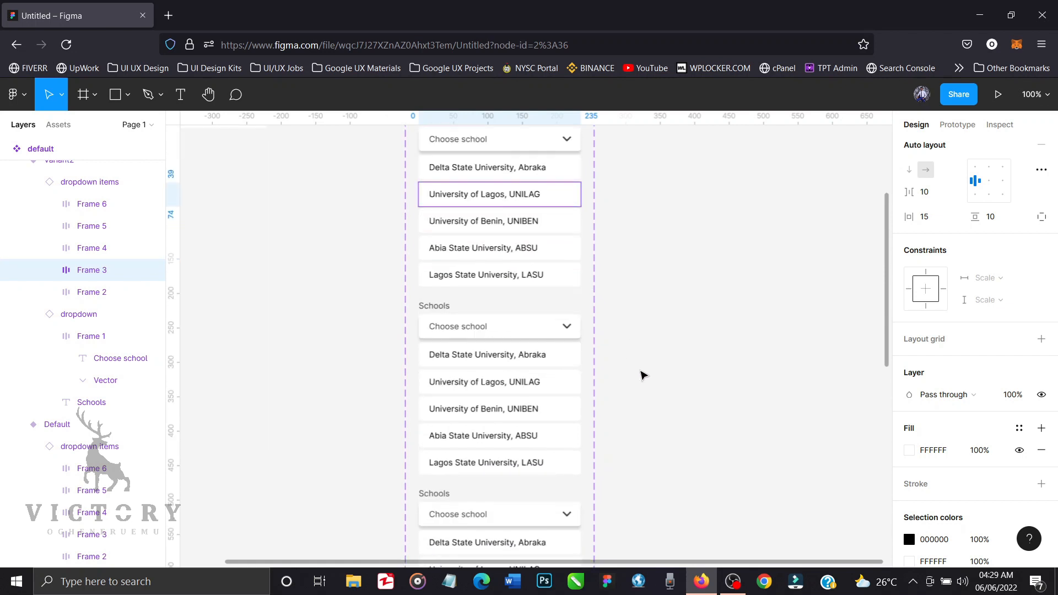
{"action": "scroll", "coordinate": [621, 427], "scroll_direction": "down", "scroll_amount": 4}
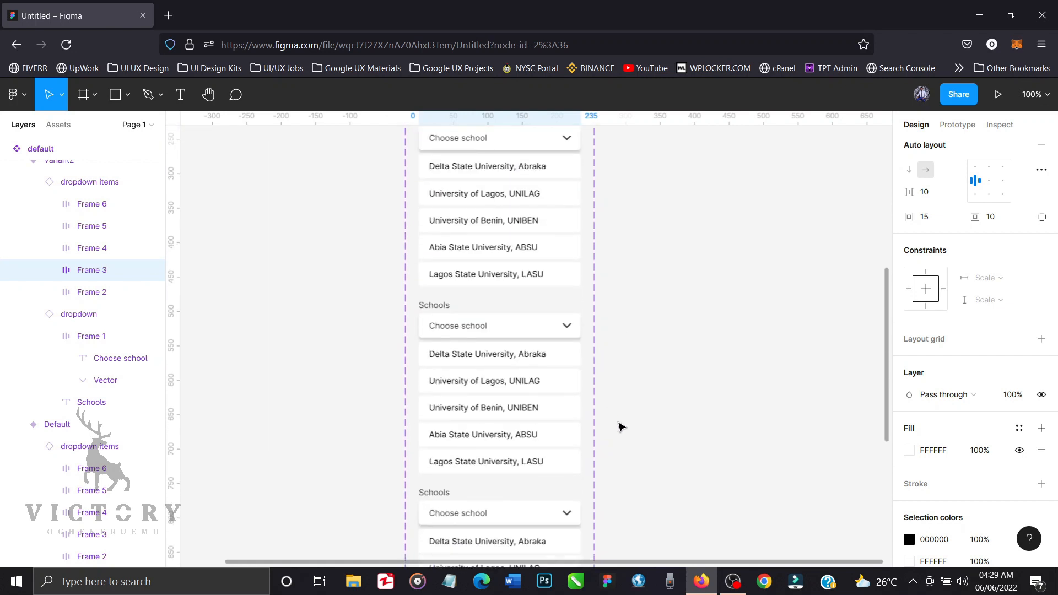
{"action": "scroll", "coordinate": [622, 428], "scroll_direction": "down", "scroll_amount": 5}
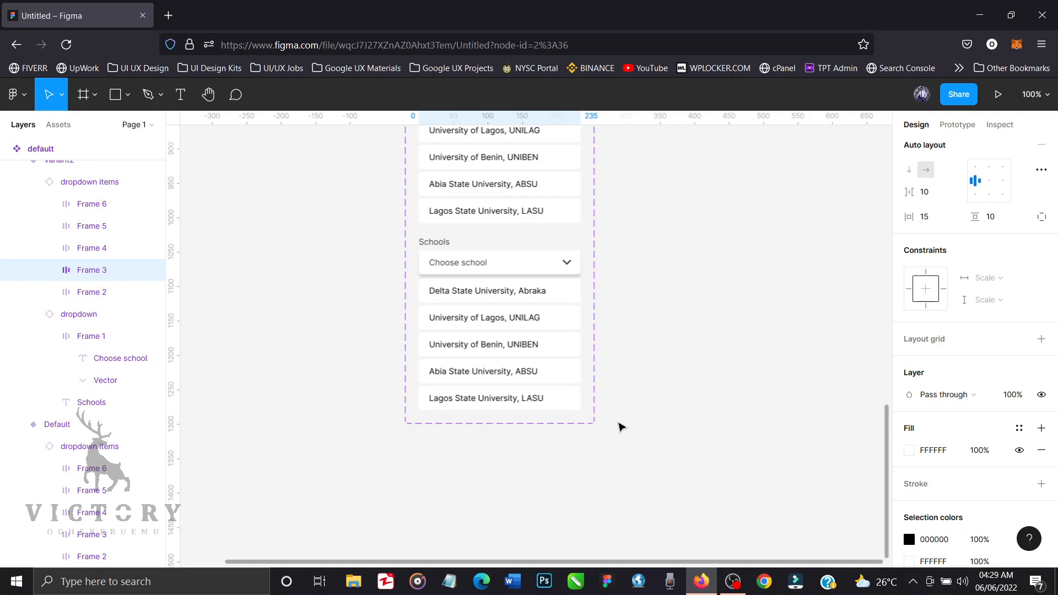
{"action": "left_click", "coordinate": [558, 373]}
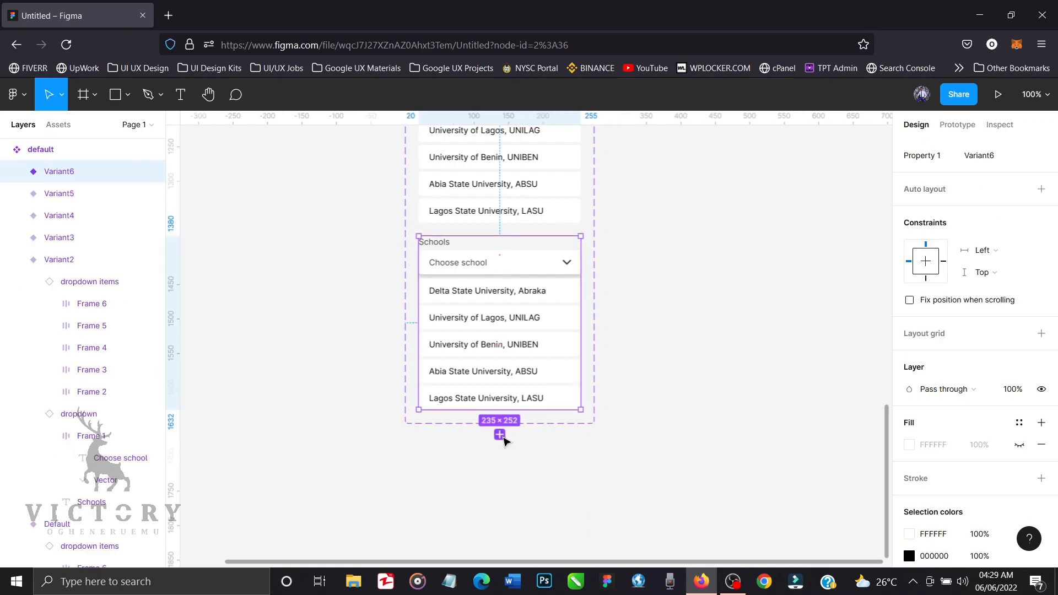
{"action": "left_click", "coordinate": [500, 435]}
Step: Try collapsing the "dropdown items" instance in Variant4 upward to a height of about 5, and undo the resize
{"action": "scroll", "coordinate": [557, 336], "scroll_direction": "up", "scroll_amount": 4}
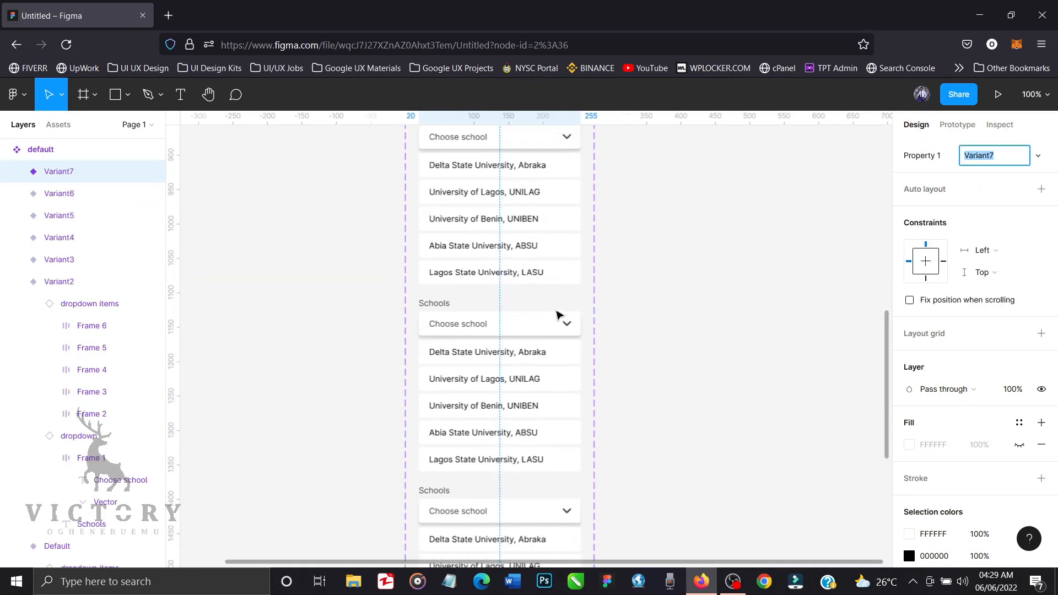
{"action": "scroll", "coordinate": [558, 314], "scroll_direction": "up", "scroll_amount": 7}
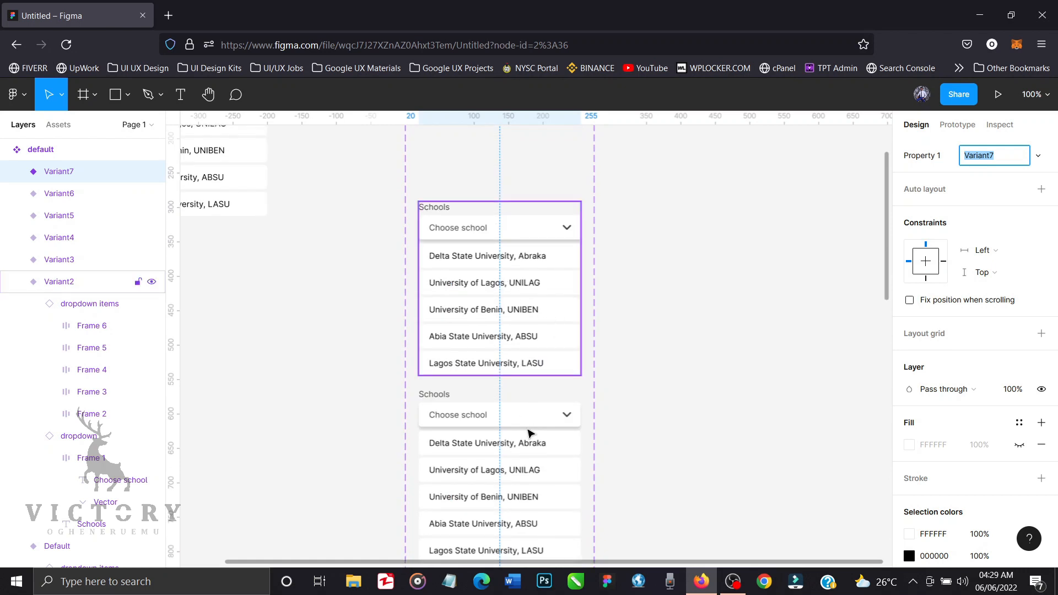
{"action": "scroll", "coordinate": [529, 433], "scroll_direction": "down", "scroll_amount": 6}
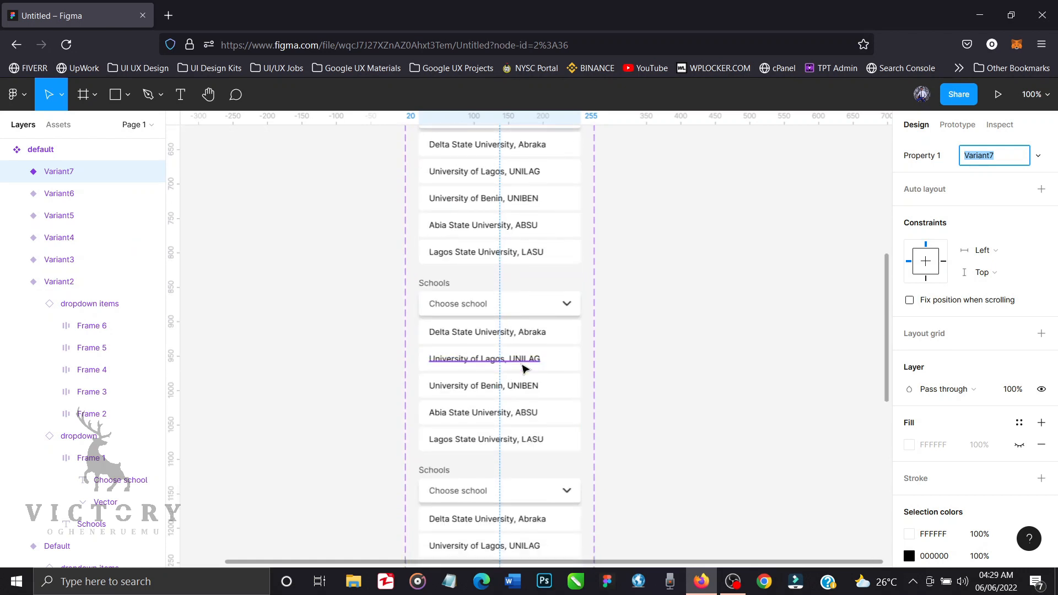
{"action": "left_click", "coordinate": [522, 365], "text": "ctrl"}
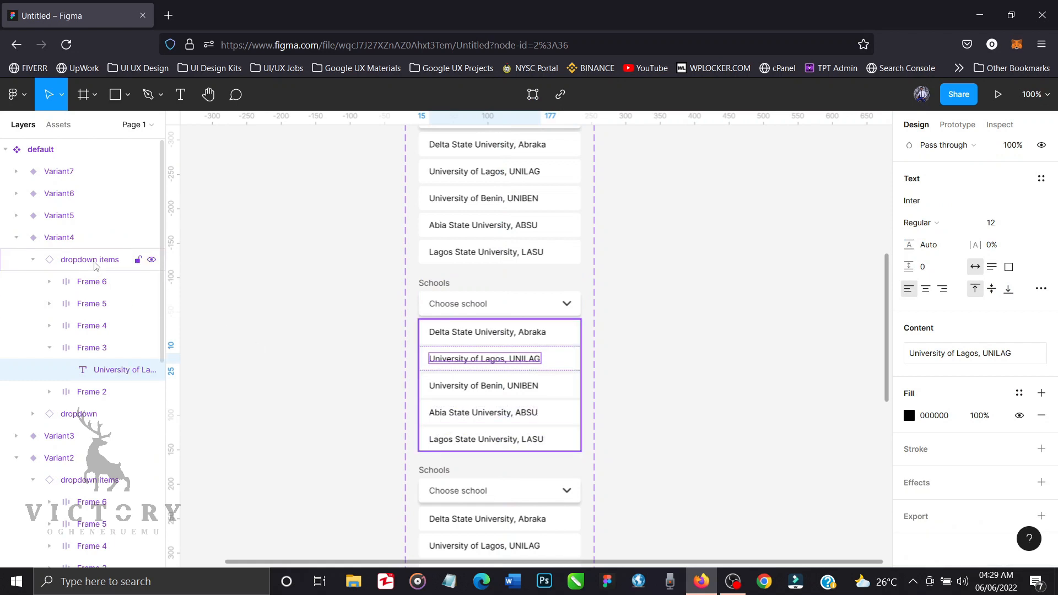
{"action": "left_click", "coordinate": [95, 265]}
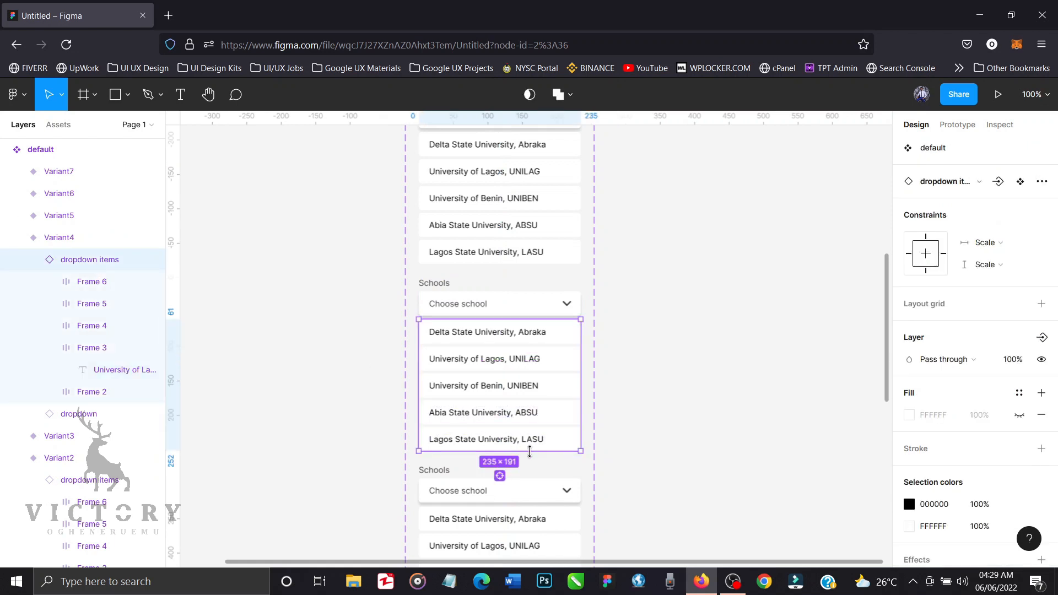
{"action": "left_click_drag", "start_coordinate": [530, 451], "coordinate": [528, 320]}
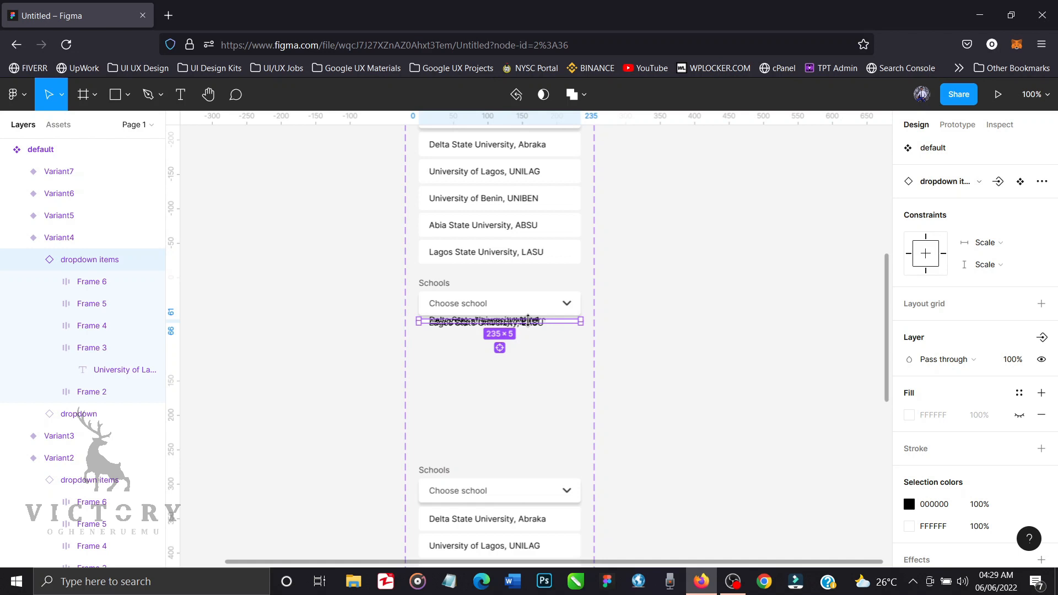
{"action": "left_click_drag", "start_coordinate": [528, 320], "coordinate": [528, 320]}
{"action": "key", "text": "ctrl+z"}
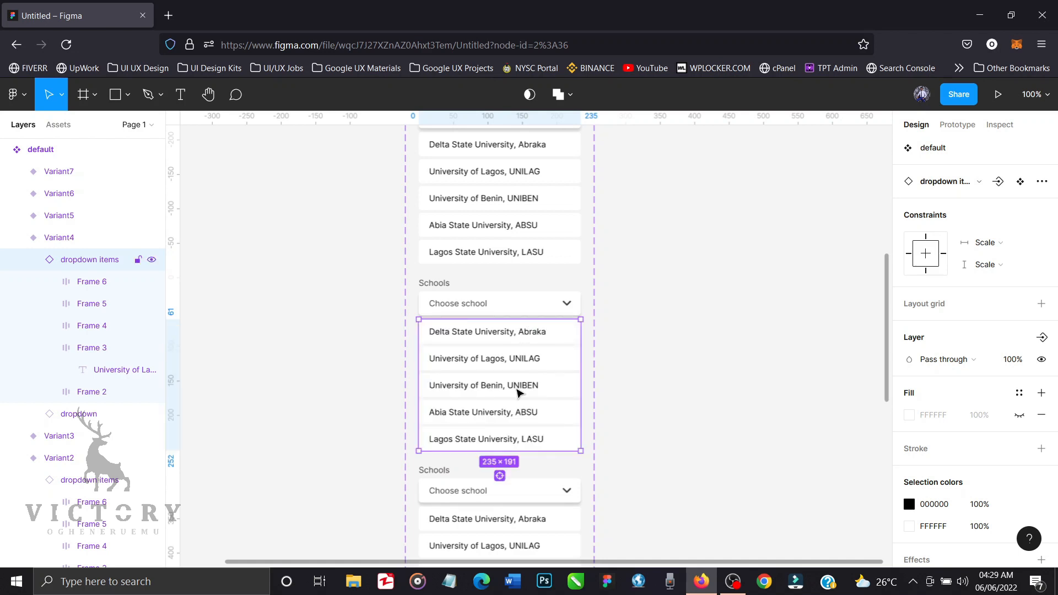
Step: Set the layer opacity of Frame 3 through Frame 6 in Variant4's "dropdown items" instance to 0%
{"action": "left_click", "coordinate": [92, 348]}
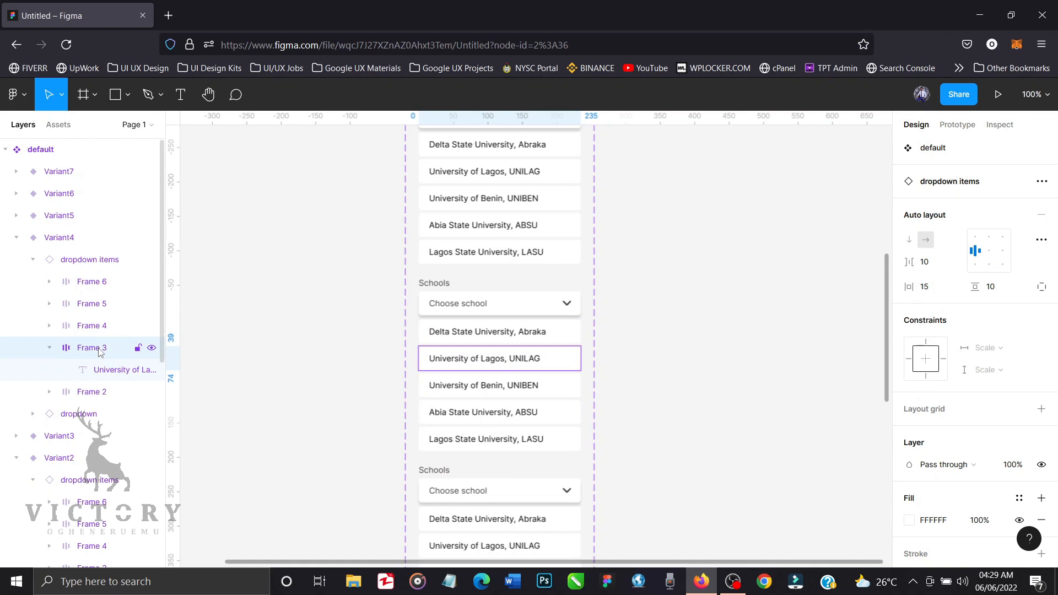
{"action": "left_click", "coordinate": [92, 281], "text": "shift"}
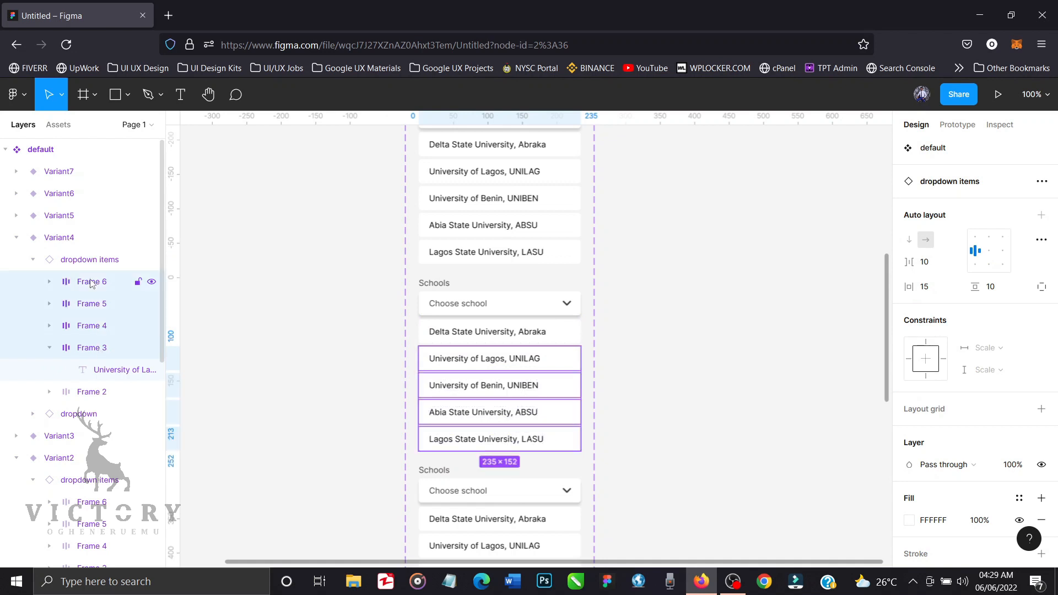
{"action": "left_click", "coordinate": [1012, 466]}
{"action": "type", "text": "0"}
{"action": "key", "text": "Return"}
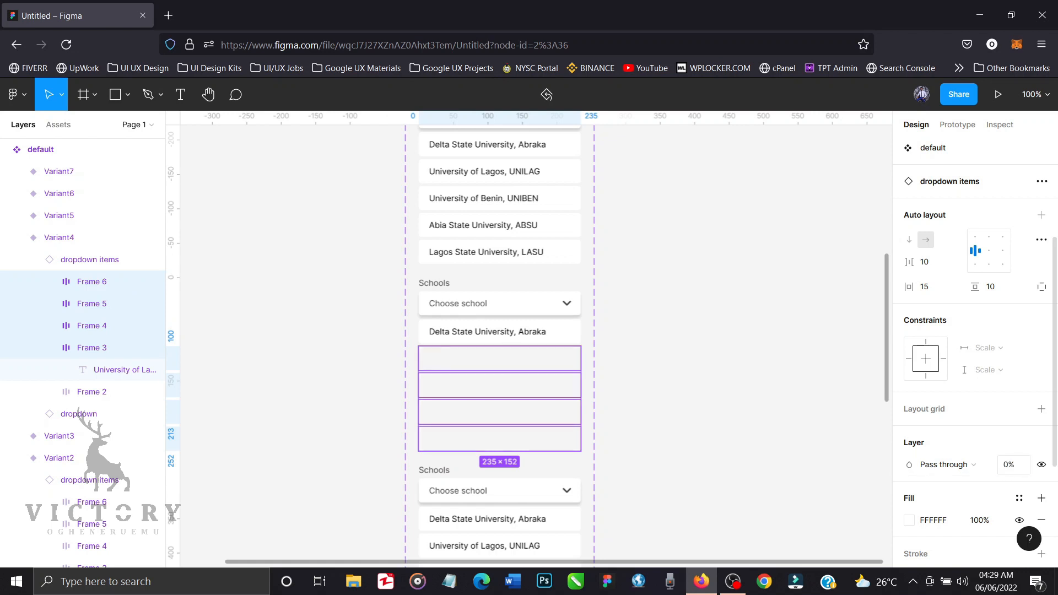
Step: Set the fill opacity of the "Choose school" text in Variant4's dropdown to 0%
{"action": "left_click", "coordinate": [471, 312]}
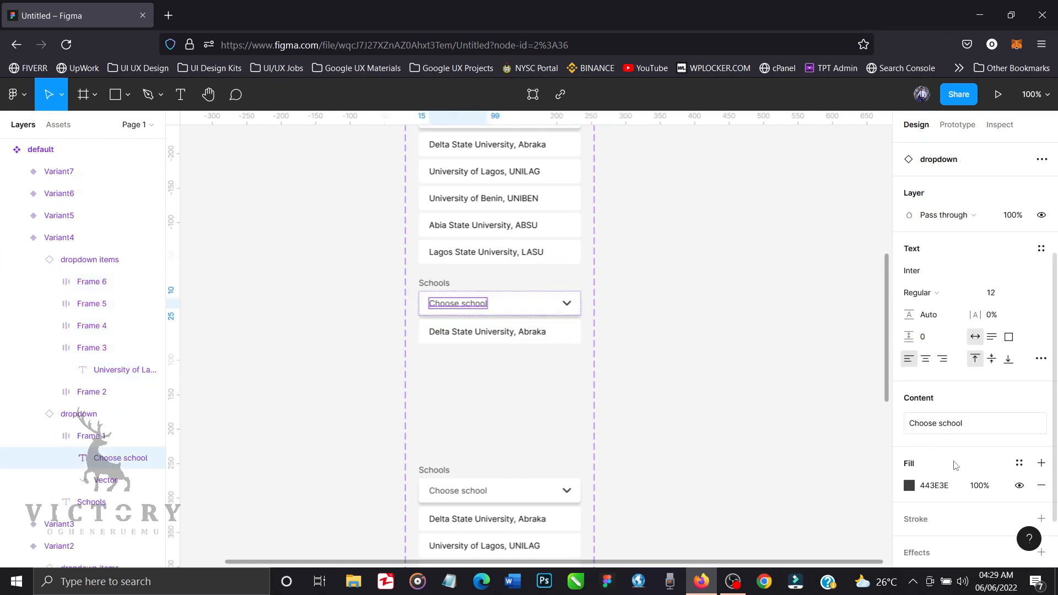
{"action": "left_click", "coordinate": [986, 490]}
{"action": "type", "text": "0"}
{"action": "key", "text": "Return"}
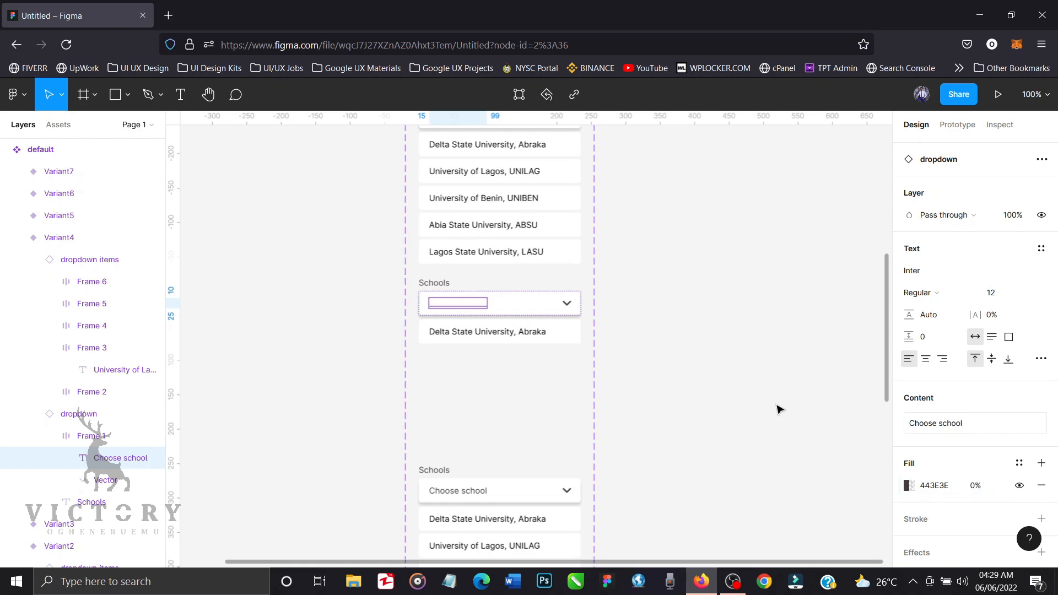
Step: Set the fill opacity of Frame 2, the "Delta State University, Abraka" row in Variant4, to 0%
{"action": "scroll", "coordinate": [633, 302], "scroll_direction": "up", "scroll_amount": 2}
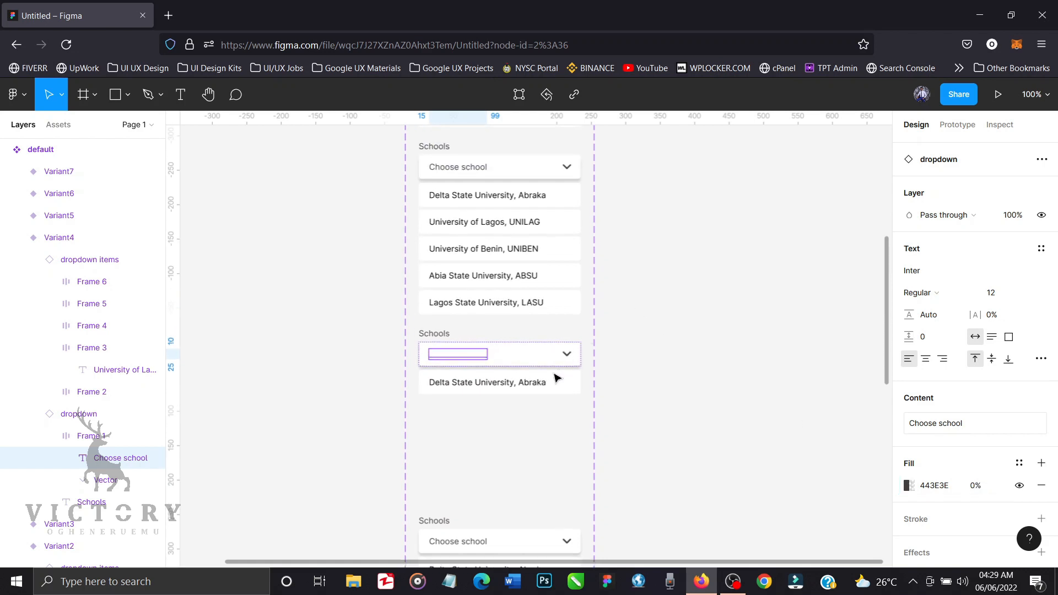
{"action": "double_click", "coordinate": [522, 387]}
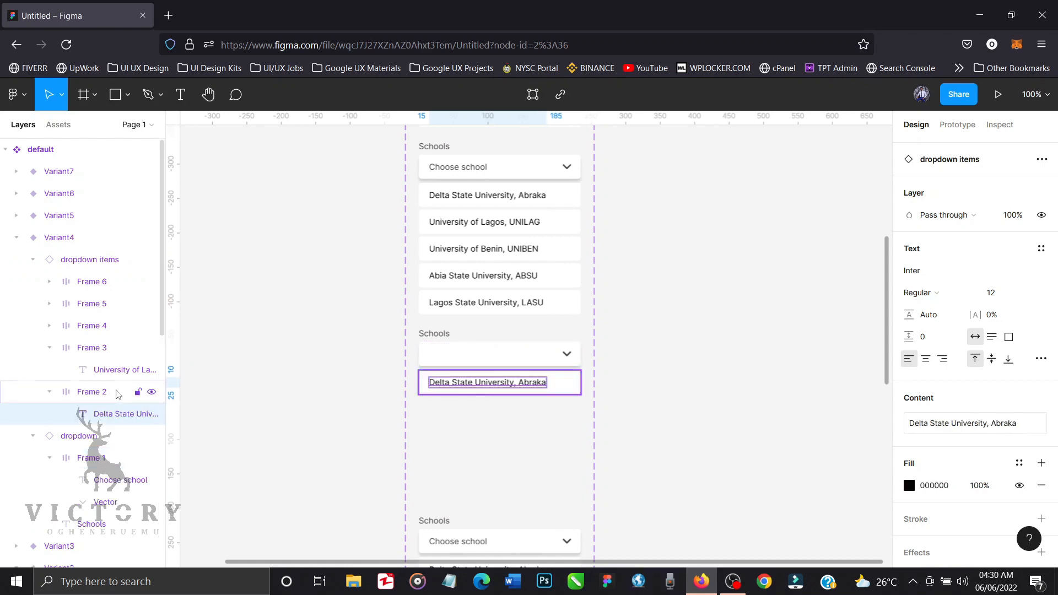
{"action": "key", "text": "Escape"}
{"action": "scroll", "coordinate": [1003, 456], "scroll_direction": "down", "scroll_amount": 1}
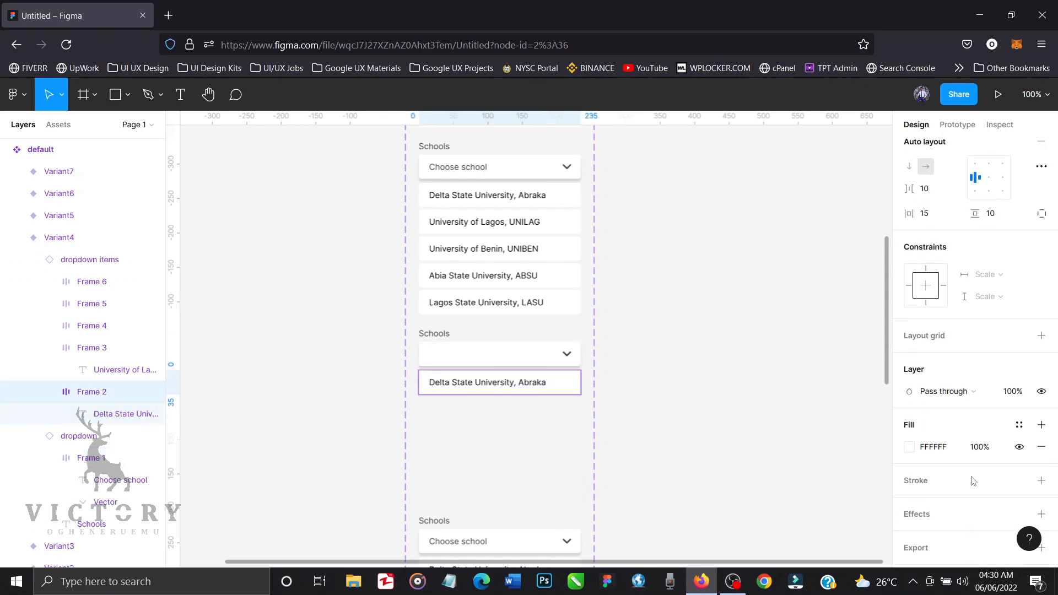
{"action": "left_click", "coordinate": [983, 450]}
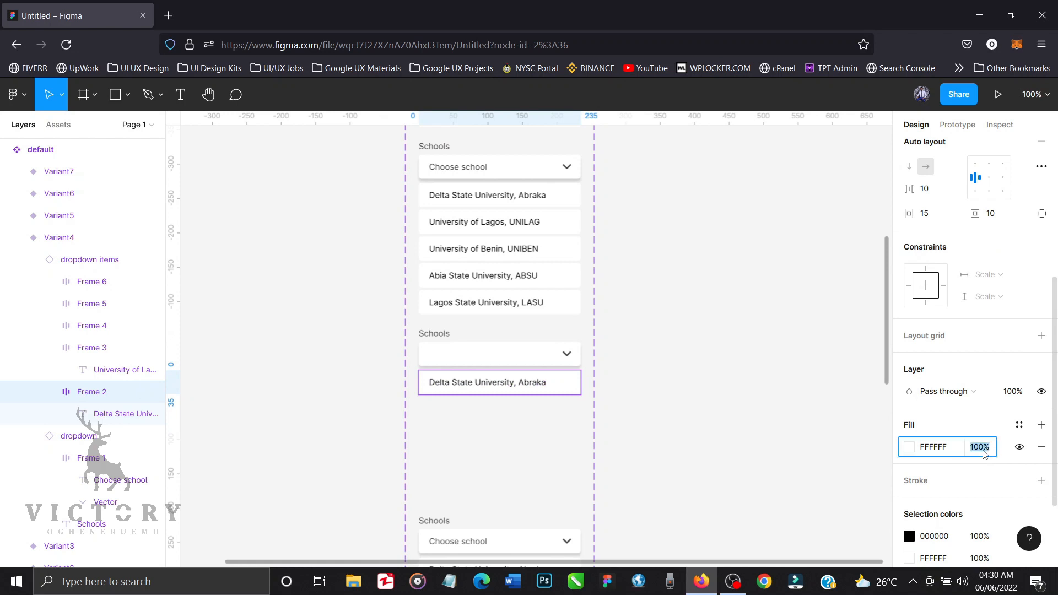
{"action": "type", "text": "0"}
{"action": "key", "text": "Return"}
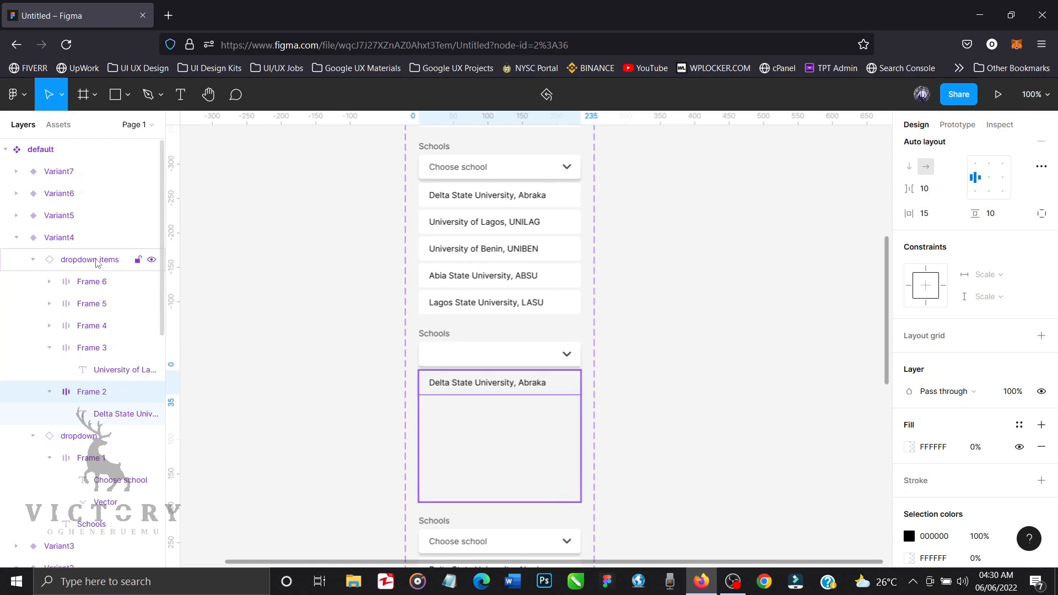
Step: Move Variant4's "dropdown items" instance up 42 px so "Delta State University, Abraka" sits inside the dropdown box
{"action": "left_click", "coordinate": [95, 261]}
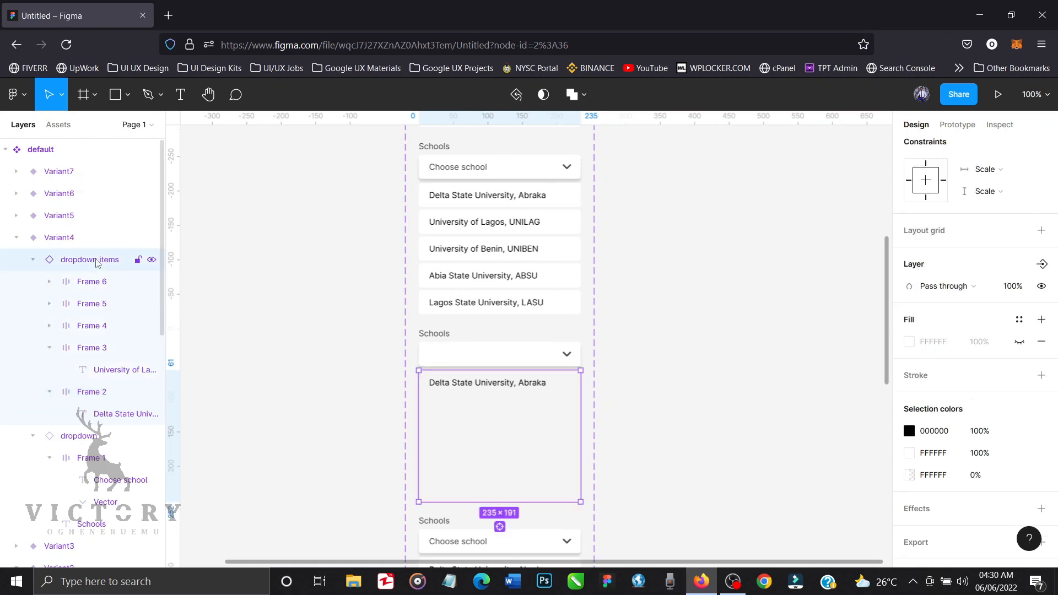
{"action": "key", "text": "shift+Up"}
{"action": "key", "text": "shift+Up"}
{"action": "key", "text": "shift+Up"}
{"action": "key", "text": "shift+Up"}
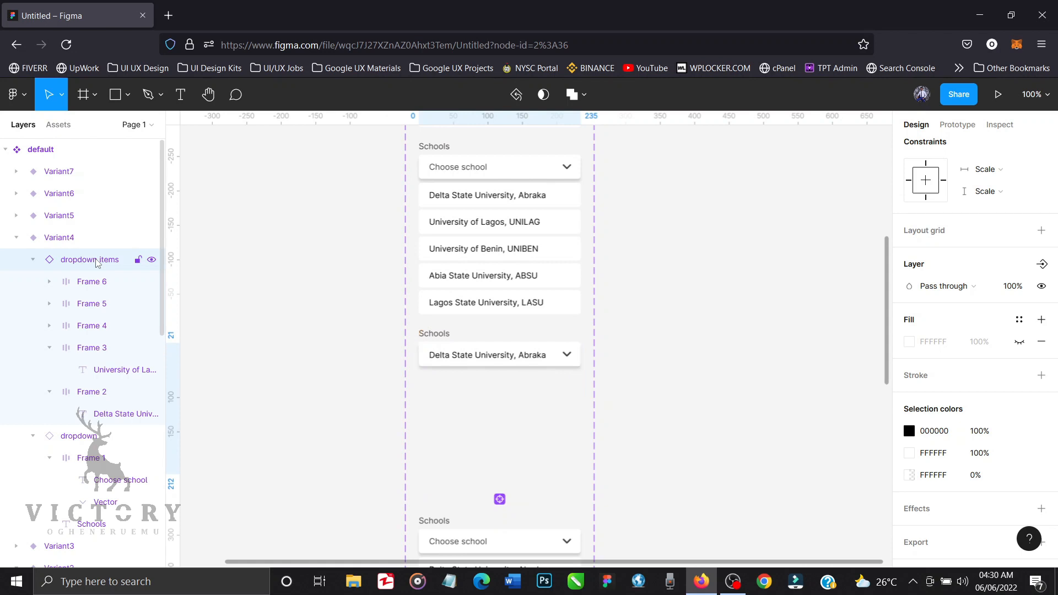
{"action": "key", "text": "Up"}
{"action": "key", "text": "Up"}
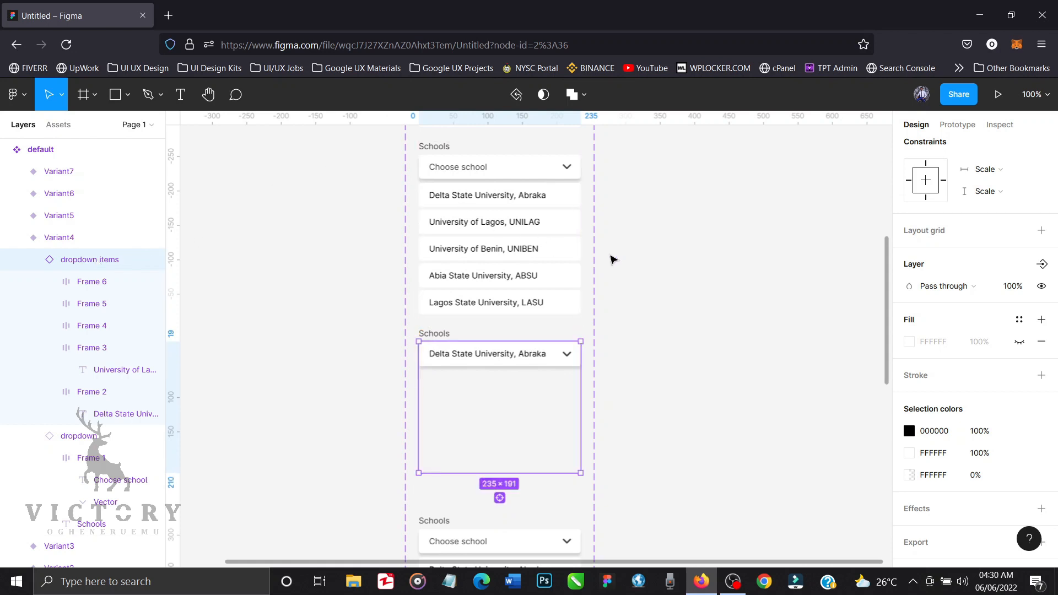
{"action": "scroll", "coordinate": [612, 259], "scroll_direction": "up", "scroll_amount": 2}
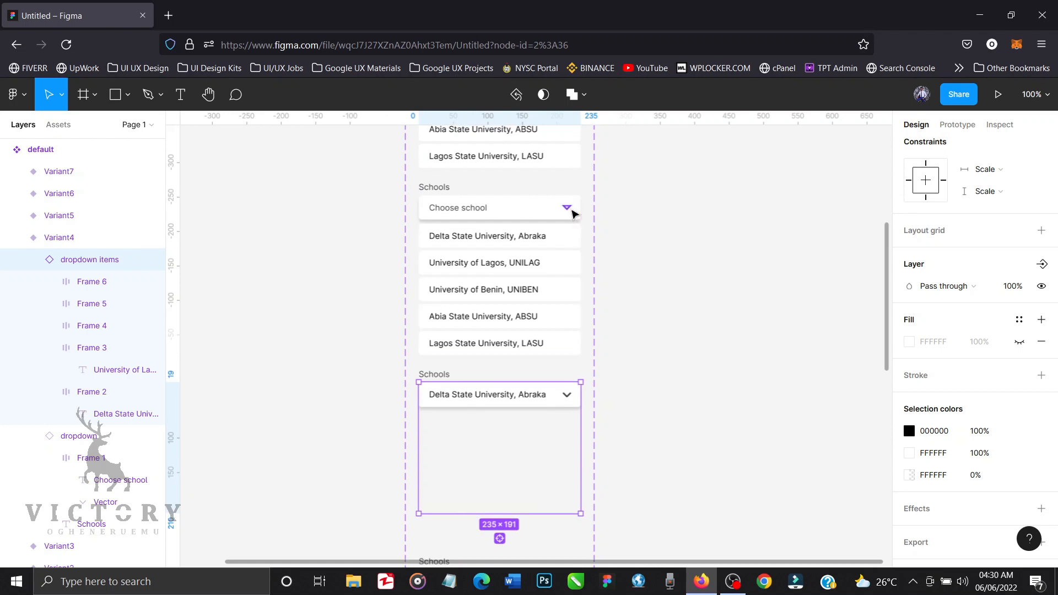
{"action": "left_click", "coordinate": [572, 214], "text": "ctrl"}
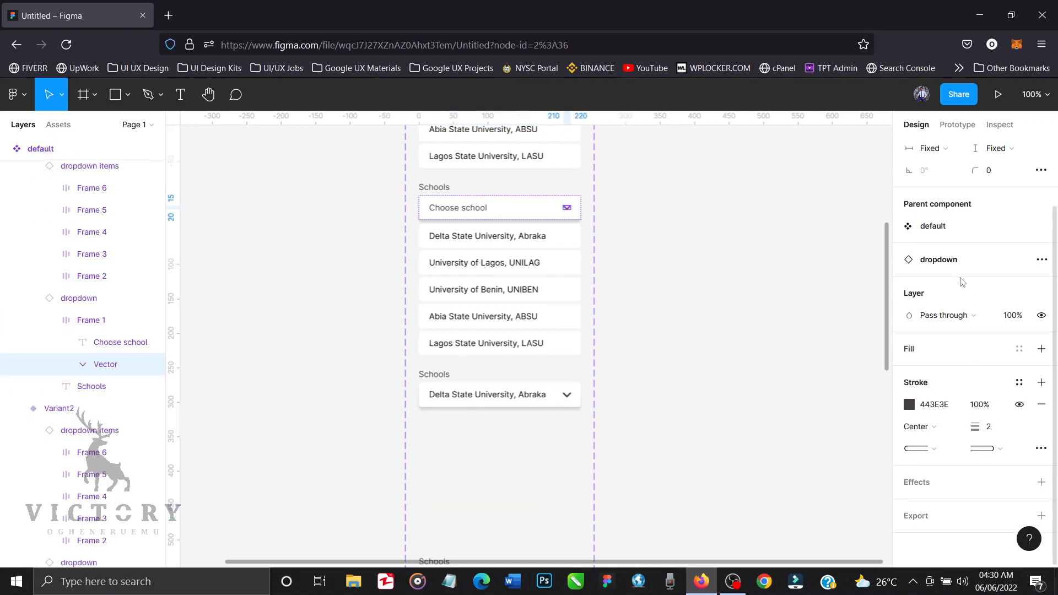
{"action": "left_click", "coordinate": [1022, 261]}
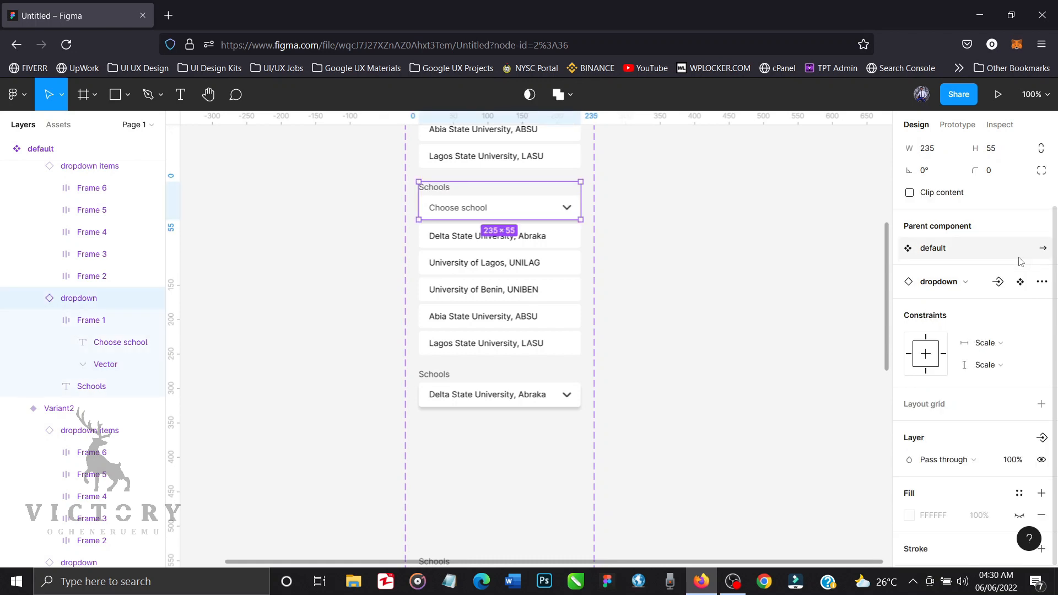
{"action": "left_click", "coordinate": [931, 174]}
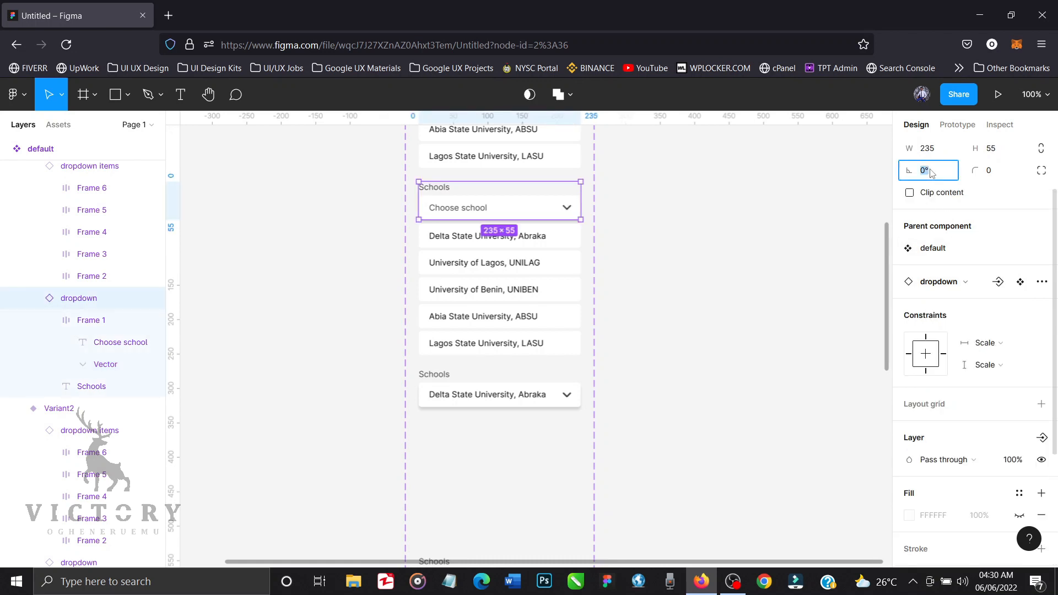
{"action": "type", "text": "1"}
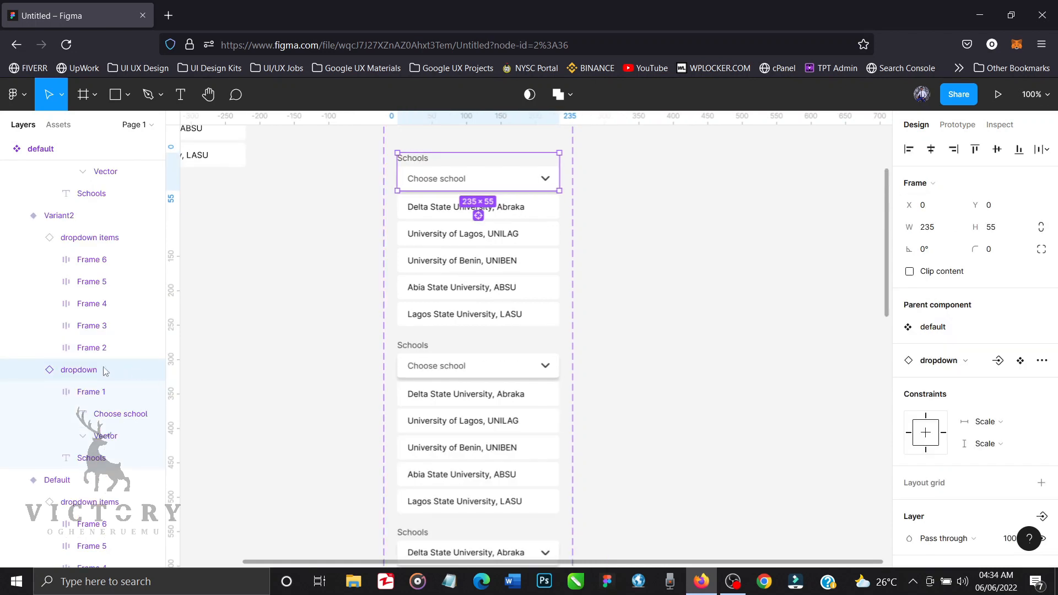
Step: Detach the dropdown instance in Variant2 and set its chevron vector's rotation to 180°
{"action": "right_click", "coordinate": [97, 371]}
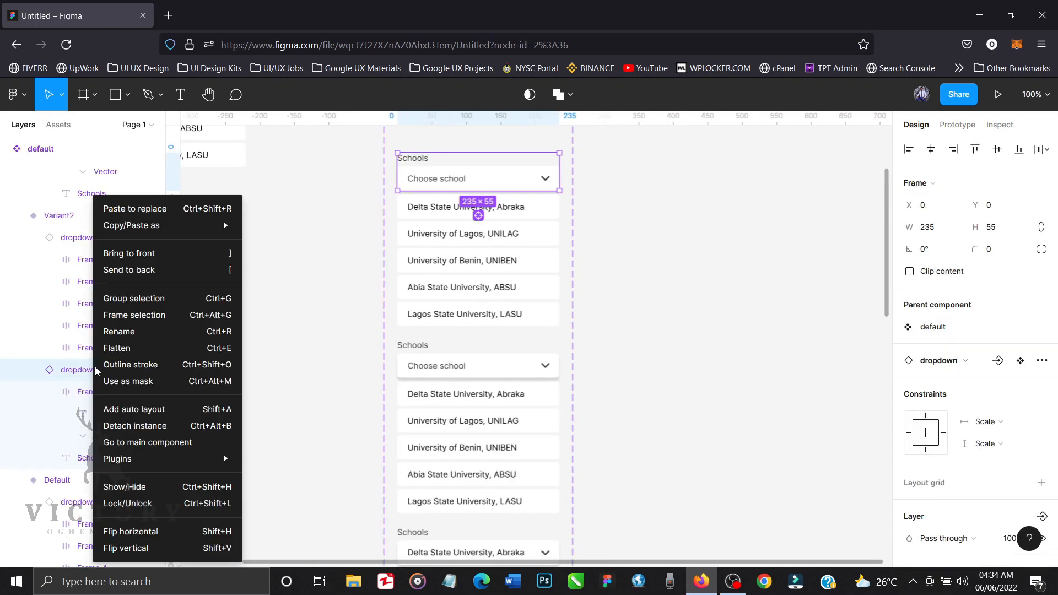
{"action": "left_click", "coordinate": [150, 427]}
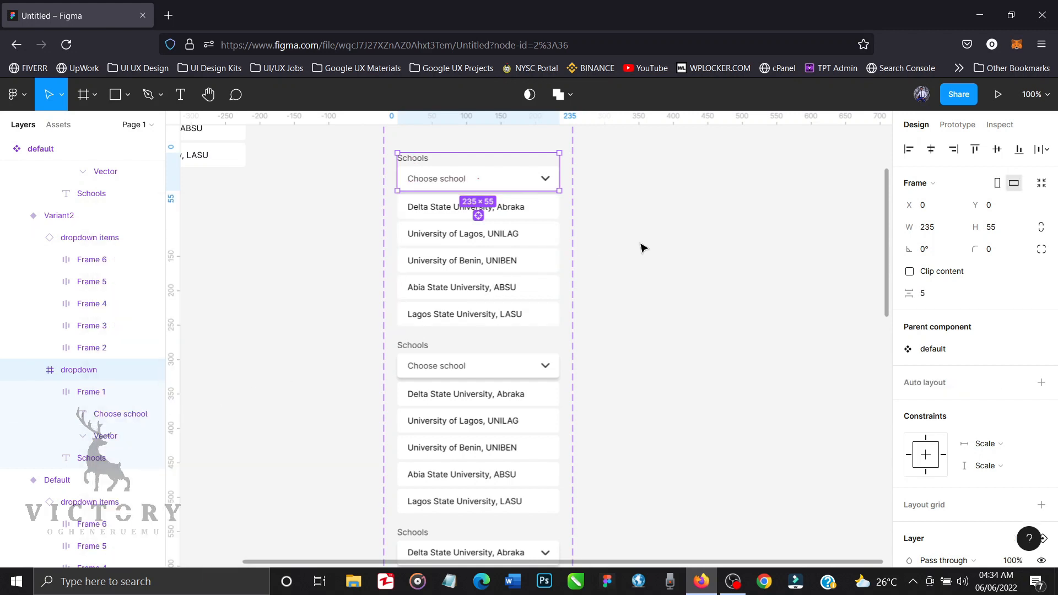
{"action": "left_click", "coordinate": [592, 228]}
{"action": "left_click", "coordinate": [553, 185]}
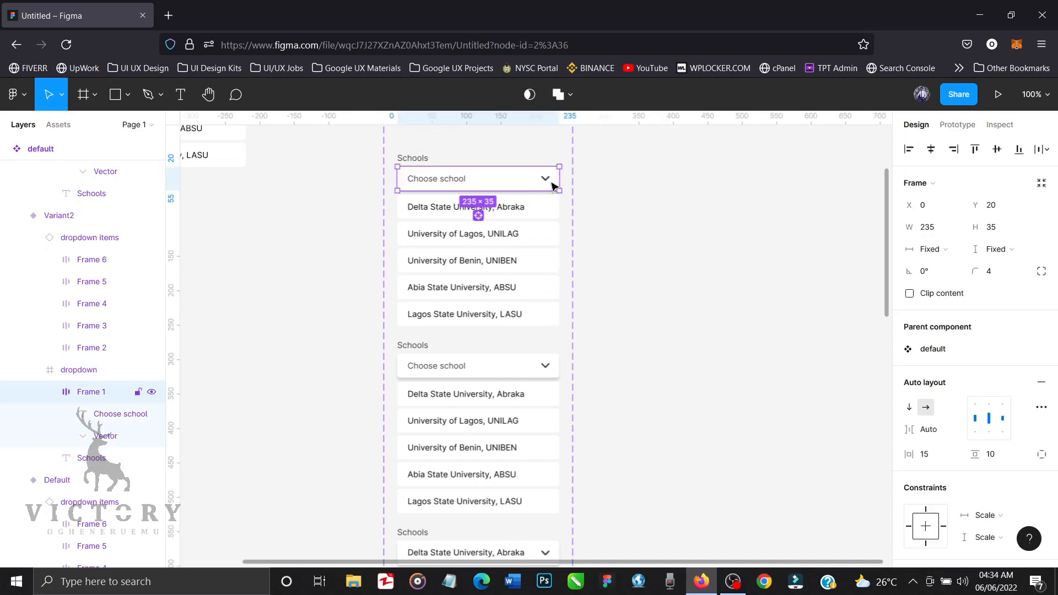
{"action": "left_click", "coordinate": [546, 179]}
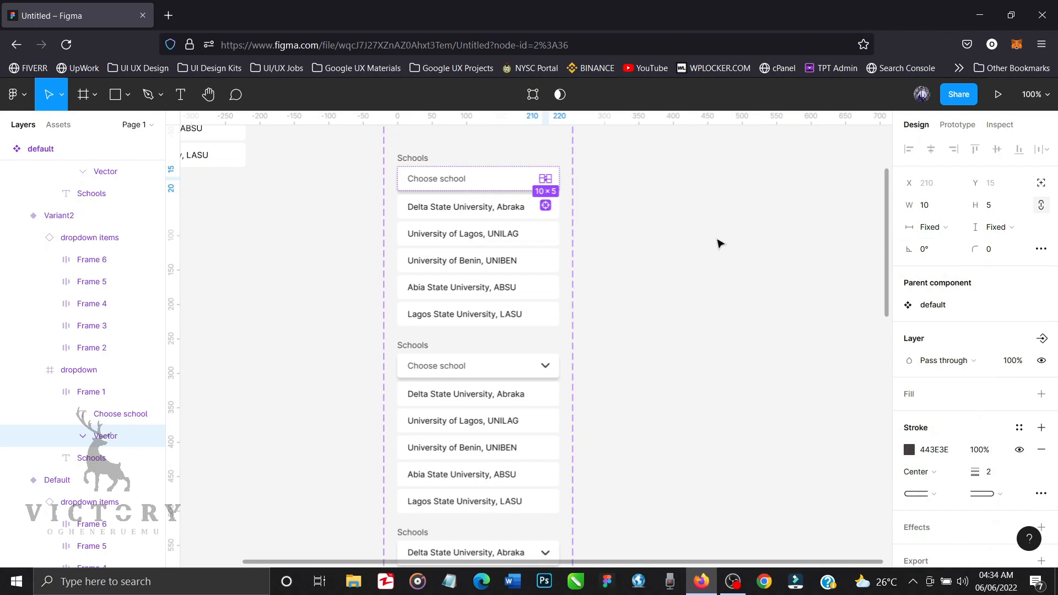
{"action": "left_click", "coordinate": [925, 251]}
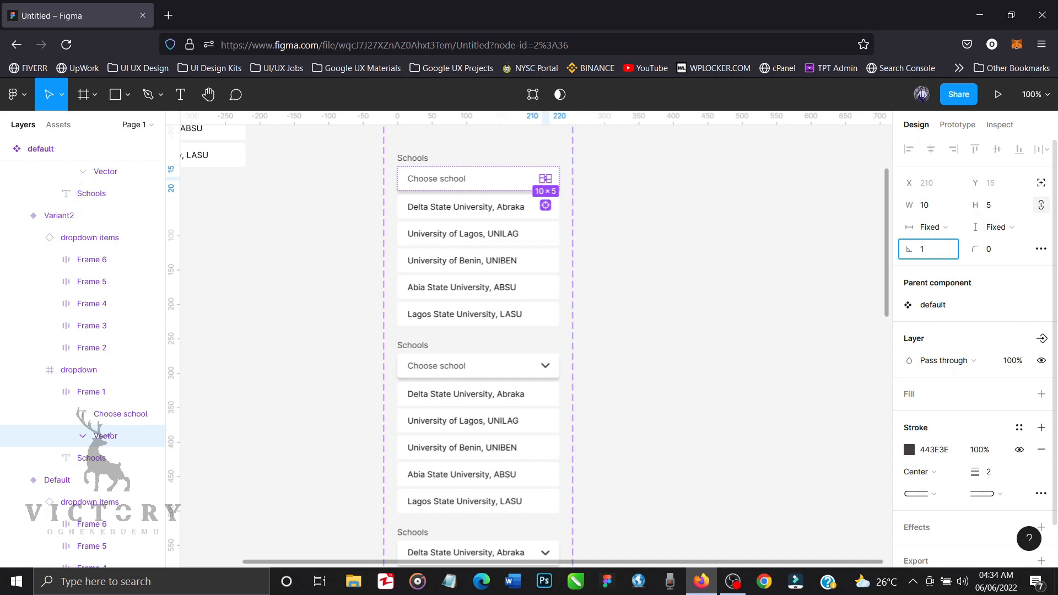
{"action": "key", "text": "Return"}
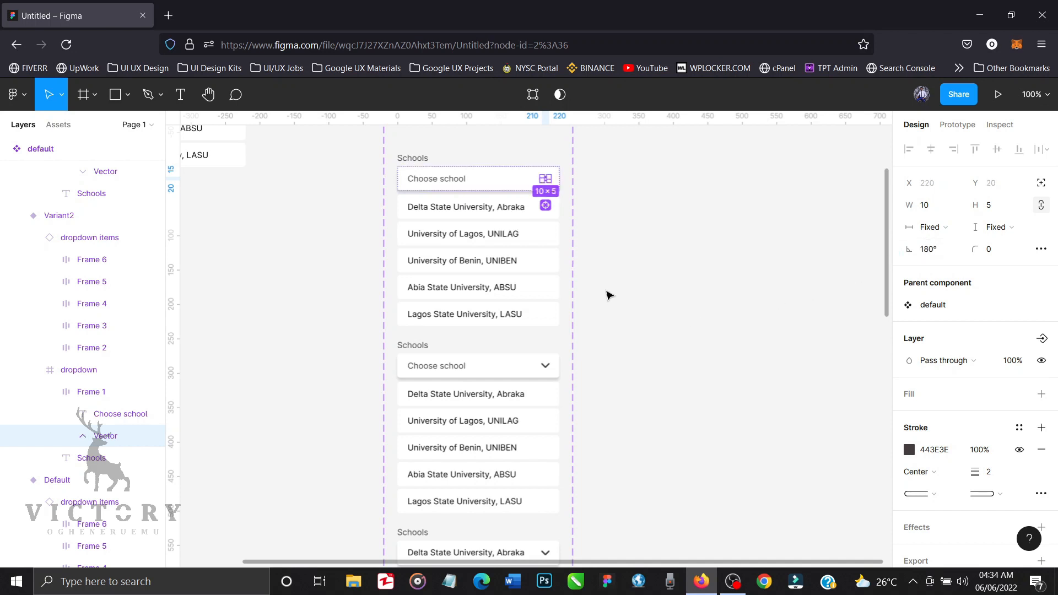
{"action": "scroll", "coordinate": [624, 326], "scroll_direction": "down", "scroll_amount": 3}
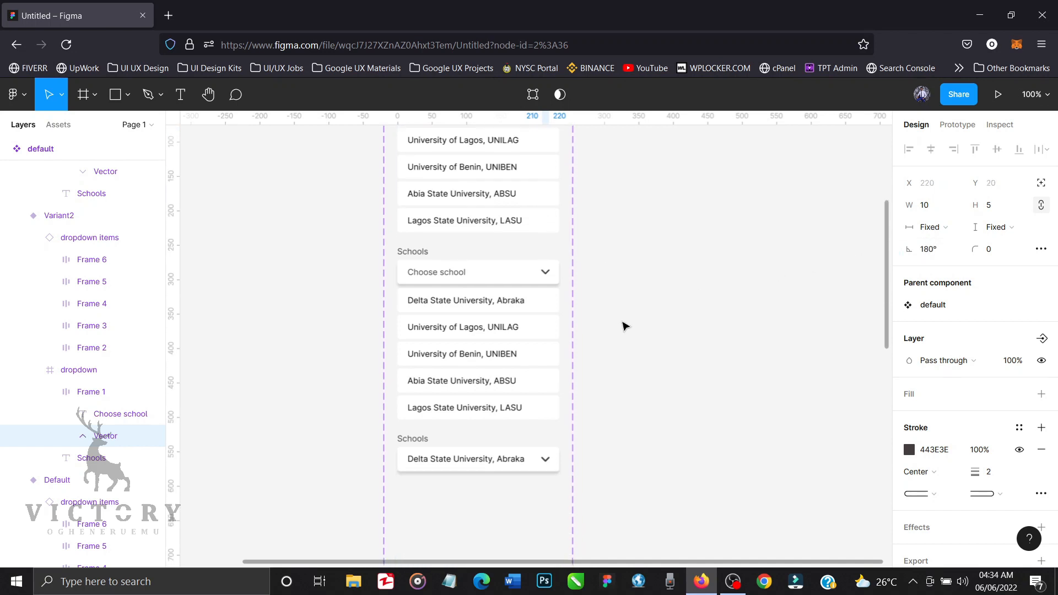
{"action": "scroll", "coordinate": [624, 327], "scroll_direction": "up", "scroll_amount": 5}
{"action": "scroll", "coordinate": [624, 326], "scroll_direction": "down", "scroll_amount": 5}
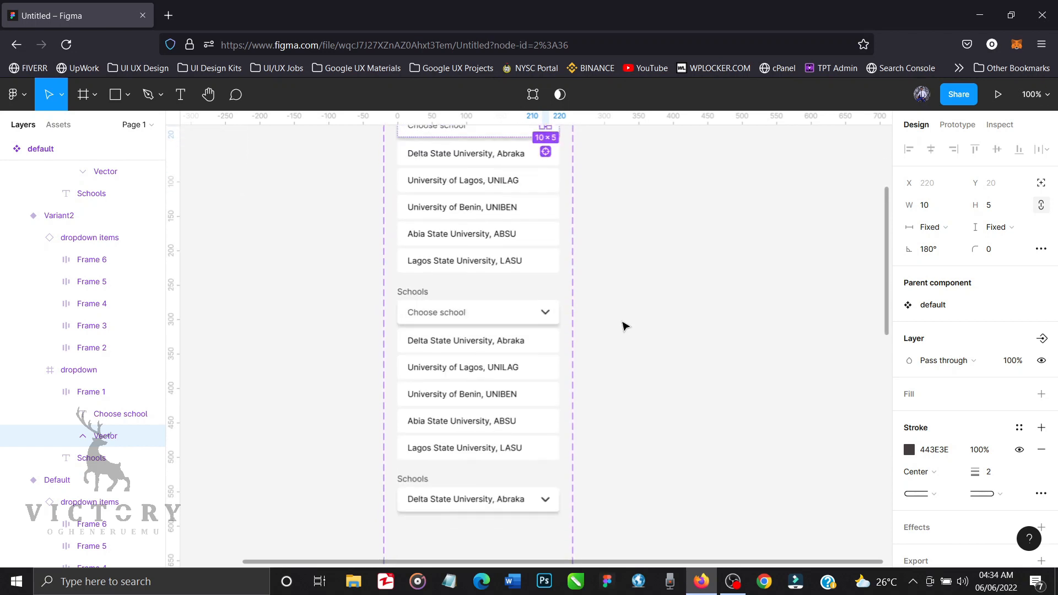
{"action": "scroll", "coordinate": [624, 326], "scroll_direction": "up", "scroll_amount": 11}
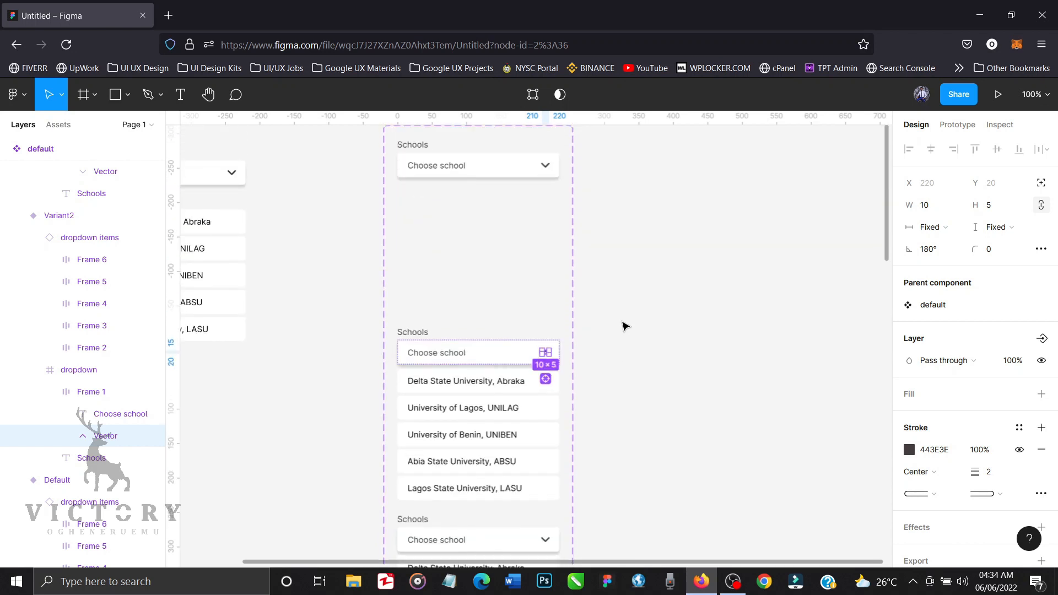
{"action": "scroll", "coordinate": [625, 326], "scroll_direction": "down", "scroll_amount": 5}
{"action": "scroll", "coordinate": [624, 326], "scroll_direction": "down", "scroll_amount": 3}
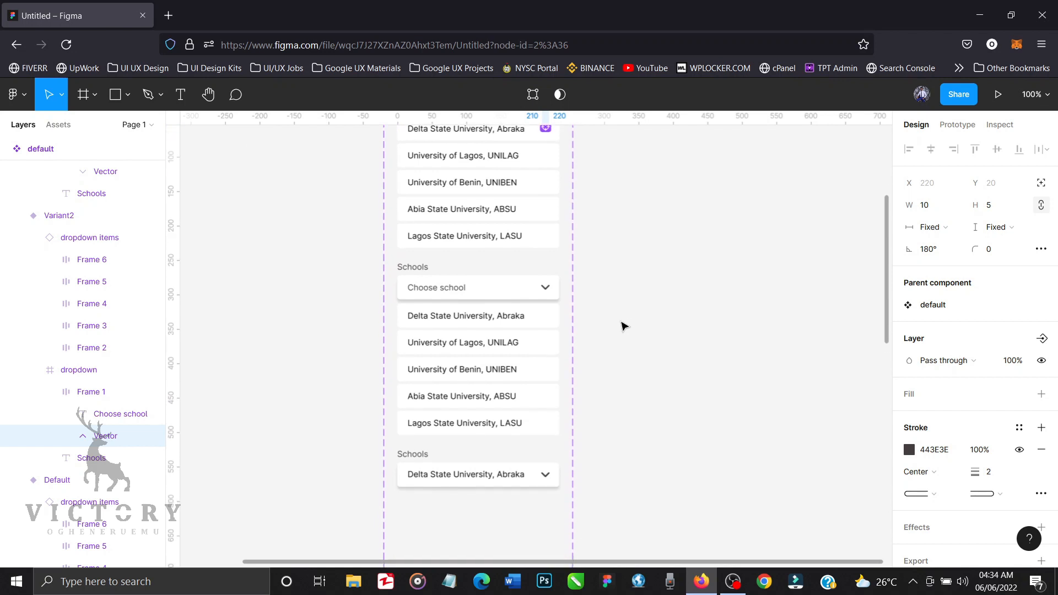
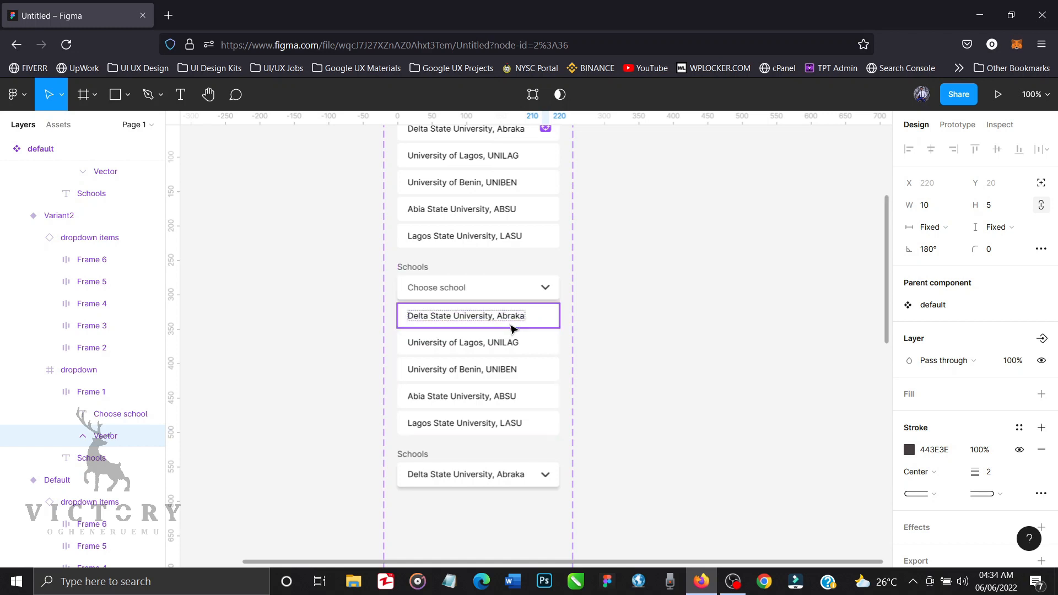
Step: Set the layer opacity of Frame 3 through Frame 6 in Variant3's "dropdown items" instance to 0%
{"action": "left_click", "coordinate": [512, 329]}
{"action": "scroll", "coordinate": [101, 291], "scroll_direction": "up", "scroll_amount": 3}
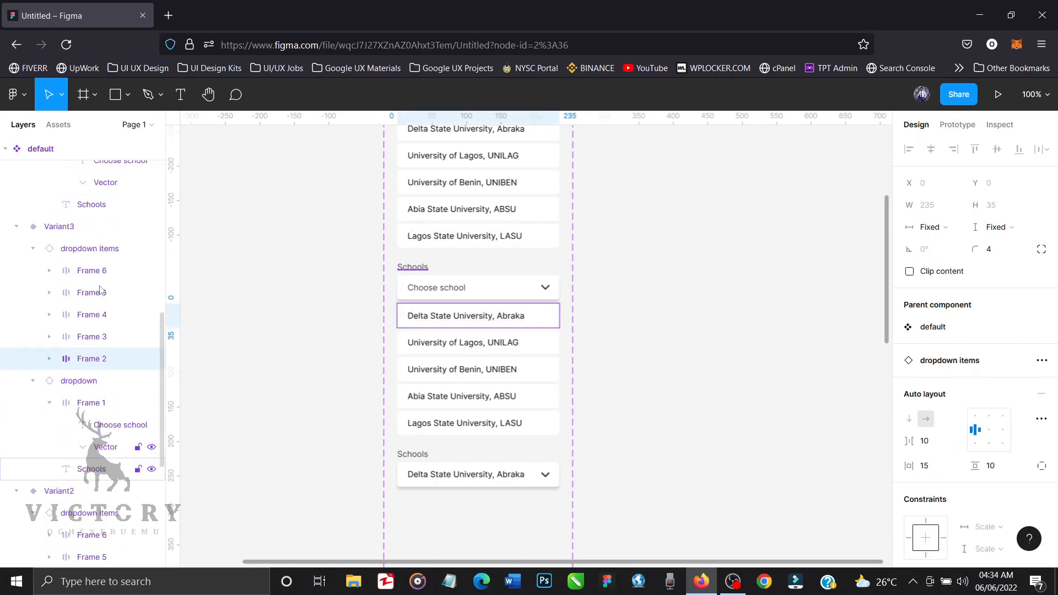
{"action": "scroll", "coordinate": [101, 291], "scroll_direction": "up", "scroll_amount": 2}
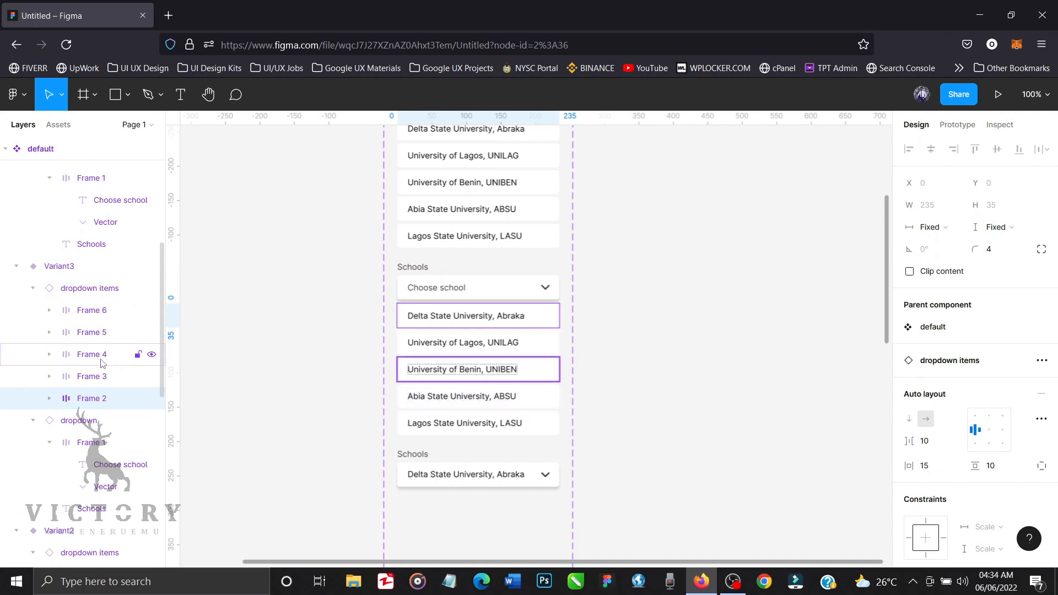
{"action": "left_click", "coordinate": [101, 377]}
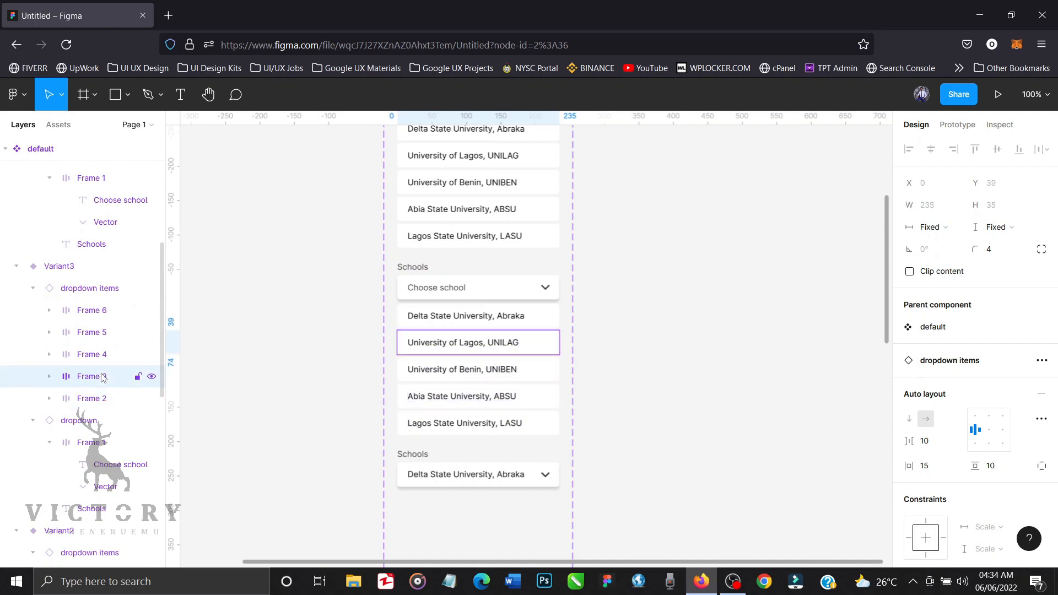
{"action": "left_click", "coordinate": [99, 312], "text": "shift"}
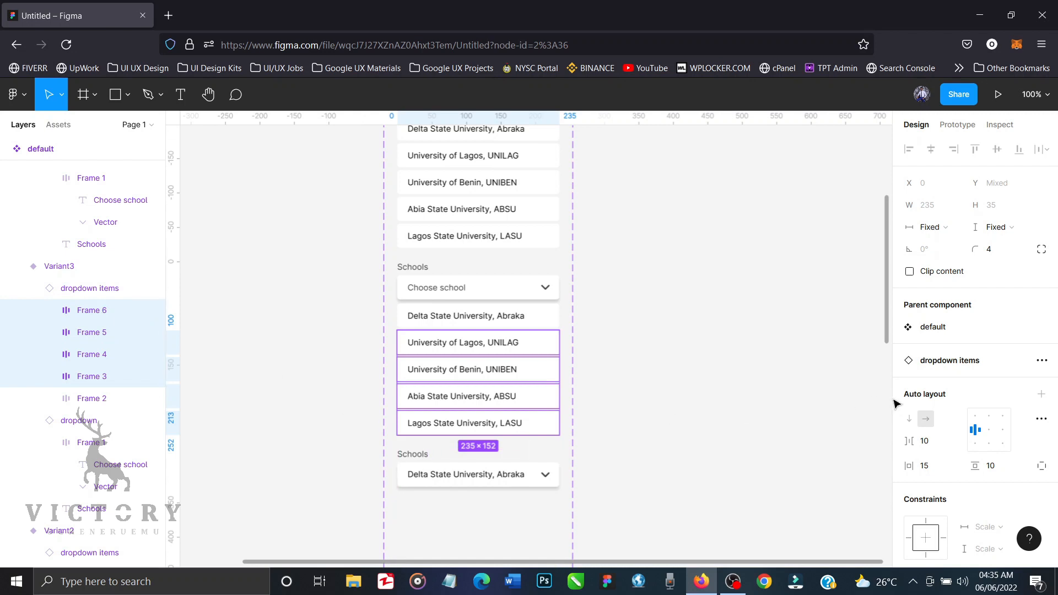
{"action": "scroll", "coordinate": [990, 464], "scroll_direction": "down", "scroll_amount": 4}
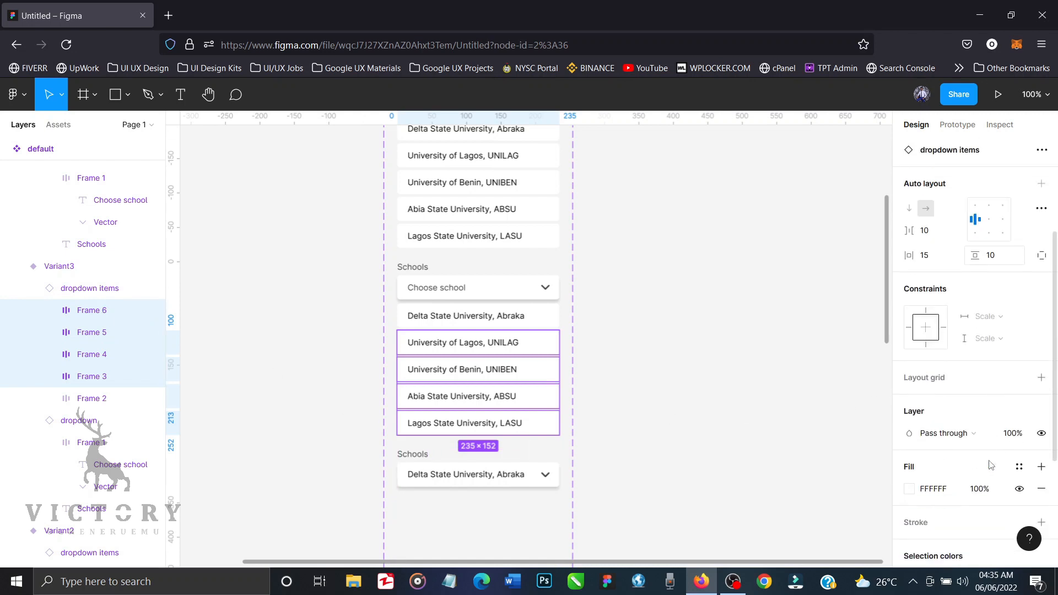
{"action": "left_click", "coordinate": [1014, 433]}
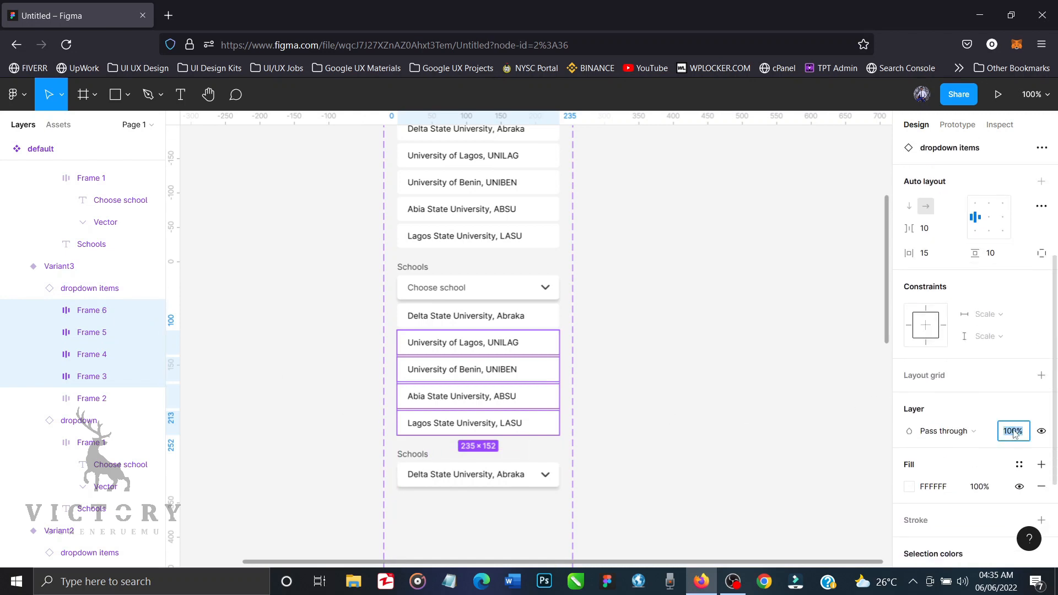
{"action": "type", "text": "0"}
{"action": "key", "text": "Return"}
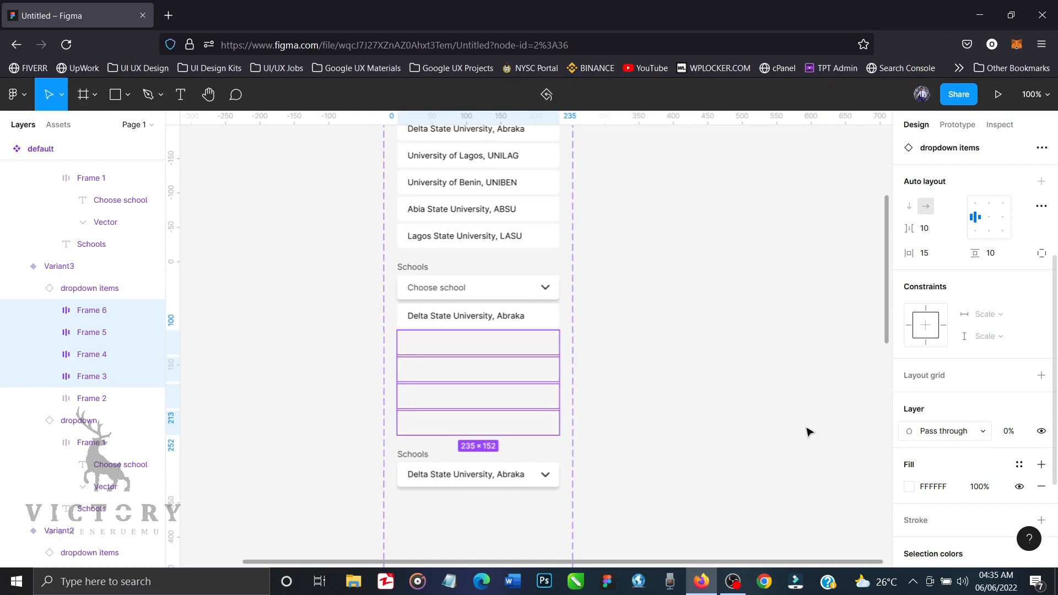
Step: Set the fill opacity of Frame 2, the "Delta State University, Abraka" row in Variant3, to 0%
{"action": "left_click", "coordinate": [110, 398]}
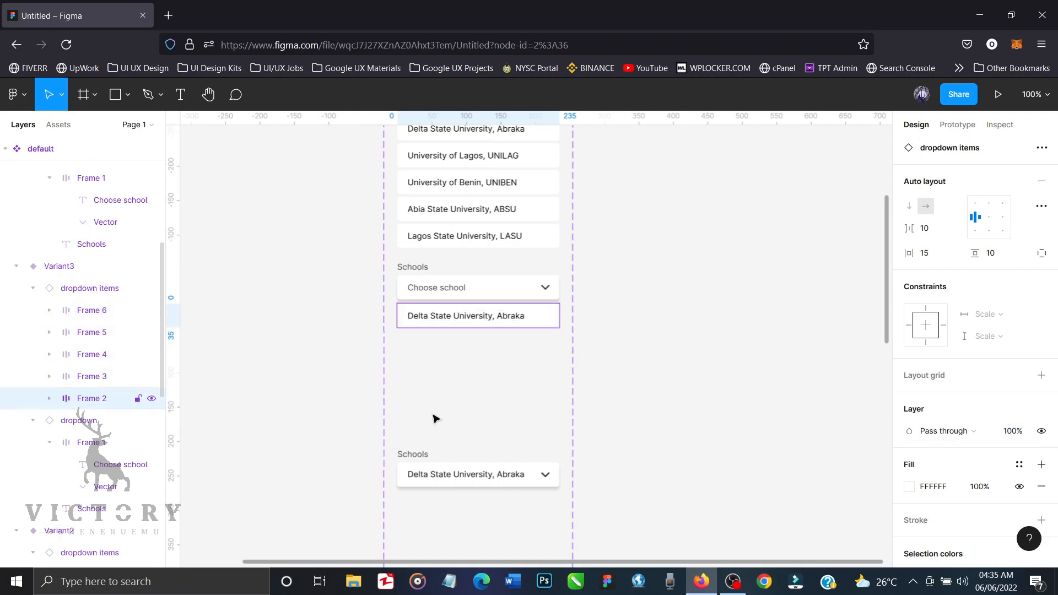
{"action": "left_click", "coordinate": [981, 487]}
{"action": "type", "text": "0"}
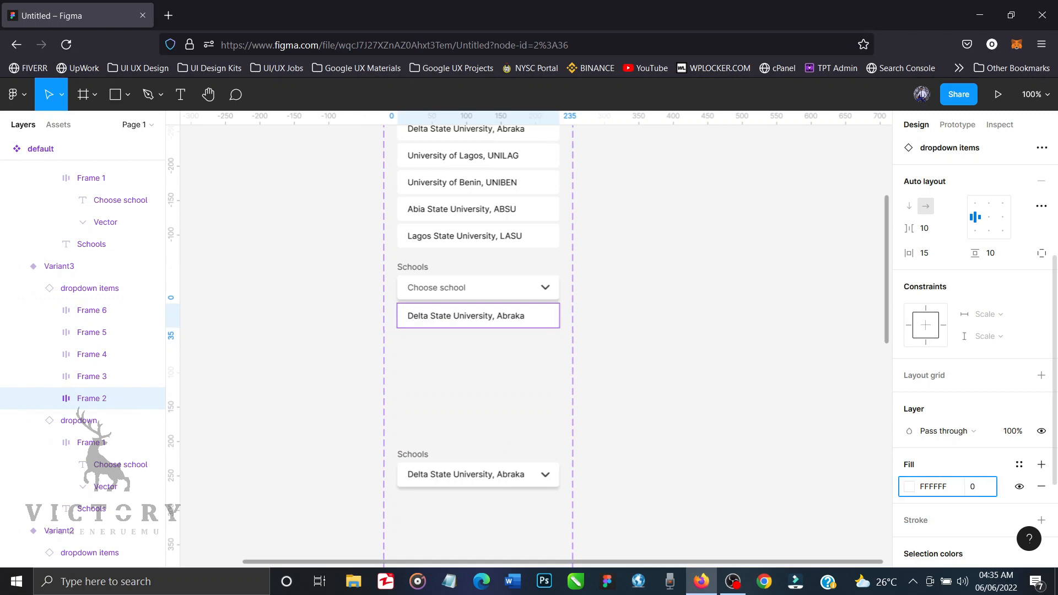
{"action": "key", "text": "Return"}
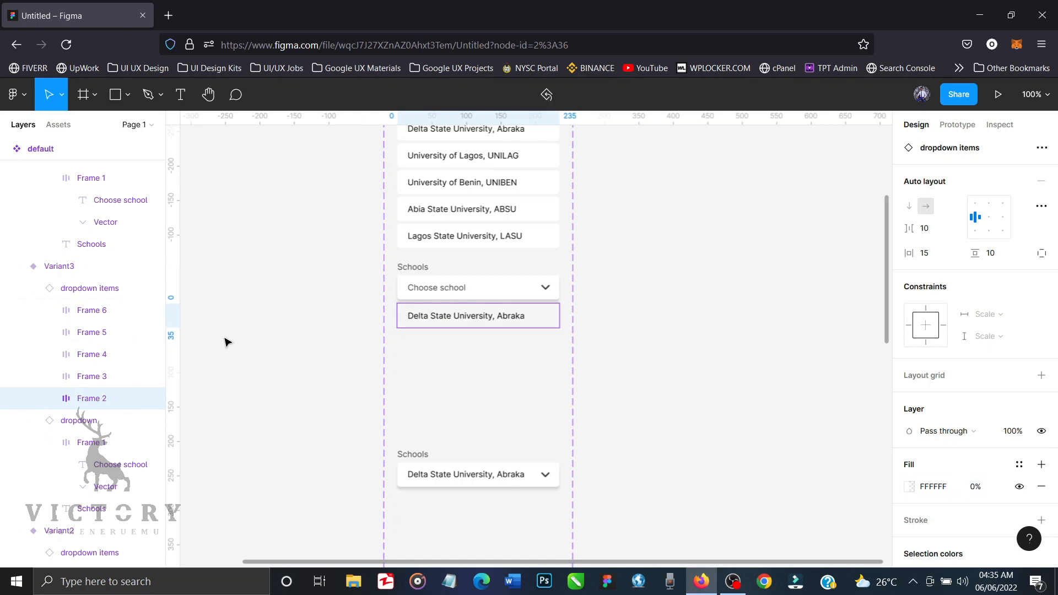
Step: Set the fill opacity of the "Choose school" text in Variant3's dropdown to 0%
{"action": "double_click", "coordinate": [426, 294]}
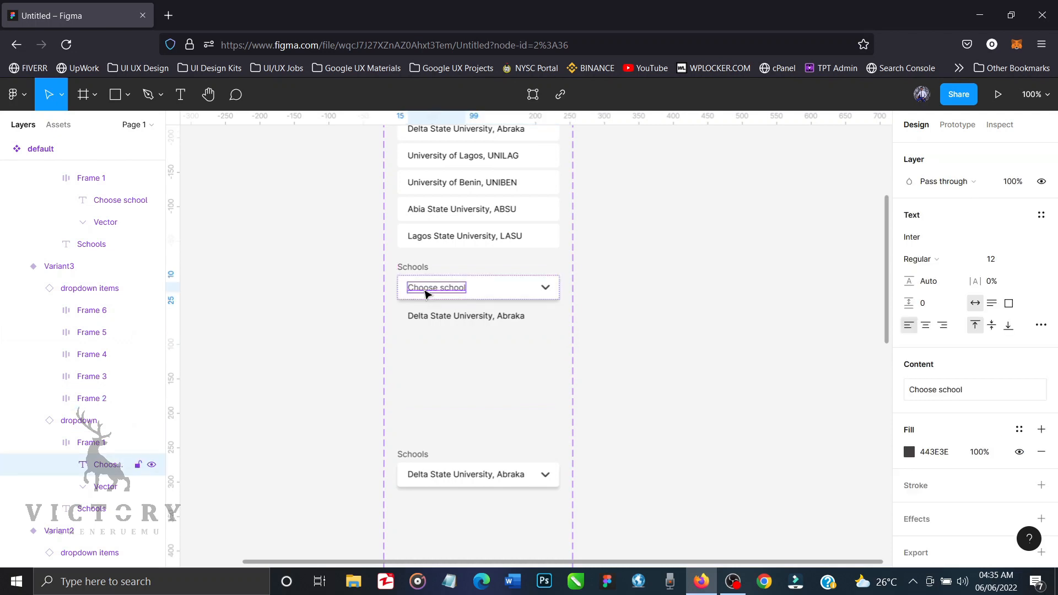
{"action": "left_click", "coordinate": [984, 457]}
{"action": "type", "text": "0"}
{"action": "key", "text": "Return"}
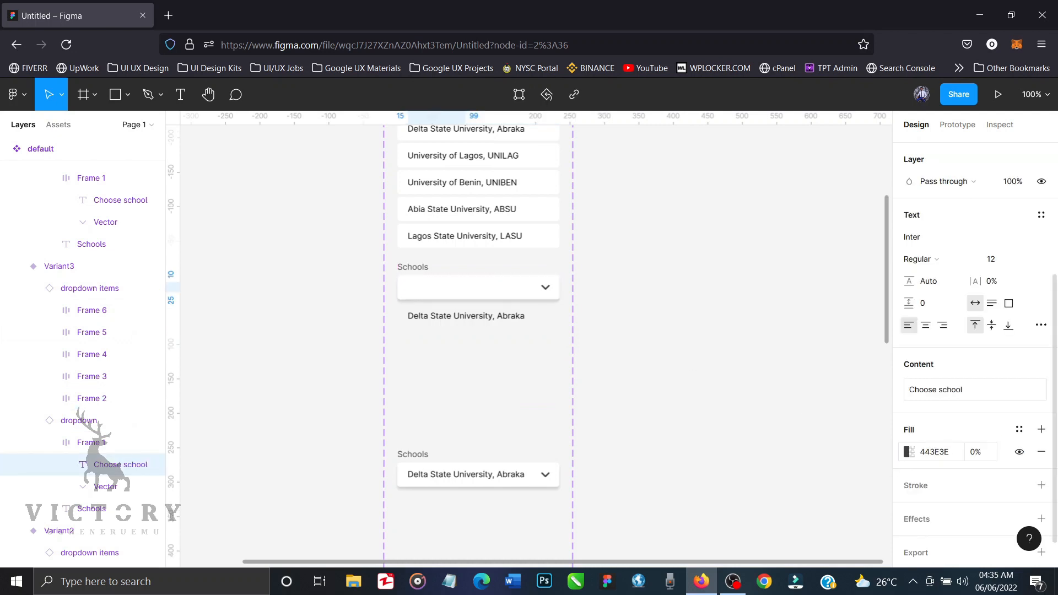
Step: Move Variant3's "dropdown items" instance up 42 px so "Delta State University, Abraka" sits inside the dropdown box
{"action": "left_click", "coordinate": [100, 292]}
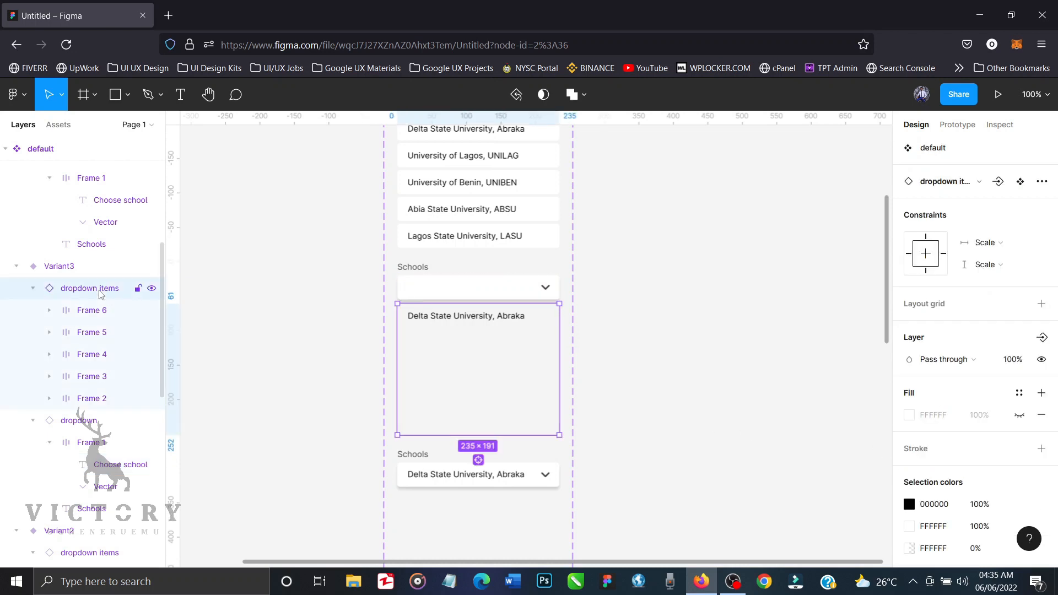
{"action": "key", "text": "shift+Up"}
{"action": "key", "text": "shift+Up"}
{"action": "key", "text": "shift+Up"}
{"action": "key", "text": "shift+Up"}
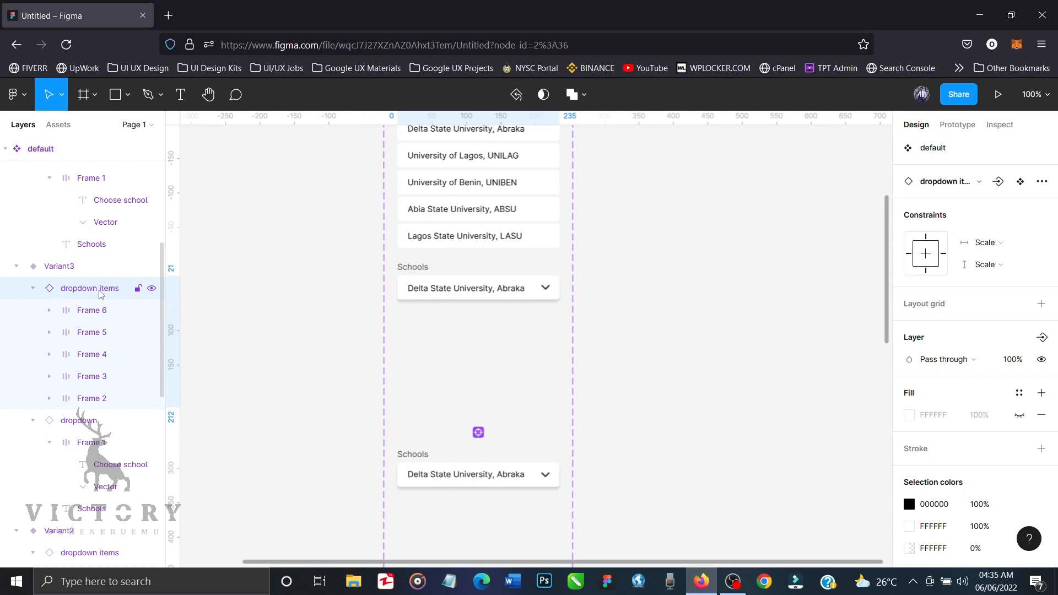
{"action": "key", "text": "Up"}
{"action": "key", "text": "Up"}
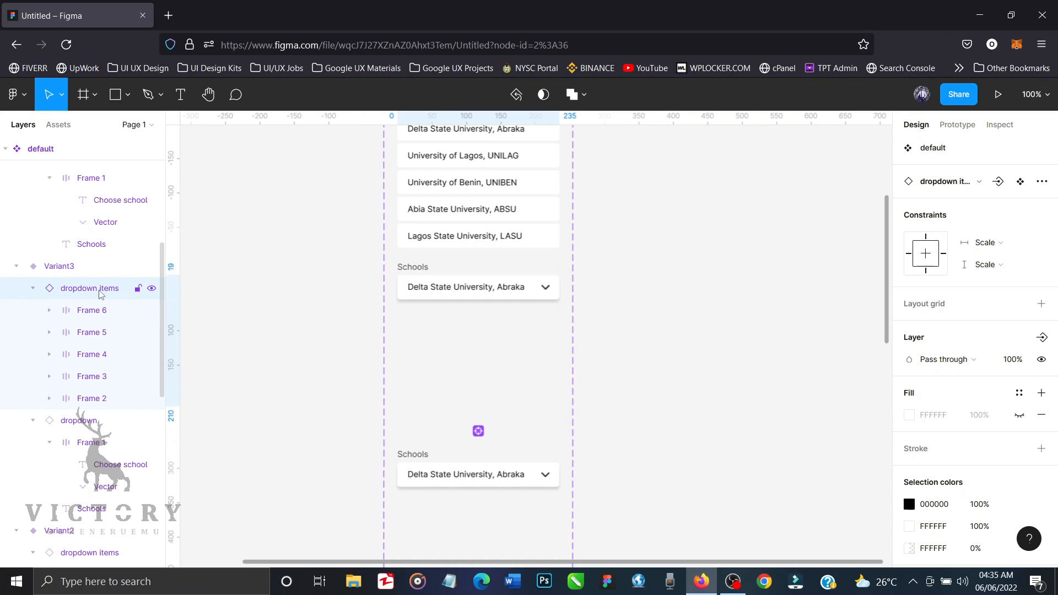
Step: Set the layer opacity of Frame 3, the "University of Lagos, UNILAG" row in Variant4, to 100%
{"action": "scroll", "coordinate": [533, 426], "scroll_direction": "down", "scroll_amount": 3}
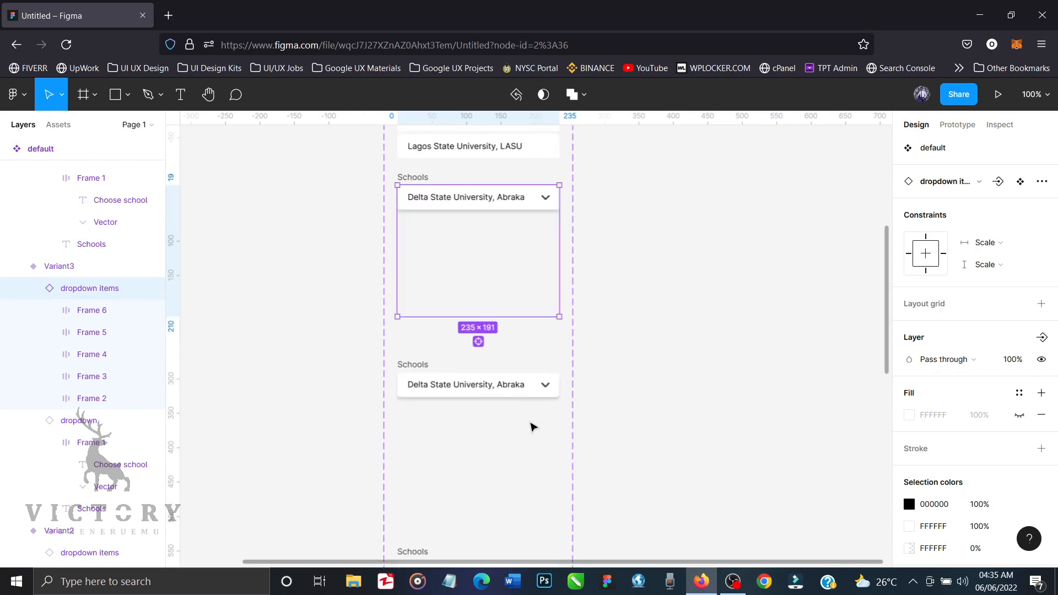
{"action": "scroll", "coordinate": [532, 426], "scroll_direction": "up", "scroll_amount": 15}
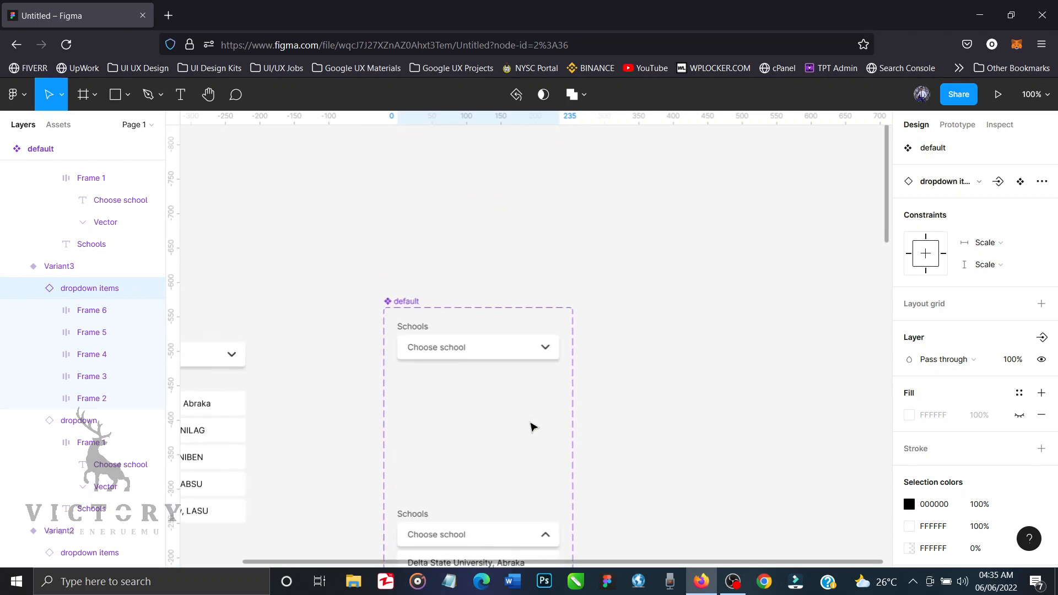
{"action": "scroll", "coordinate": [532, 426], "scroll_direction": "down", "scroll_amount": 12}
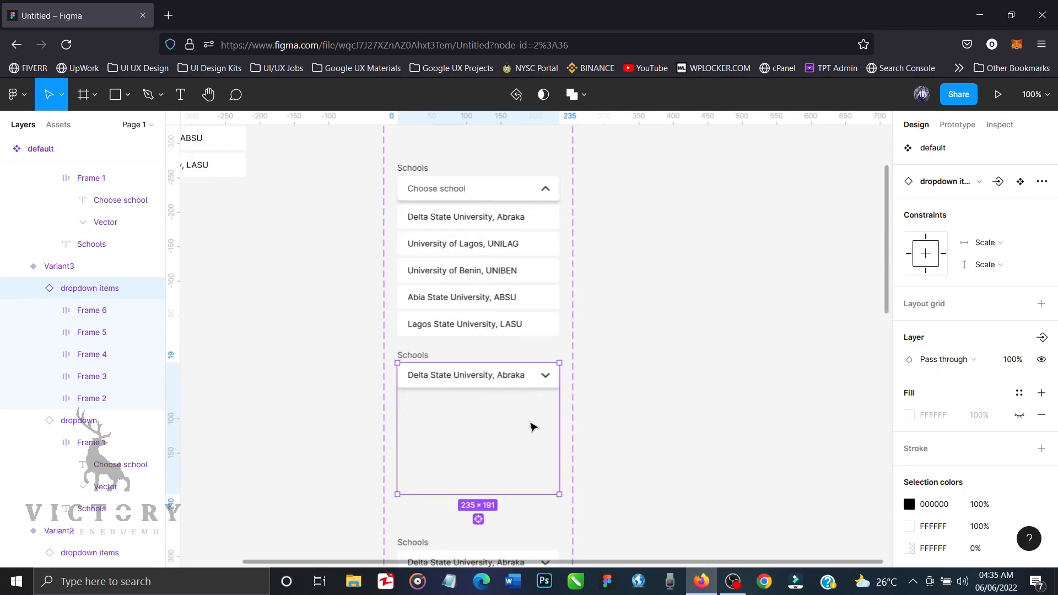
{"action": "scroll", "coordinate": [533, 426], "scroll_direction": "up", "scroll_amount": 8}
{"action": "scroll", "coordinate": [532, 426], "scroll_direction": "down", "scroll_amount": 13}
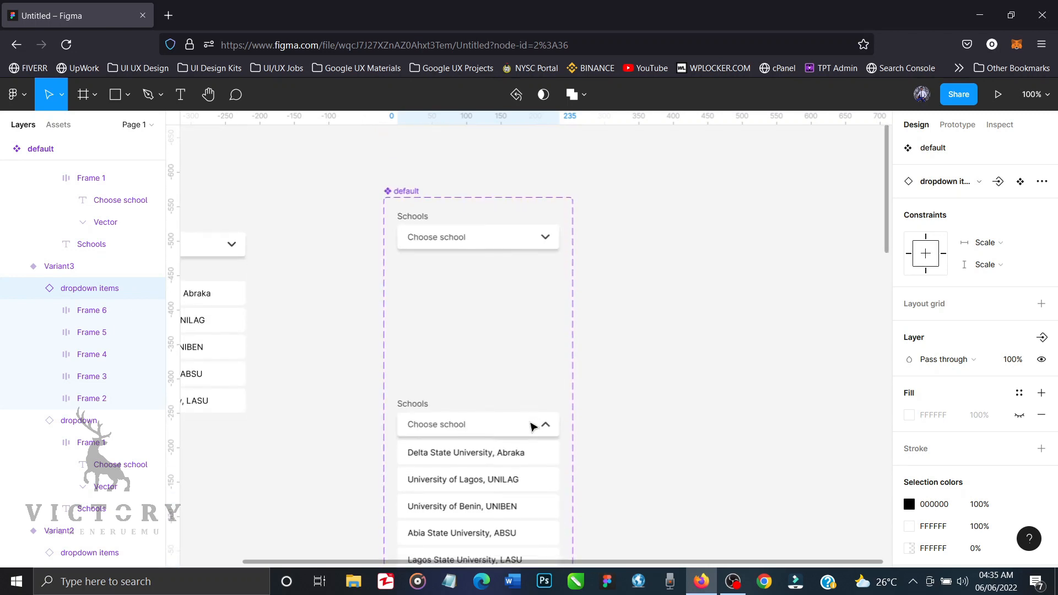
{"action": "scroll", "coordinate": [533, 426], "scroll_direction": "down", "scroll_amount": 3}
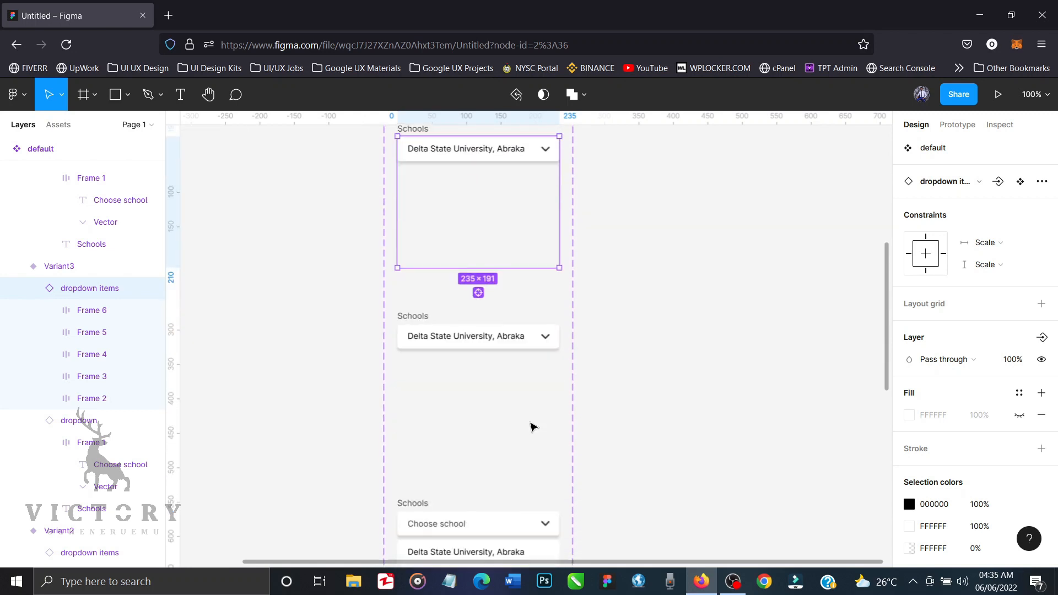
{"action": "left_click", "coordinate": [425, 337]}
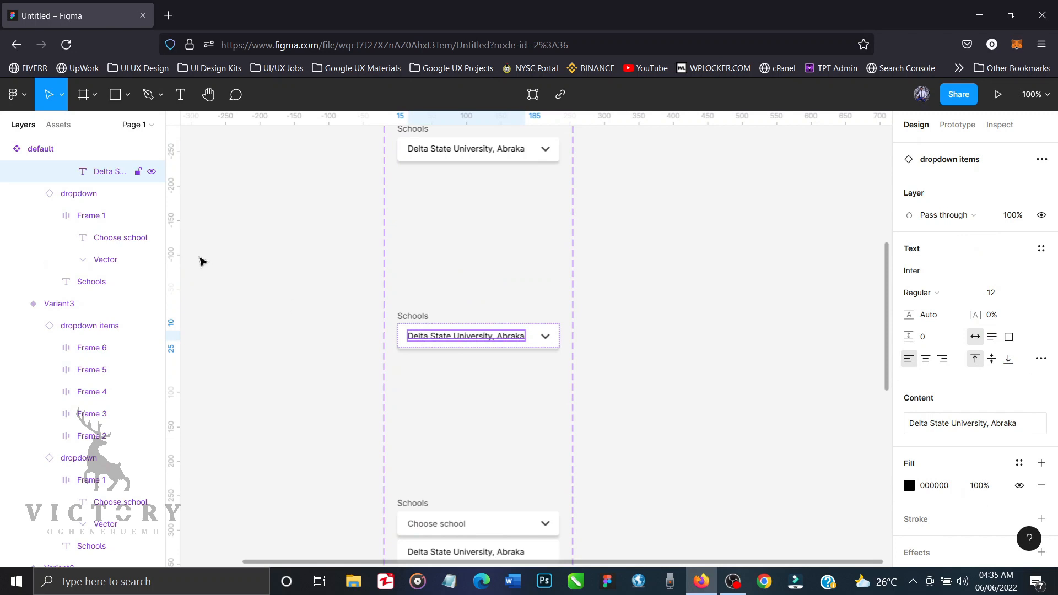
{"action": "scroll", "coordinate": [109, 250], "scroll_direction": "up", "scroll_amount": 3}
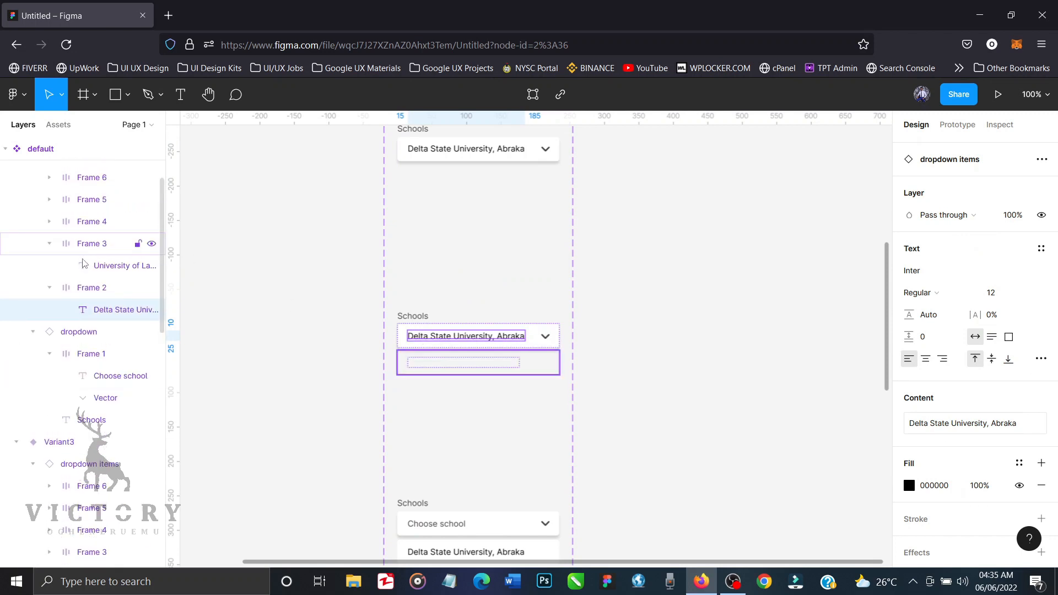
{"action": "left_click", "coordinate": [115, 245]}
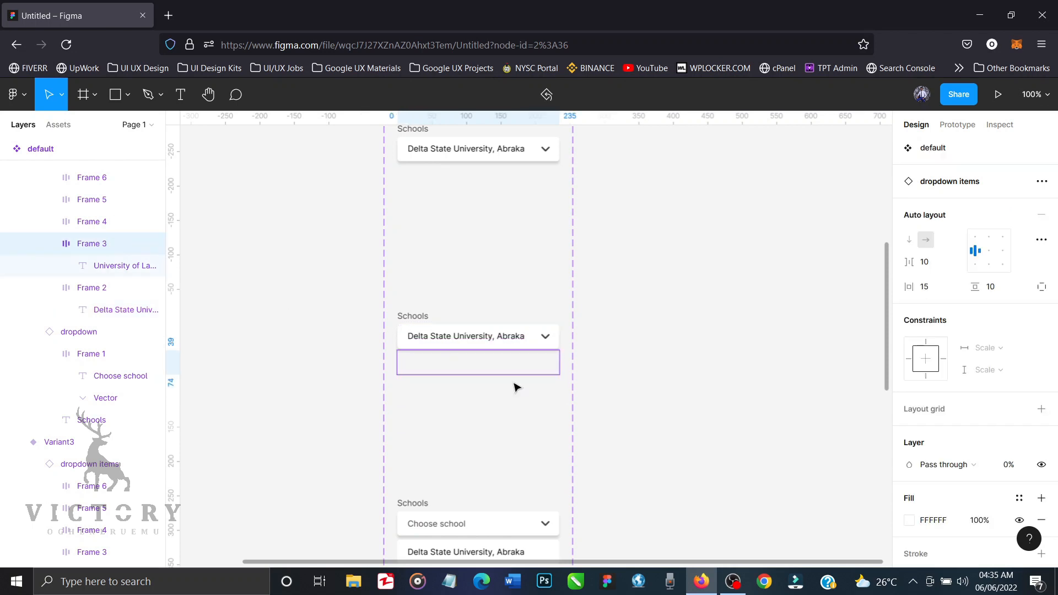
{"action": "left_click", "coordinate": [1007, 466]}
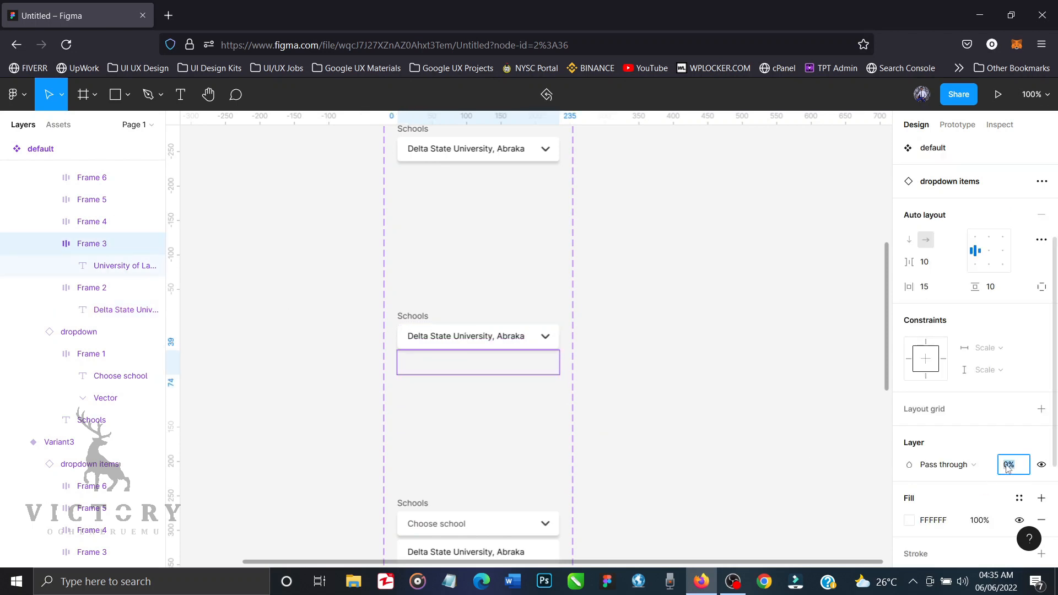
{"action": "type", "text": "00"}
{"action": "key", "text": "Return"}
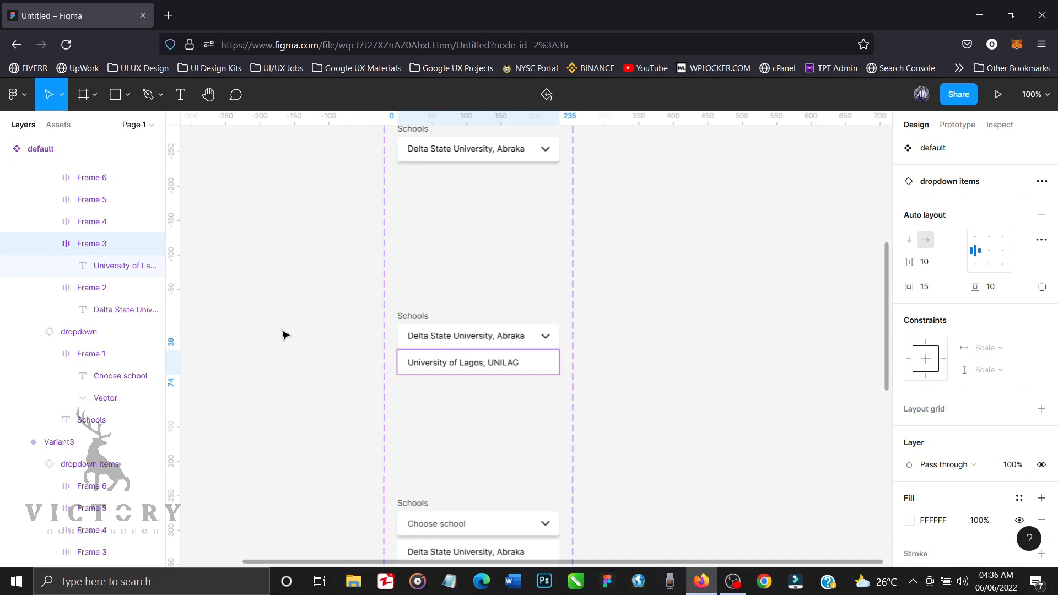
Step: Set the layer opacity of Frame 2, the "Delta State University, Abraka" row in Variant4, to 0%
{"action": "left_click", "coordinate": [109, 312]}
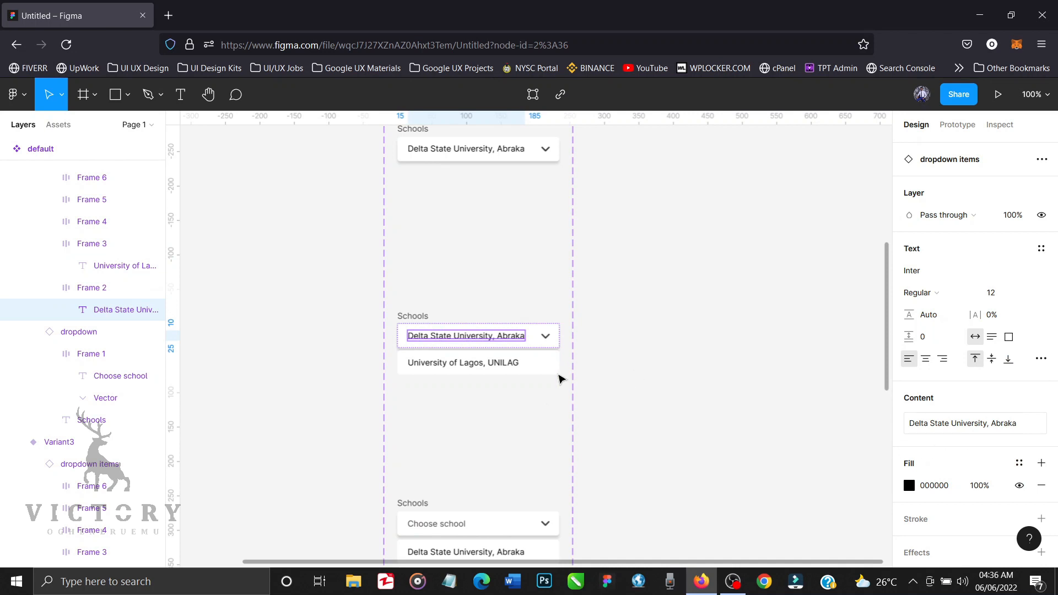
{"action": "left_click", "coordinate": [133, 287]}
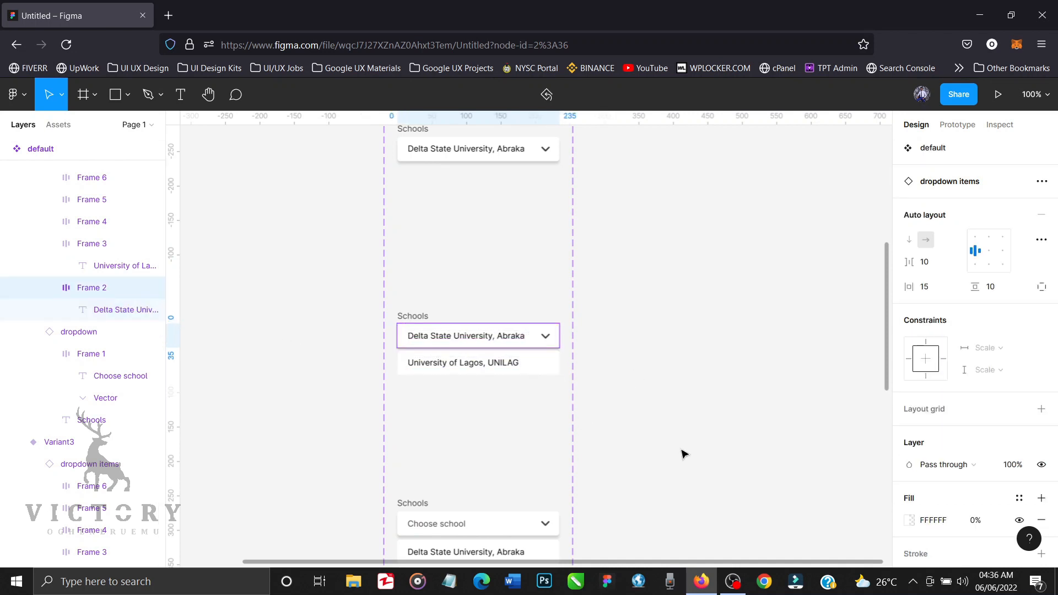
{"action": "left_click", "coordinate": [1013, 467]}
{"action": "type", "text": "0"}
{"action": "key", "text": "Return"}
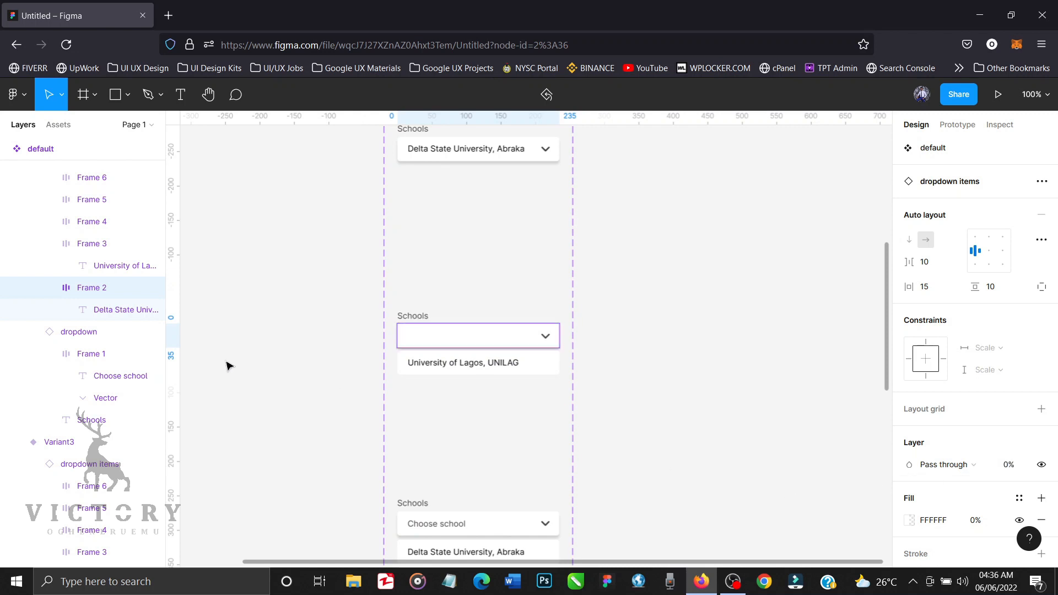
Step: Set the fill opacity of Frame 3, the "University of Lagos, UNILAG" row in Variant4, to 0%
{"action": "left_click", "coordinate": [118, 271]}
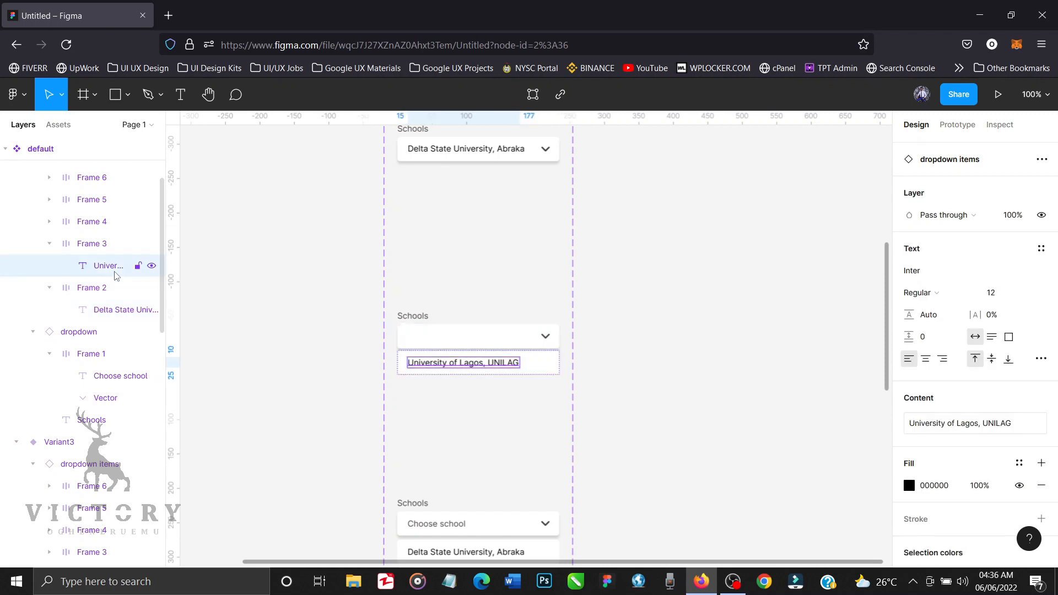
{"action": "left_click", "coordinate": [101, 248]}
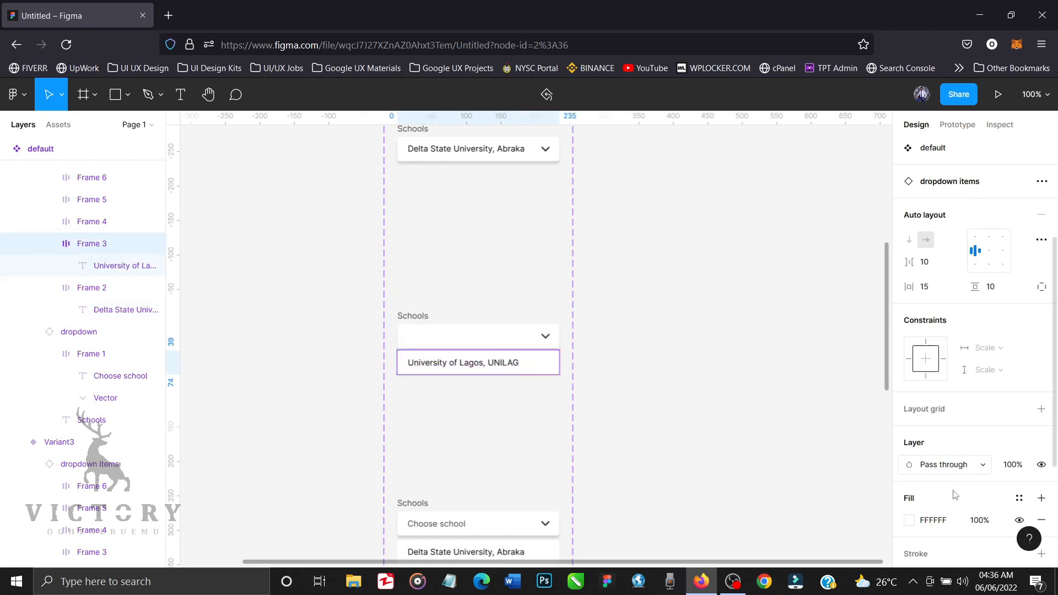
{"action": "scroll", "coordinate": [977, 492], "scroll_direction": "down", "scroll_amount": 3}
{"action": "left_click", "coordinate": [980, 441]}
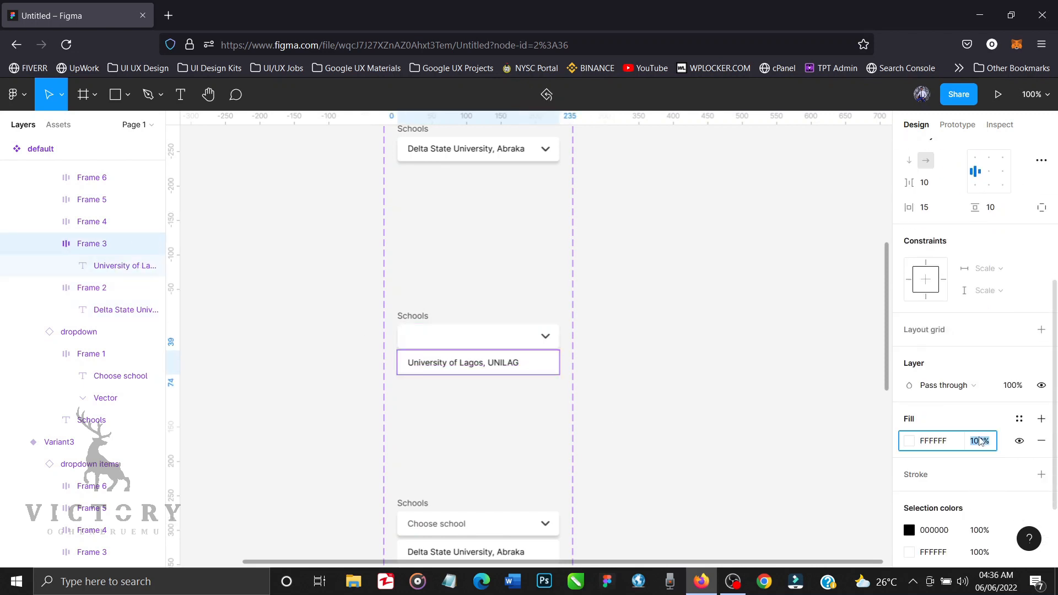
{"action": "type", "text": "0"}
{"action": "key", "text": "Return"}
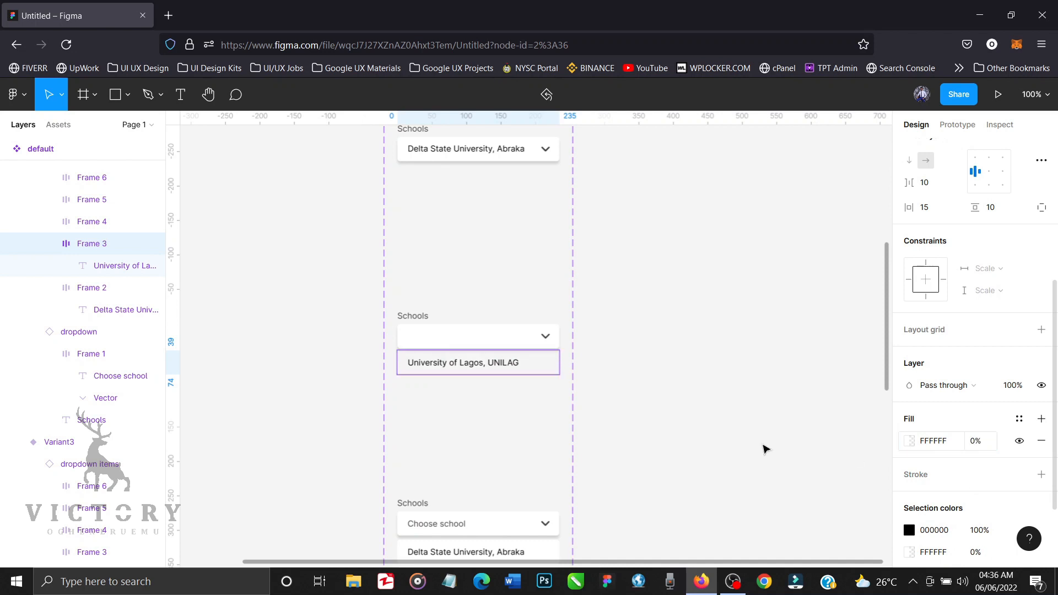
Step: Move Variant4's "dropdown items" instance up 39 px so "University of Lagos, UNILAG" sits inside the dropdown box
{"action": "scroll", "coordinate": [46, 254], "scroll_direction": "up", "scroll_amount": 2}
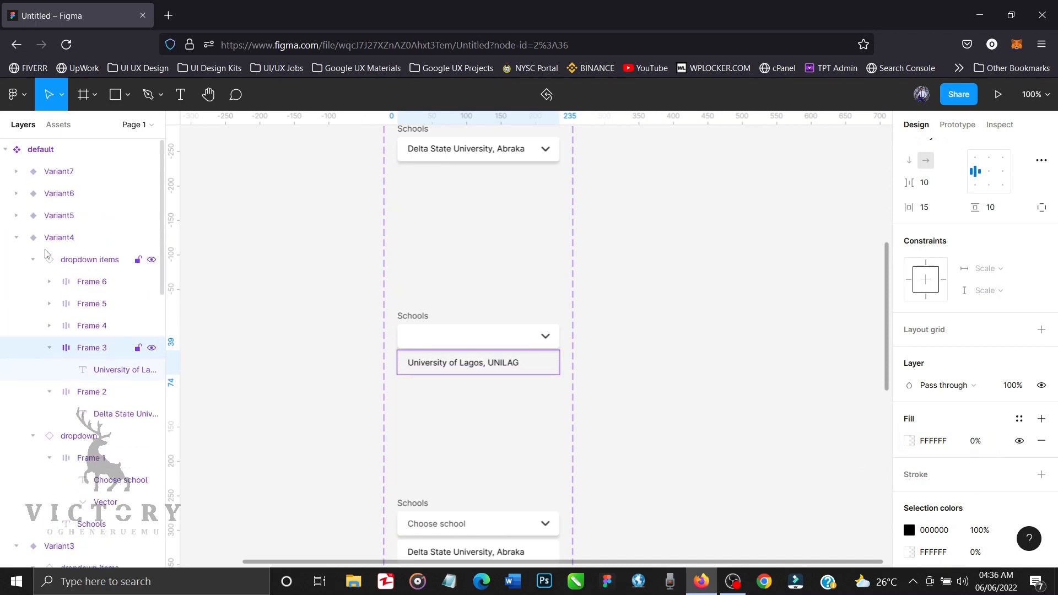
{"action": "left_click", "coordinate": [63, 261]}
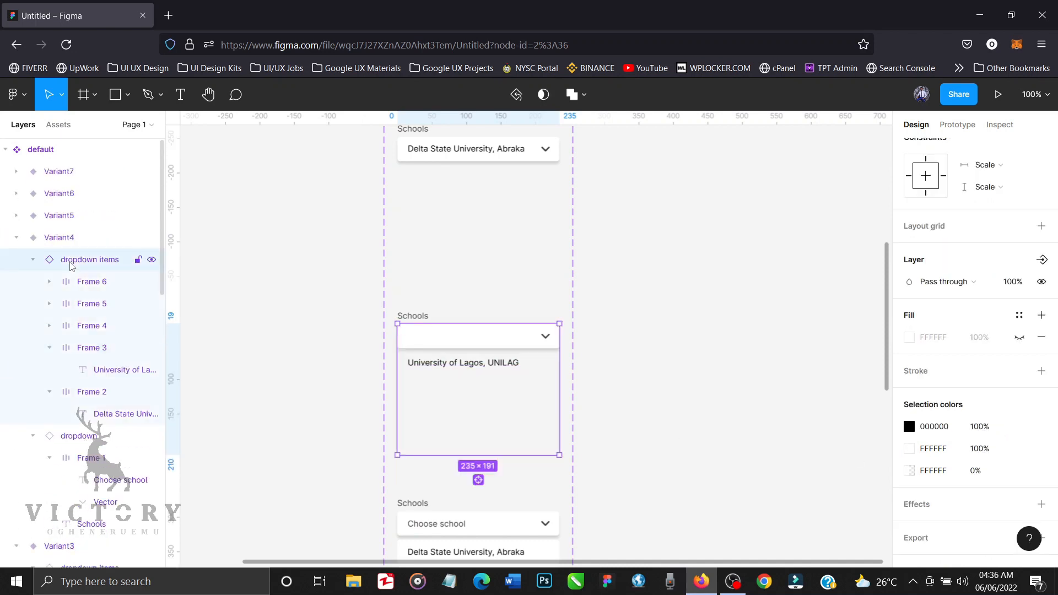
{"action": "key", "text": "shift+Up"}
{"action": "key", "text": "shift+Up"}
{"action": "key", "text": "shift+Up"}
{"action": "key", "text": "shift+Up"}
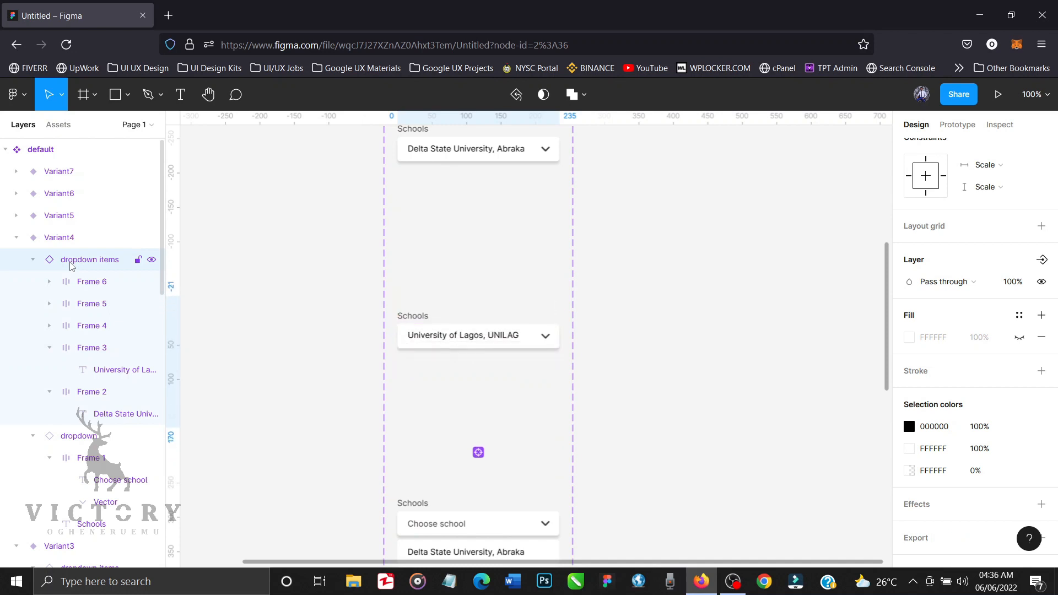
{"action": "key", "text": "Down"}
{"action": "key", "text": "Down"}
{"action": "key", "text": "Up"}
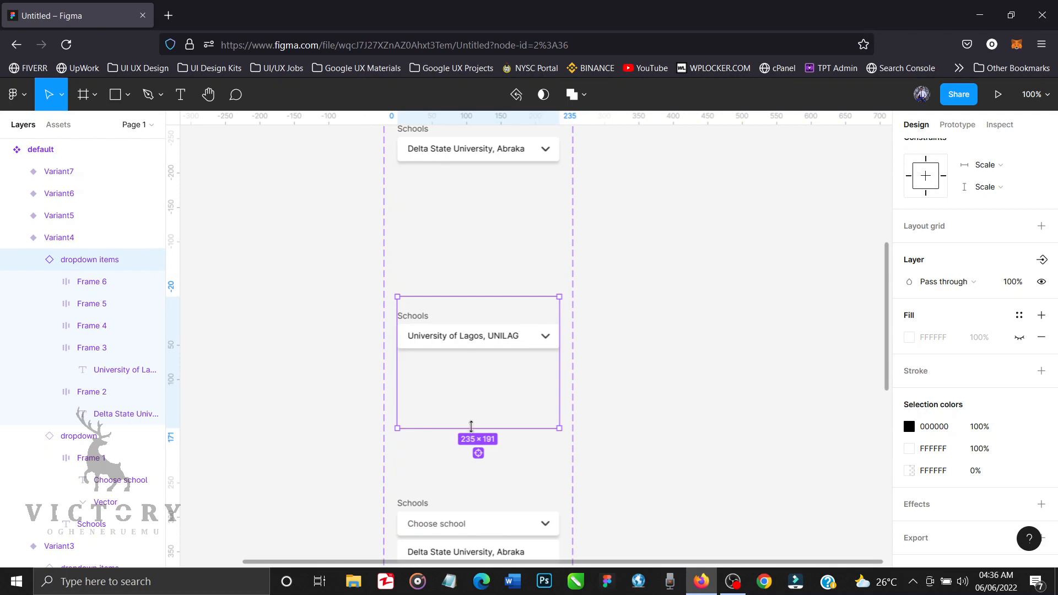
Step: Set the layer opacity of Frame 5 and Frame 6 in Variant5's "dropdown items" instance to 0%
{"action": "scroll", "coordinate": [471, 426], "scroll_direction": "down", "scroll_amount": 5}
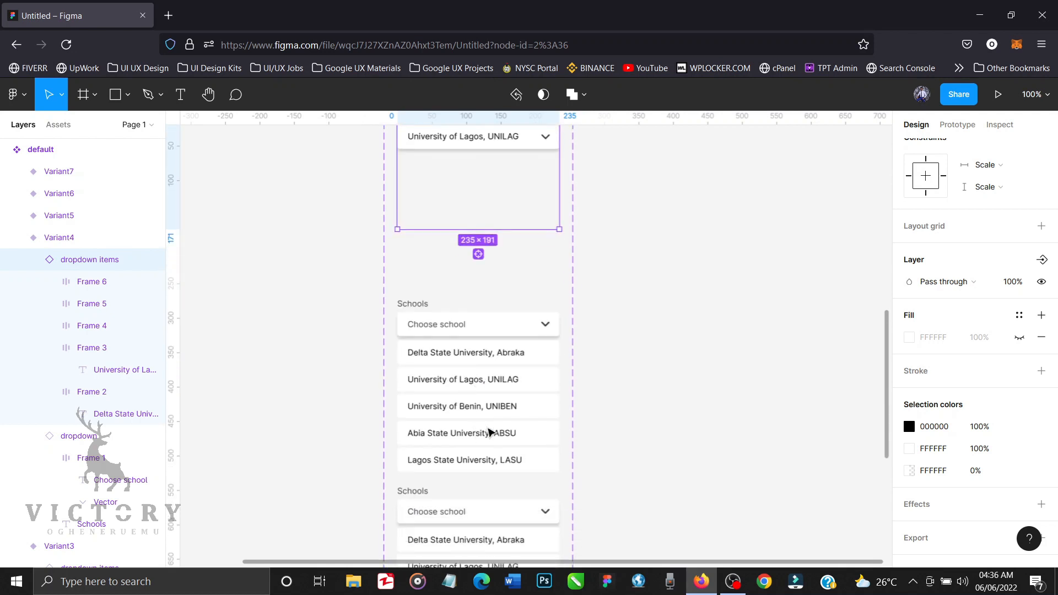
{"action": "left_click", "coordinate": [528, 416]}
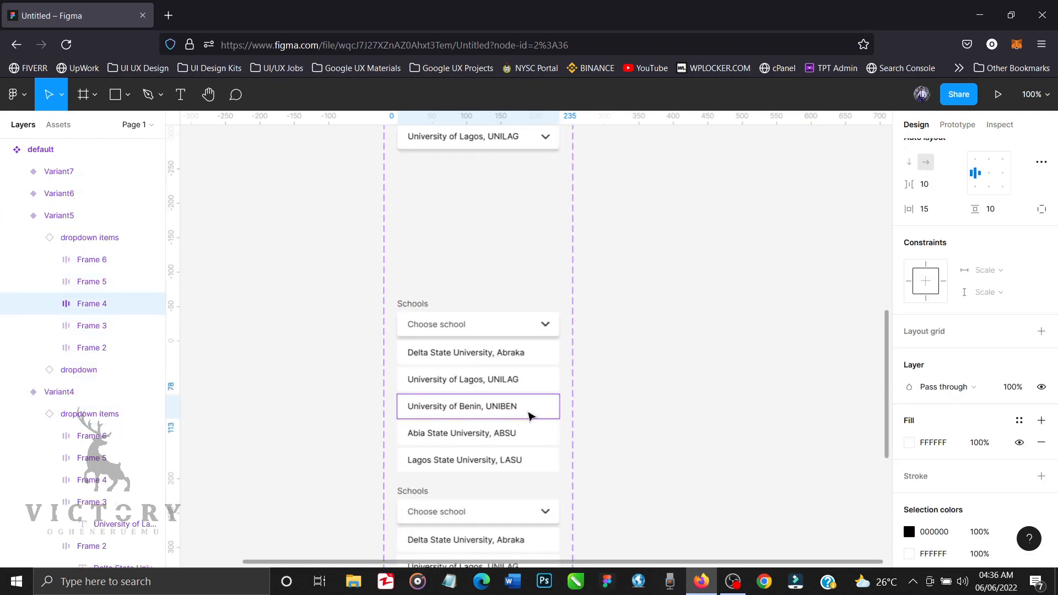
{"action": "left_click", "coordinate": [104, 287]}
{"action": "left_click", "coordinate": [100, 265], "text": "shift"}
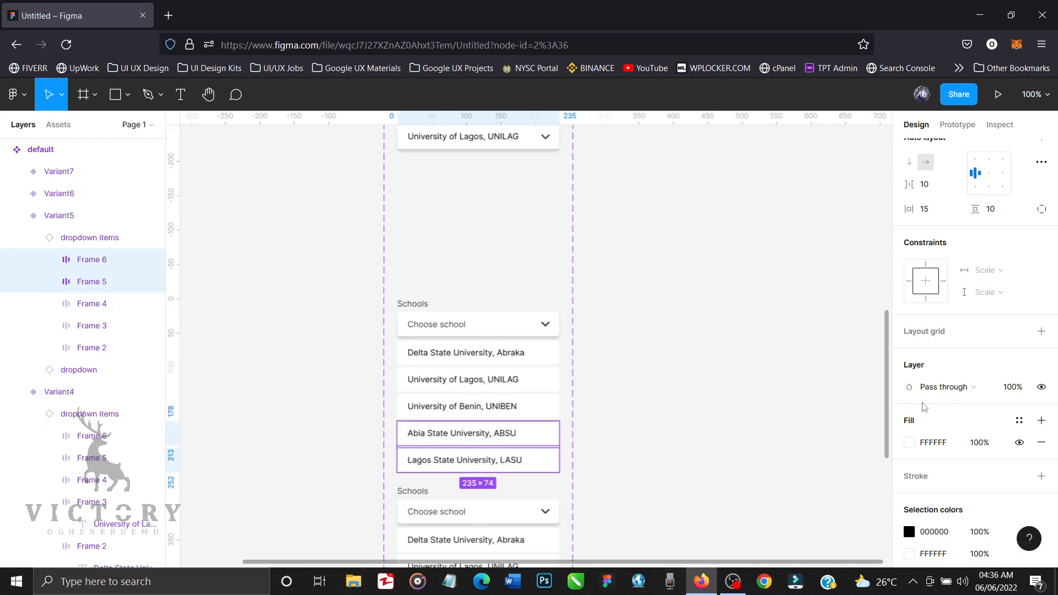
{"action": "left_click", "coordinate": [1015, 388]}
{"action": "type", "text": "0"}
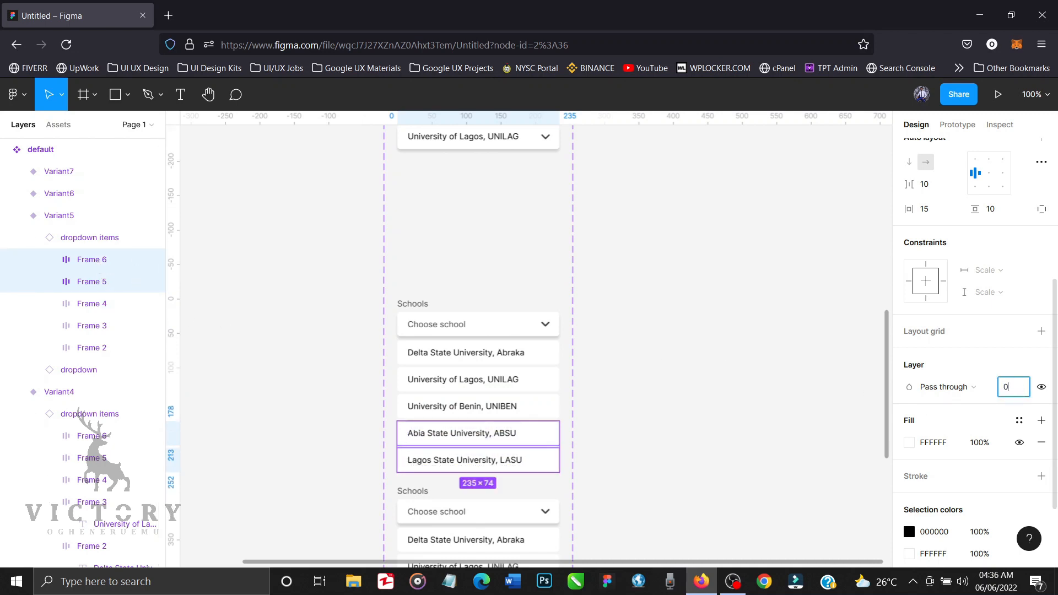
{"action": "key", "text": "Return"}
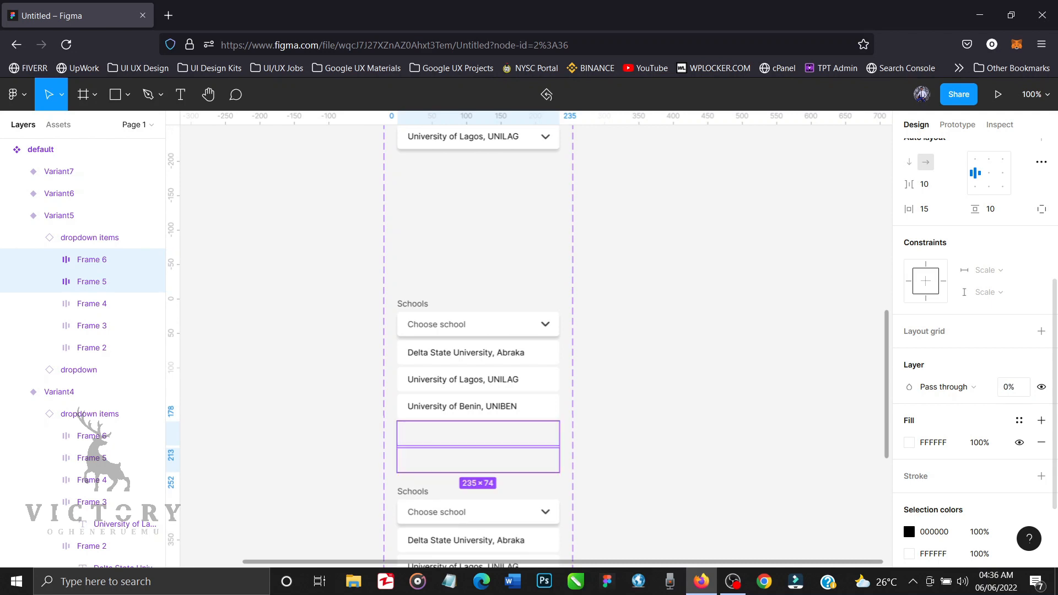
Step: Set the layer opacity of Frame 2 and Frame 3 in Variant5's "dropdown items" instance to 0%
{"action": "left_click", "coordinate": [102, 328]}
{"action": "left_click", "coordinate": [104, 348], "text": "shift"}
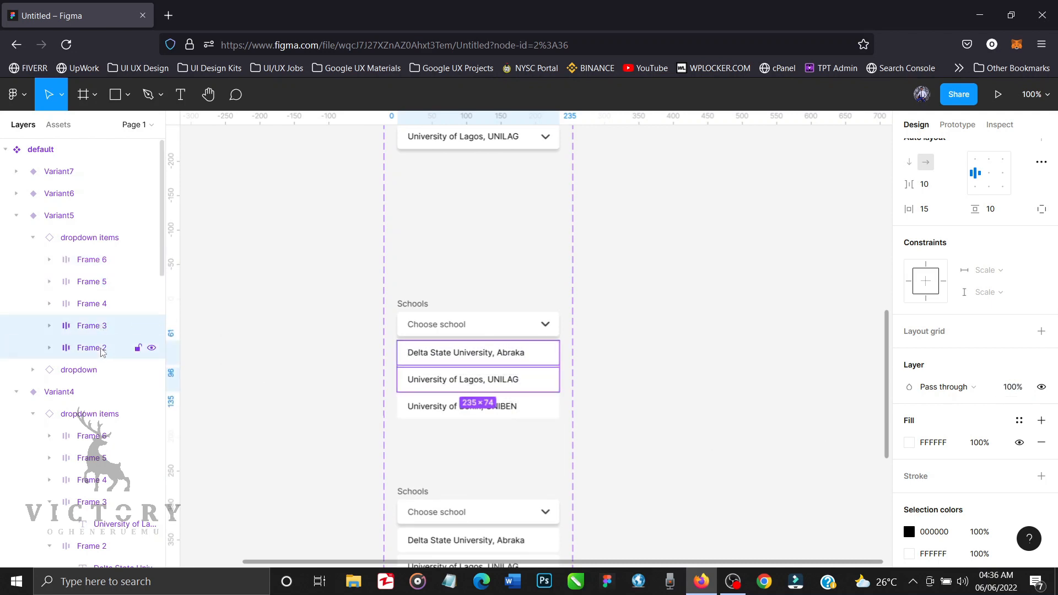
{"action": "left_click", "coordinate": [1013, 387]}
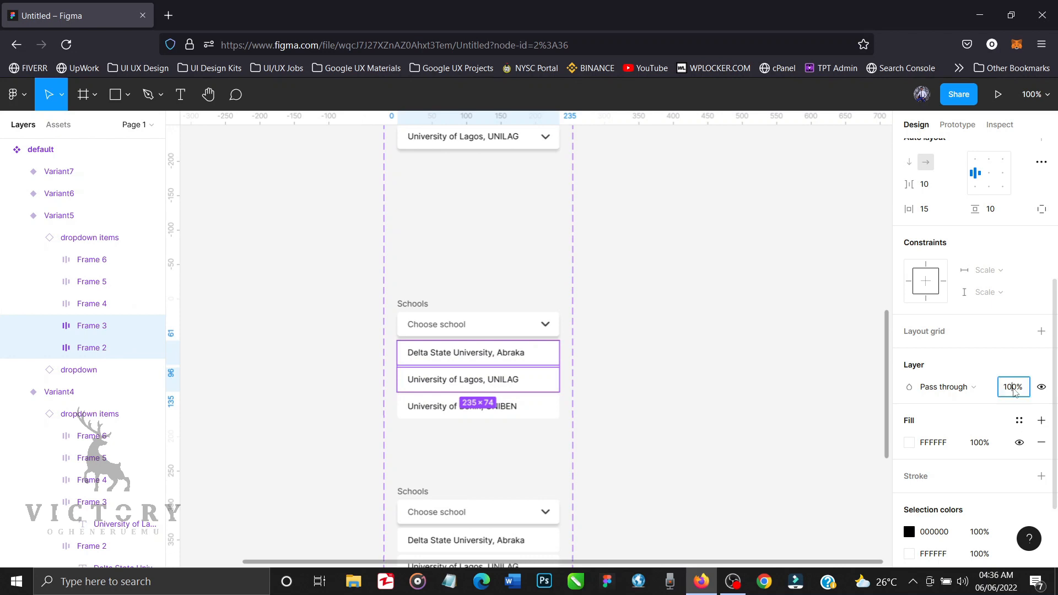
{"action": "type", "text": "0"}
{"action": "key", "text": "Return"}
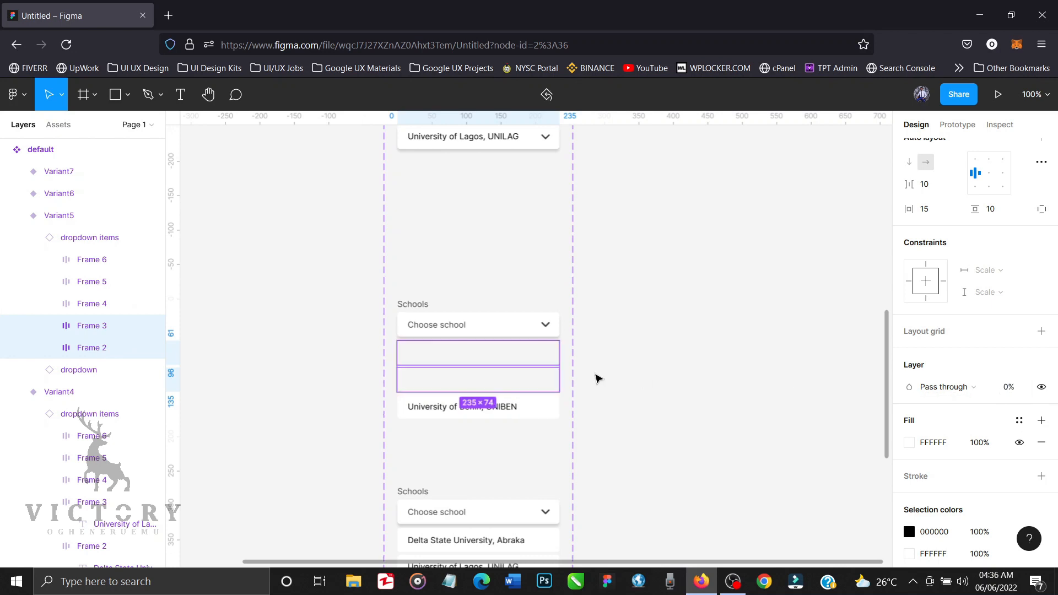
Step: Set the fill opacity of Frame 4, the "University of Benin, UNIBEN" row in Variant5, to 0%
{"action": "left_click", "coordinate": [113, 303]}
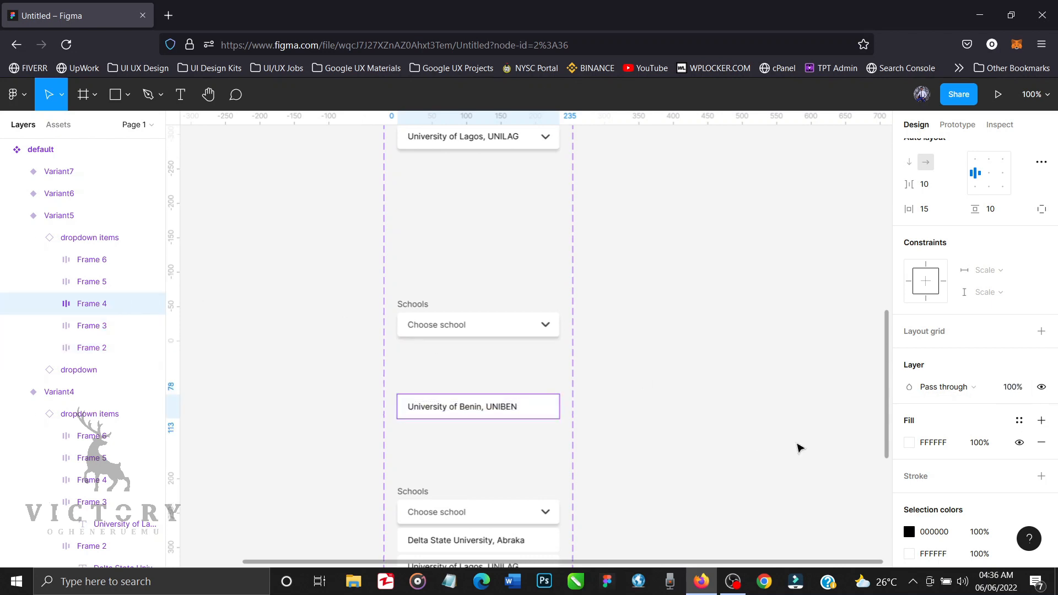
{"action": "left_click", "coordinate": [980, 444]}
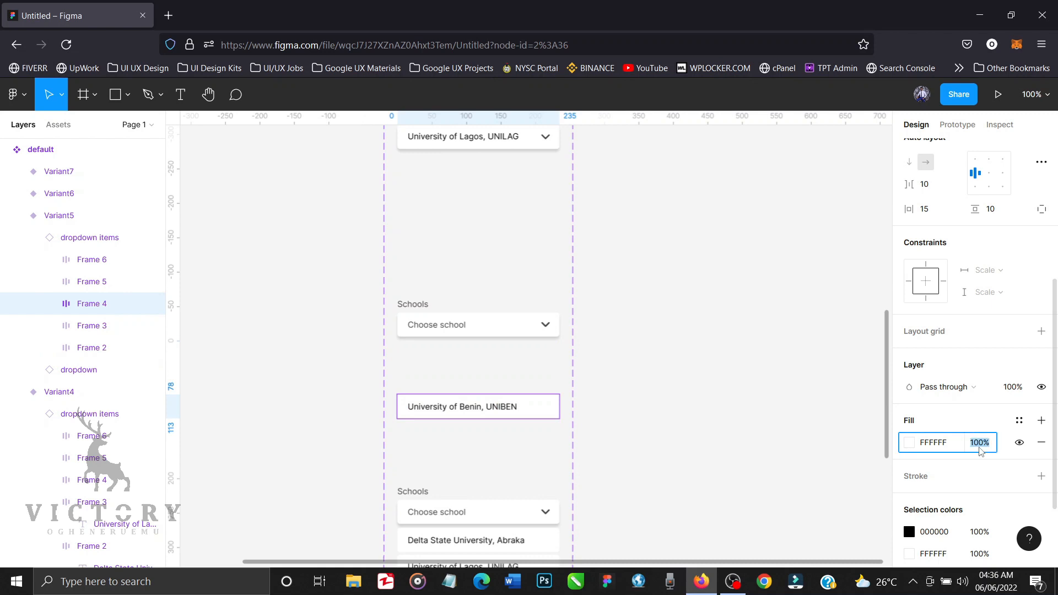
{"action": "type", "text": "0"}
{"action": "key", "text": "Return"}
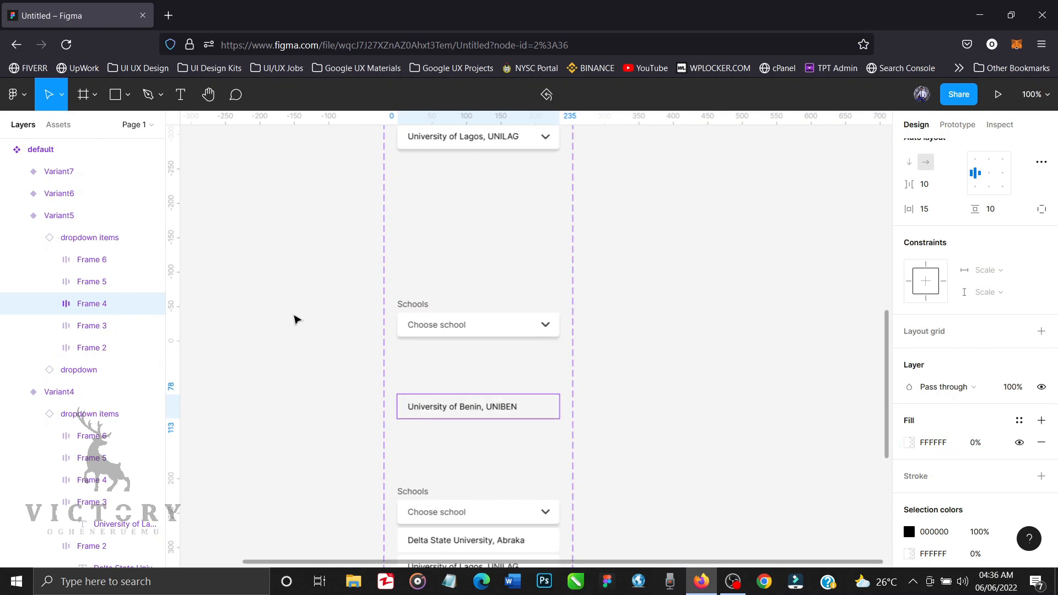
Step: Set the fill opacity of the "Choose school" text in Variant5's dropdown to 0%
{"action": "left_click", "coordinate": [90, 238]}
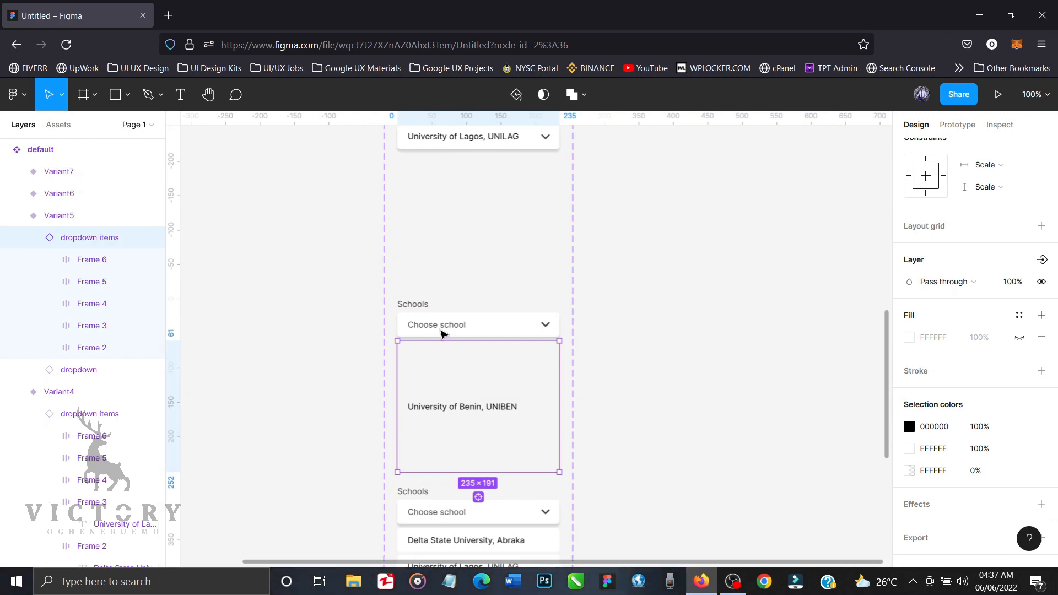
{"action": "left_click", "coordinate": [441, 333]}
{"action": "left_click", "coordinate": [441, 333]}
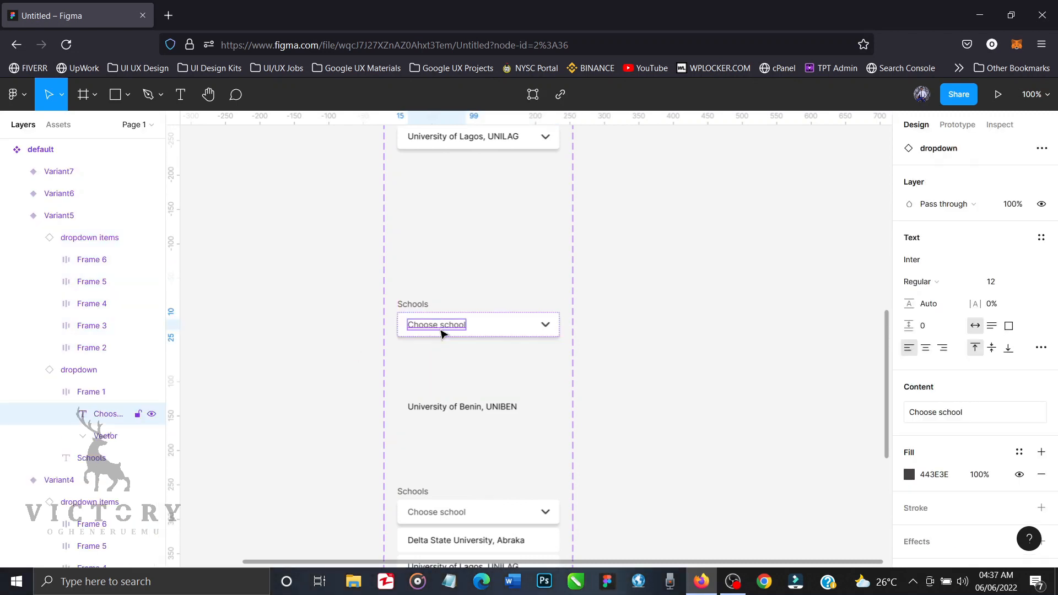
{"action": "left_click", "coordinate": [981, 475]}
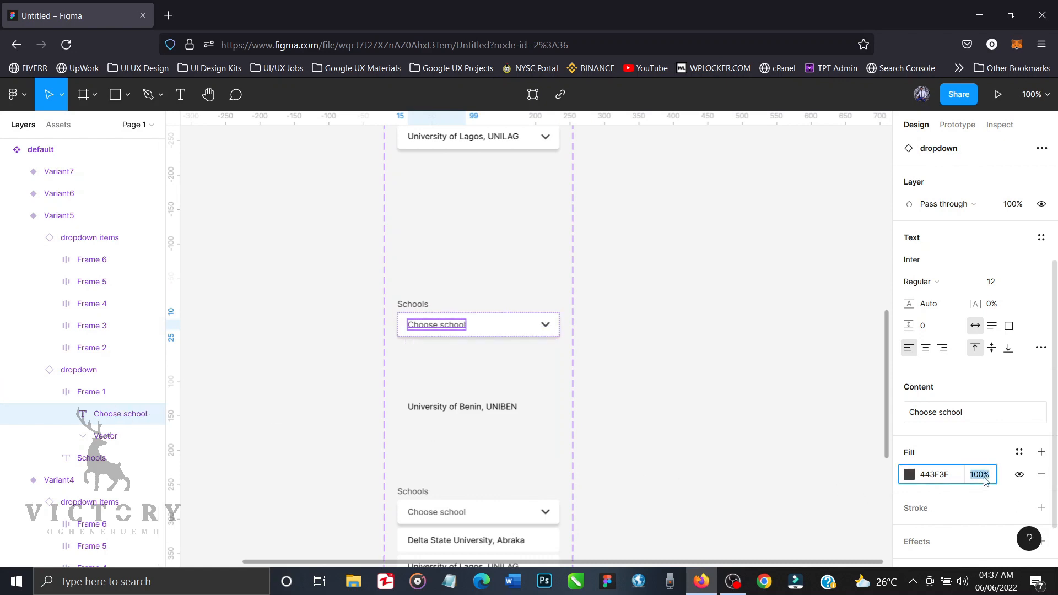
{"action": "type", "text": "0"}
{"action": "key", "text": "Return"}
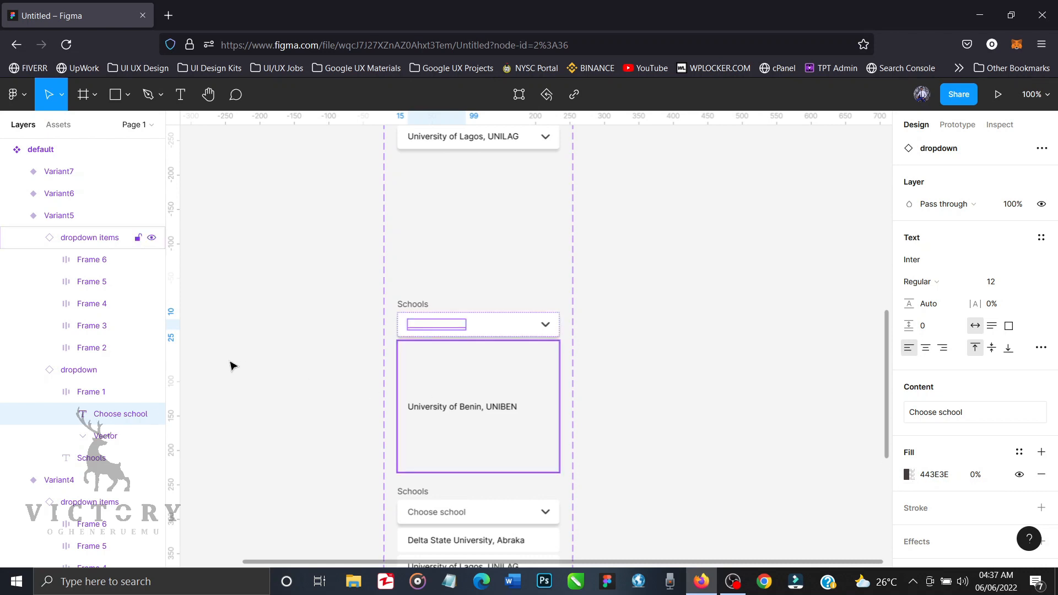
Step: Move Variant5's "dropdown items" instance up about 119 px so "University of Benin, UNIBEN" sits inside the dropdown box
{"action": "left_click", "coordinate": [79, 370]}
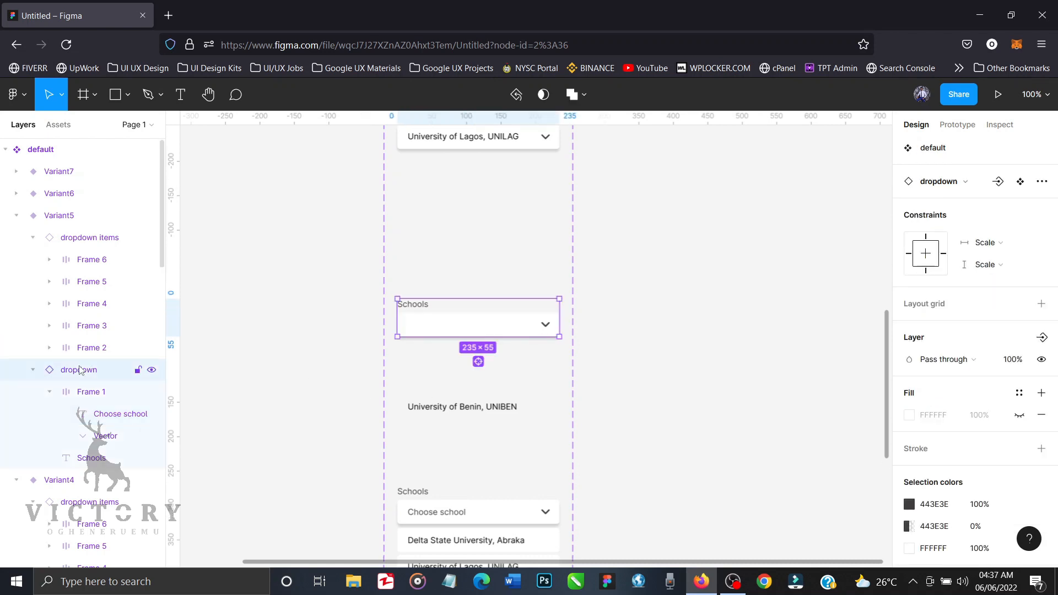
{"action": "left_click", "coordinate": [94, 244]}
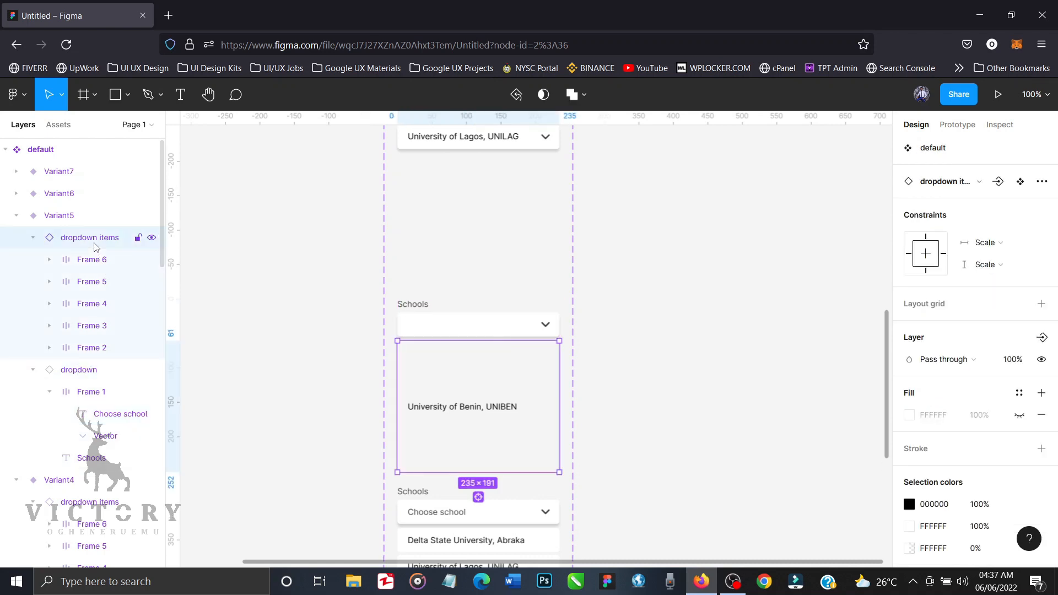
{"action": "key", "text": "shift+Up"}
{"action": "key", "text": "shift+Up"}
{"action": "key", "text": "shift+Up"}
{"action": "key", "text": "shift+Up"}
{"action": "key", "text": "shift+Up"}
{"action": "key", "text": "shift+Up"}
{"action": "key", "text": "shift+Up"}
{"action": "key", "text": "shift+Up"}
{"action": "key", "text": "shift+Up"}
{"action": "key", "text": "shift+Up"}
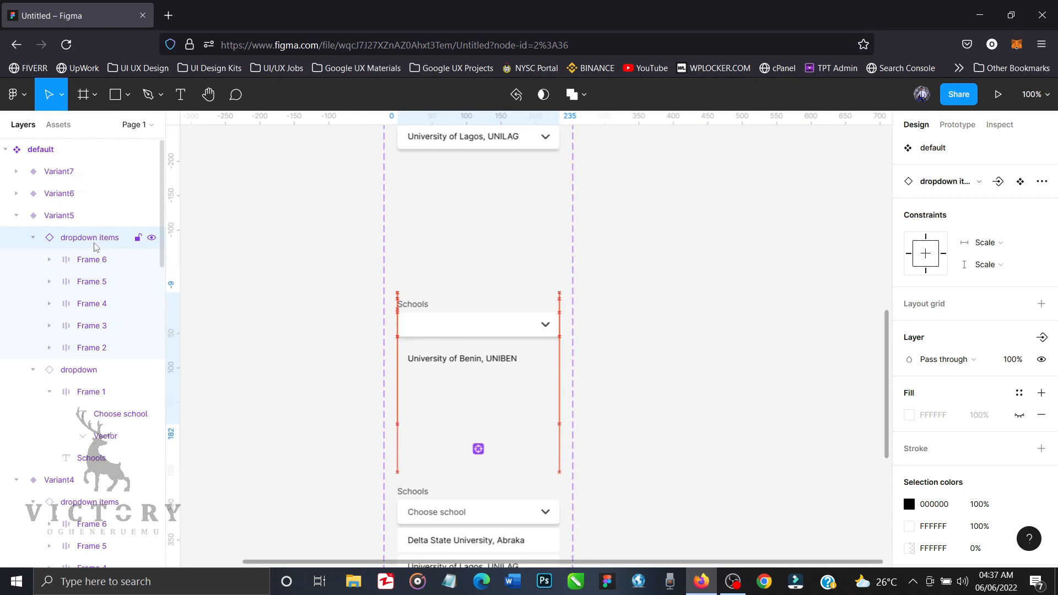
{"action": "key", "text": "shift+Up"}
{"action": "key", "text": "shift+Up"}
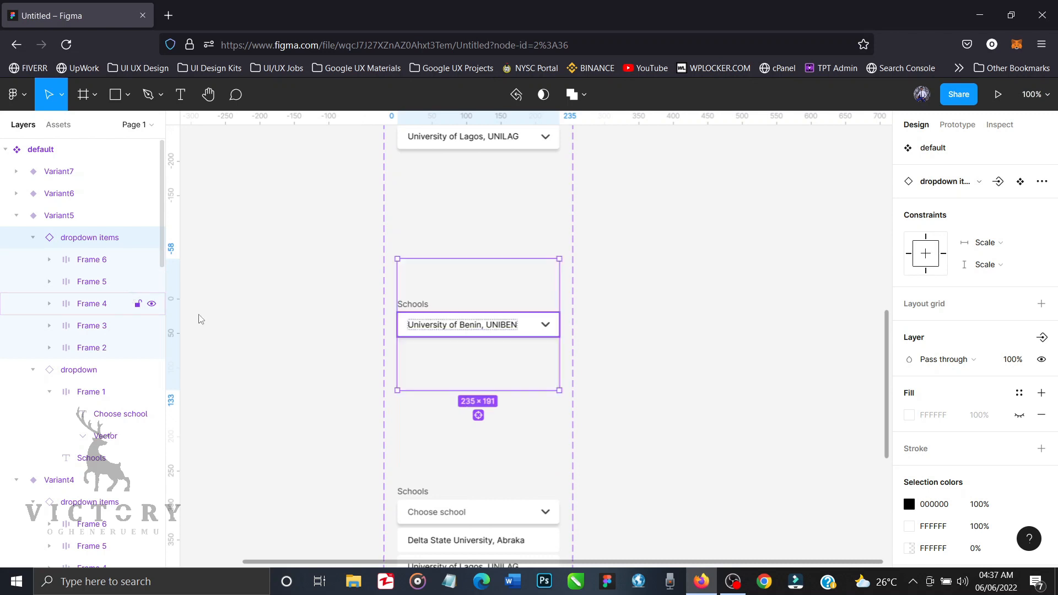
{"action": "key", "text": "Down"}
Step: Set the layer opacity of Frame 6, the "Lagos State University, LASU" row in Variant6, to 0%
{"action": "scroll", "coordinate": [455, 465], "scroll_direction": "down", "scroll_amount": 5}
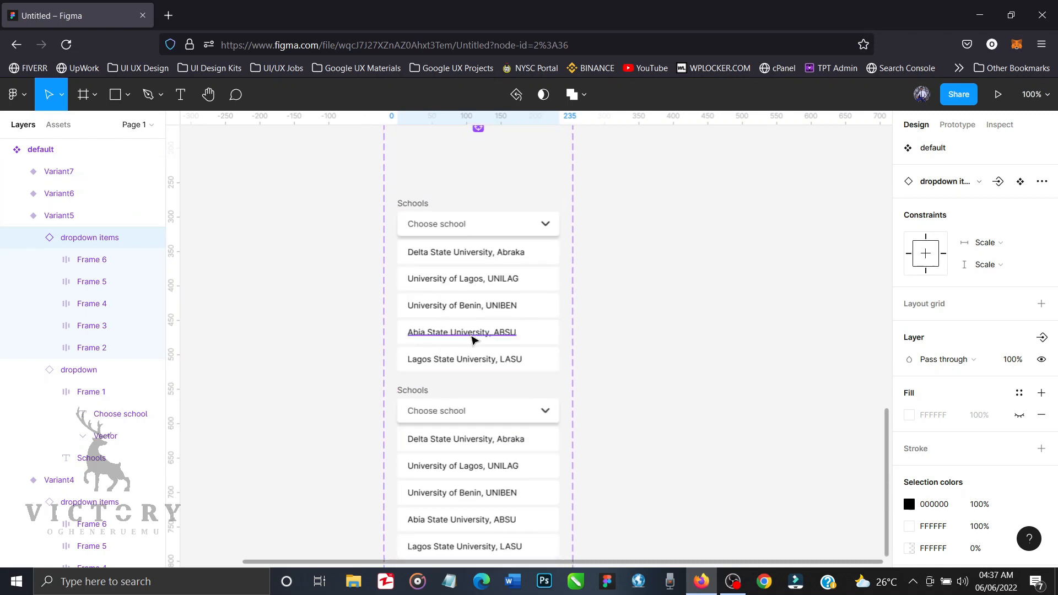
{"action": "left_click", "coordinate": [473, 341]}
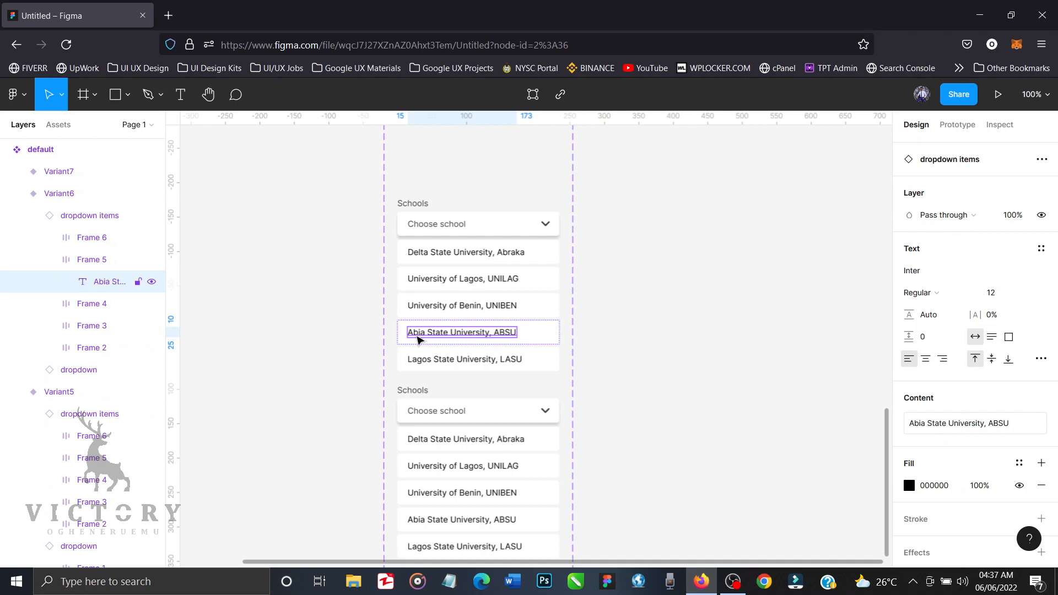
{"action": "left_click", "coordinate": [95, 262]}
{"action": "left_click", "coordinate": [97, 238]}
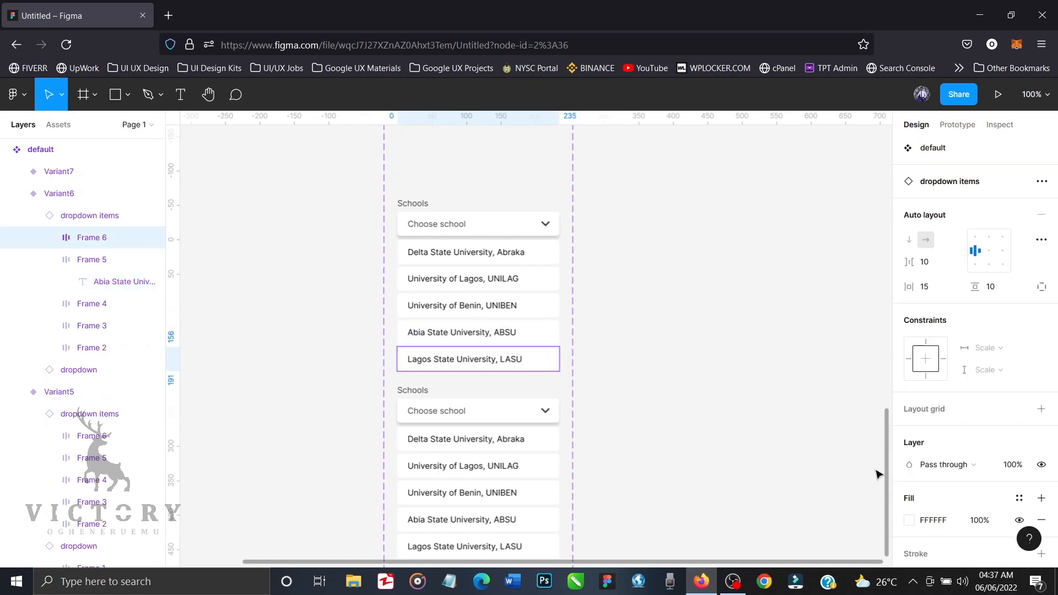
{"action": "left_click", "coordinate": [1013, 464]}
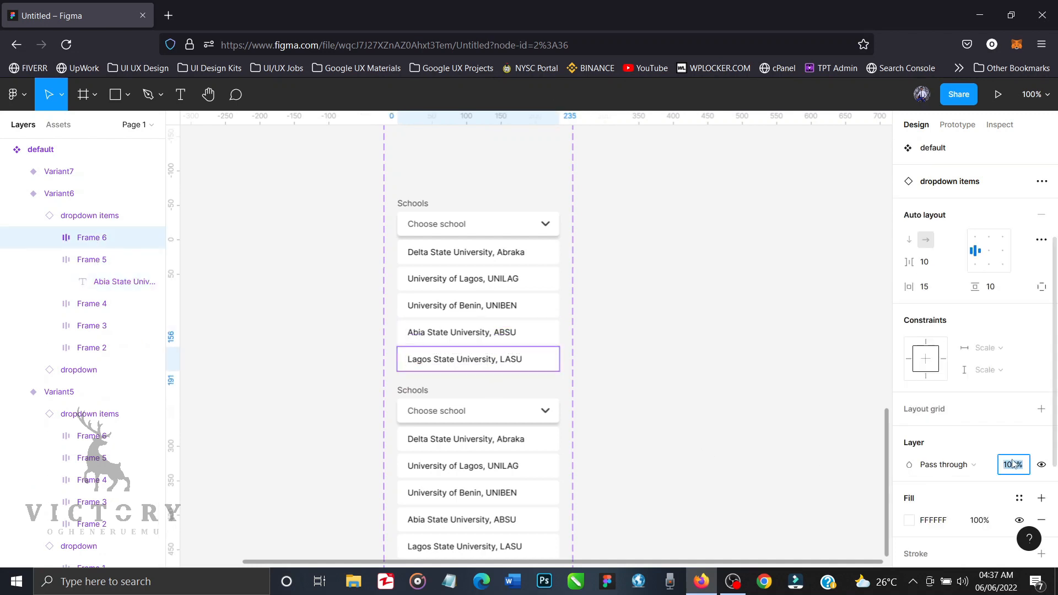
{"action": "type", "text": "0"}
{"action": "key", "text": "Return"}
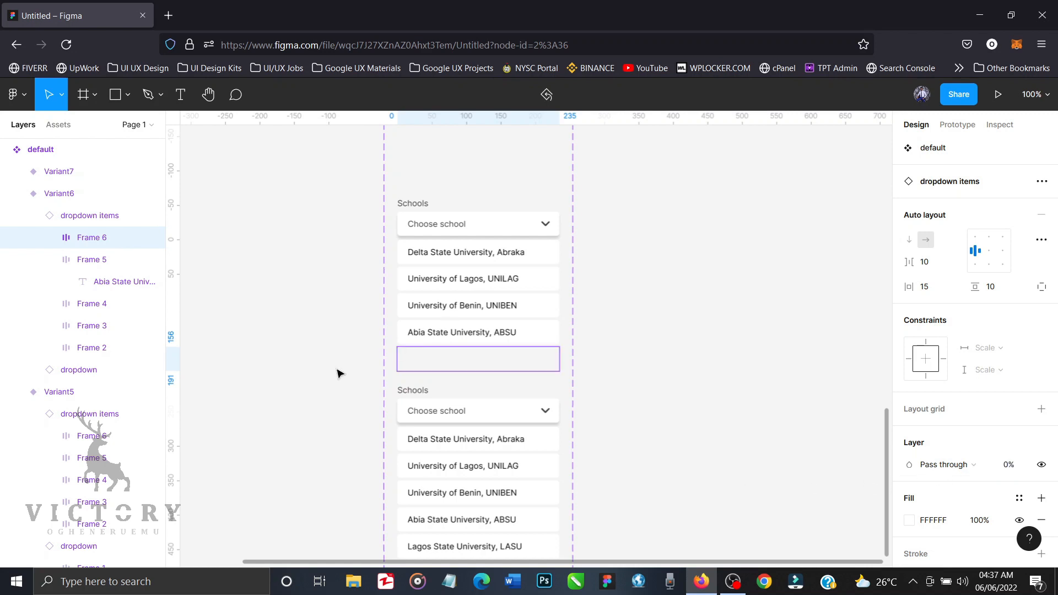
Step: Set the layer opacity of Frame 2, Frame 3 and Frame 4 in Variant6's "dropdown items" instance to 0%
{"action": "left_click", "coordinate": [109, 348]}
{"action": "left_click", "coordinate": [99, 326], "text": "shift"}
{"action": "left_click", "coordinate": [102, 304], "text": "shift"}
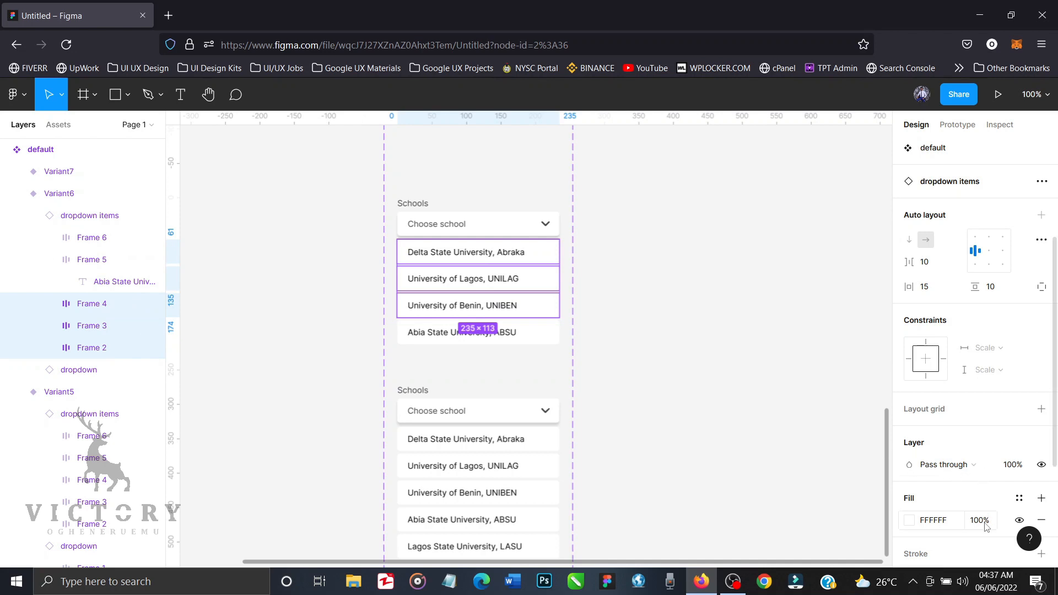
{"action": "scroll", "coordinate": [852, 383], "scroll_direction": "up", "scroll_amount": 3}
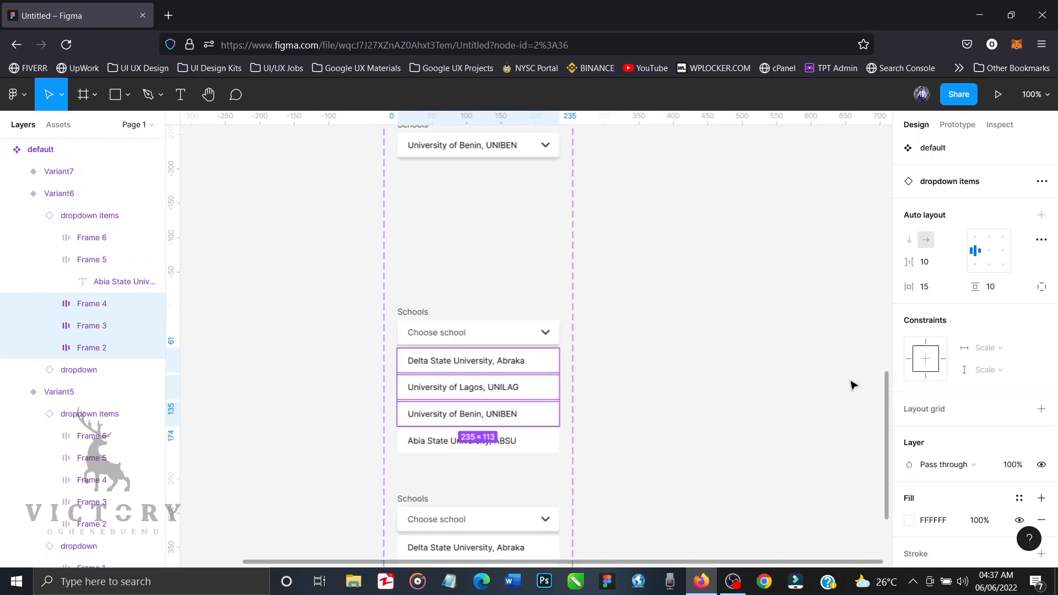
{"action": "scroll", "coordinate": [853, 382], "scroll_direction": "down", "scroll_amount": 3}
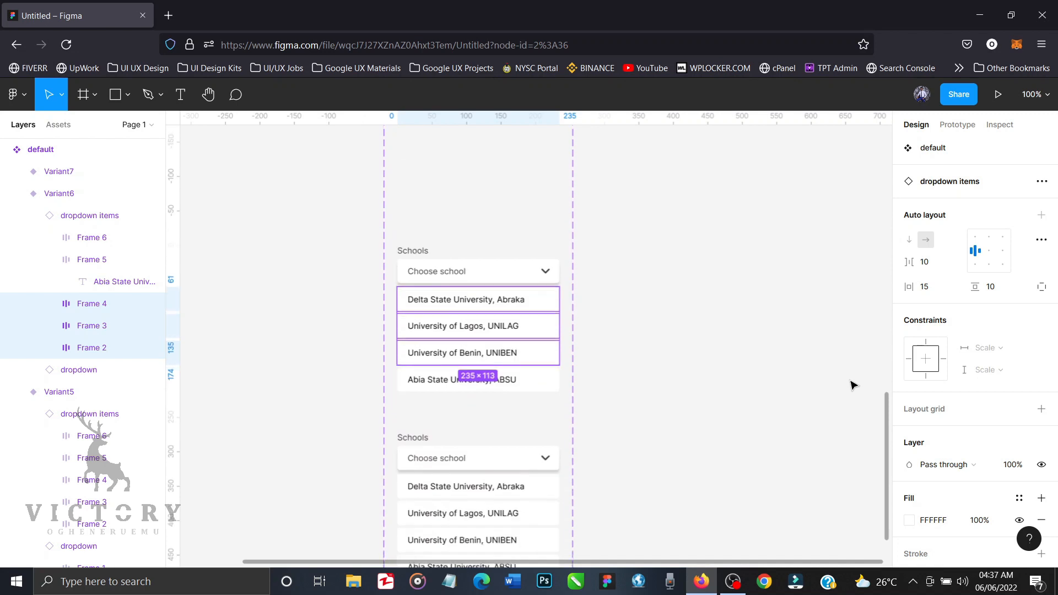
{"action": "left_click", "coordinate": [1012, 466]}
{"action": "type", "text": "0"}
{"action": "key", "text": "Return"}
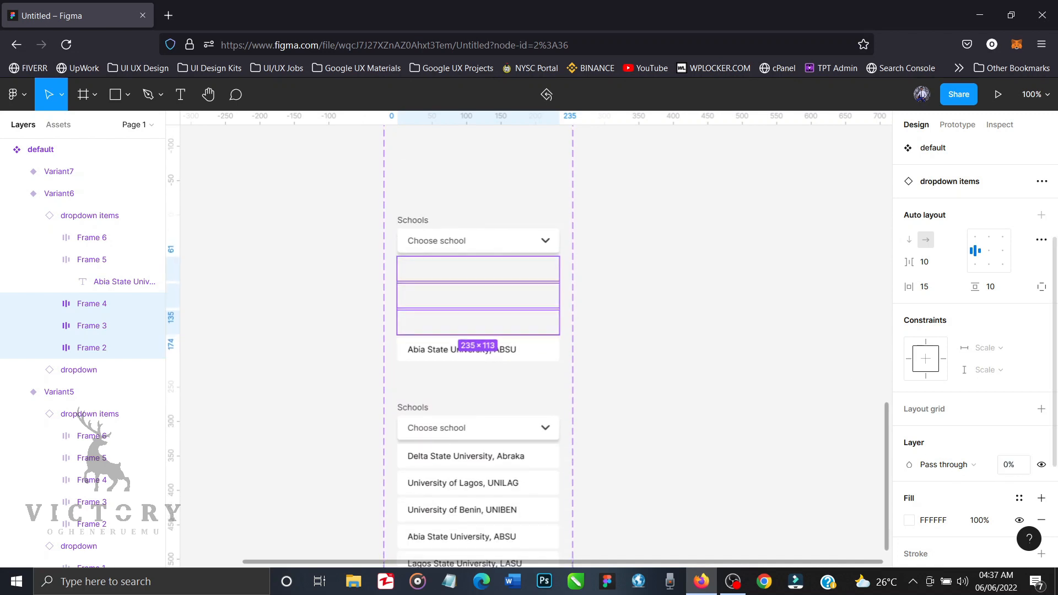
Step: Set the fill opacity of Frame 5, the "Abia State University, ABSU" row in Variant6, to 0%
{"action": "left_click", "coordinate": [108, 268]}
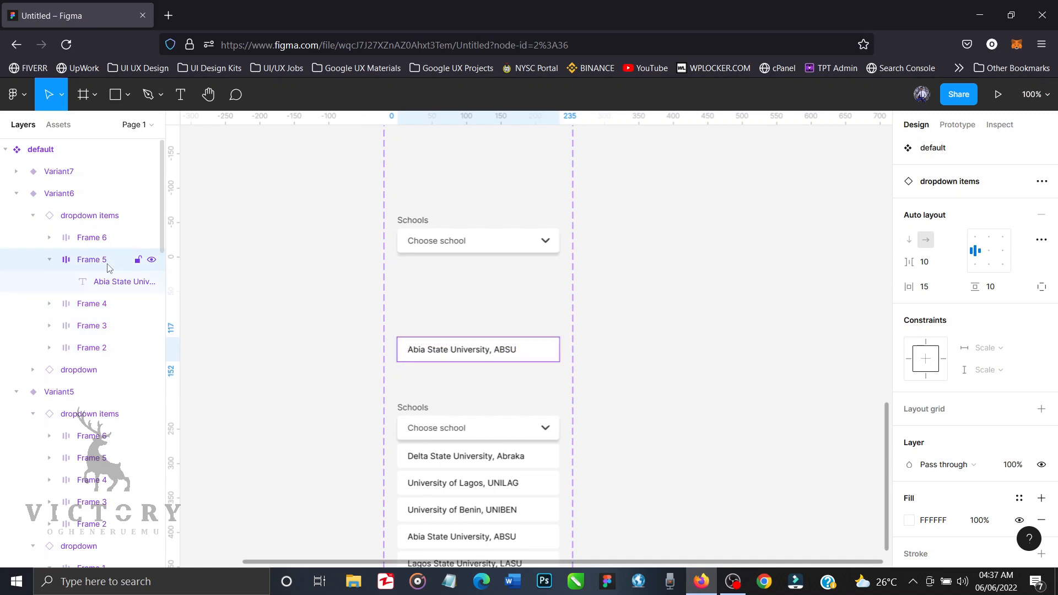
{"action": "left_click", "coordinate": [979, 521]}
{"action": "type", "text": "0"}
{"action": "key", "text": "Return"}
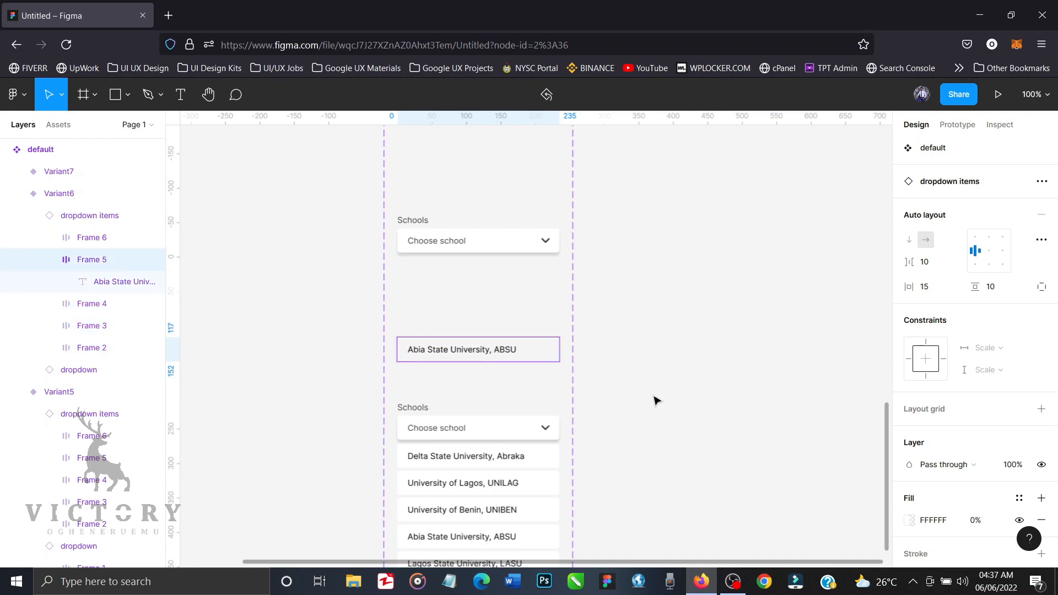
Step: Set the fill opacity of the "Choose school" text in Variant6's dropdown to 0%
{"action": "left_click", "coordinate": [438, 245]}
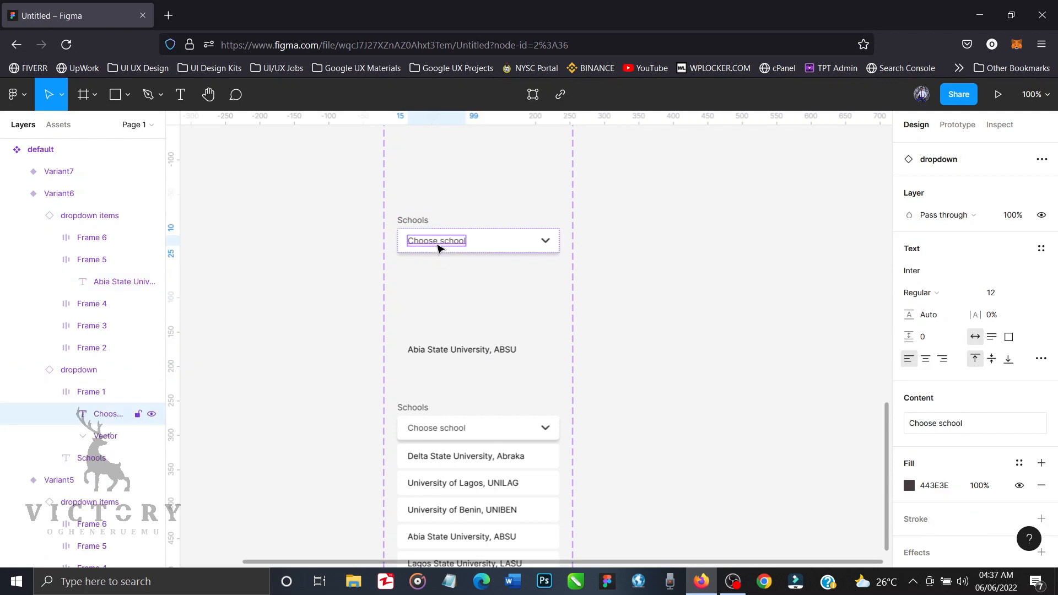
{"action": "left_click", "coordinate": [980, 485]}
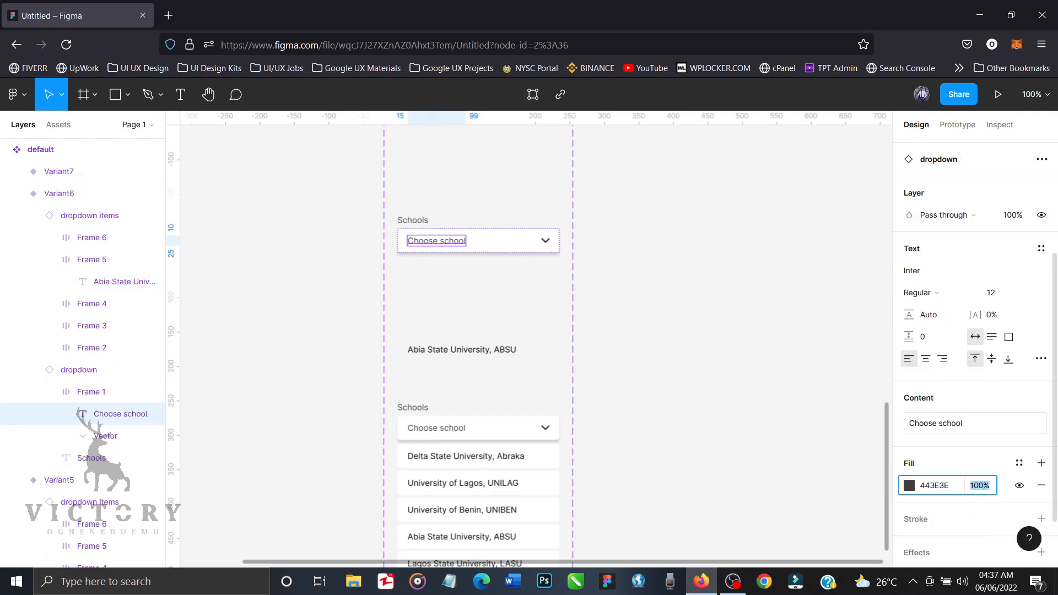
{"action": "type", "text": "0"}
{"action": "key", "text": "Return"}
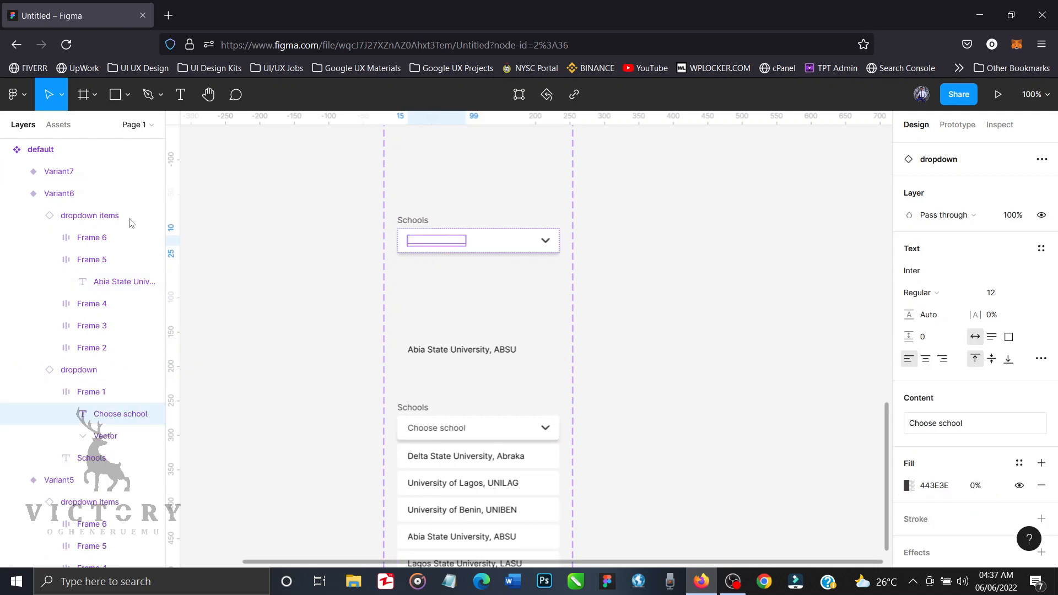
Step: Move Variant6's "dropdown items" instance up 160 px so "Abia State University, ABSU" sits inside the dropdown box
{"action": "left_click", "coordinate": [94, 215]}
{"action": "key", "text": "shift+Up"}
{"action": "key", "text": "shift+Up"}
{"action": "key", "text": "shift+Up"}
{"action": "key", "text": "shift+Up"}
{"action": "key", "text": "shift+Up"}
{"action": "key", "text": "shift+Up"}
{"action": "key", "text": "shift+Up"}
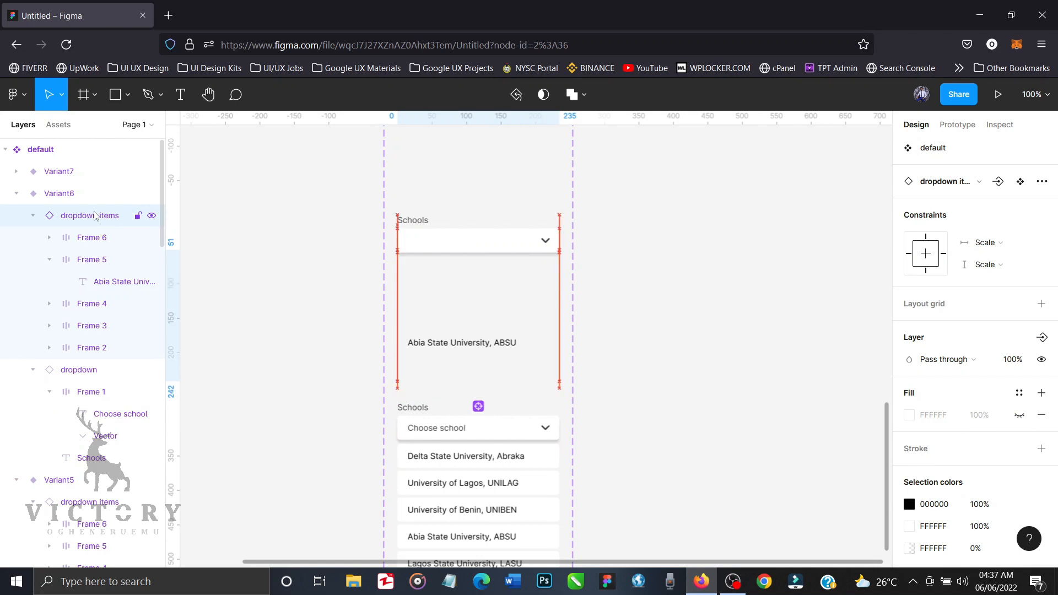
{"action": "key", "text": "shift+Up"}
{"action": "key", "text": "shift+Up"}
{"action": "key", "text": "shift+Up"}
{"action": "key", "text": "shift+Up"}
{"action": "key", "text": "shift+Up"}
{"action": "key", "text": "shift+Up"}
{"action": "key", "text": "shift+Up"}
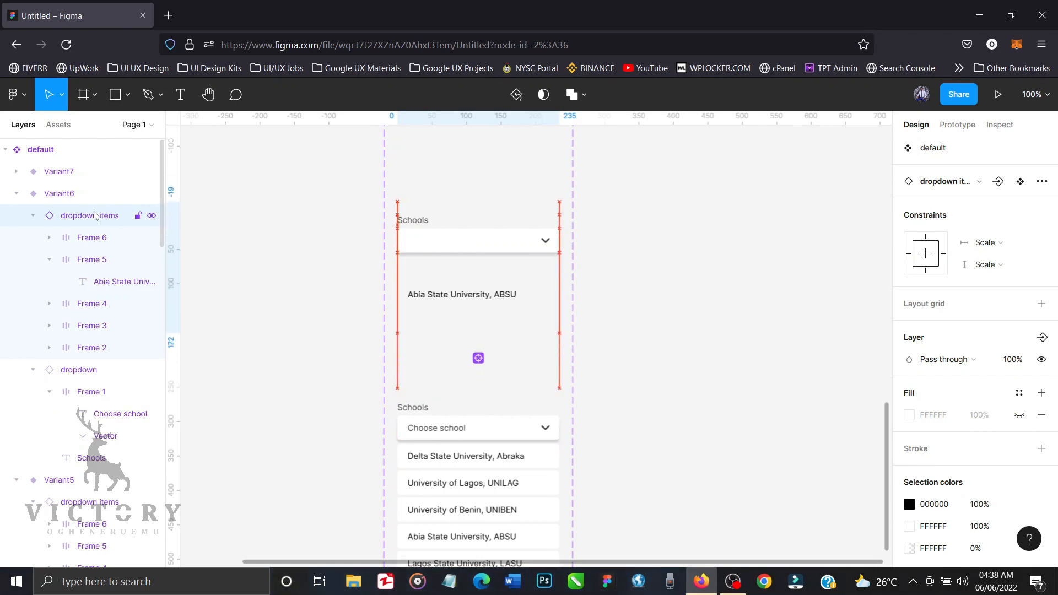
{"action": "key", "text": "shift+Up"}
{"action": "key", "text": "shift+Up"}
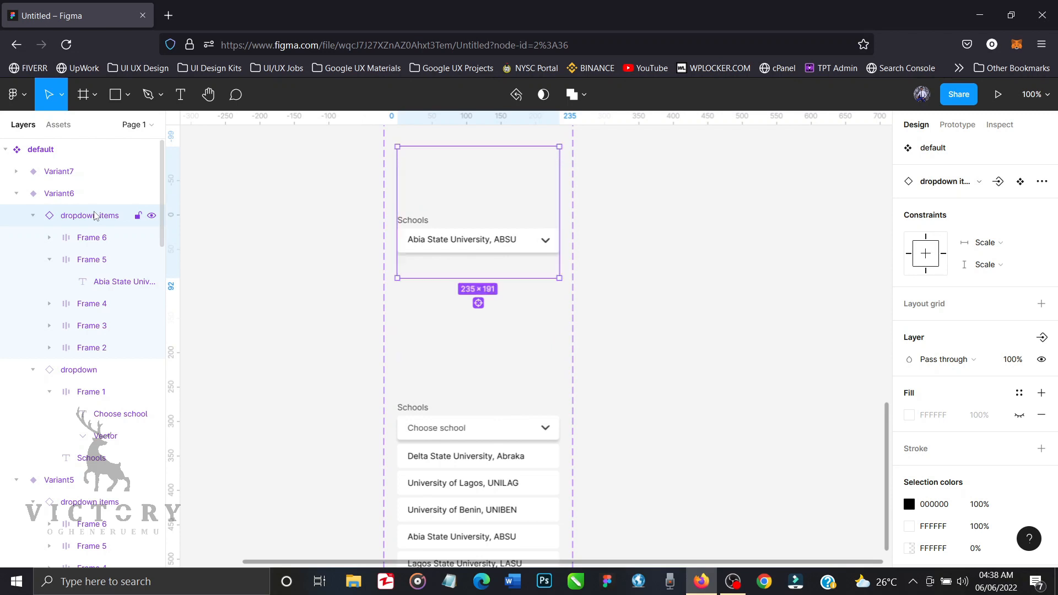
Step: Set the layer opacity of Frame 2, Frame 3, Frame 4 and Frame 5 in Variant7's "dropdown items" instance to 0%
{"action": "scroll", "coordinate": [448, 439], "scroll_direction": "down", "scroll_amount": 3}
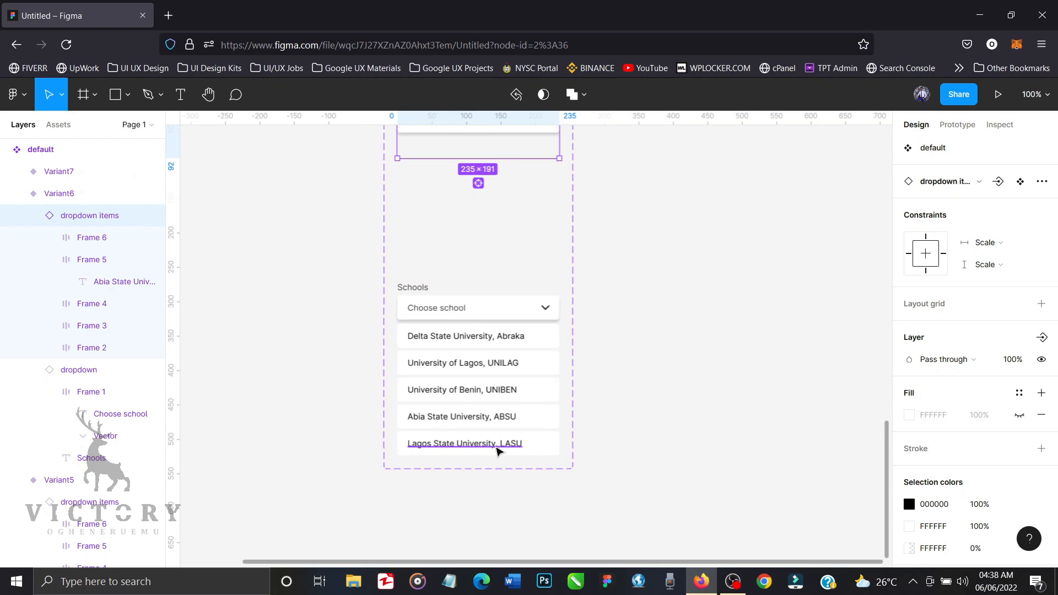
{"action": "left_click", "coordinate": [497, 451]}
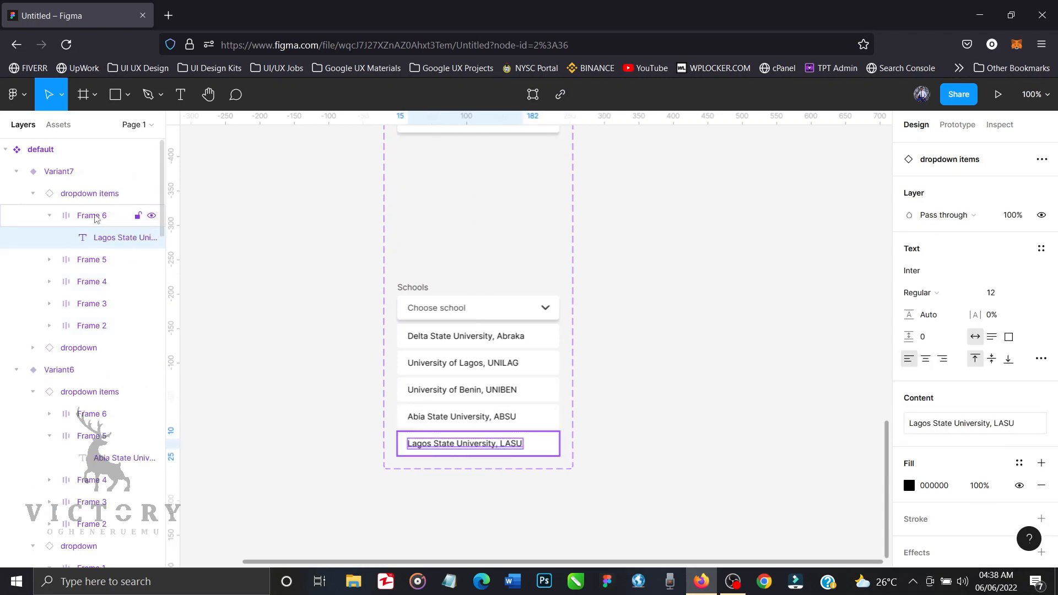
{"action": "left_click", "coordinate": [95, 218]}
{"action": "left_click", "coordinate": [93, 260]}
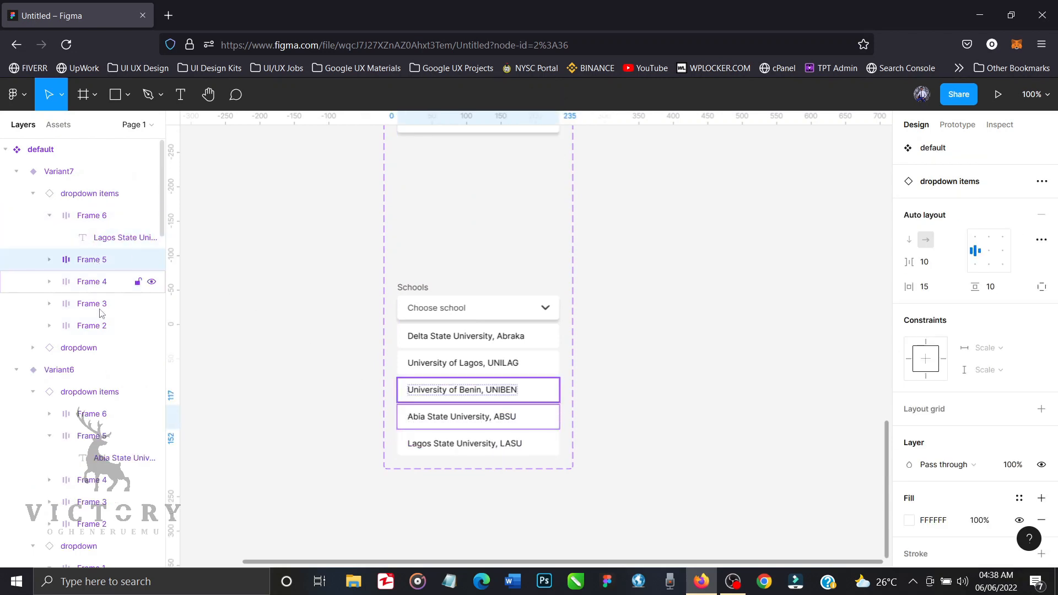
{"action": "left_click", "coordinate": [102, 327], "text": "shift"}
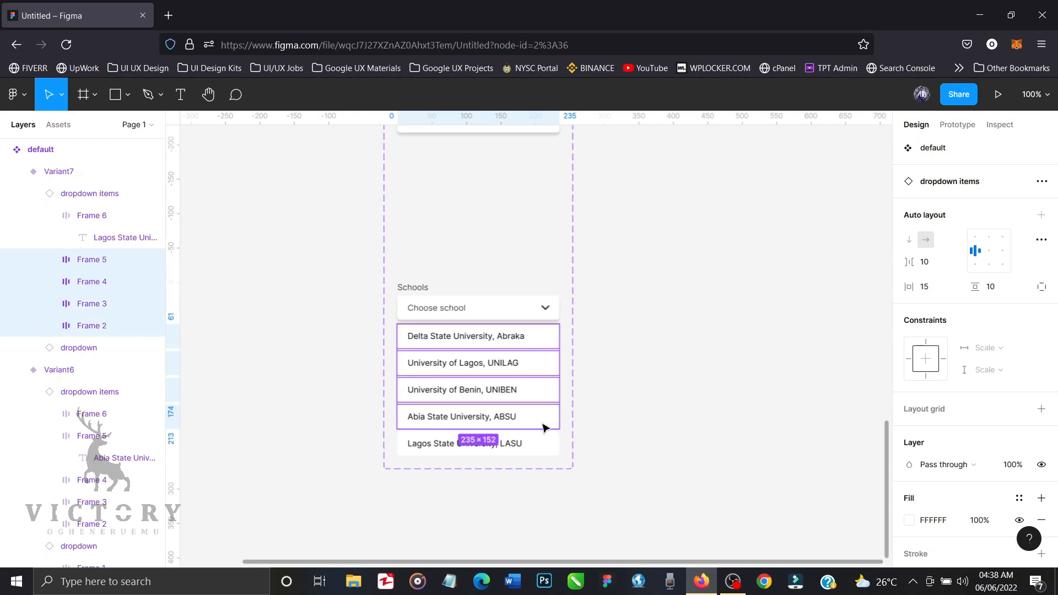
{"action": "left_click", "coordinate": [1011, 467]}
{"action": "type", "text": "0"}
{"action": "key", "text": "Return"}
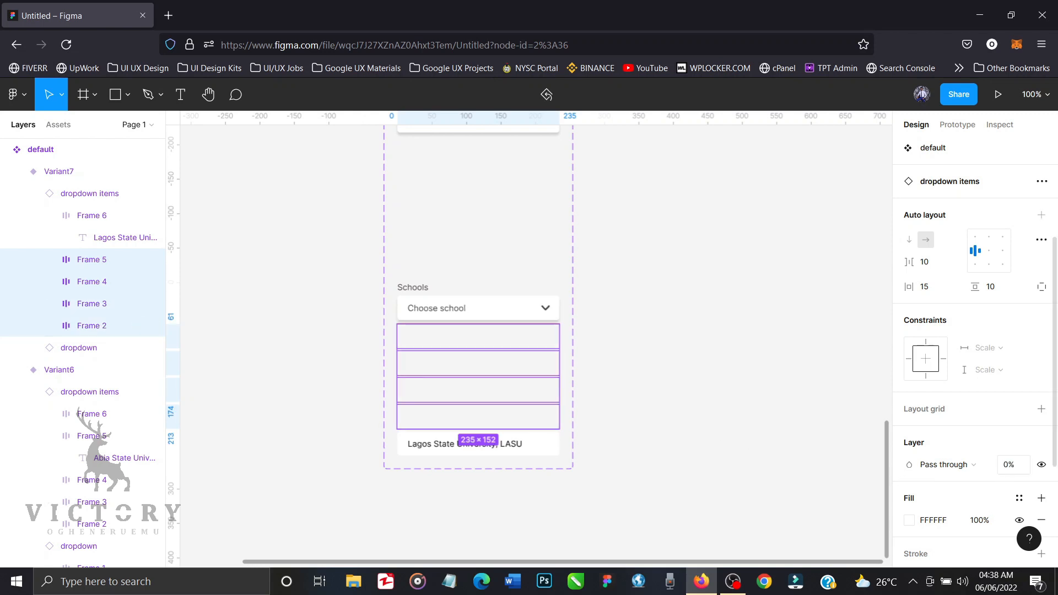
Step: Set the fill opacity of Frame 6, the "Lagos State University, LASU" row in Variant7, to 0%
{"action": "left_click", "coordinate": [107, 222]}
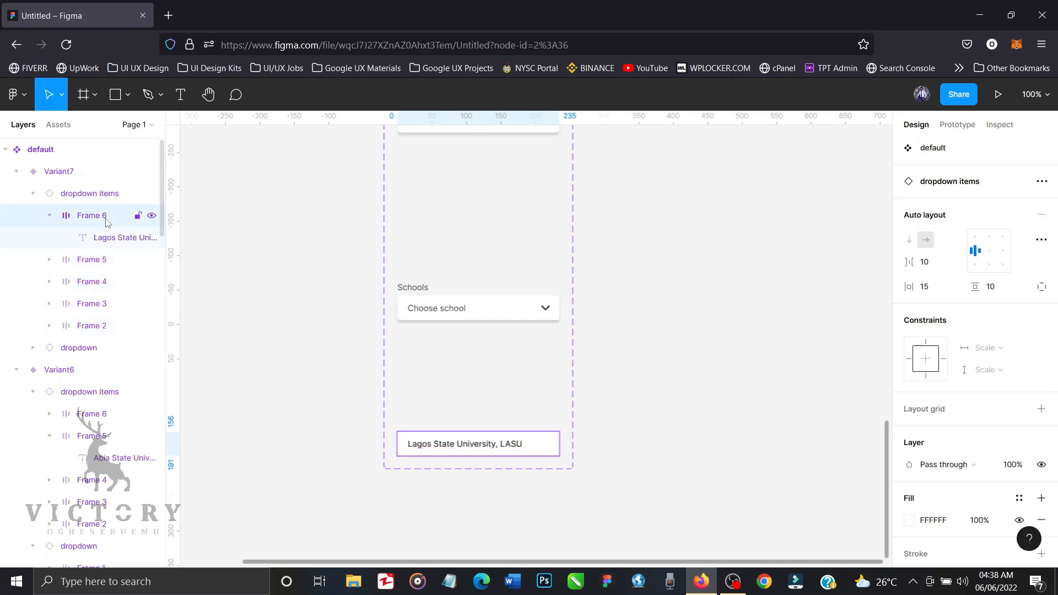
{"action": "left_click", "coordinate": [984, 523]}
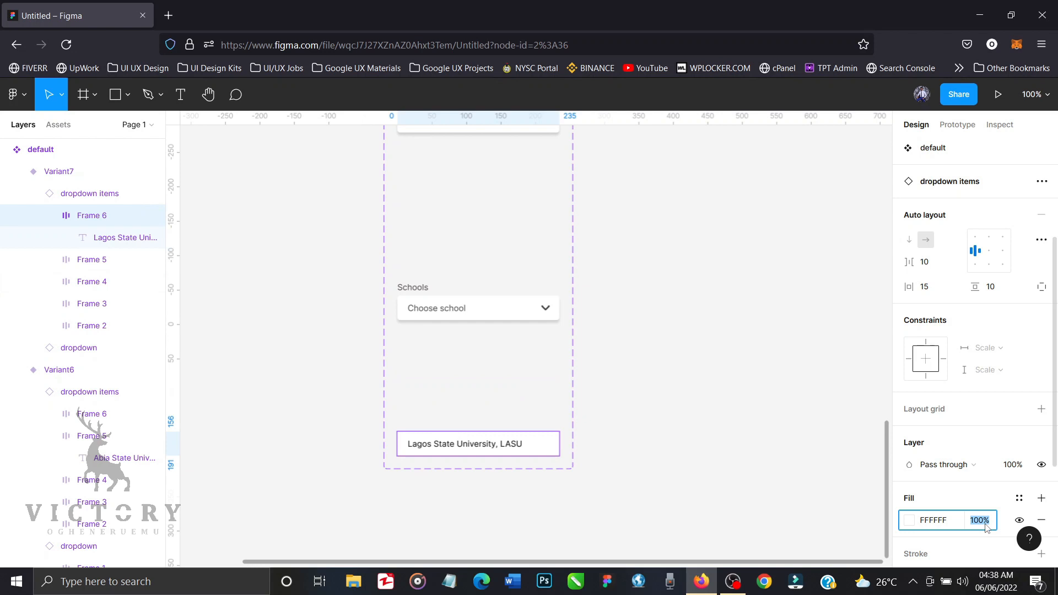
{"action": "type", "text": "0"}
{"action": "key", "text": "Return"}
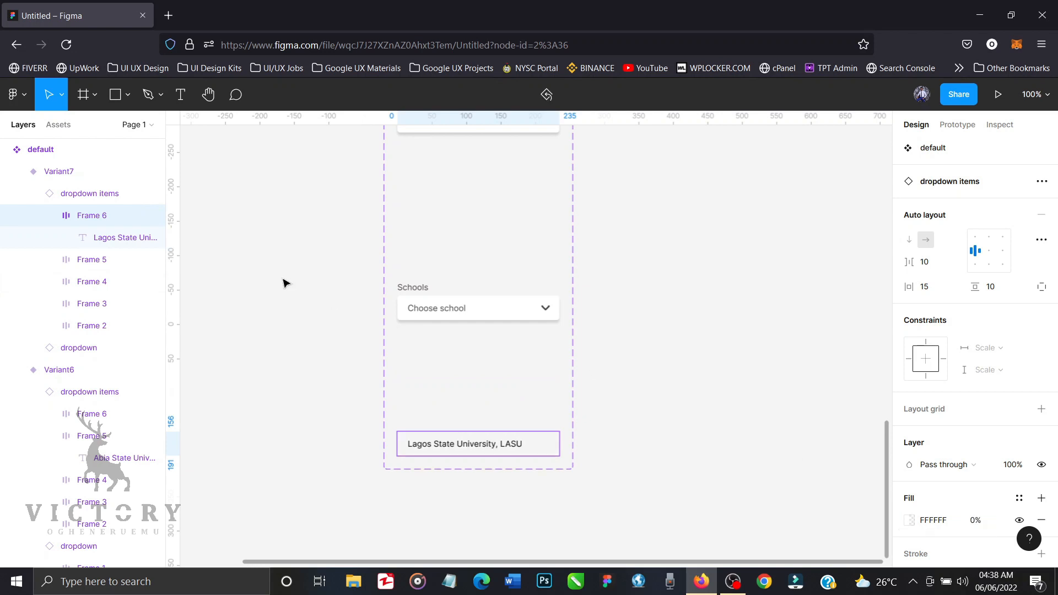
Step: Set the fill opacity of the "Choose school" text in Variant7's dropdown to 0%
{"action": "double_click", "coordinate": [425, 307]}
{"action": "left_click", "coordinate": [979, 486]}
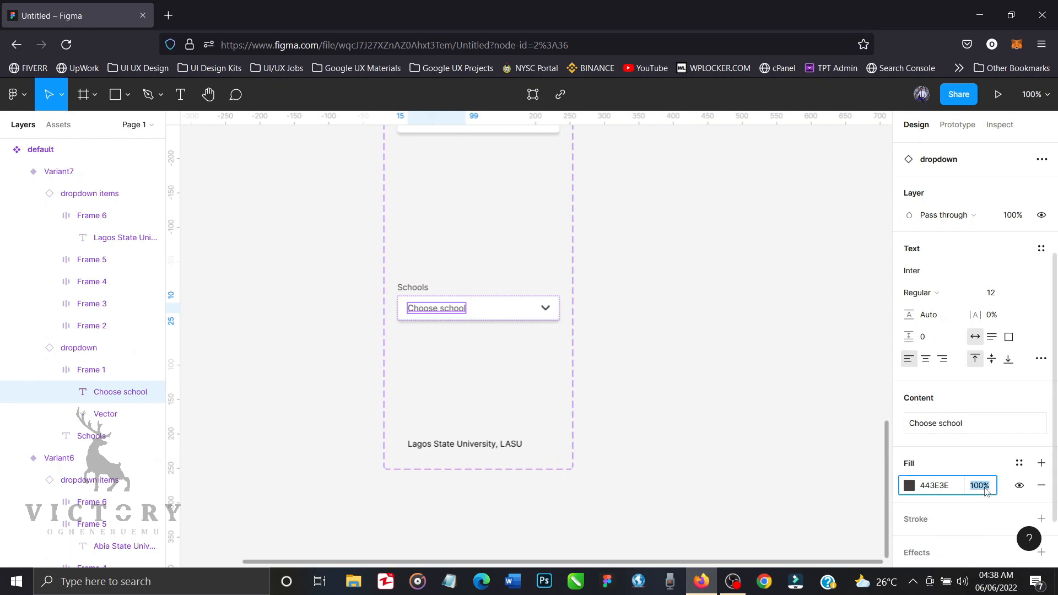
{"action": "type", "text": "0"}
{"action": "key", "text": "Return"}
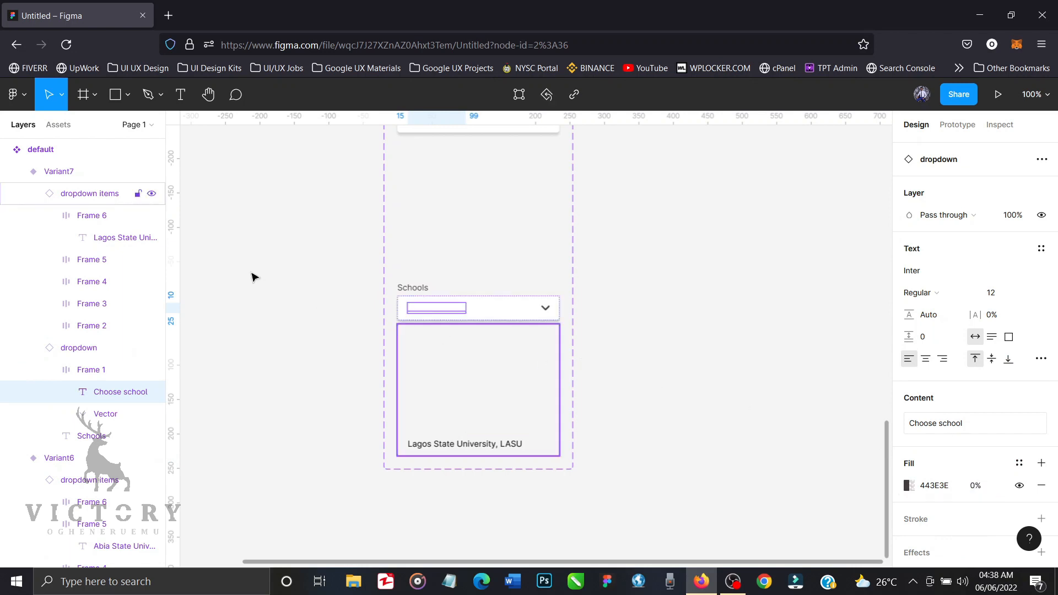
Step: Move Variant7's "dropdown items" instance up 198 px so "Lagos State University, LASU" sits inside the dropdown box
{"action": "left_click", "coordinate": [88, 194]}
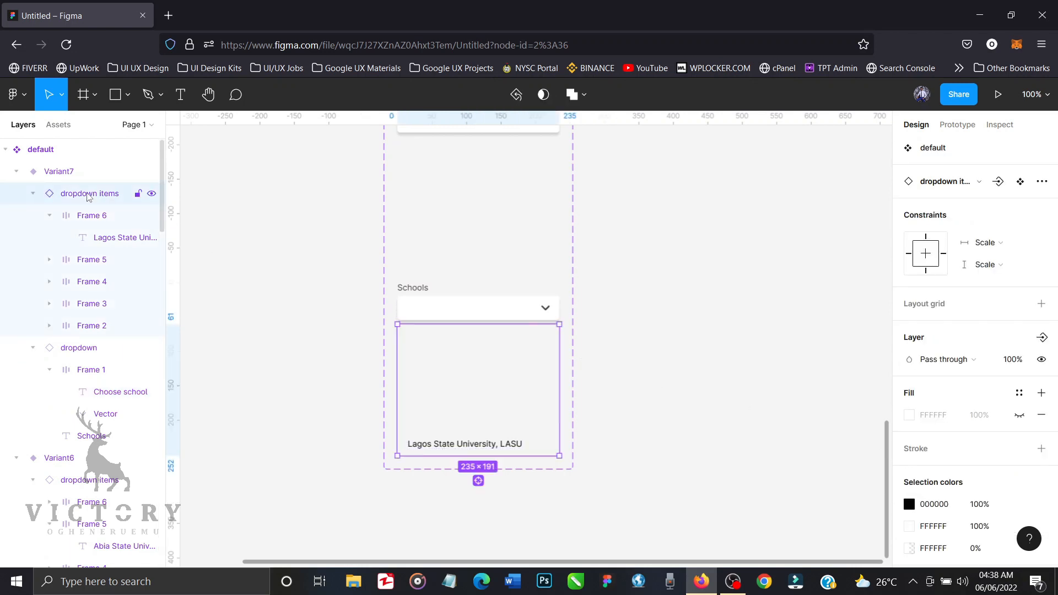
{"action": "key", "text": "shift+Up"}
{"action": "key", "text": "shift+Up"}
{"action": "key", "text": "shift+Up"}
{"action": "key", "text": "shift+Up"}
{"action": "key", "text": "shift+Up"}
{"action": "key", "text": "shift+Up"}
{"action": "key", "text": "shift+Up"}
{"action": "key", "text": "shift+Up"}
{"action": "key", "text": "shift+Up"}
{"action": "key", "text": "shift+Up"}
{"action": "key", "text": "shift+Up"}
{"action": "key", "text": "shift+Up"}
{"action": "key", "text": "shift+Up"}
{"action": "key", "text": "shift+Up"}
{"action": "key", "text": "shift+Up"}
{"action": "key", "text": "shift+Up"}
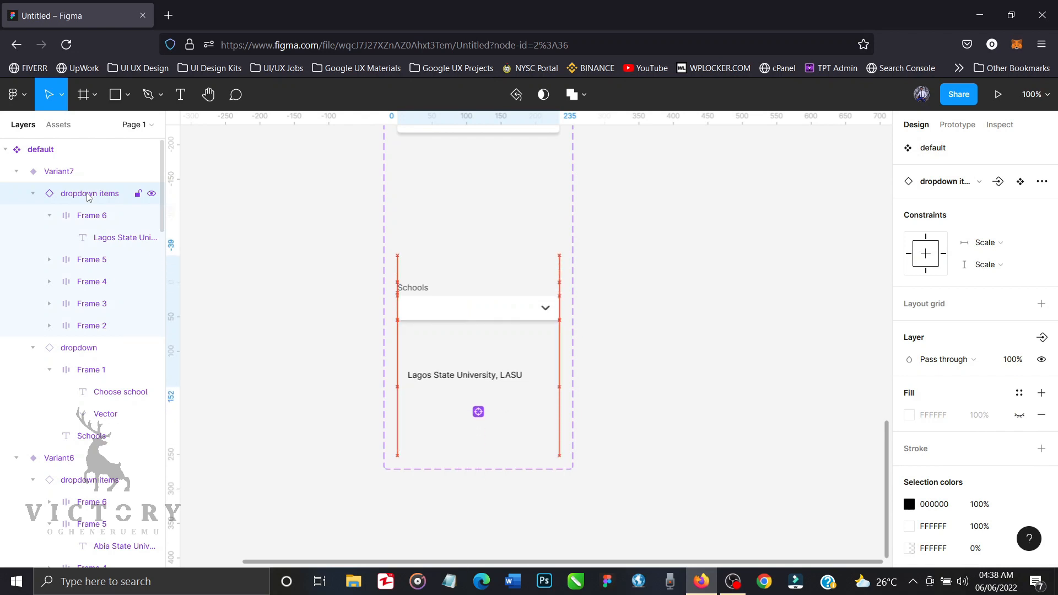
{"action": "key", "text": "shift+Up"}
{"action": "key", "text": "shift+Up"}
{"action": "key", "text": "shift+Up"}
{"action": "key", "text": "shift+Up"}
{"action": "key", "text": "Down"}
{"action": "key", "text": "Down"}
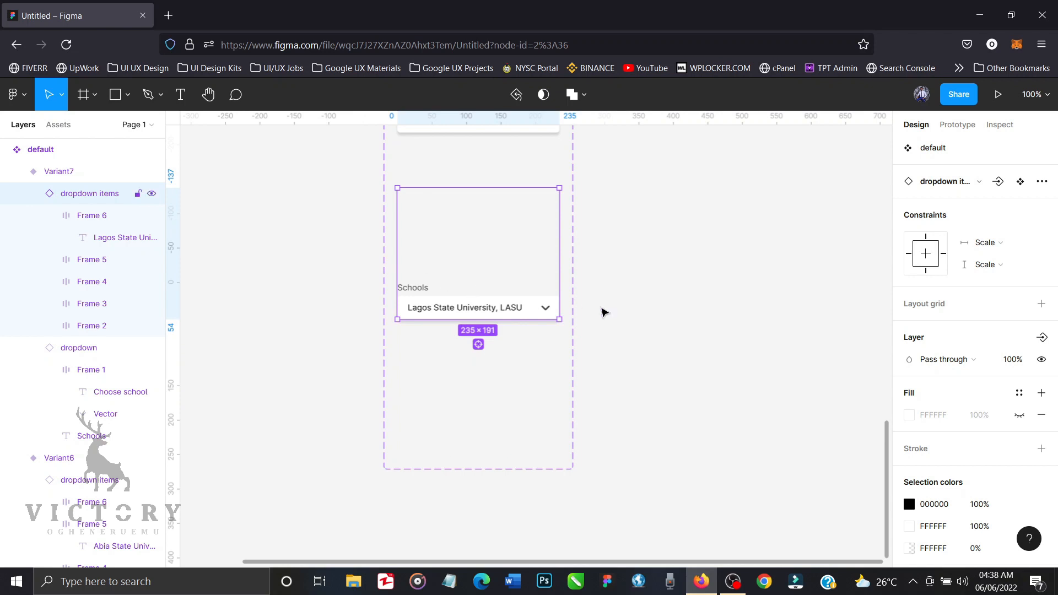
Step: Review all variants in the "default" component set, from the collapsed and expanded dropdowns through each selected school
{"action": "scroll", "coordinate": [665, 328], "scroll_direction": "up", "scroll_amount": 4}
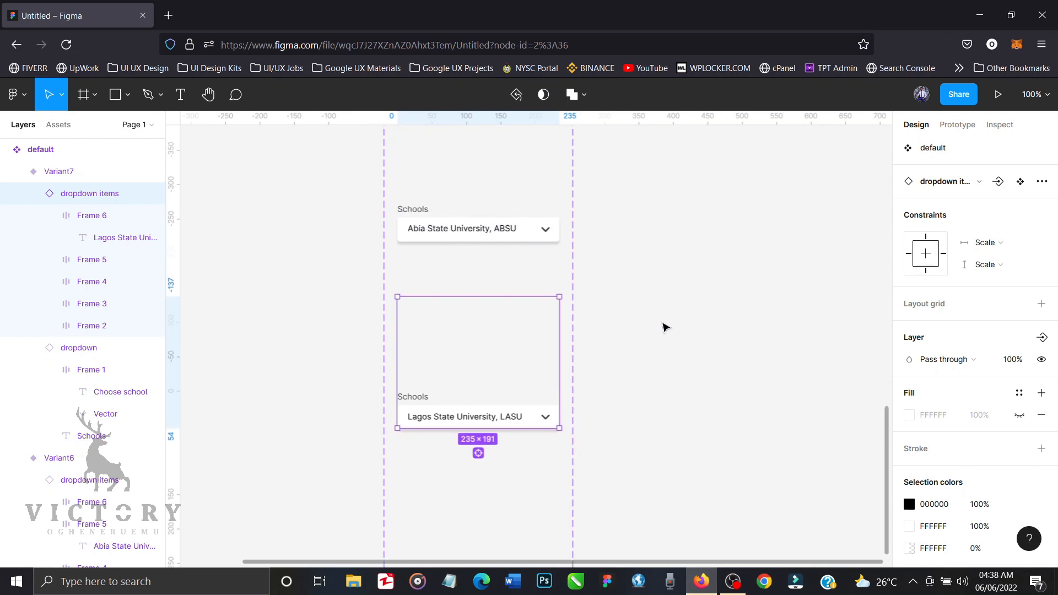
{"action": "scroll", "coordinate": [665, 327], "scroll_direction": "up", "scroll_amount": 15}
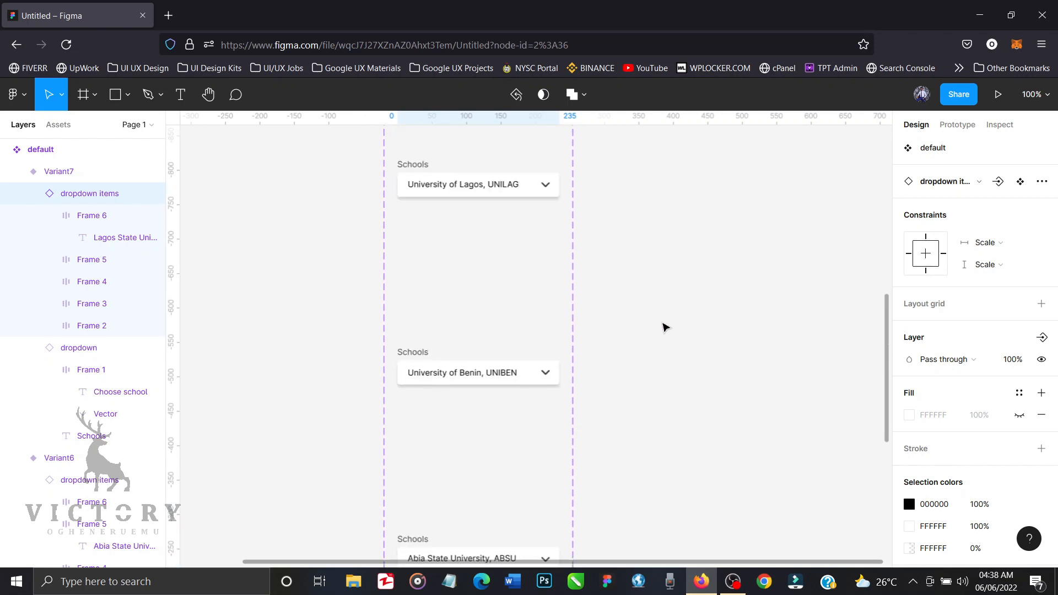
{"action": "scroll", "coordinate": [665, 328], "scroll_direction": "up", "scroll_amount": 15}
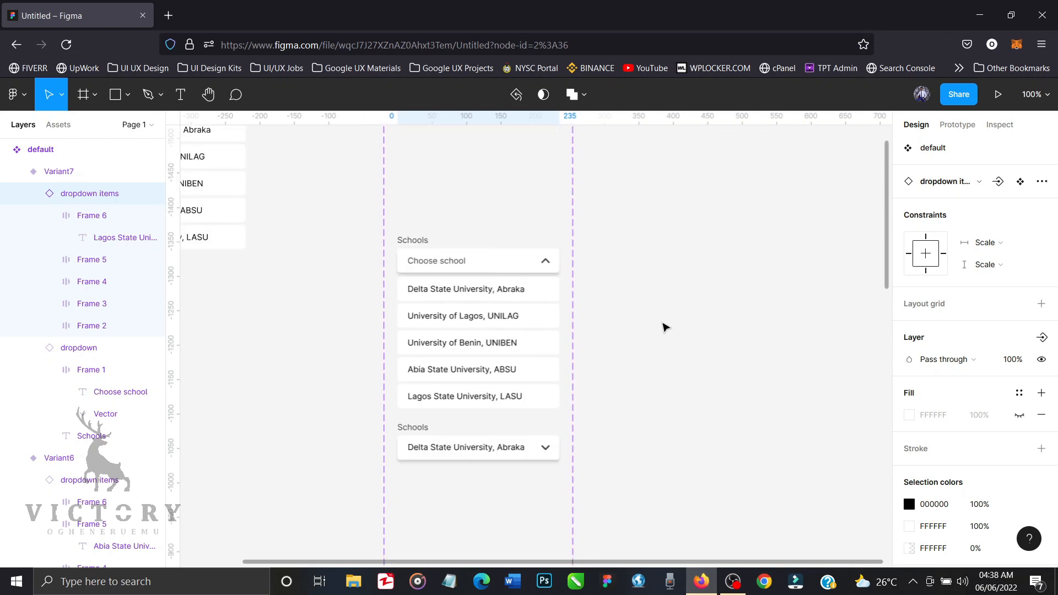
{"action": "scroll", "coordinate": [665, 327], "scroll_direction": "up", "scroll_amount": 4}
{"action": "scroll", "coordinate": [664, 327], "scroll_direction": "down", "scroll_amount": 6}
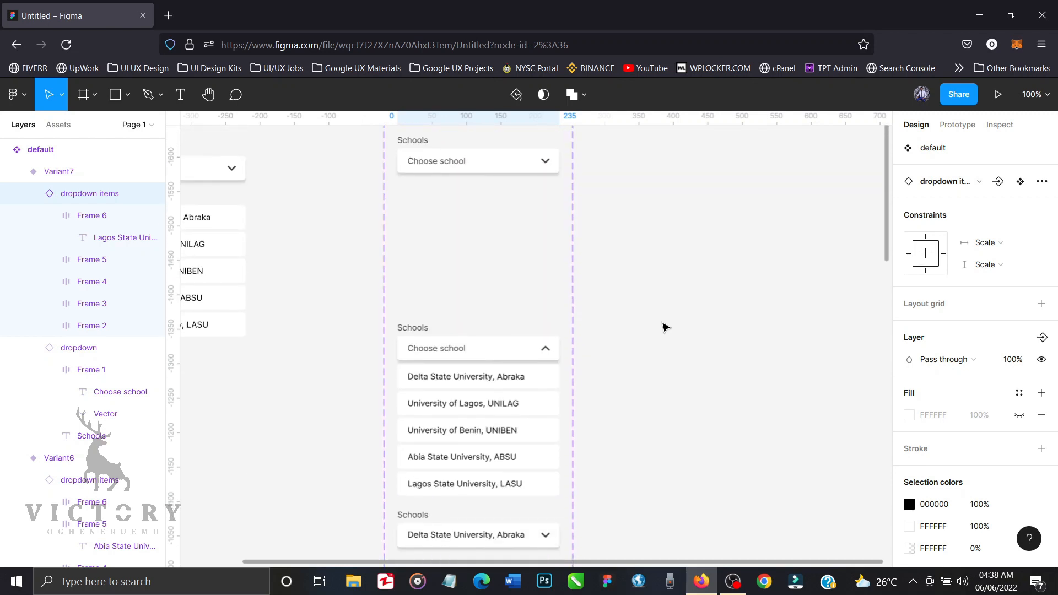
{"action": "key", "text": "minus"}
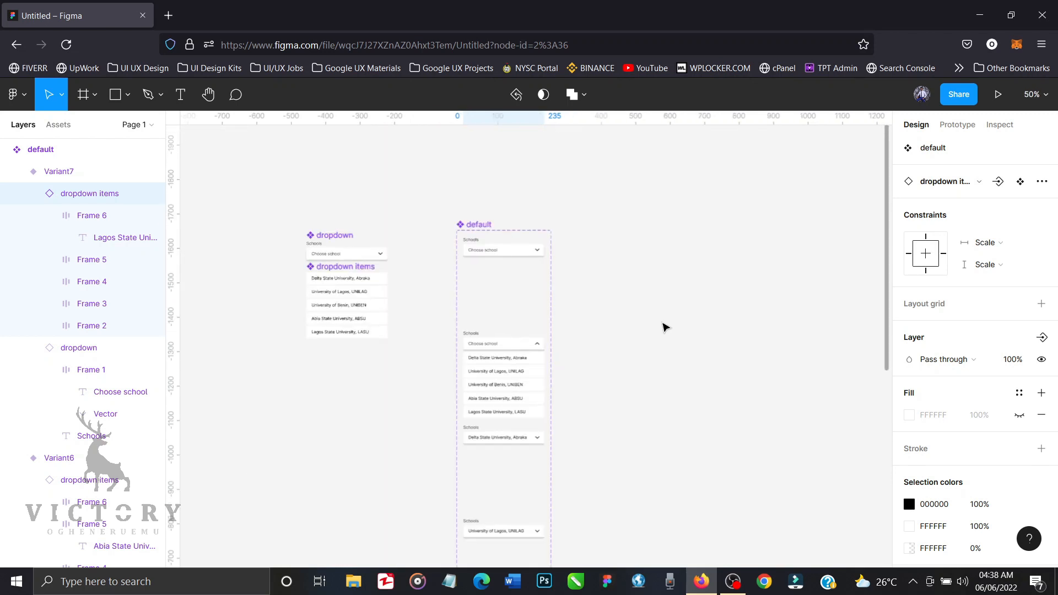
{"action": "key", "text": "plus"}
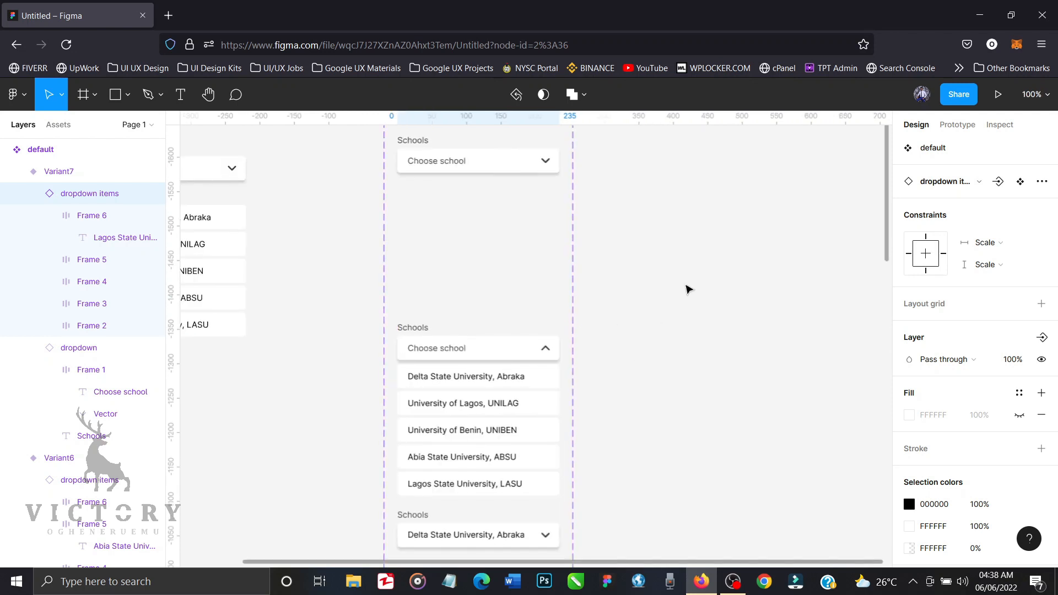
{"action": "scroll", "coordinate": [688, 289], "scroll_direction": "up", "scroll_amount": 2}
{"action": "scroll", "coordinate": [688, 289], "scroll_direction": "down", "scroll_amount": 6}
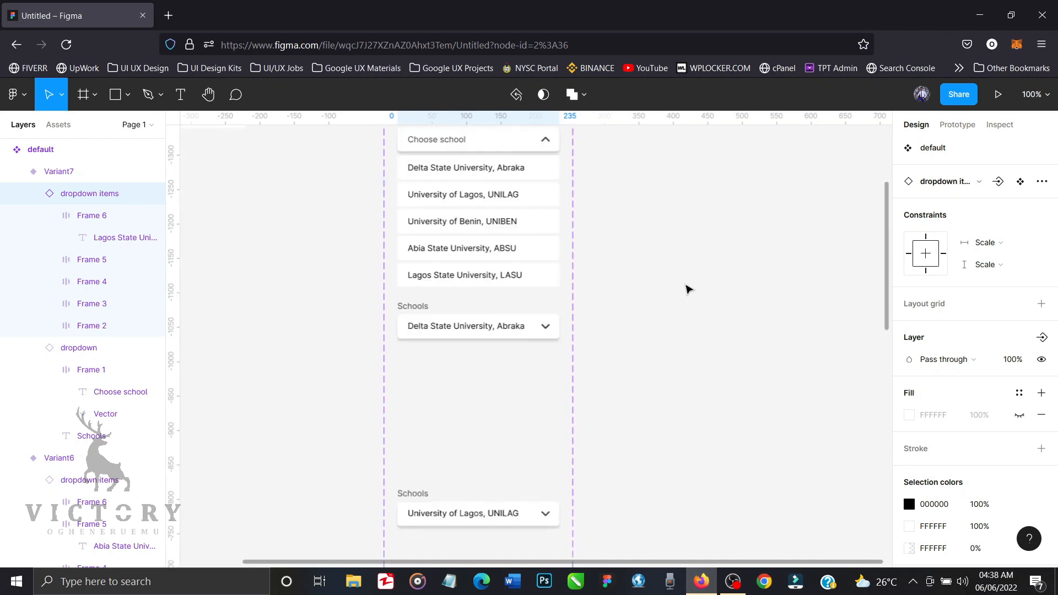
{"action": "scroll", "coordinate": [688, 289], "scroll_direction": "down", "scroll_amount": 5}
{"action": "scroll", "coordinate": [688, 288], "scroll_direction": "down", "scroll_amount": 8}
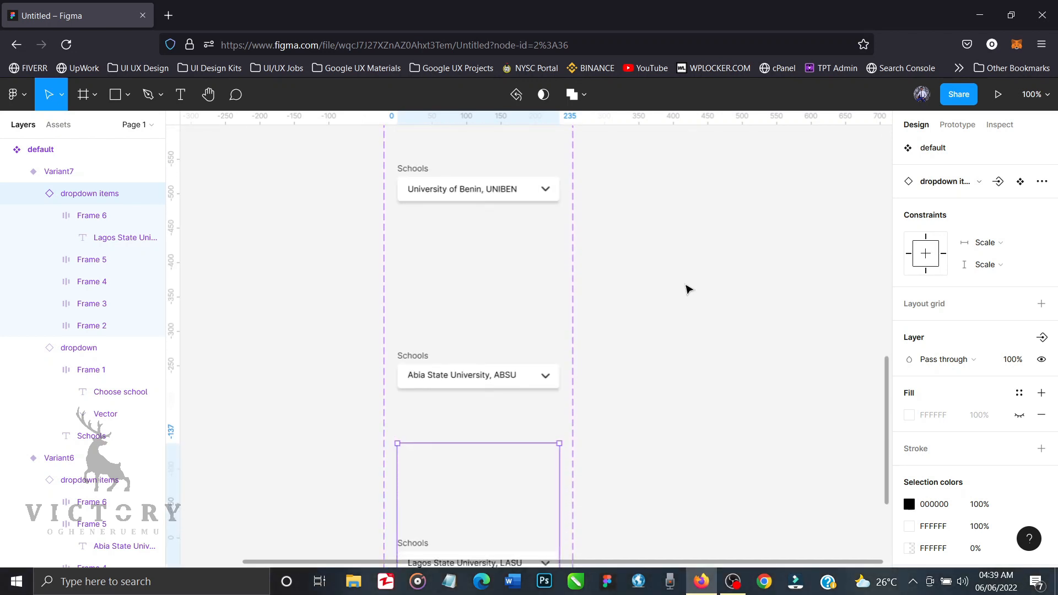
{"action": "scroll", "coordinate": [688, 289], "scroll_direction": "up", "scroll_amount": 2}
{"action": "scroll", "coordinate": [688, 289], "scroll_direction": "down", "scroll_amount": 1}
{"action": "scroll", "coordinate": [651, 399], "scroll_direction": "down", "scroll_amount": 2}
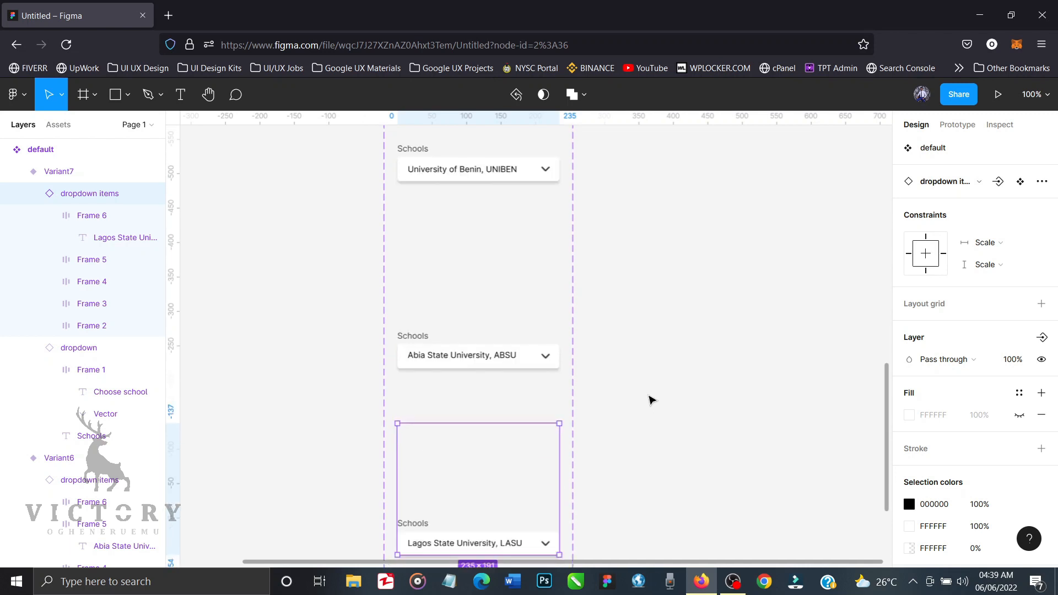
{"action": "scroll", "coordinate": [651, 399], "scroll_direction": "down", "scroll_amount": 6}
{"action": "scroll", "coordinate": [650, 399], "scroll_direction": "up", "scroll_amount": 7}
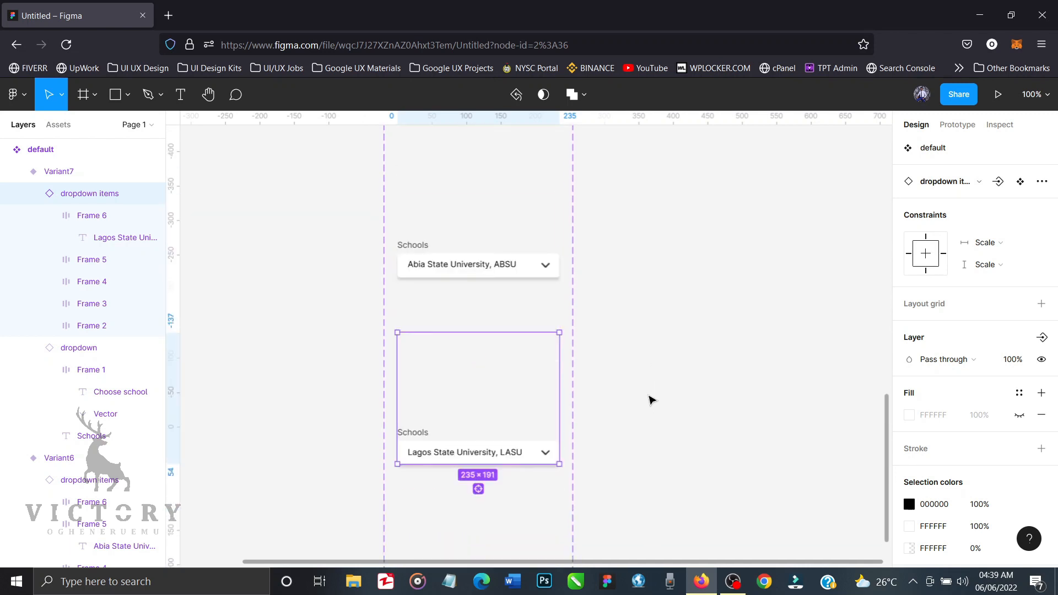
{"action": "scroll", "coordinate": [650, 399], "scroll_direction": "up", "scroll_amount": 18}
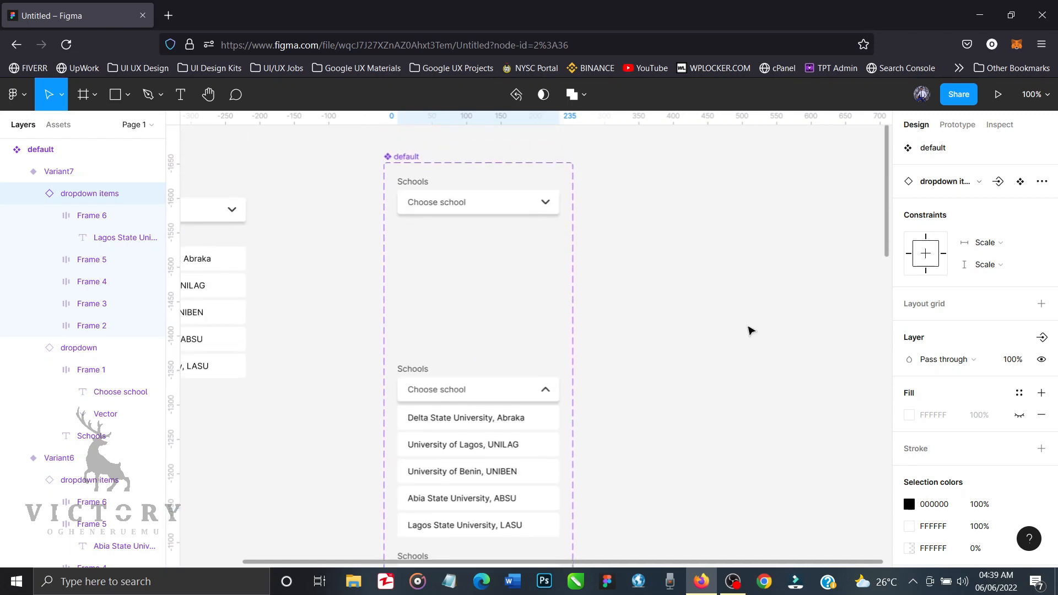
Step: Add an on-click prototype interaction that changes the collapsed Default variant to Variant2 with Smart animate
{"action": "left_click", "coordinate": [962, 126]}
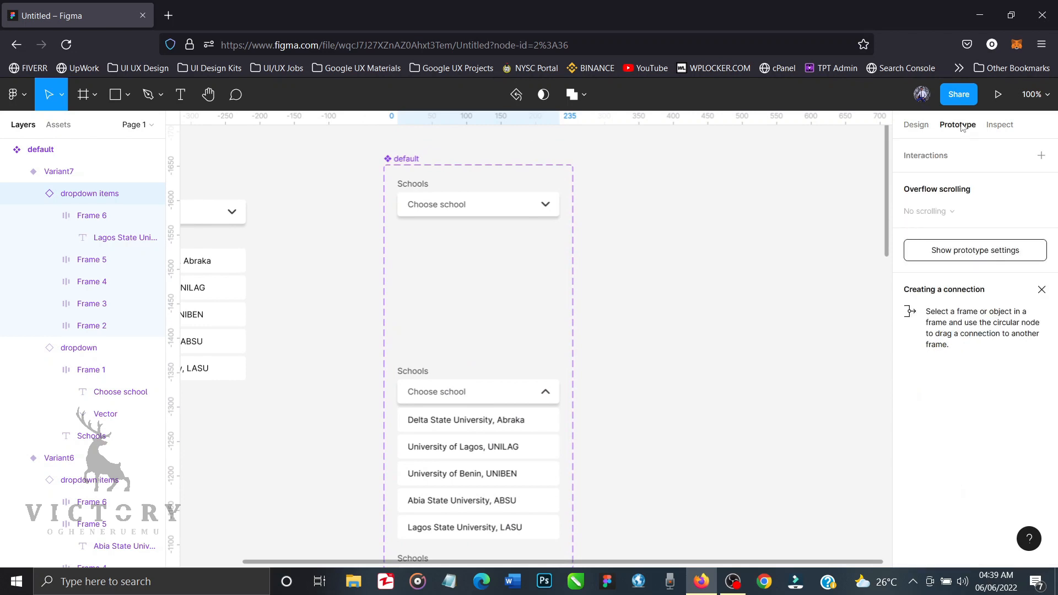
{"action": "left_click", "coordinate": [557, 205]}
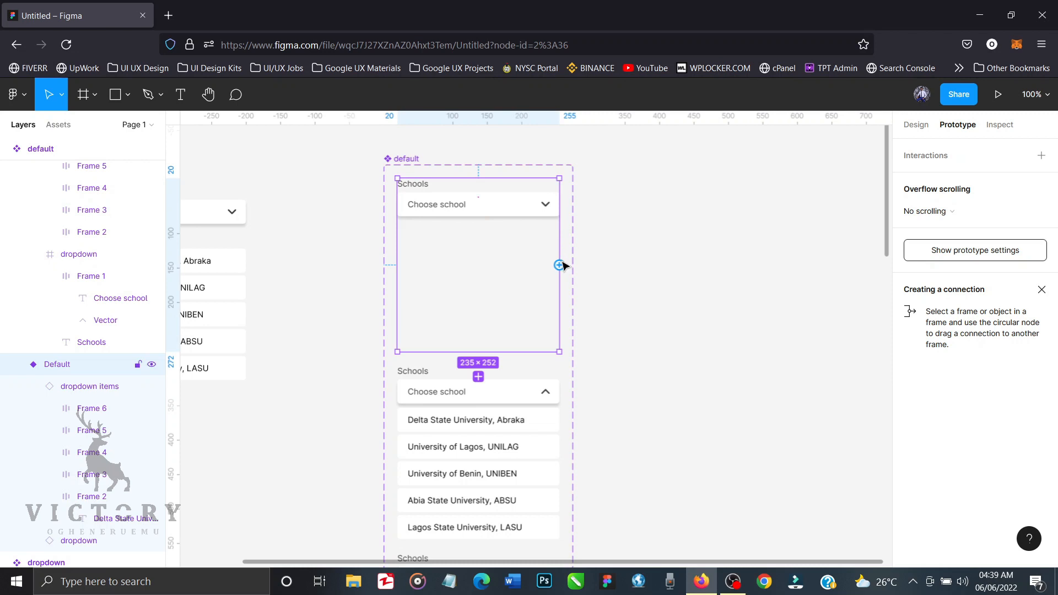
{"action": "left_click_drag", "start_coordinate": [562, 268], "coordinate": [540, 432]}
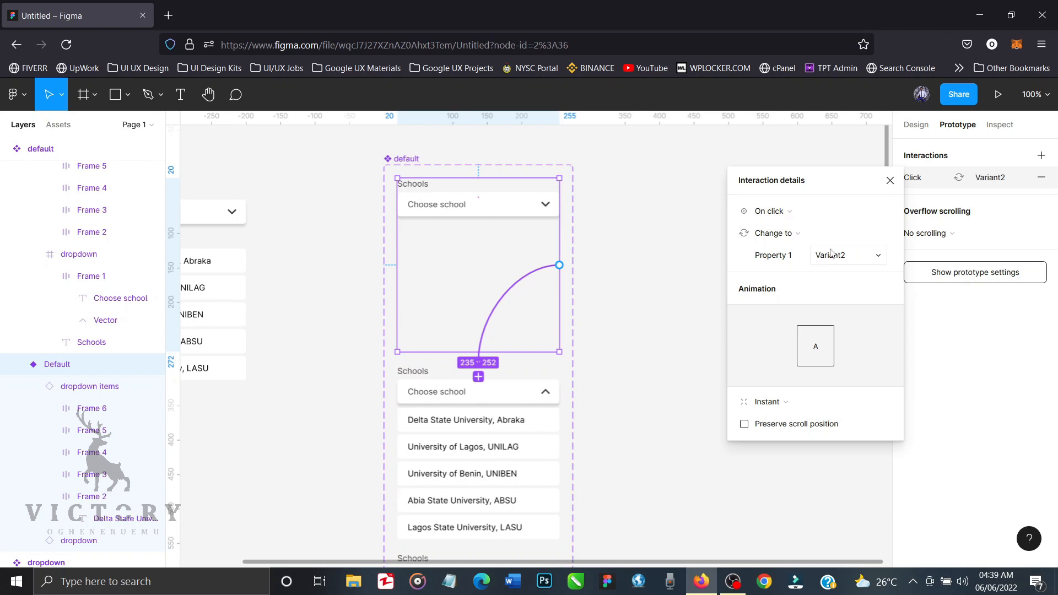
{"action": "left_click", "coordinate": [788, 407]}
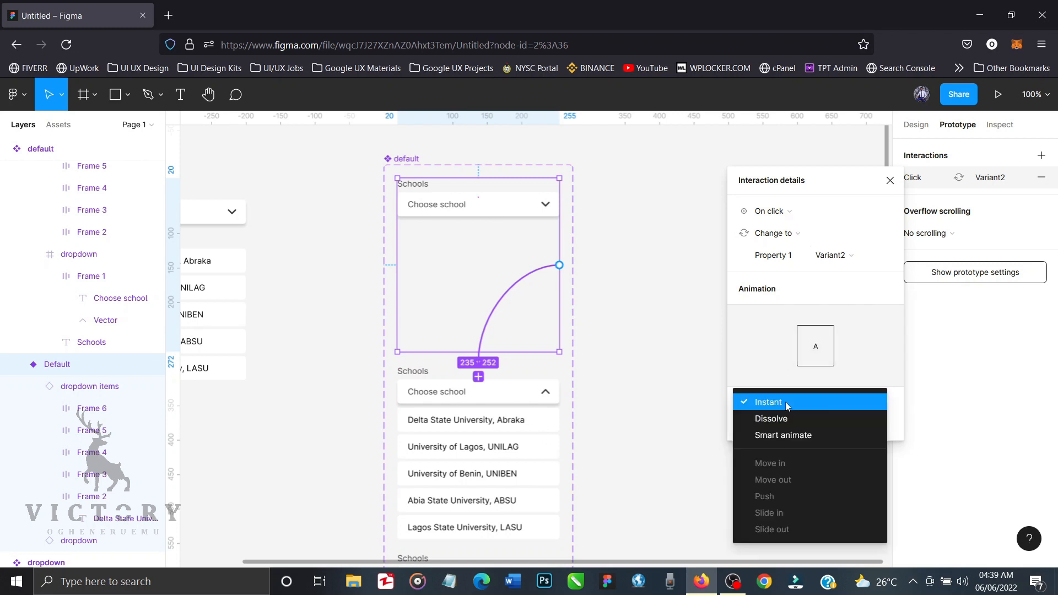
{"action": "left_click", "coordinate": [787, 434]}
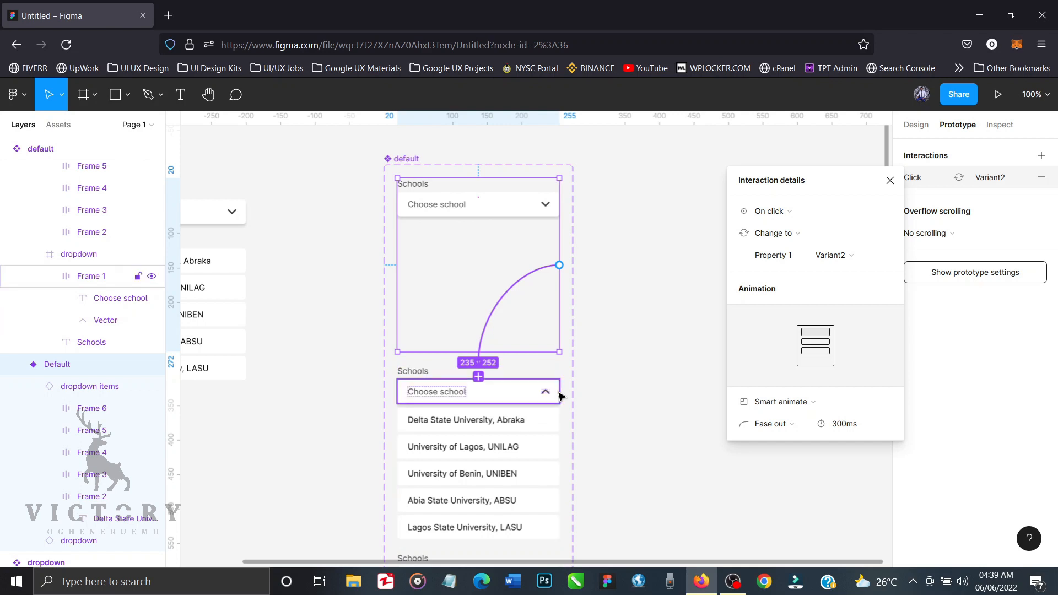
Step: Connect the expanded variant's "dropdown" frame back to the Default variant with an on-click Change to interaction using Smart animate
{"action": "left_click", "coordinate": [561, 395]}
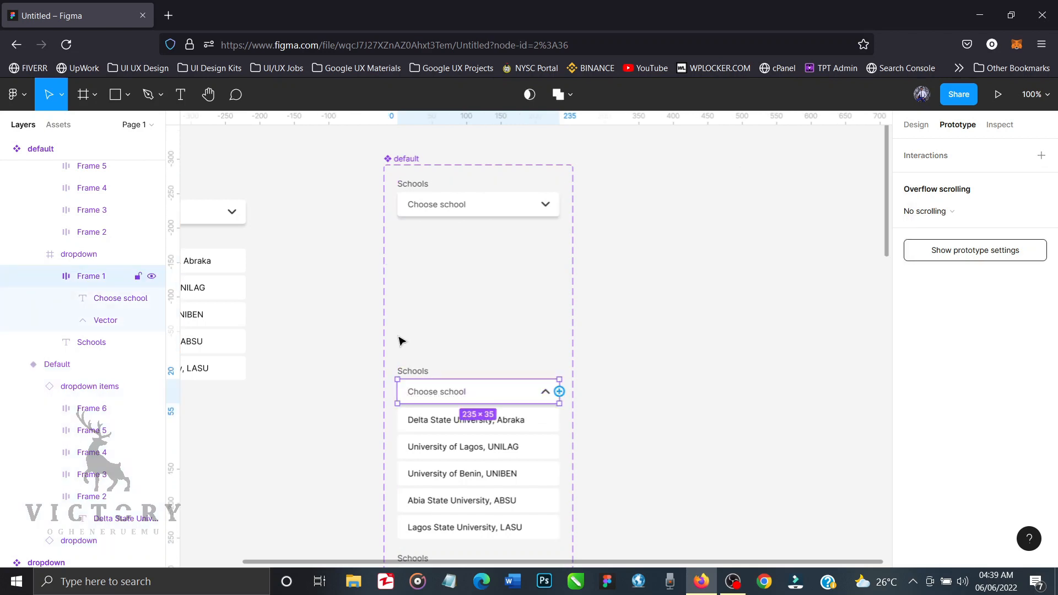
{"action": "left_click", "coordinate": [100, 259]}
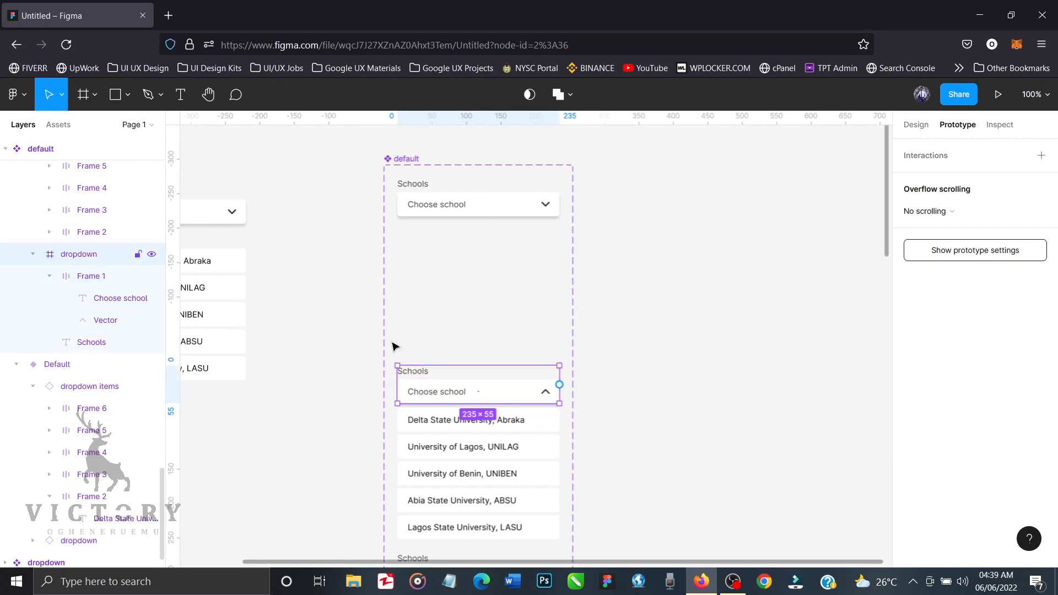
{"action": "left_click_drag", "start_coordinate": [560, 384], "coordinate": [541, 206]}
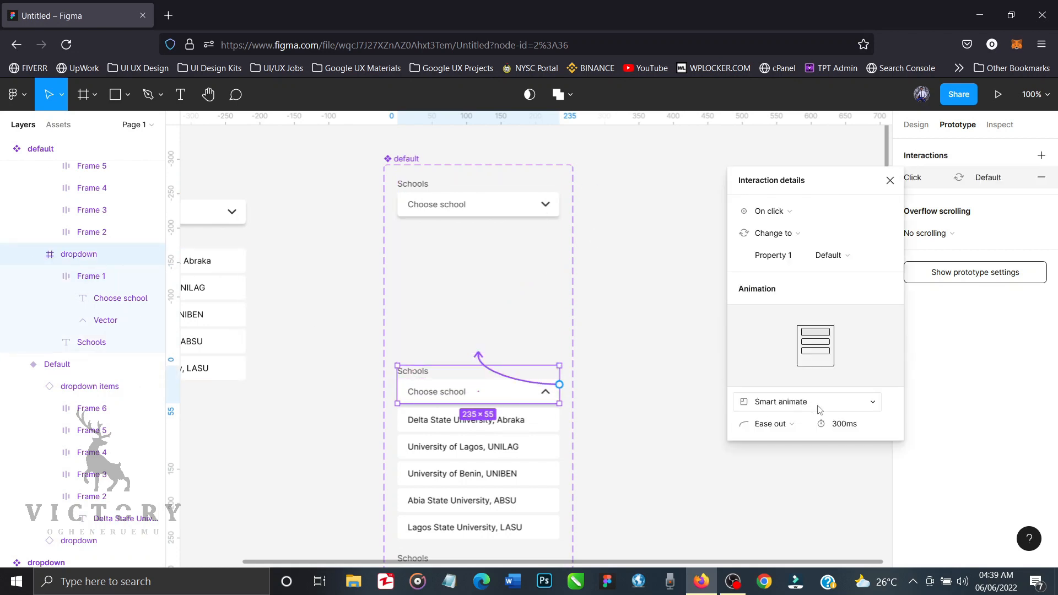
{"action": "left_click", "coordinate": [890, 181]}
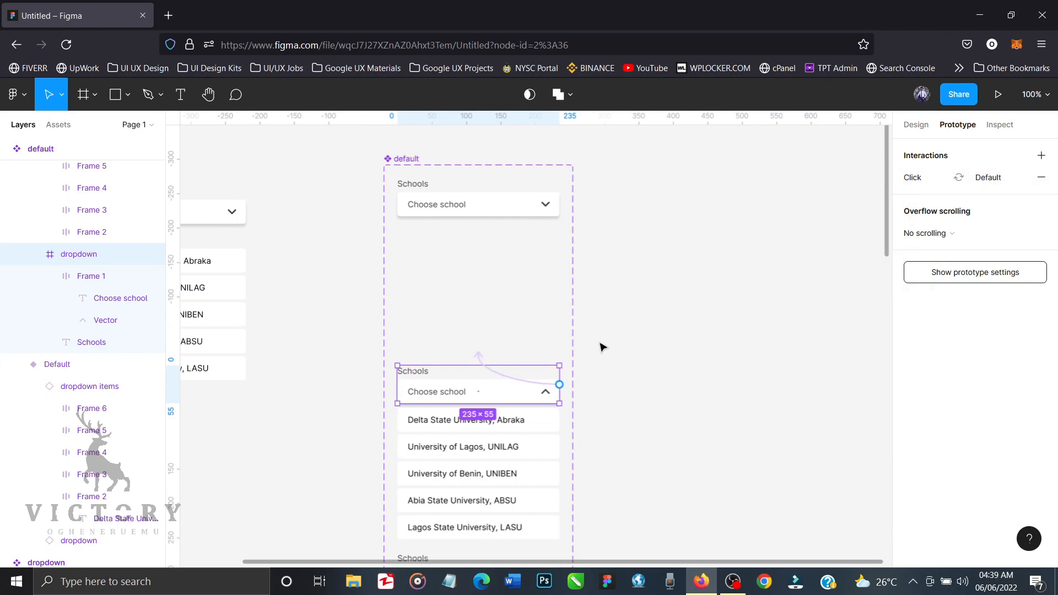
Step: Link the expanded list's "Delta State University, Abraka" item to Variant3, and Variant3's field back to Variant2, with on-click Change to interactions using Smart animate
{"action": "scroll", "coordinate": [549, 443], "scroll_direction": "down", "scroll_amount": 5}
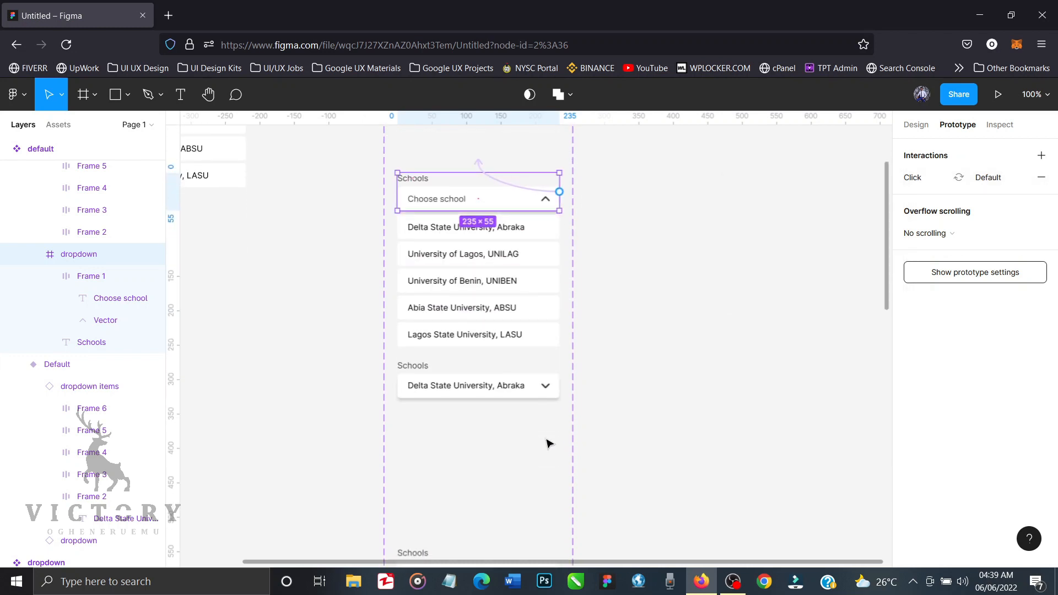
{"action": "left_click", "coordinate": [557, 239]}
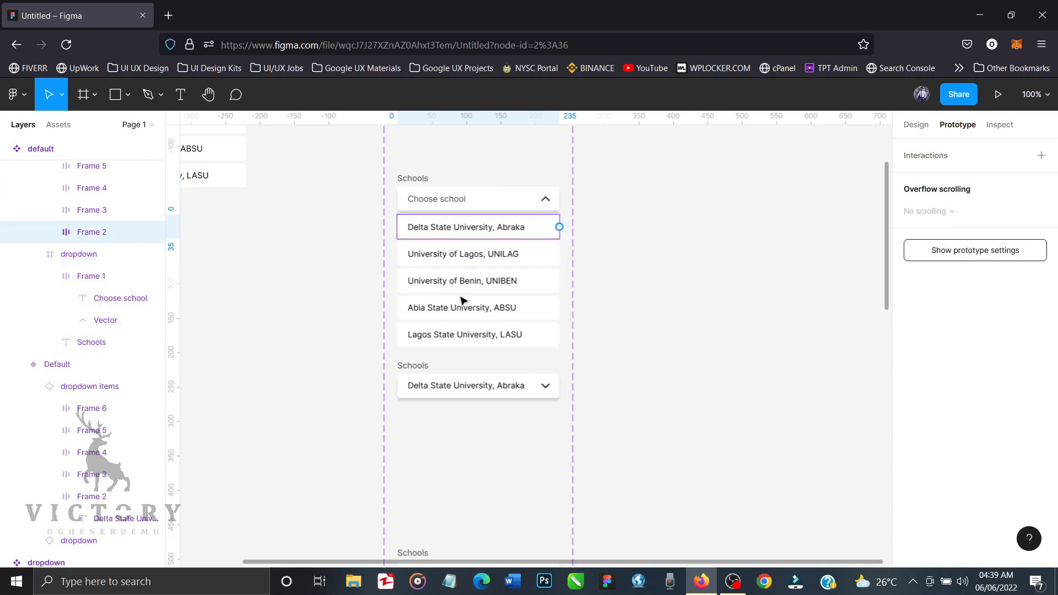
{"action": "left_click_drag", "start_coordinate": [560, 227], "coordinate": [543, 386]}
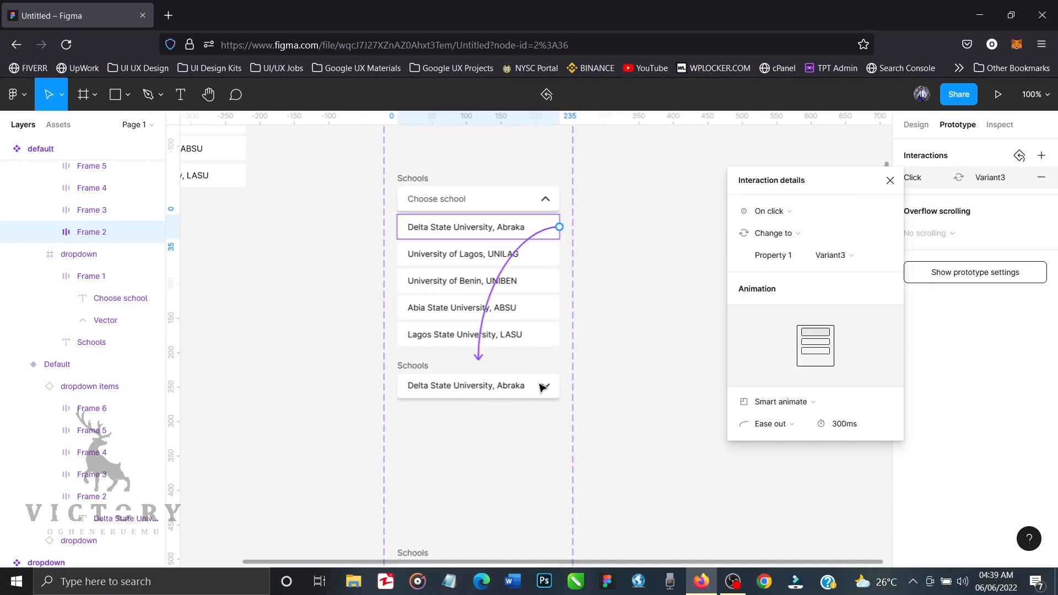
{"action": "left_click", "coordinate": [555, 387]}
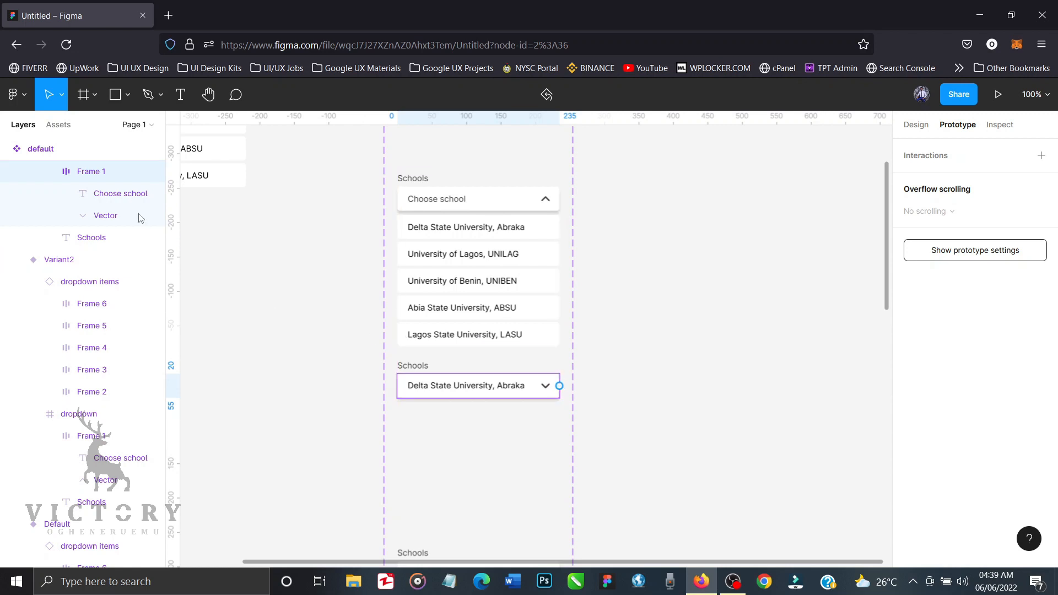
{"action": "scroll", "coordinate": [139, 218], "scroll_direction": "up", "scroll_amount": 3}
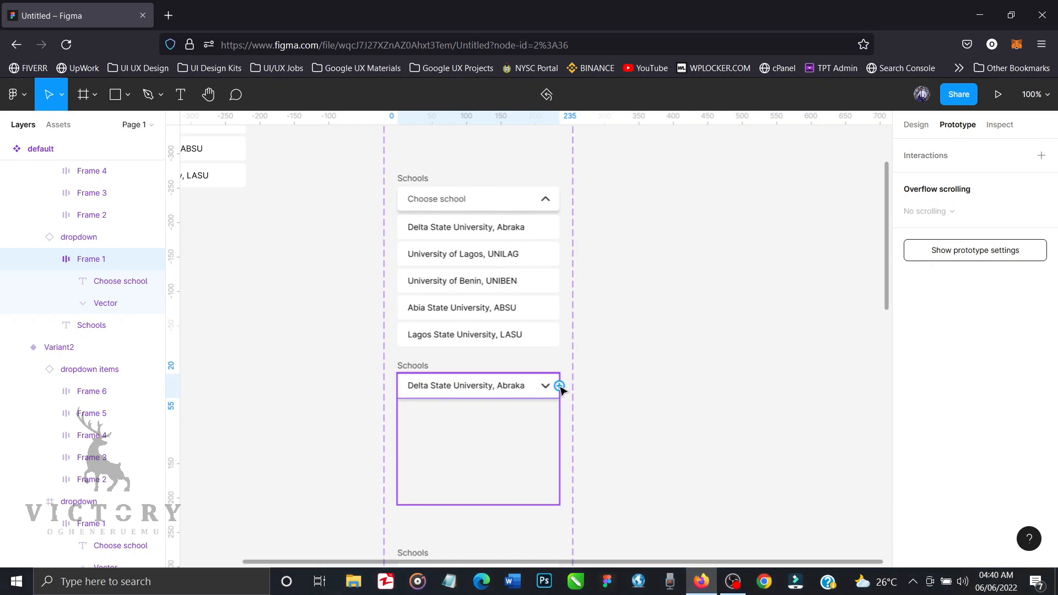
{"action": "scroll", "coordinate": [561, 389], "scroll_direction": "up", "scroll_amount": 3}
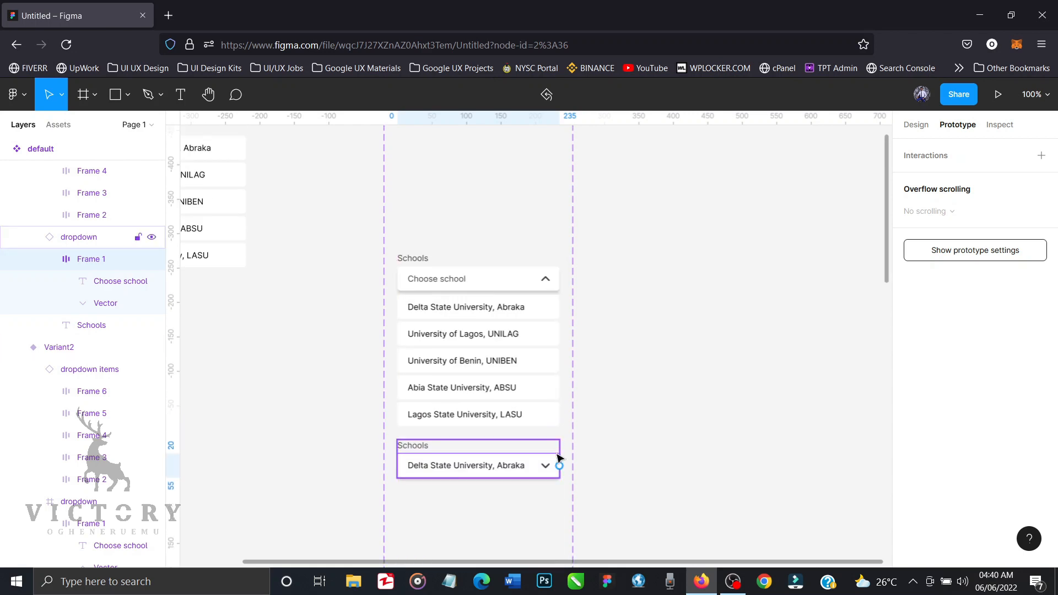
{"action": "left_click_drag", "start_coordinate": [559, 465], "coordinate": [551, 286]}
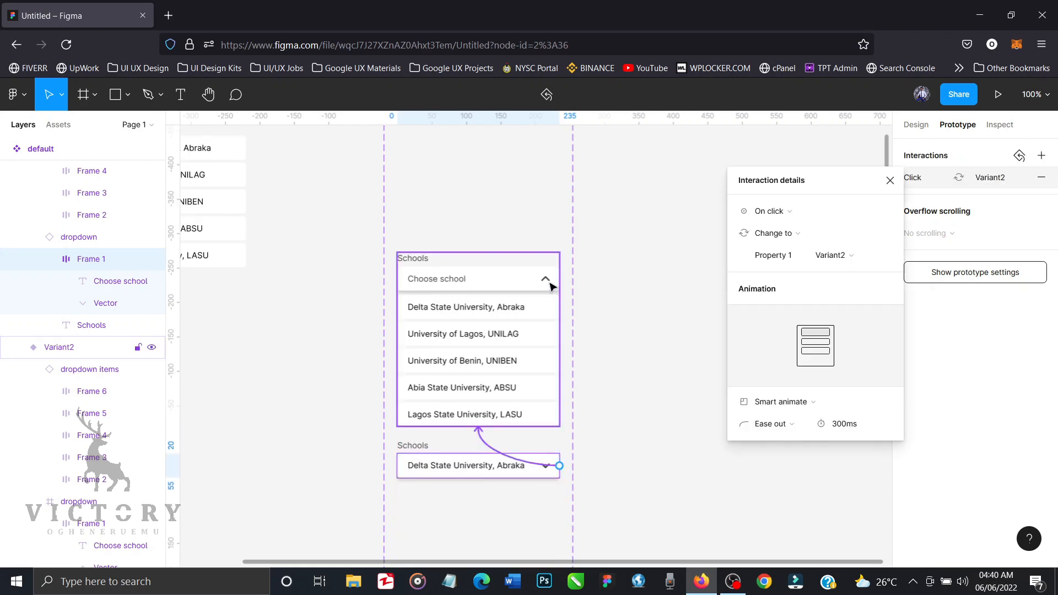
{"action": "left_click", "coordinate": [890, 180]}
Step: Link the expanded list's "University of Lagos, UNILAG" item to Variant4, and Variant4's field back to Variant2, with on-click Change to interactions using Smart animate
{"action": "scroll", "coordinate": [529, 457], "scroll_direction": "down", "scroll_amount": 5}
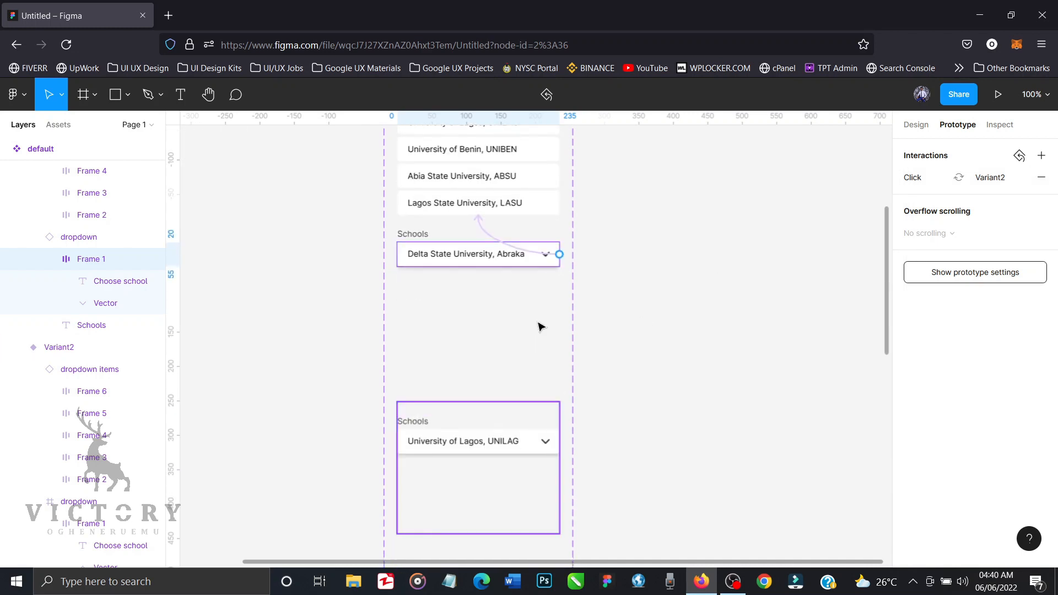
{"action": "scroll", "coordinate": [539, 326], "scroll_direction": "up", "scroll_amount": 3}
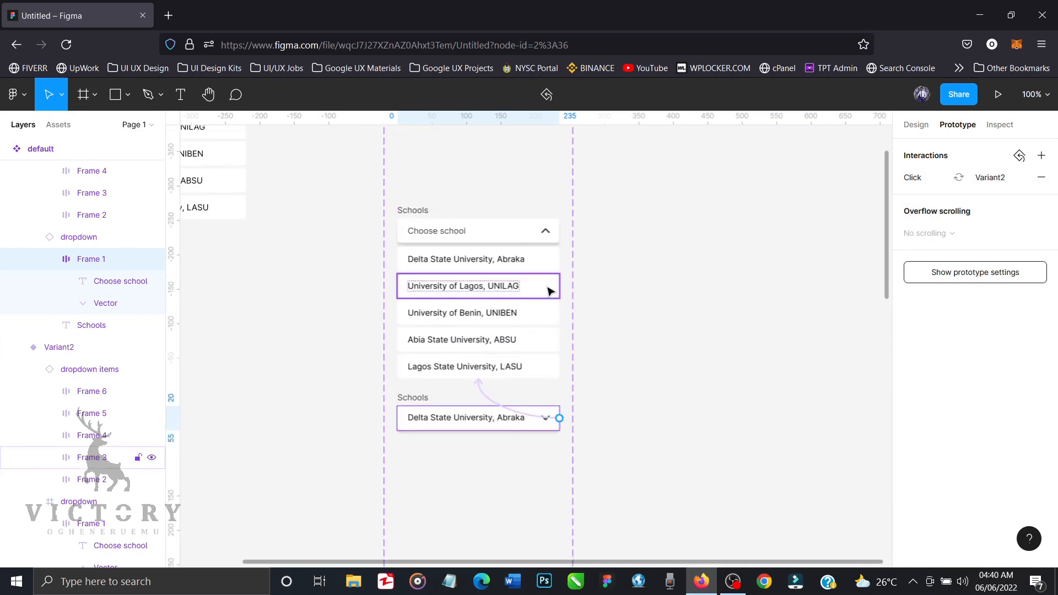
{"action": "left_click", "coordinate": [549, 290]}
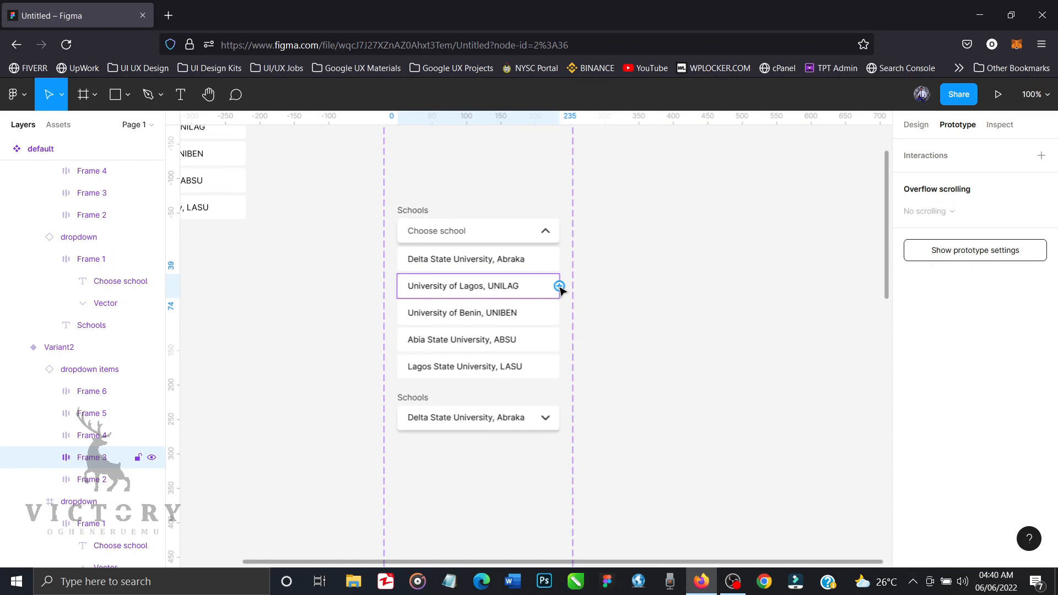
{"action": "scroll", "coordinate": [557, 291], "scroll_direction": "down", "scroll_amount": 2}
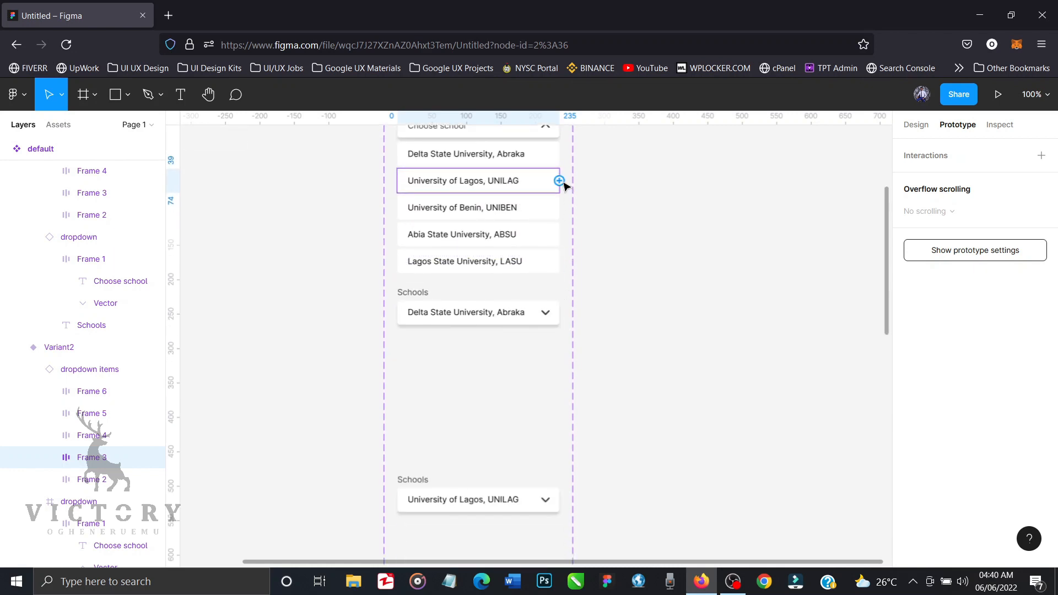
{"action": "left_click_drag", "start_coordinate": [562, 183], "coordinate": [550, 504]}
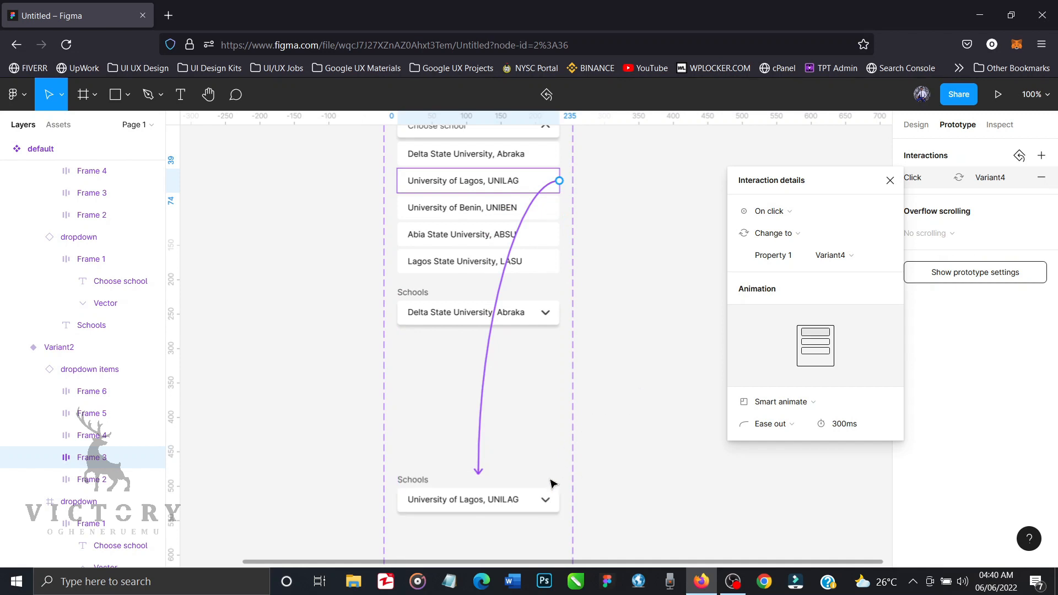
{"action": "left_click", "coordinate": [551, 486]}
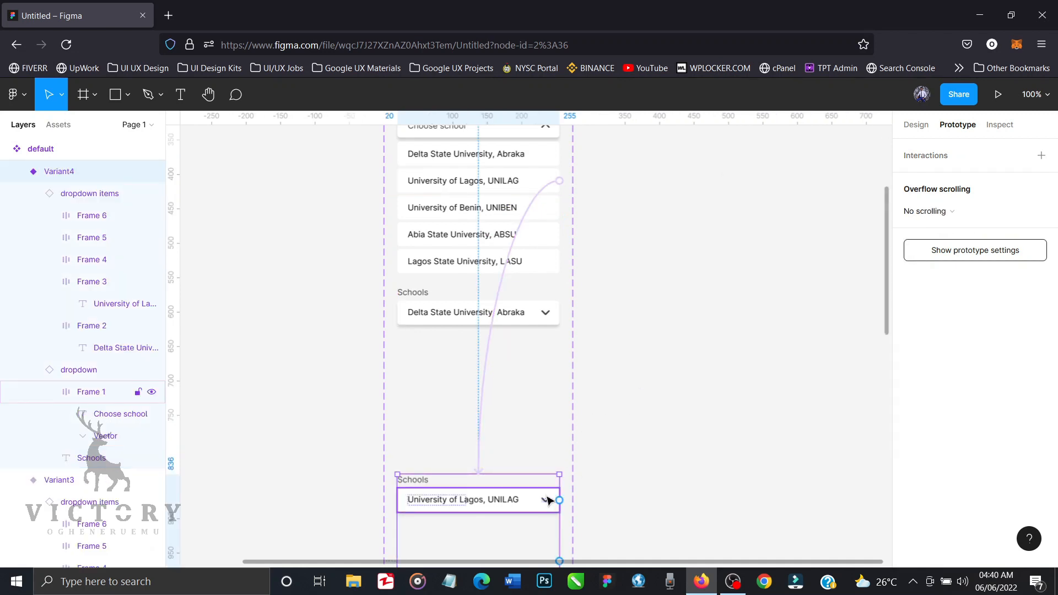
{"action": "left_click", "coordinate": [548, 500]}
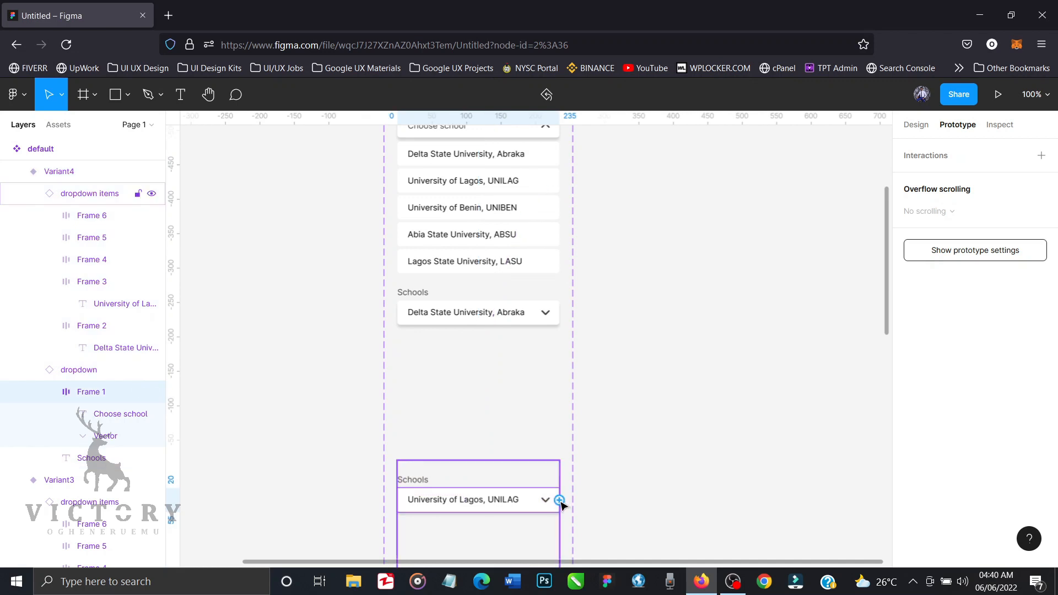
{"action": "left_click_drag", "start_coordinate": [560, 500], "coordinate": [524, 319]}
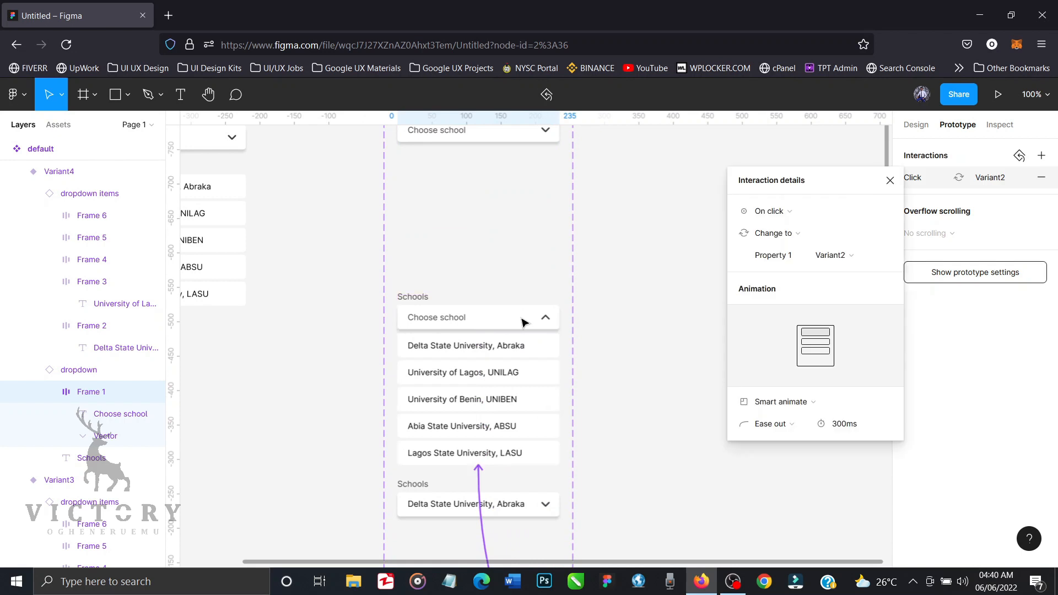
{"action": "left_click", "coordinate": [891, 181]}
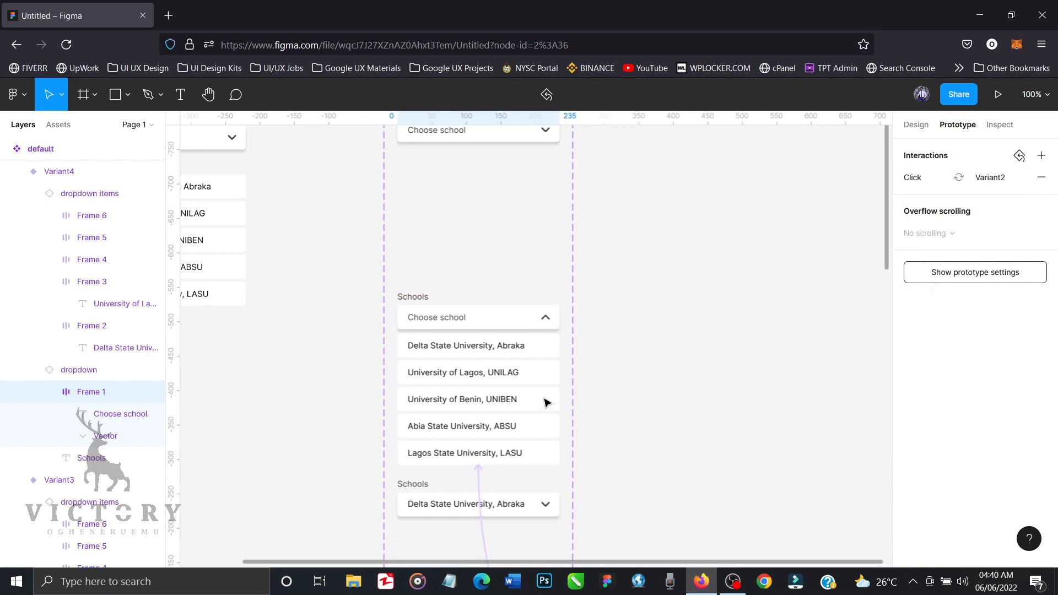
Step: Link the expanded list's "University of Benin, UNIBEN" item to Variant5, and Variant5's field back to Variant2, with on-click Change to interactions using Smart animate
{"action": "scroll", "coordinate": [541, 416], "scroll_direction": "down", "scroll_amount": 6}
{"action": "scroll", "coordinate": [540, 415], "scroll_direction": "up", "scroll_amount": 5}
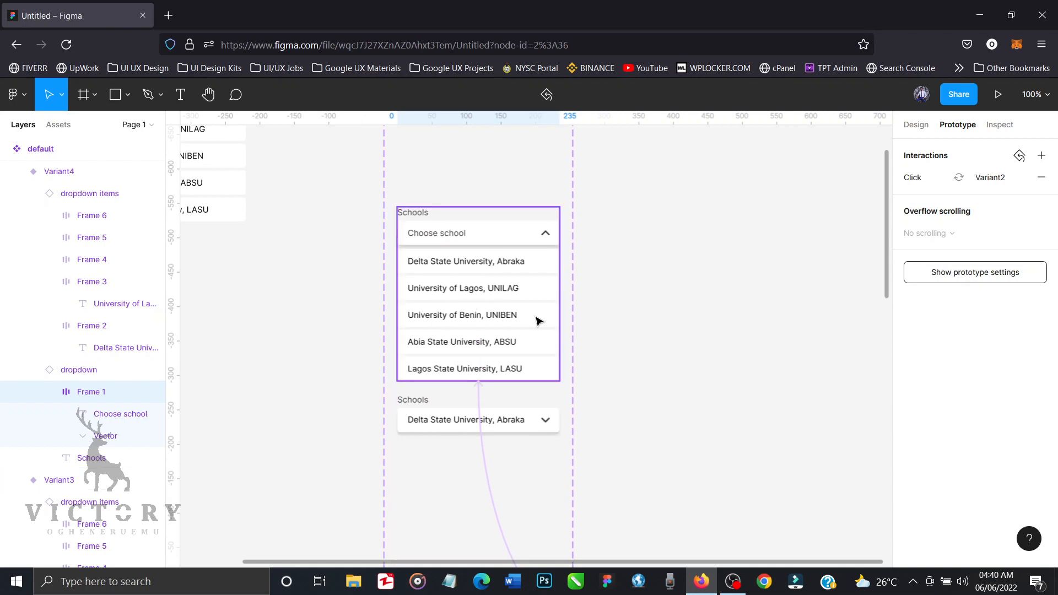
{"action": "left_click", "coordinate": [537, 320]}
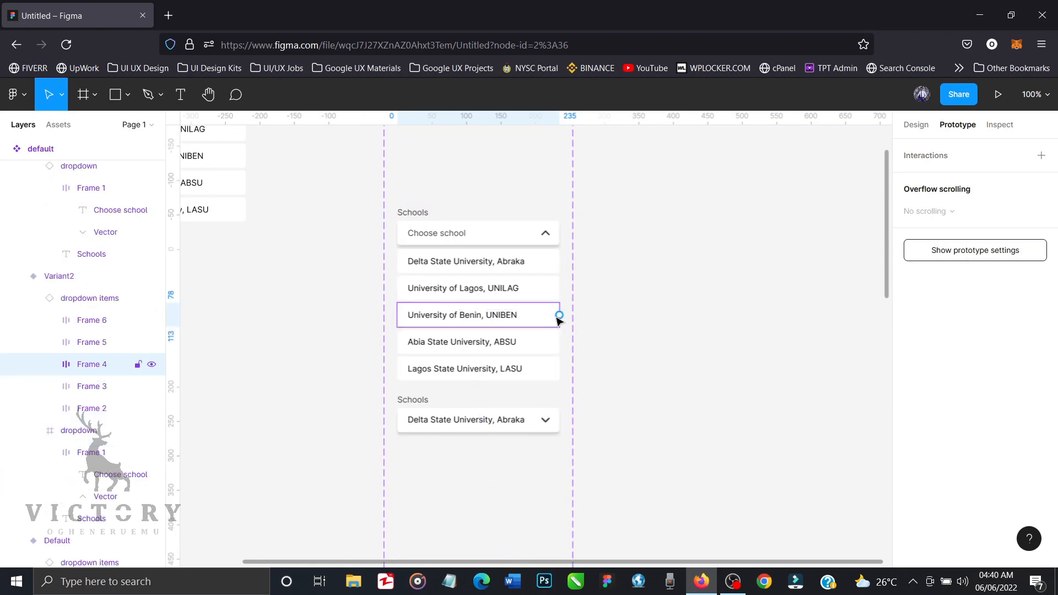
{"action": "left_click_drag", "start_coordinate": [560, 315], "coordinate": [509, 521]}
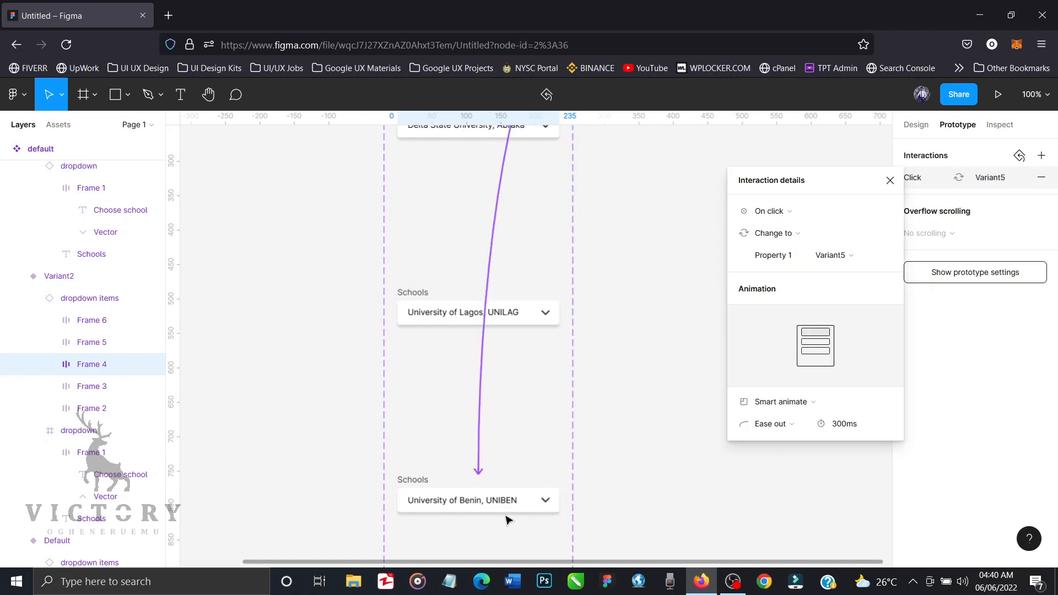
{"action": "scroll", "coordinate": [632, 463], "scroll_direction": "down", "scroll_amount": 5}
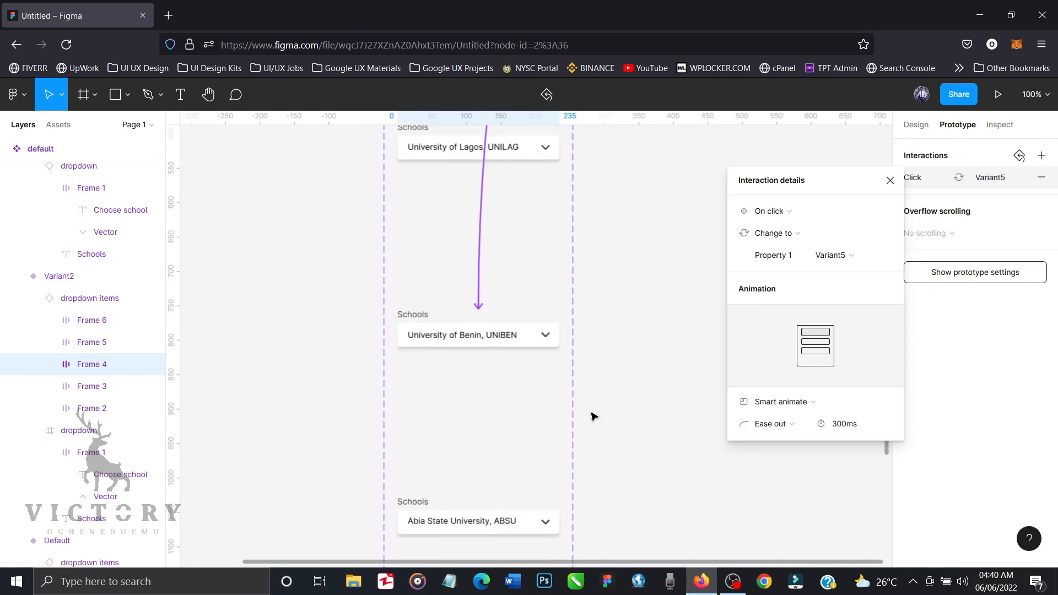
{"action": "left_click", "coordinate": [544, 335]}
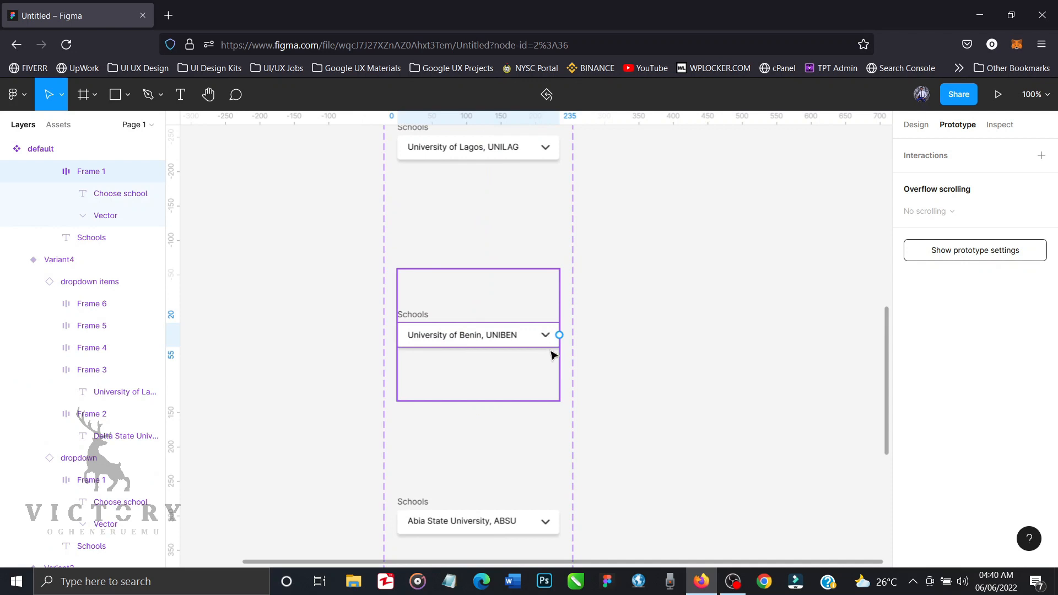
{"action": "left_click_drag", "start_coordinate": [559, 335], "coordinate": [516, 272]}
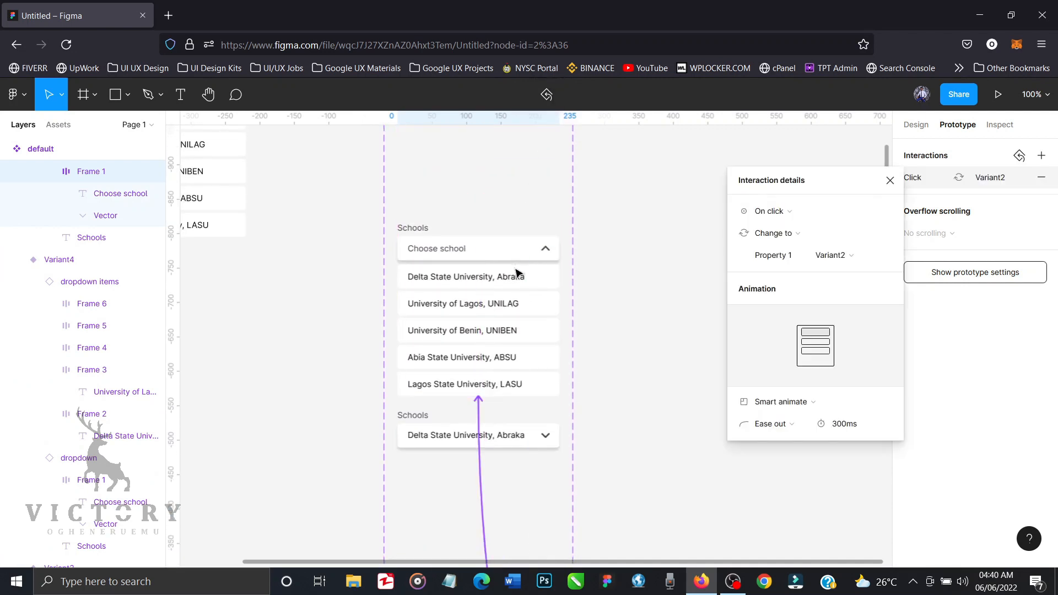
Step: Link the expanded list's "Abia State University, ABSU" item to Variant6, and Variant6's field back to Variant2, with on-click Change to interactions using Smart animate
{"action": "left_click", "coordinate": [556, 366]}
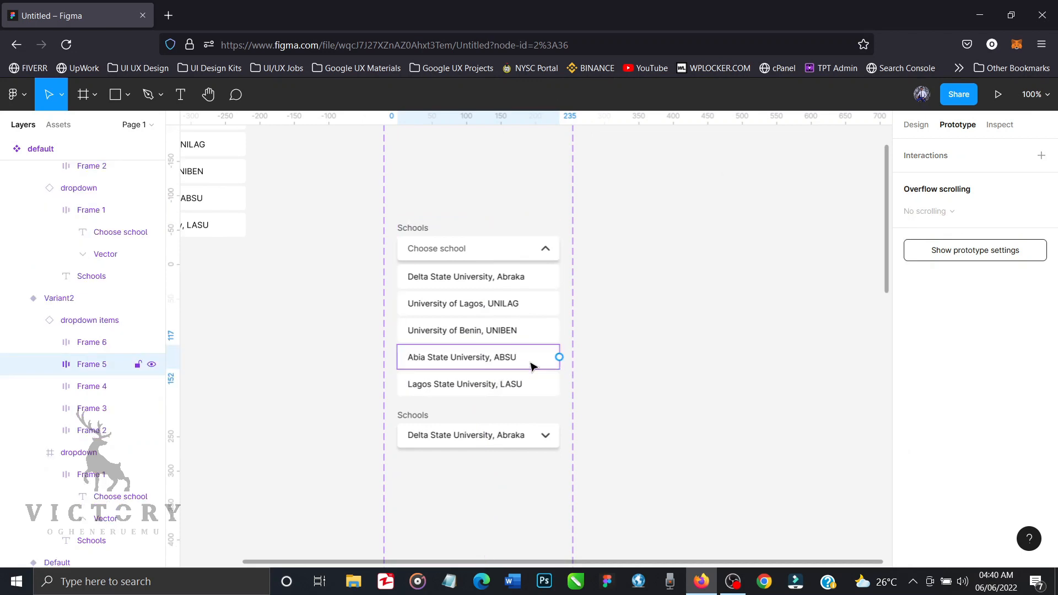
{"action": "left_click_drag", "start_coordinate": [560, 357], "coordinate": [508, 493]}
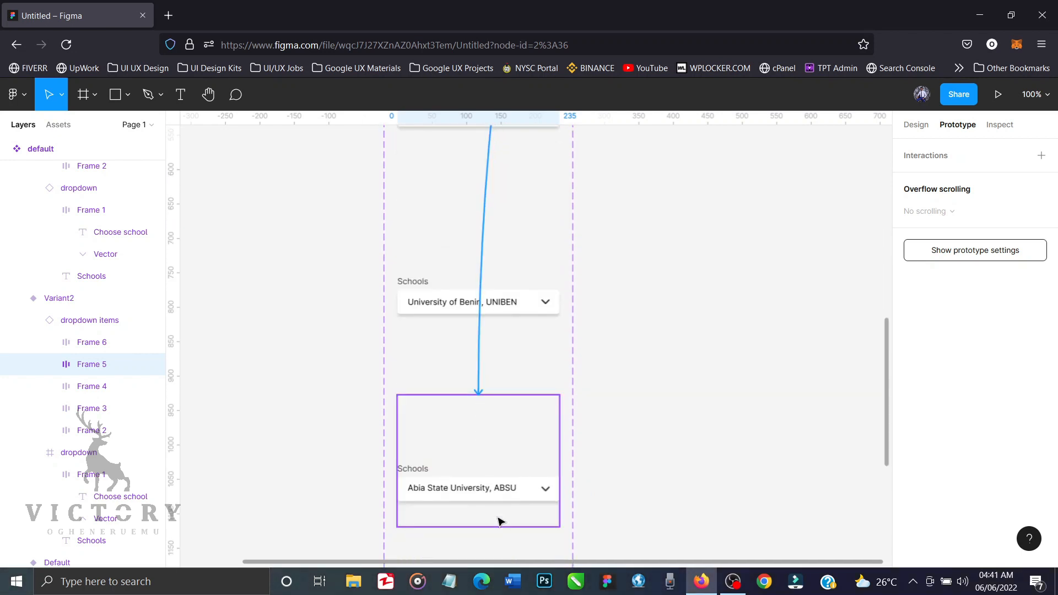
{"action": "left_click_drag", "start_coordinate": [510, 567], "coordinate": [501, 332]}
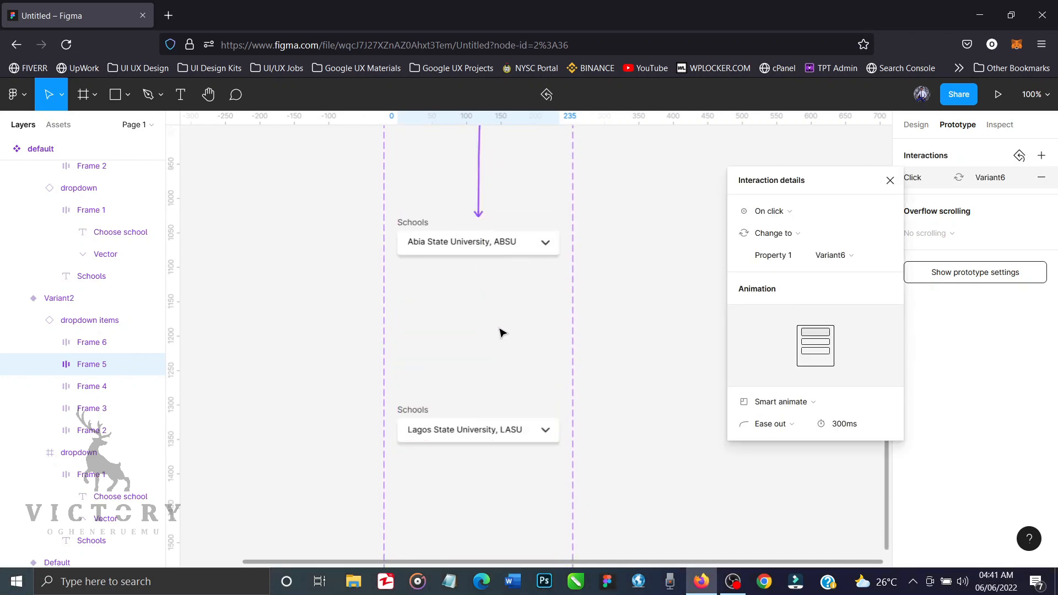
{"action": "left_click", "coordinate": [550, 253]}
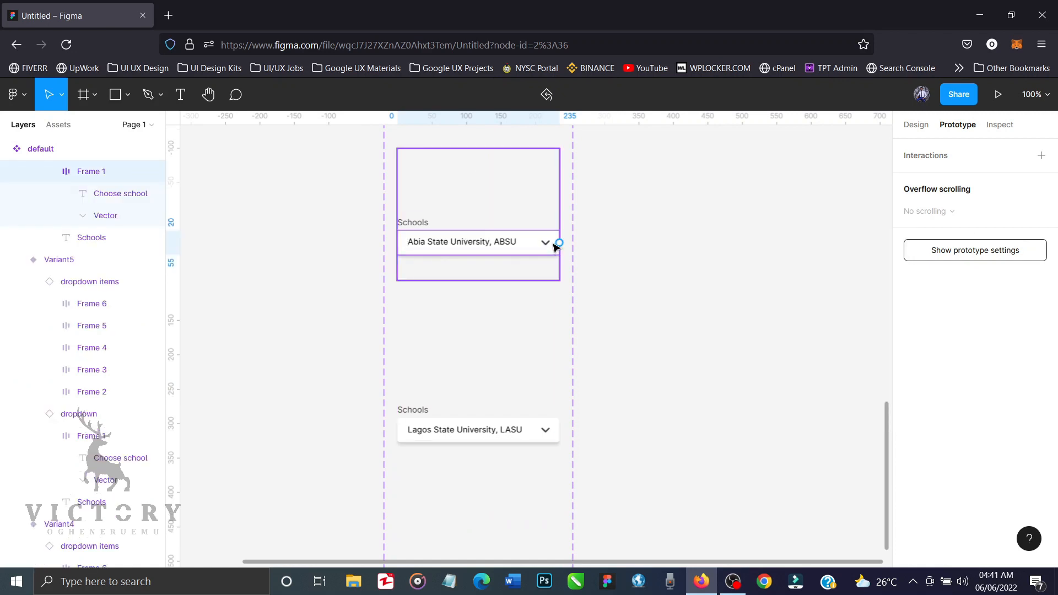
{"action": "left_click_drag", "start_coordinate": [559, 243], "coordinate": [524, 355]}
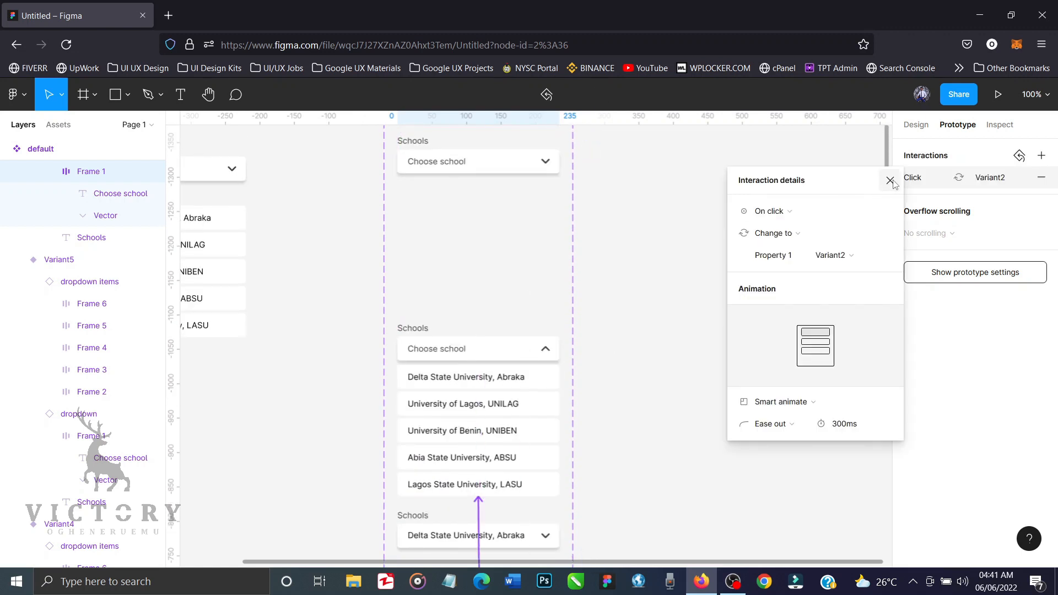
{"action": "left_click", "coordinate": [890, 182]}
Step: Link the expanded list's "Lagos State University, LASU" item to Variant7, and Variant7's field back to Variant2, with on-click Change to interactions using Smart animate
{"action": "scroll", "coordinate": [528, 454], "scroll_direction": "down", "scroll_amount": 3}
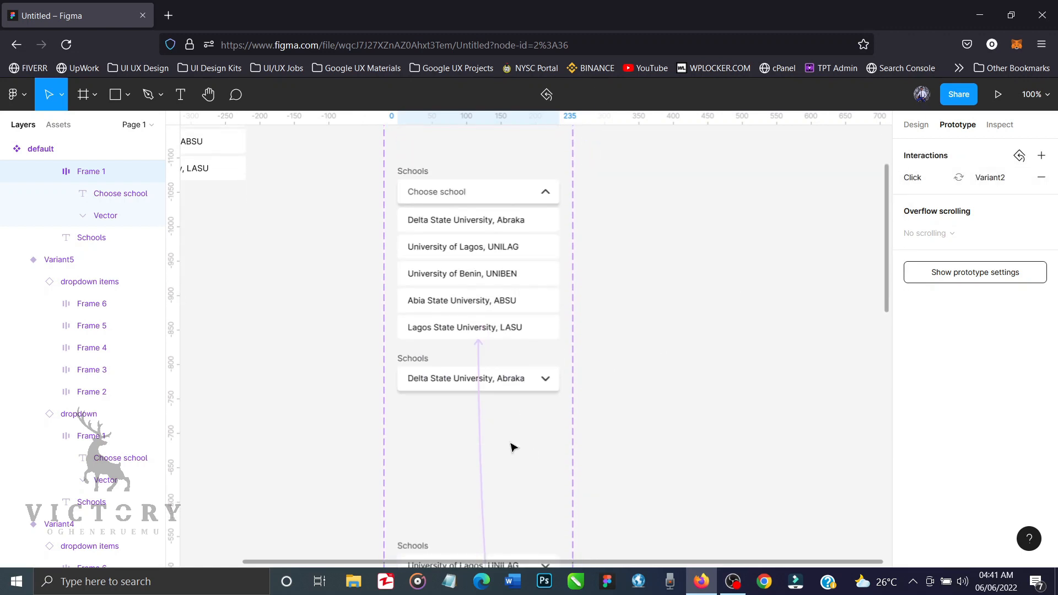
{"action": "left_click", "coordinate": [540, 333]}
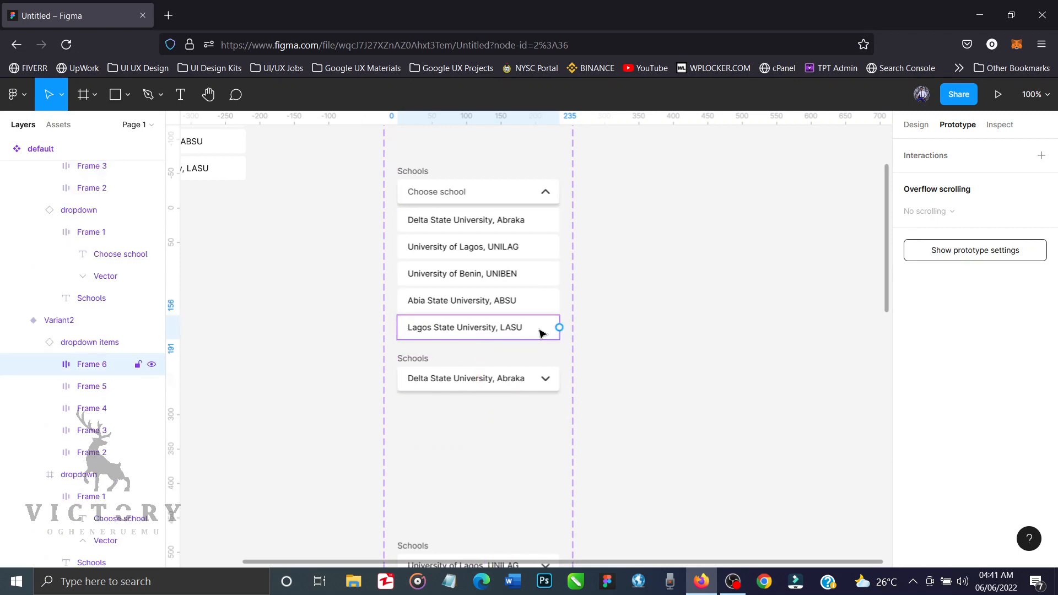
{"action": "left_click_drag", "start_coordinate": [560, 327], "coordinate": [527, 402]}
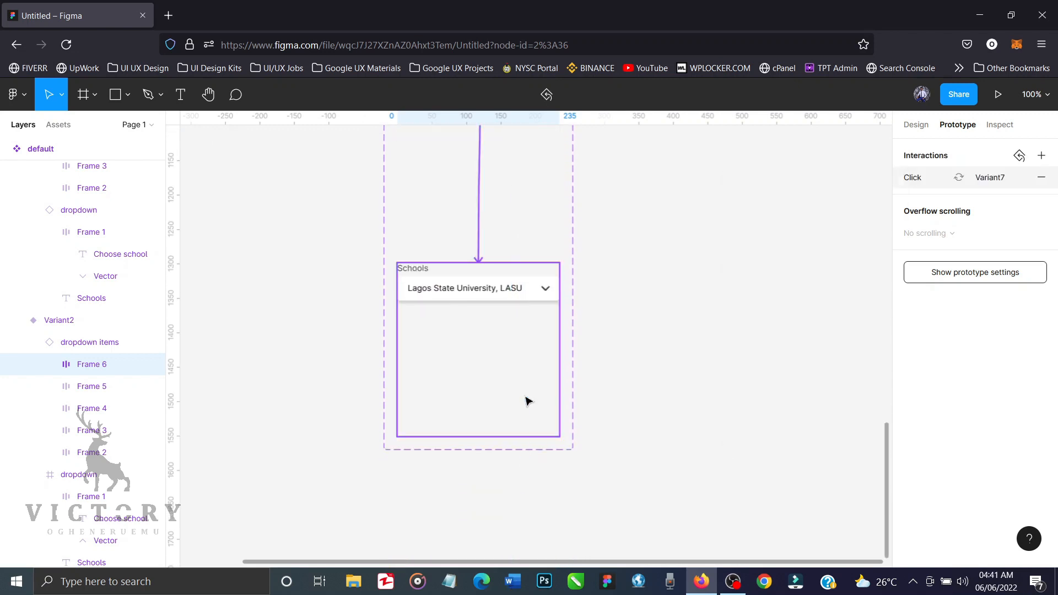
{"action": "left_click", "coordinate": [558, 303]}
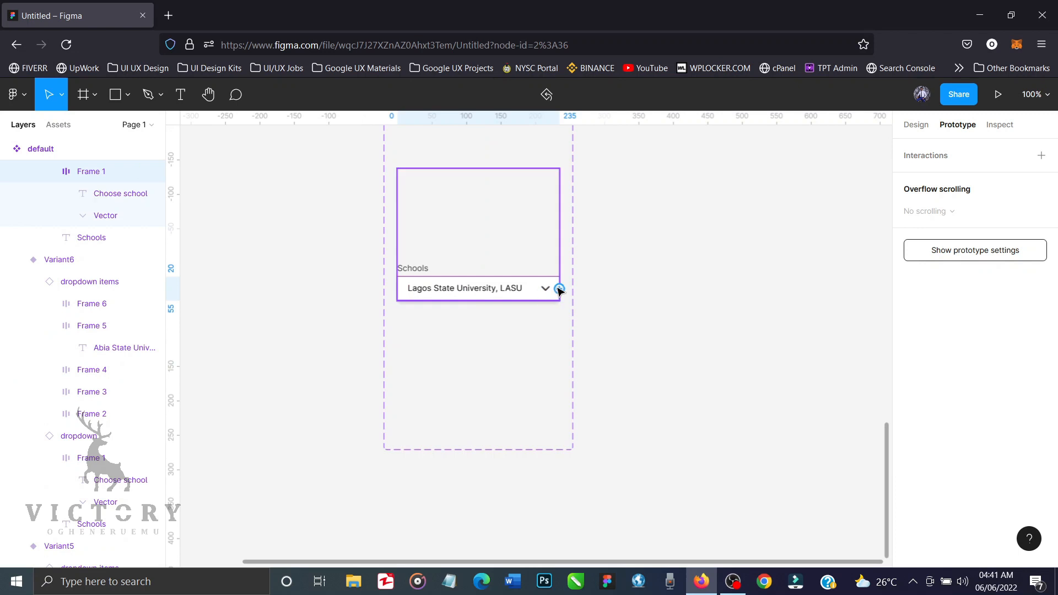
{"action": "left_click_drag", "start_coordinate": [559, 289], "coordinate": [508, 347]}
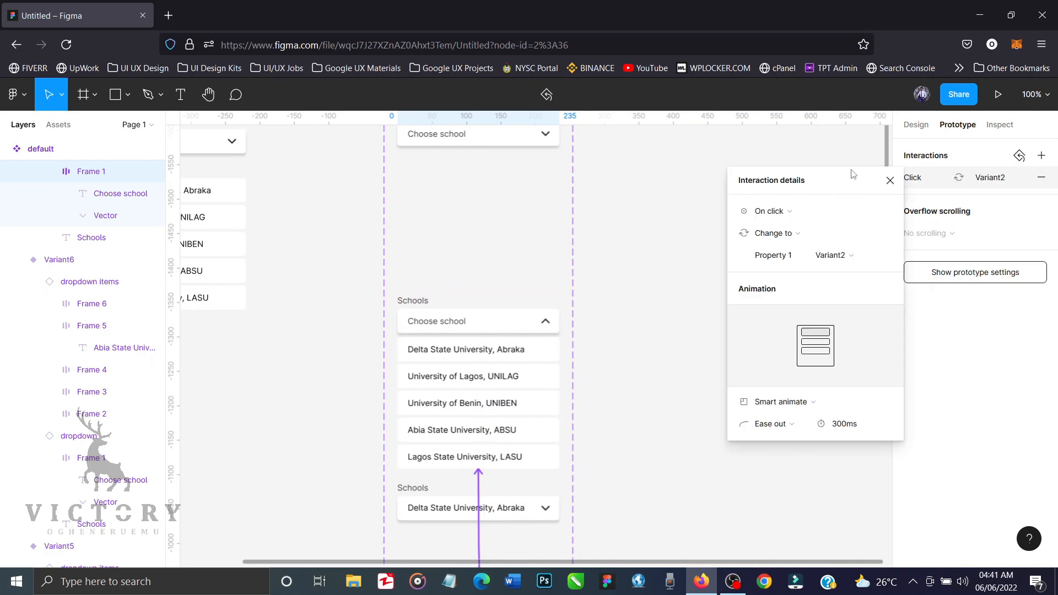
{"action": "left_click", "coordinate": [891, 181]}
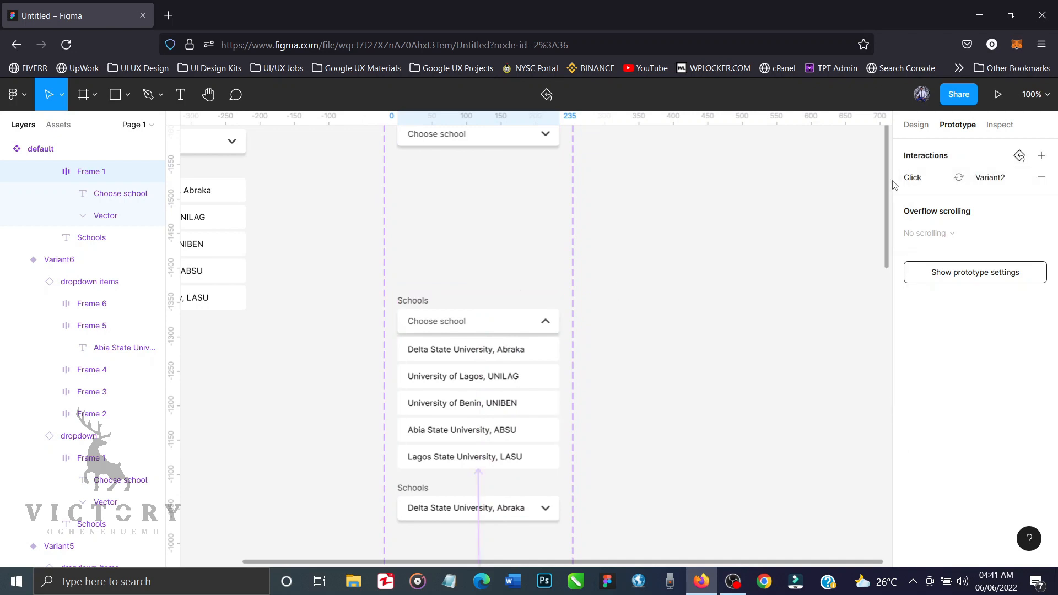
{"action": "scroll", "coordinate": [736, 246], "scroll_direction": "up", "scroll_amount": 3}
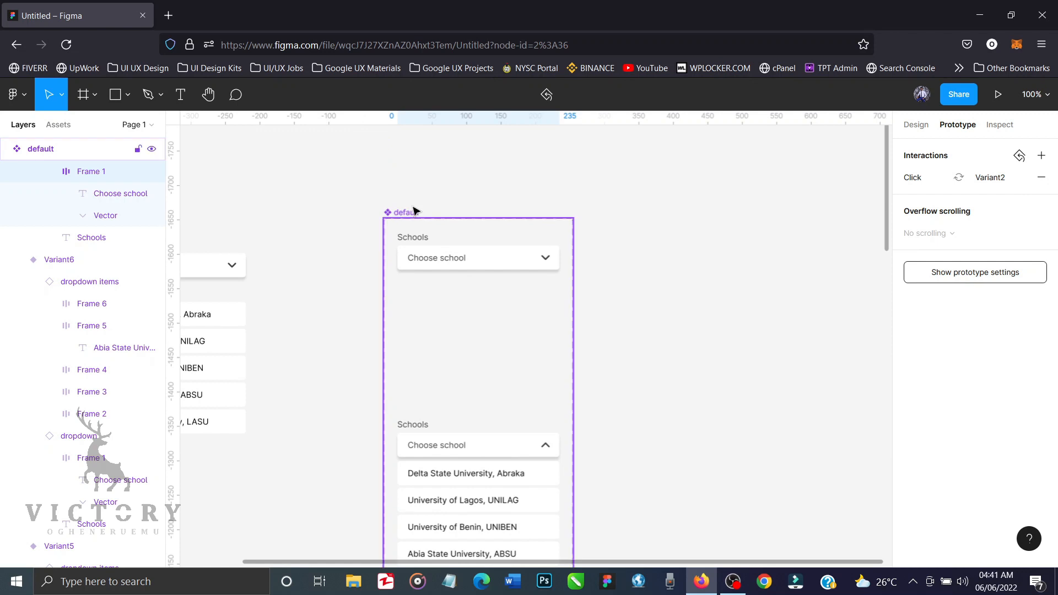
{"action": "scroll", "coordinate": [624, 314], "scroll_direction": "right", "scroll_amount": 4}
{"action": "scroll", "coordinate": [626, 316], "scroll_direction": "right", "scroll_amount": 2}
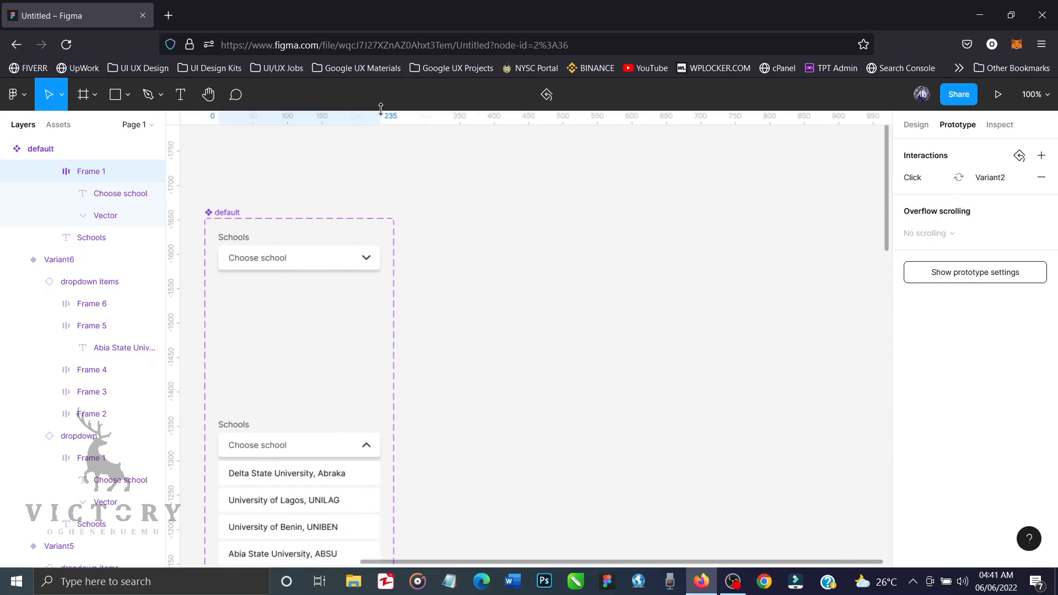
Step: Draw a new frame about 563 × 408 on the canvas beside the "default" component set
{"action": "left_click", "coordinate": [86, 96]}
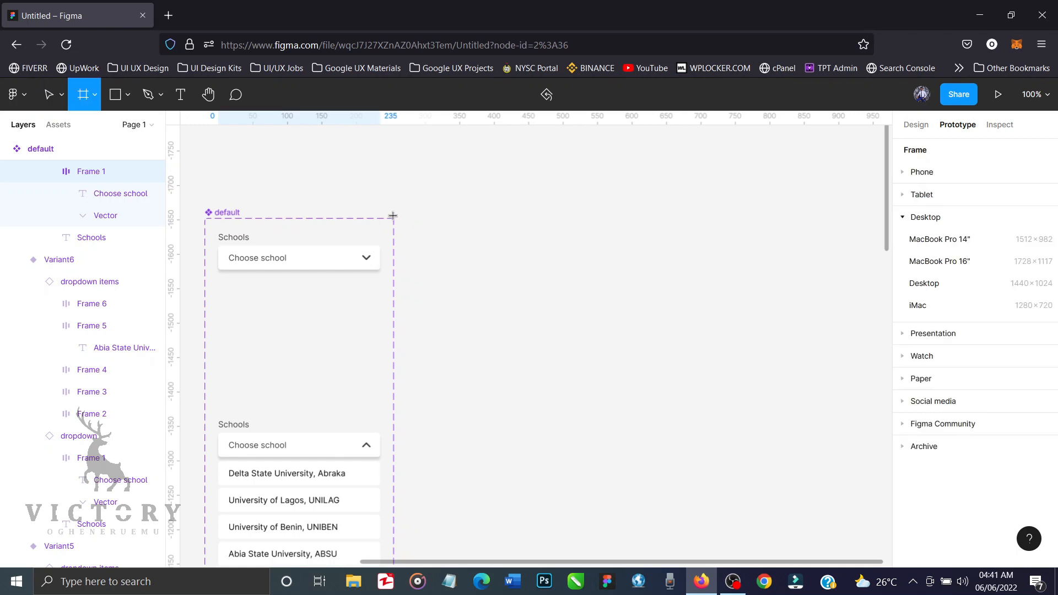
{"action": "left_click_drag", "start_coordinate": [450, 203], "coordinate": [840, 487]}
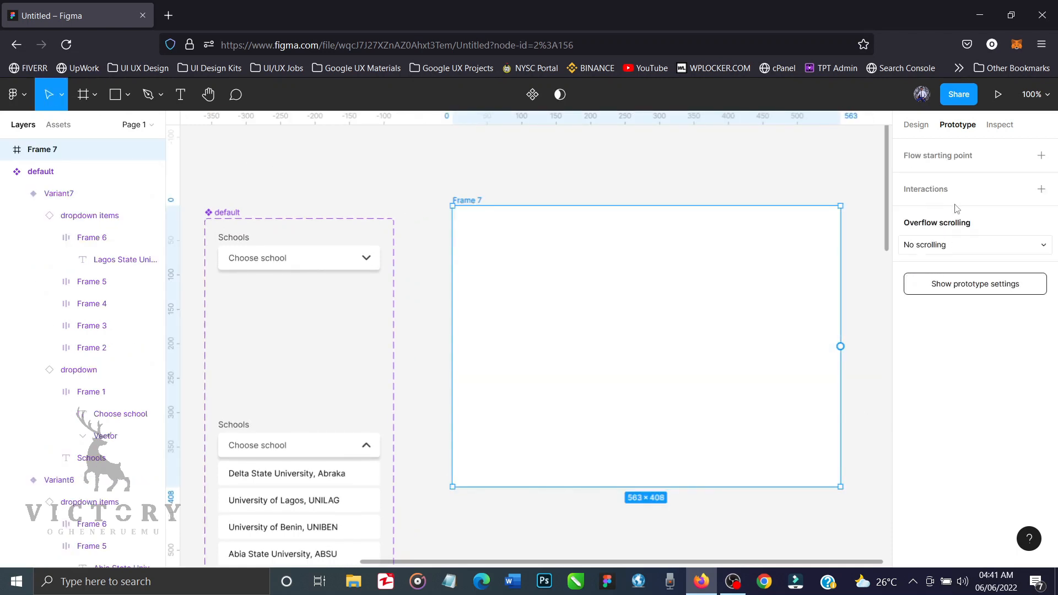
{"action": "left_click", "coordinate": [920, 129]}
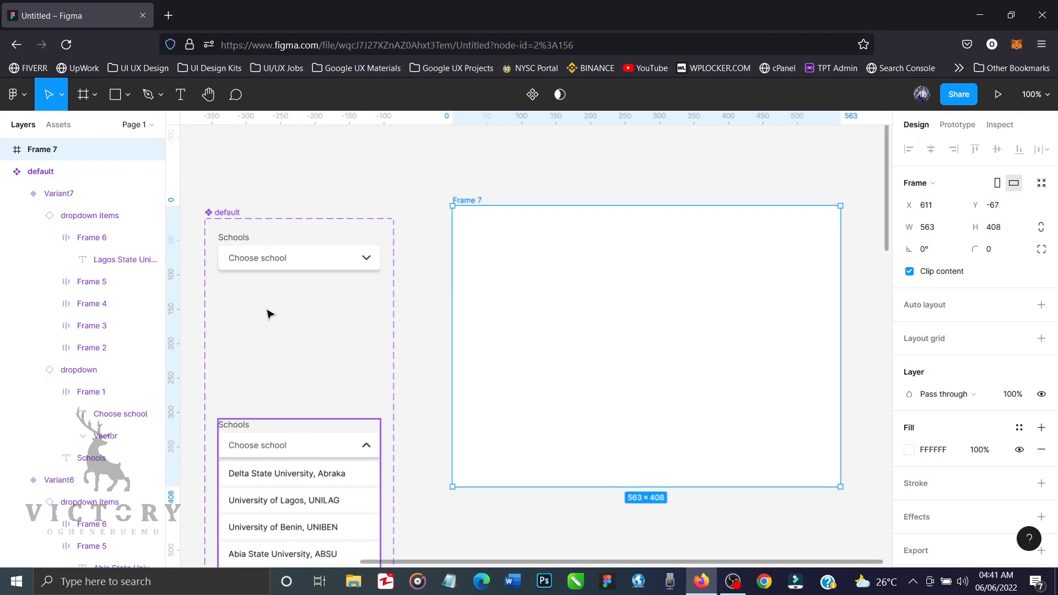
Step: Place an instance of the local "default" component in Frame 7 and center it horizontally in the frame
{"action": "left_click", "coordinate": [61, 125]}
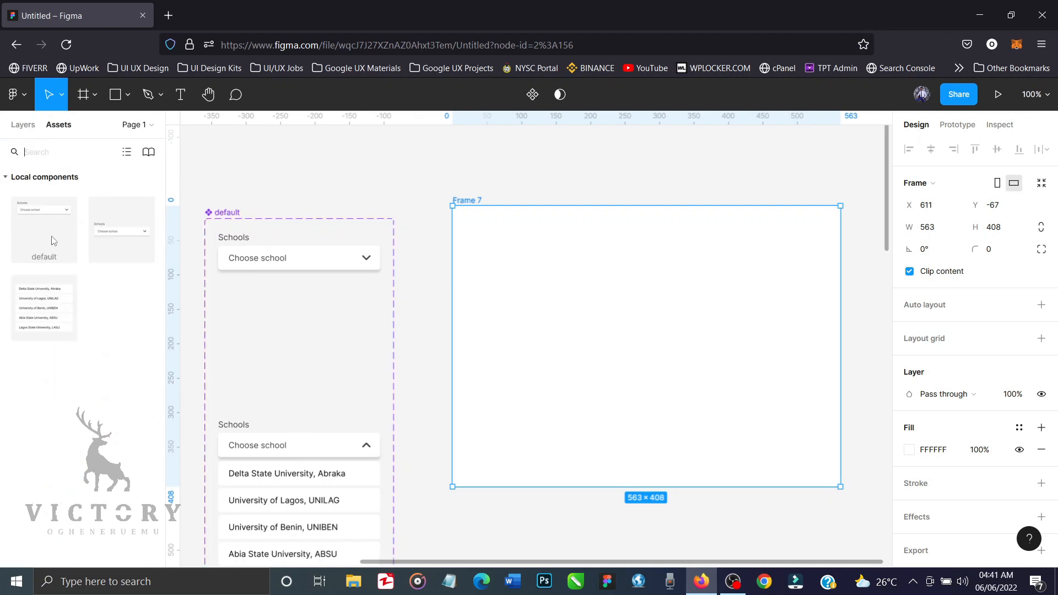
{"action": "left_click_drag", "start_coordinate": [50, 240], "coordinate": [664, 369]}
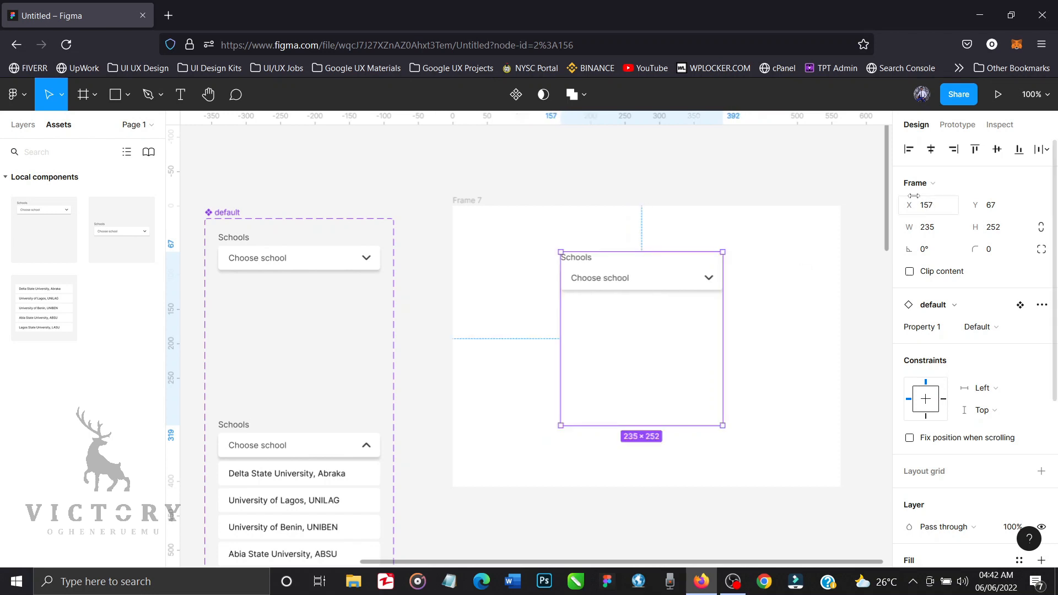
{"action": "left_click", "coordinate": [932, 150]}
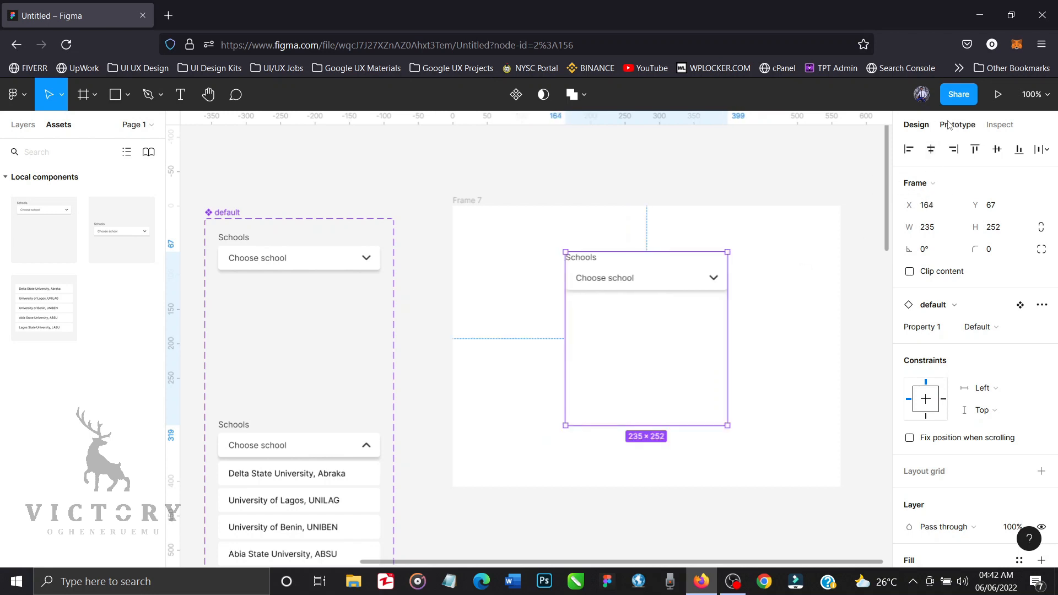
Step: Present Frame 7 as a prototype, expand the Schools dropdown and choose "Delta State University, Abraka"
{"action": "left_click", "coordinate": [464, 200]}
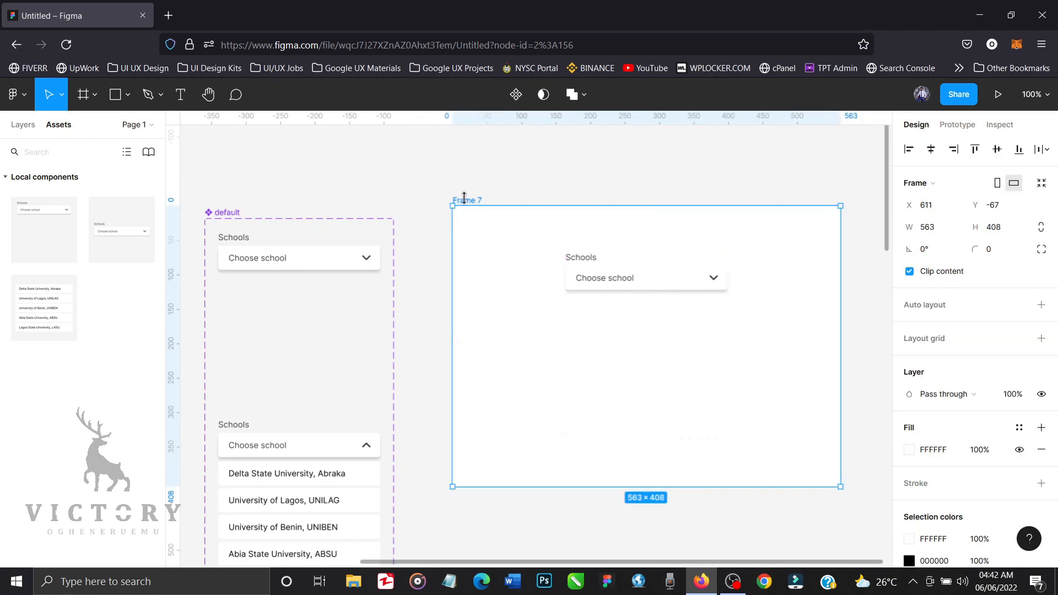
{"action": "left_click", "coordinate": [999, 95]}
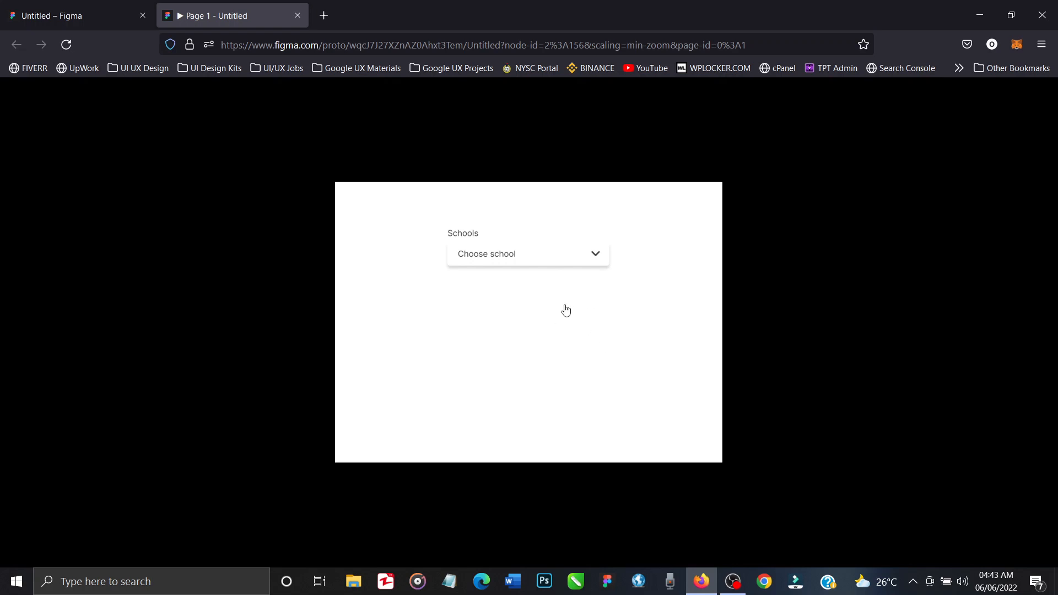
{"action": "left_click", "coordinate": [546, 263]}
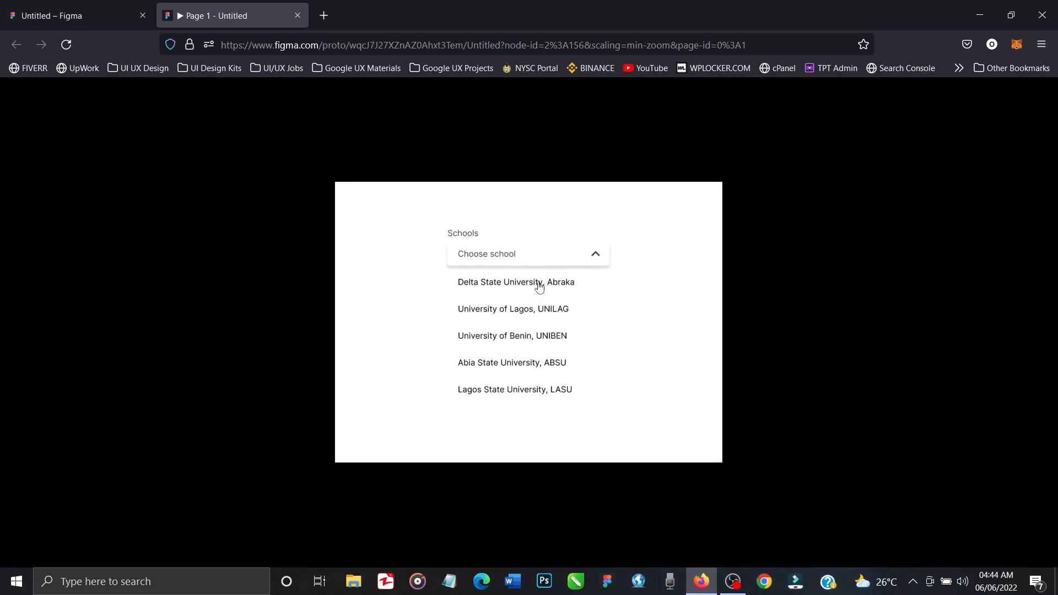
{"action": "left_click", "coordinate": [539, 284]}
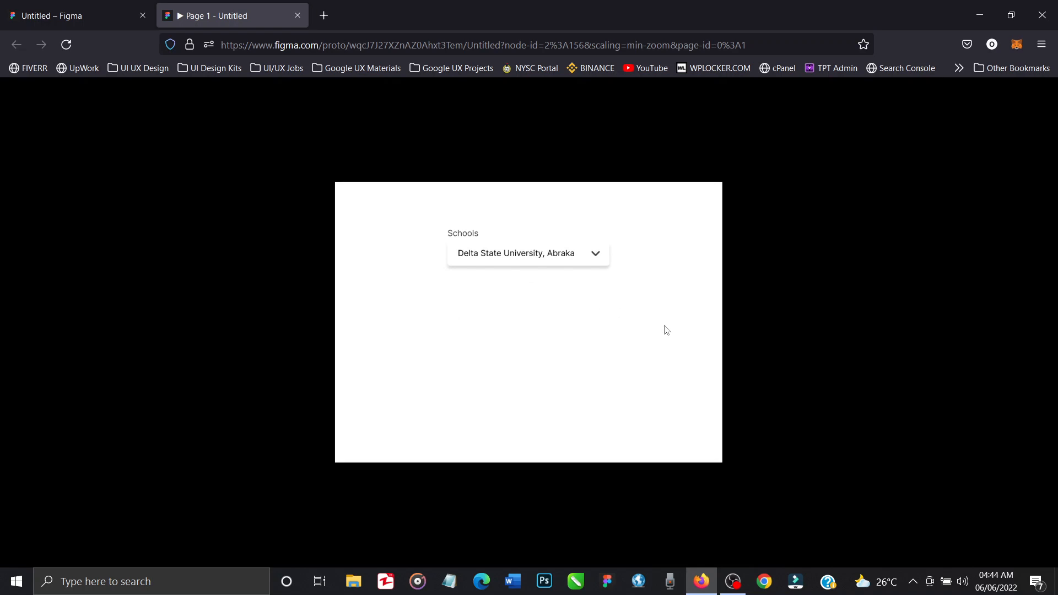
Step: Test the dropdown by reopening it and choosing the UNILAG, UNIBEN, ABSU and LASU schools one after another
{"action": "left_click", "coordinate": [575, 260]}
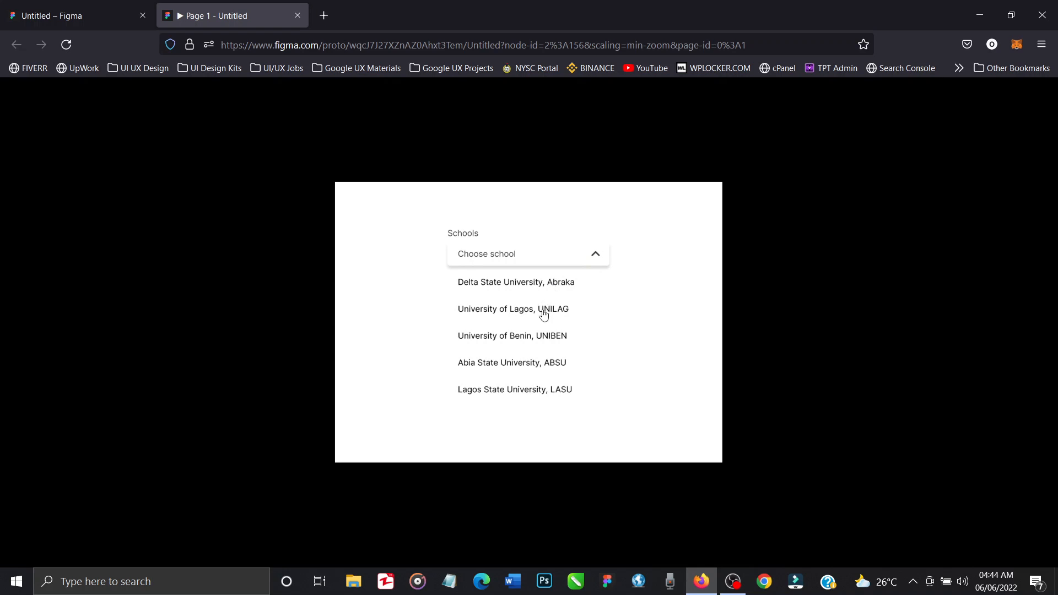
{"action": "left_click", "coordinate": [543, 312]}
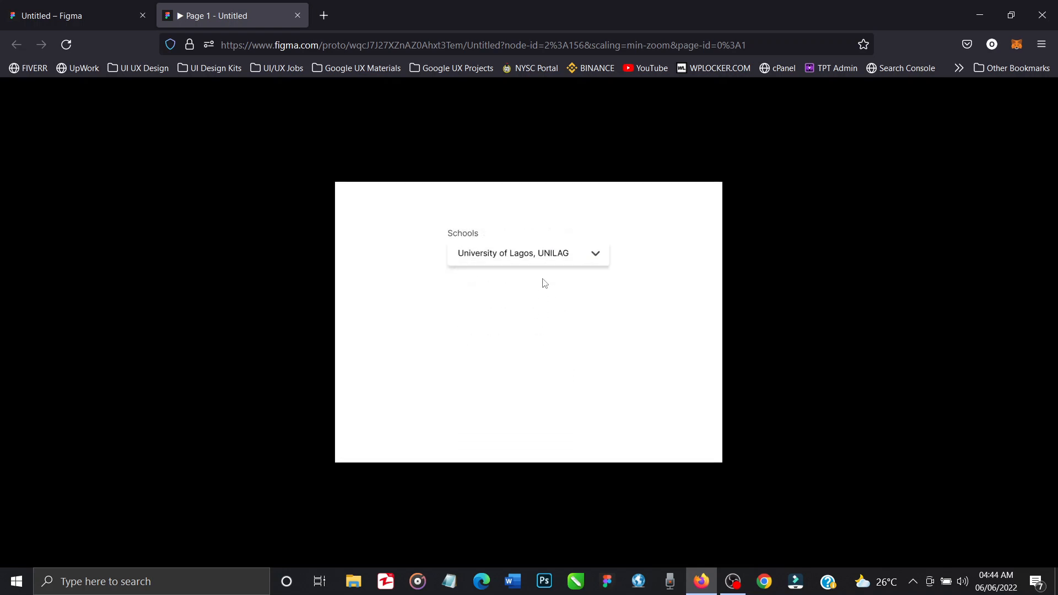
{"action": "left_click", "coordinate": [544, 261]}
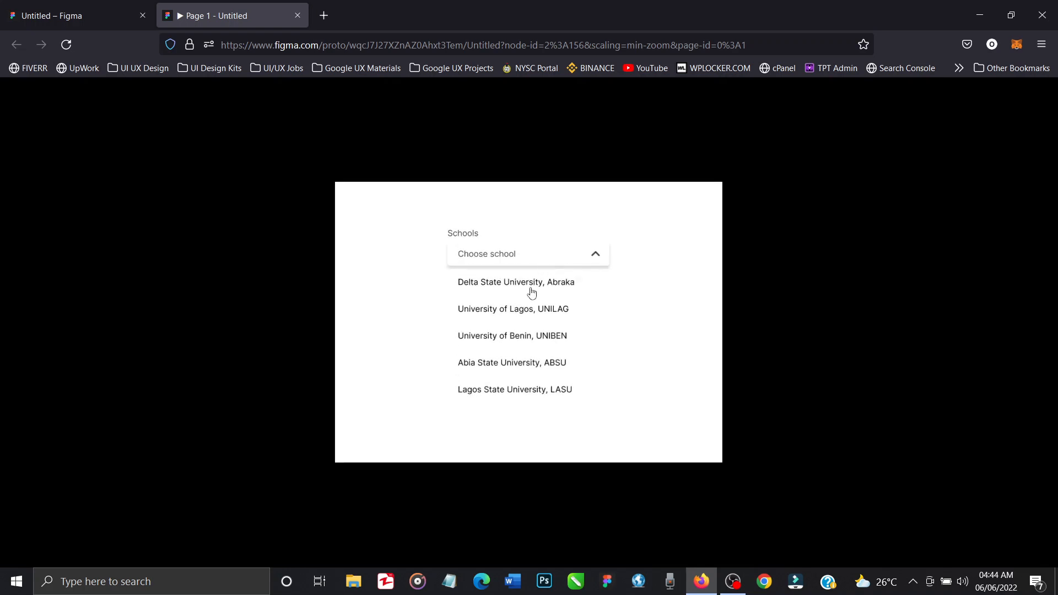
{"action": "left_click", "coordinate": [524, 340]}
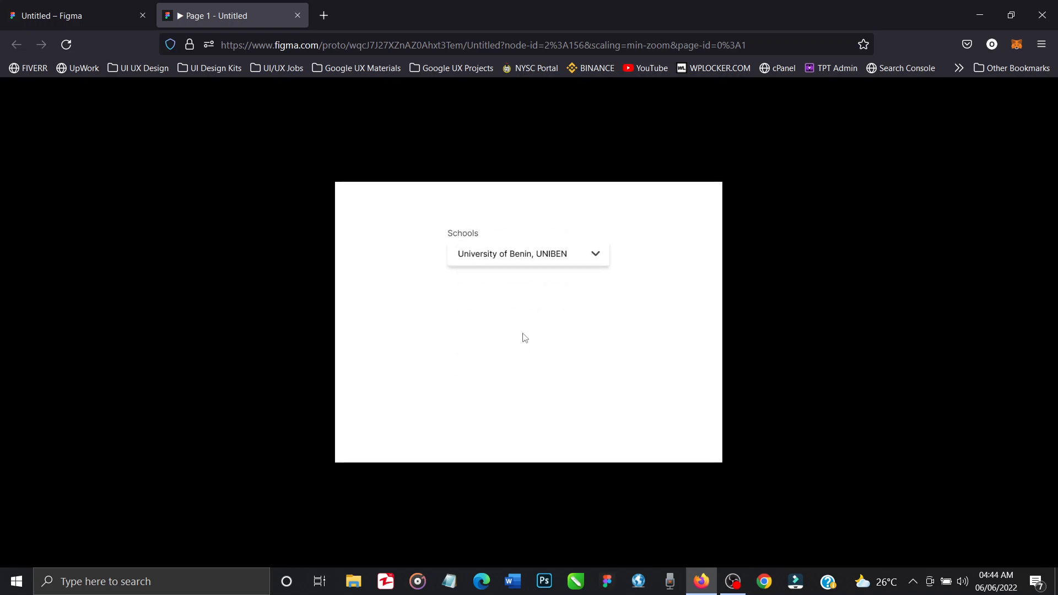
{"action": "left_click", "coordinate": [532, 265]}
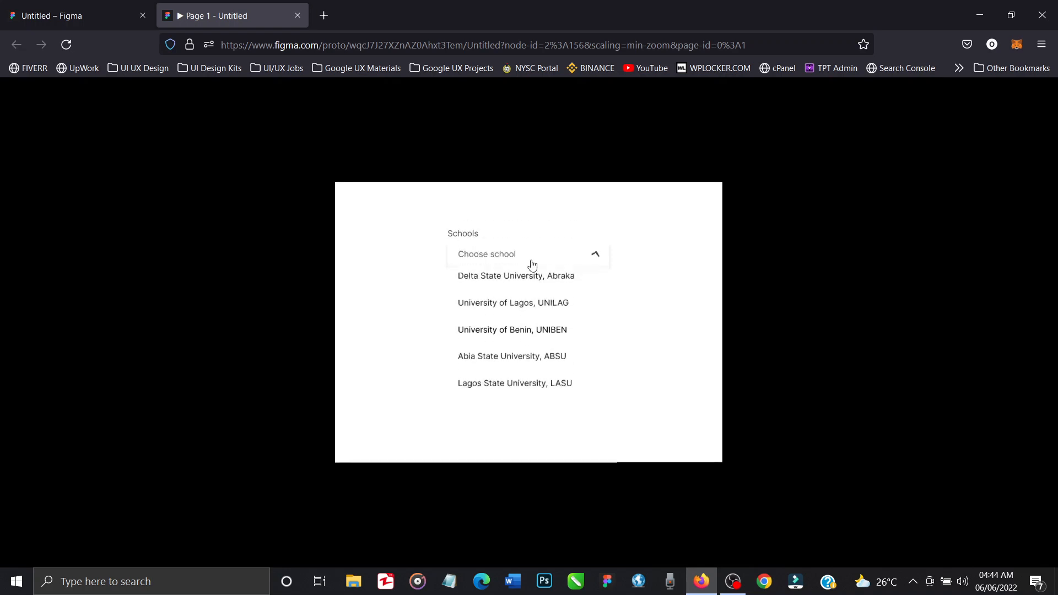
{"action": "left_click", "coordinate": [529, 367]}
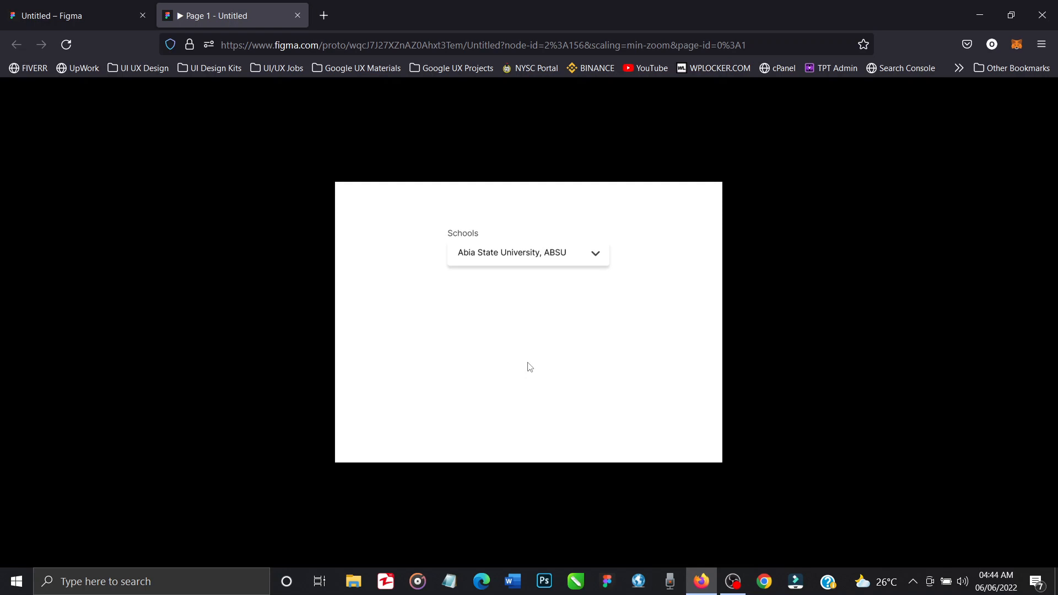
{"action": "left_click", "coordinate": [540, 263]}
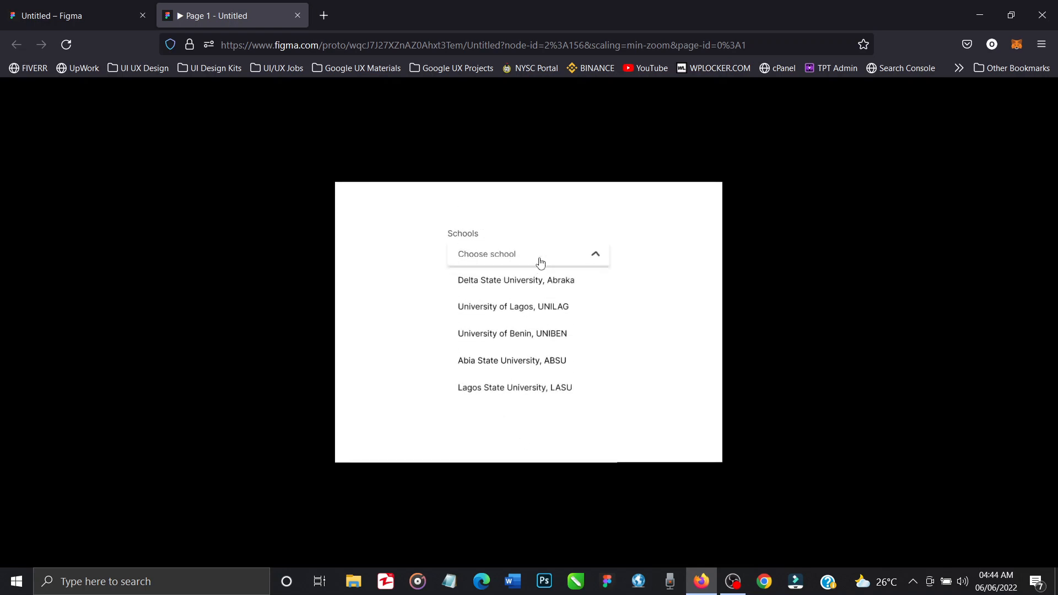
{"action": "left_click", "coordinate": [525, 391]}
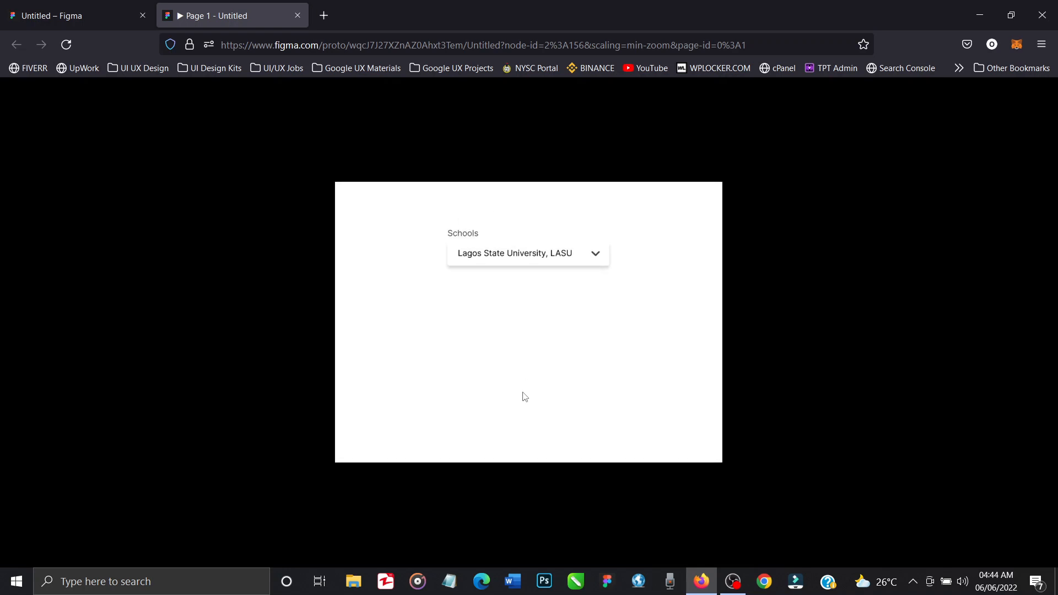
Step: Retest the dropdown by choosing the UNILAG, UNIBEN and ABSU schools again, reopening the list after each choice
{"action": "left_click", "coordinate": [558, 263]}
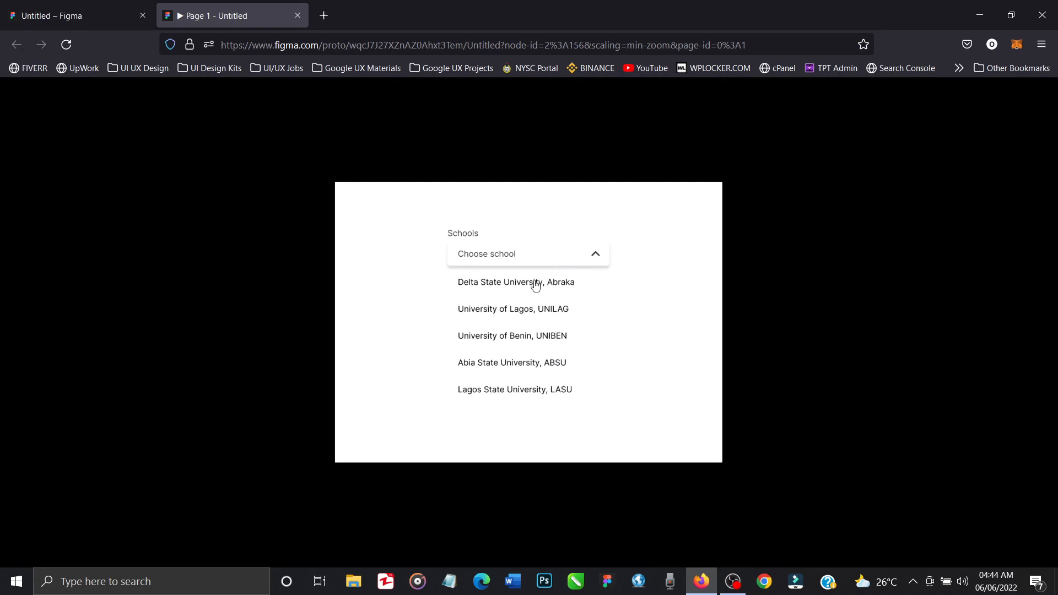
{"action": "left_click", "coordinate": [543, 310]}
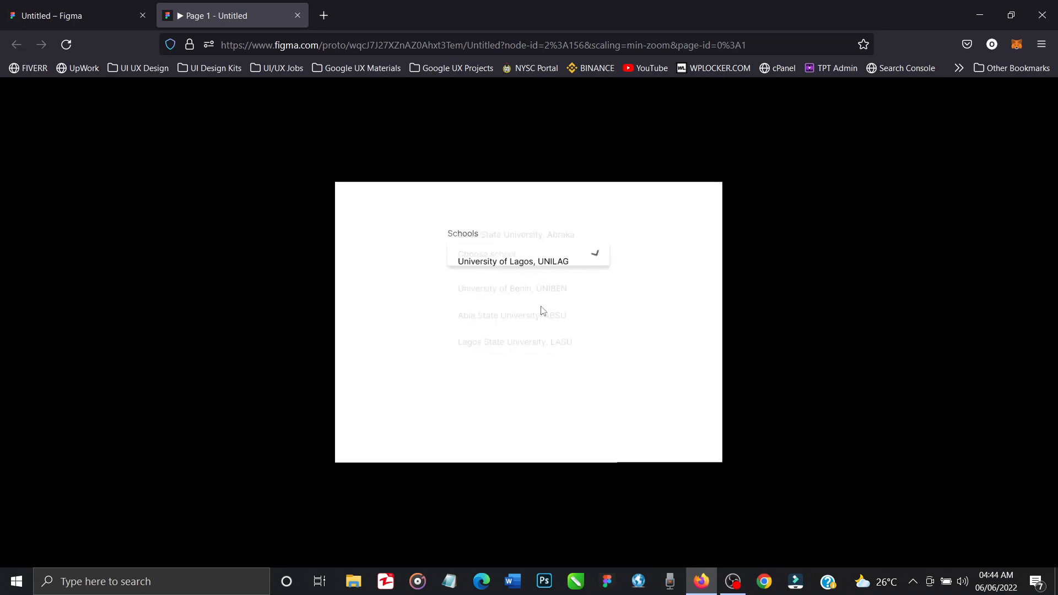
{"action": "left_click", "coordinate": [557, 256]}
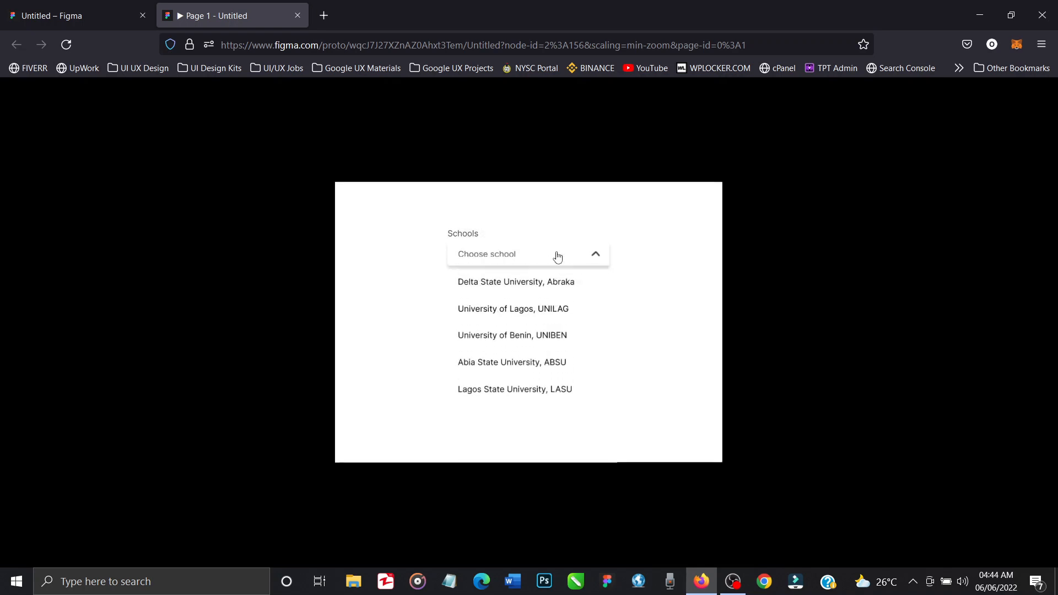
{"action": "left_click", "coordinate": [529, 337]}
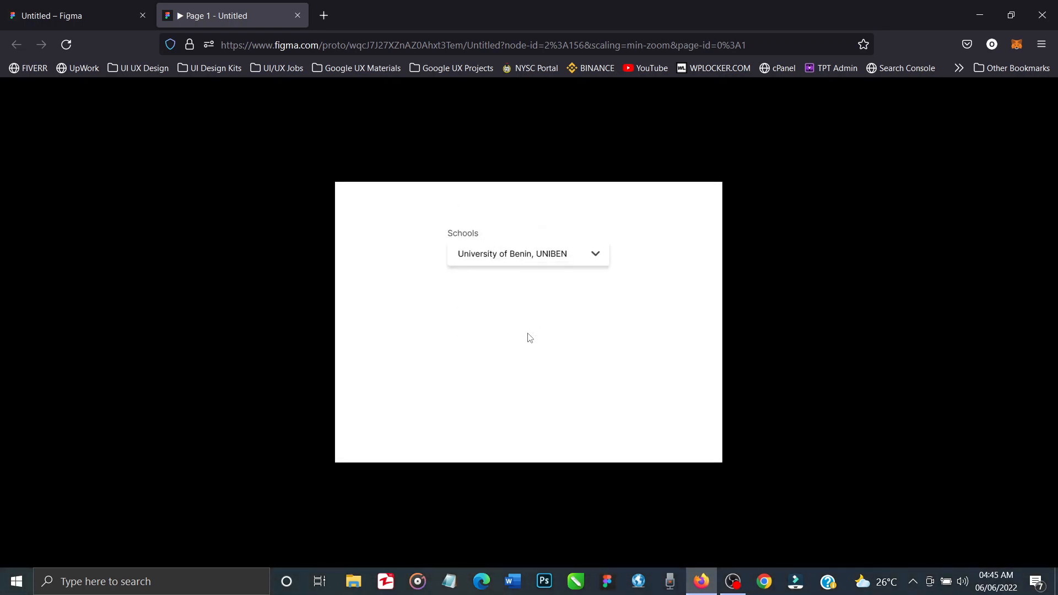
{"action": "left_click", "coordinate": [555, 267]}
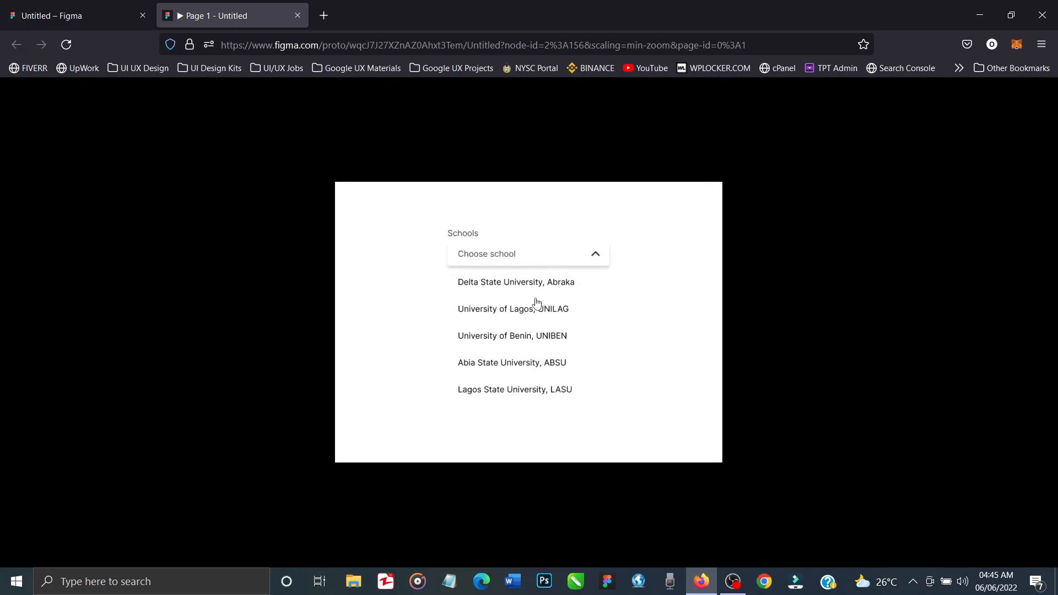
{"action": "left_click", "coordinate": [531, 361]}
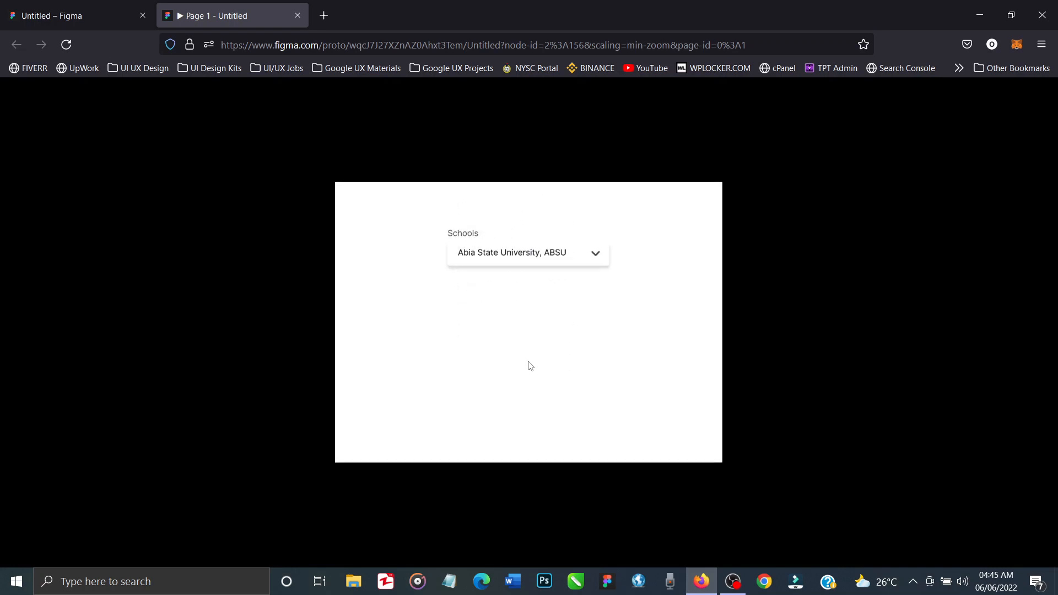
{"action": "left_click", "coordinate": [538, 265]}
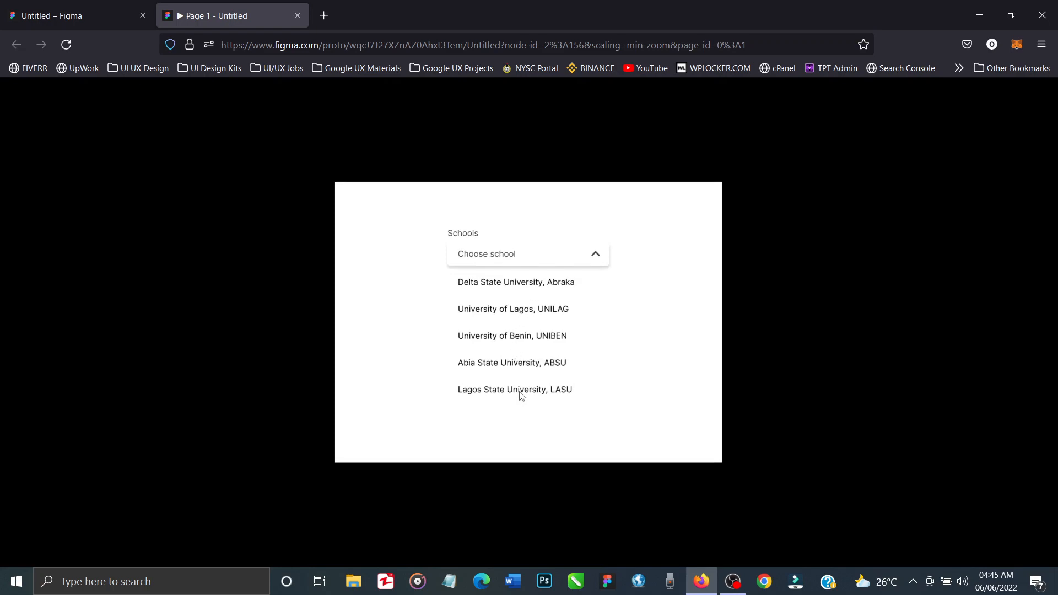